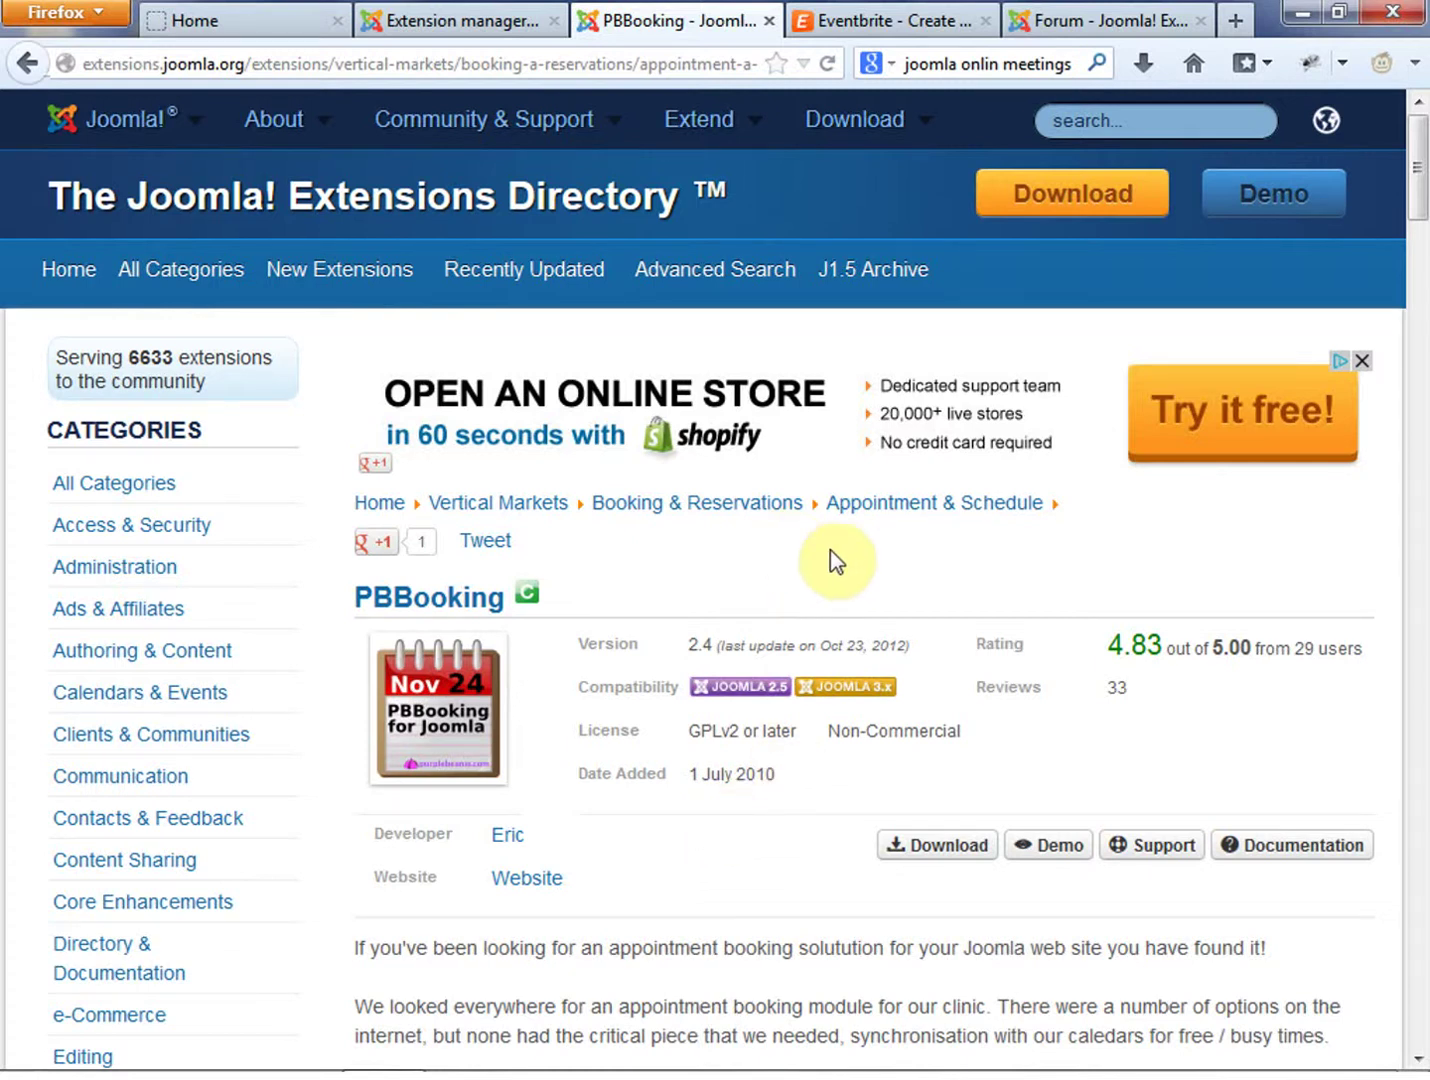
# Look over the New Dad Bootcamp front-end site, then return to the PBBooking extension listing
pyautogui.click(205, 22)
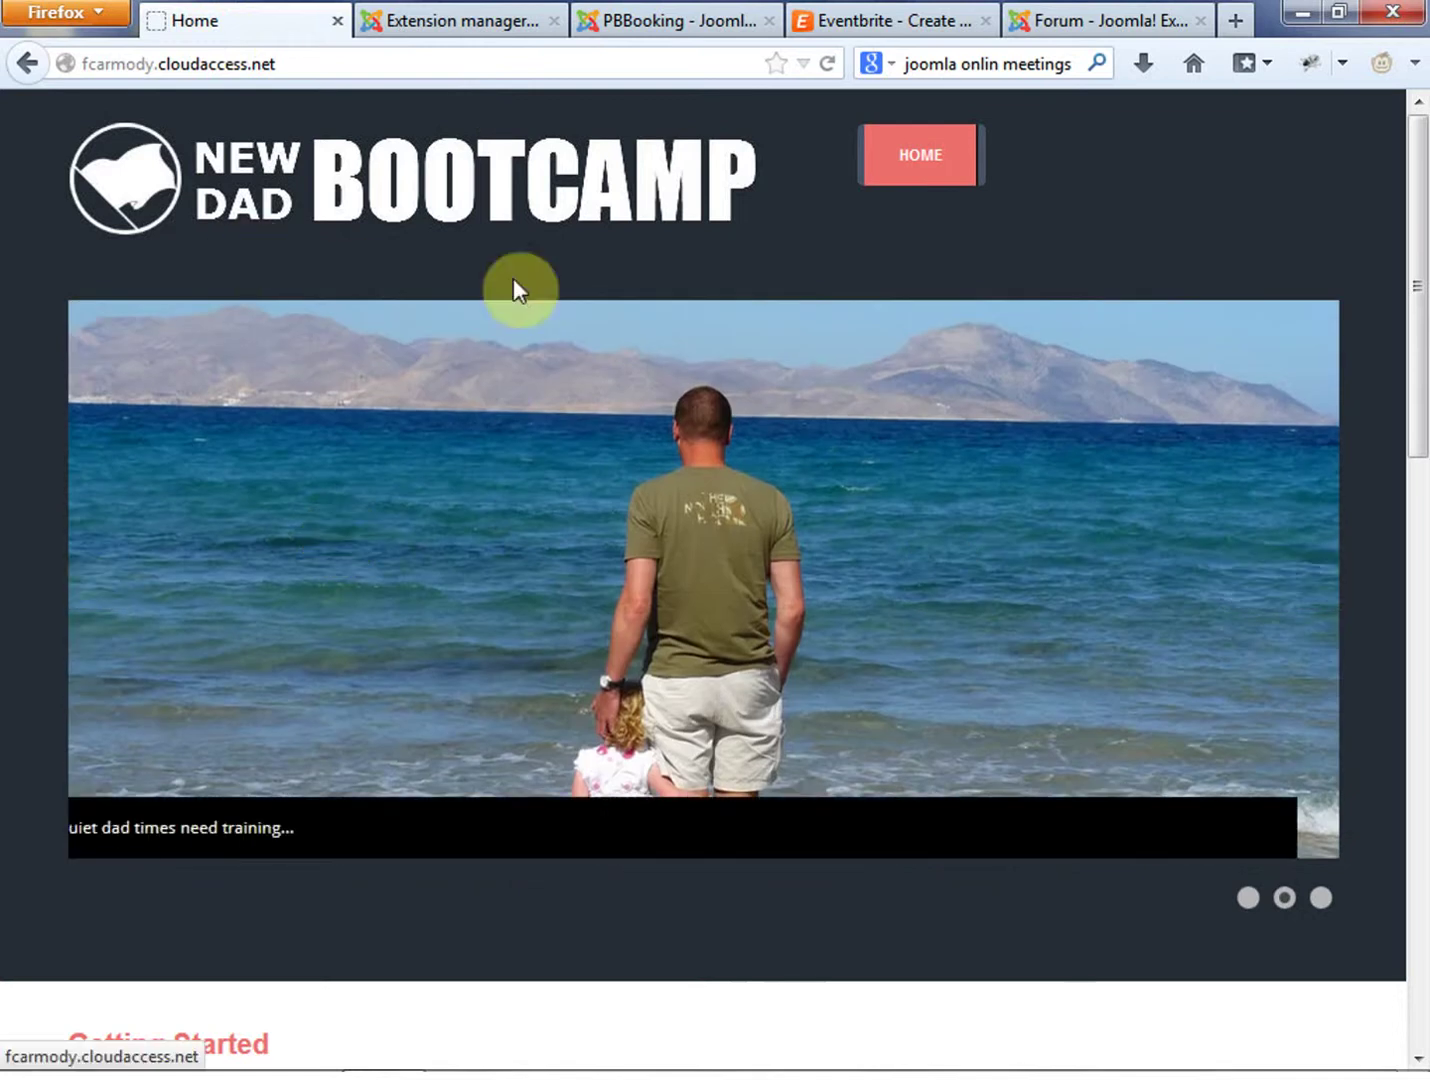
pyautogui.scroll(-5, 1030, 545)
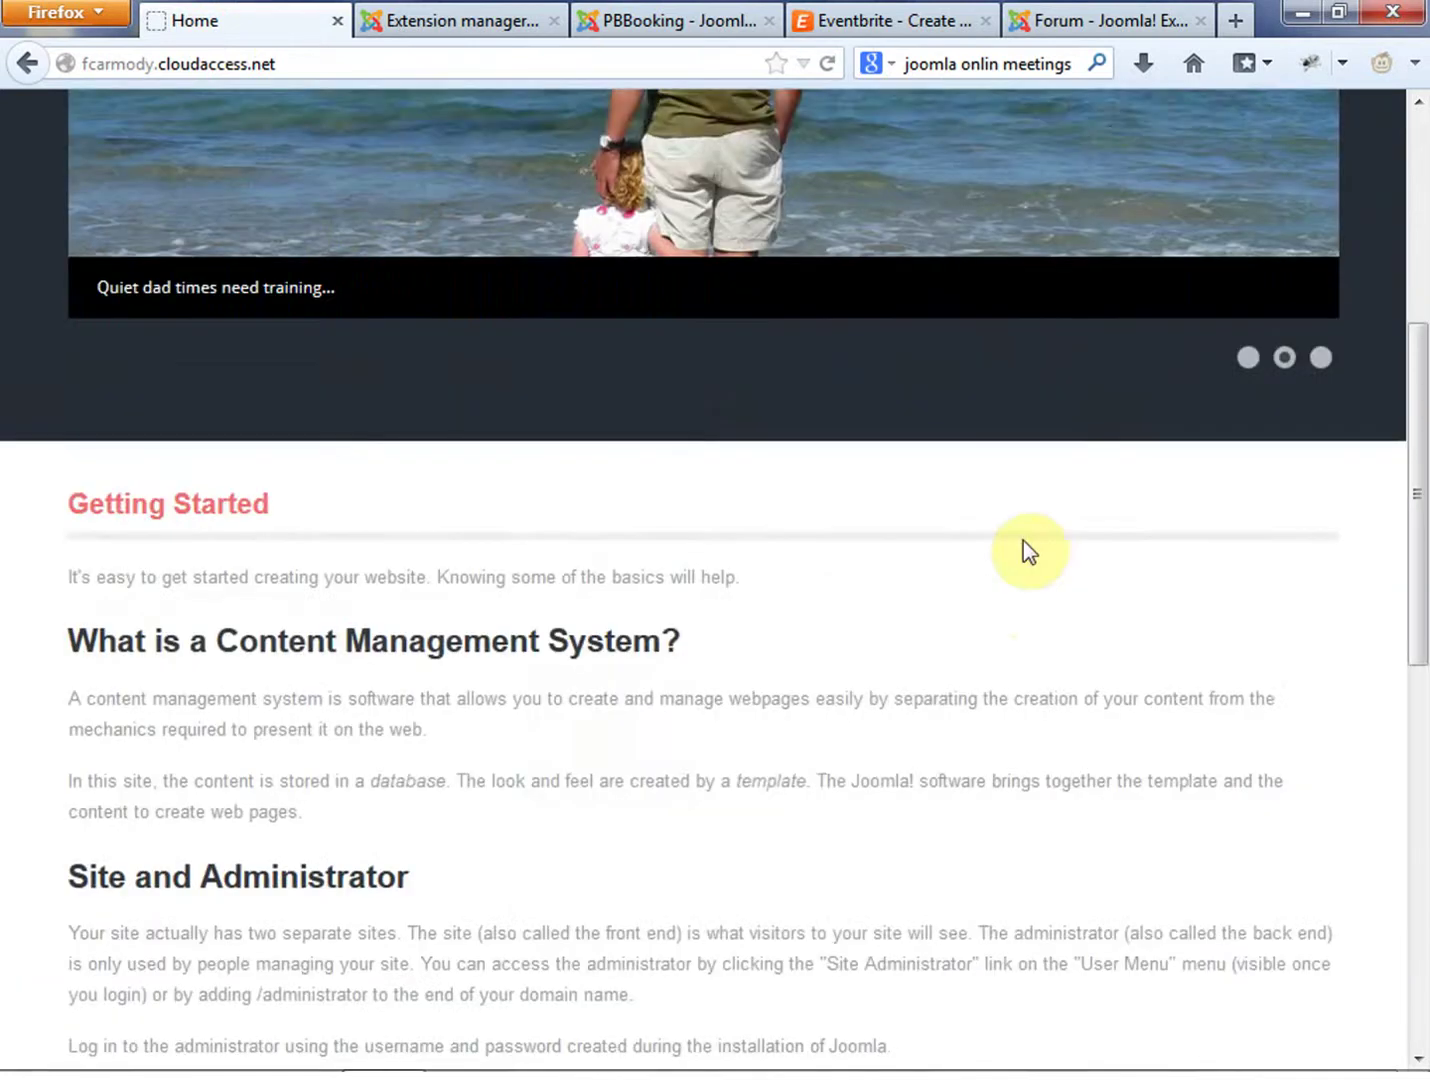
pyautogui.scroll(5, 1010, 545)
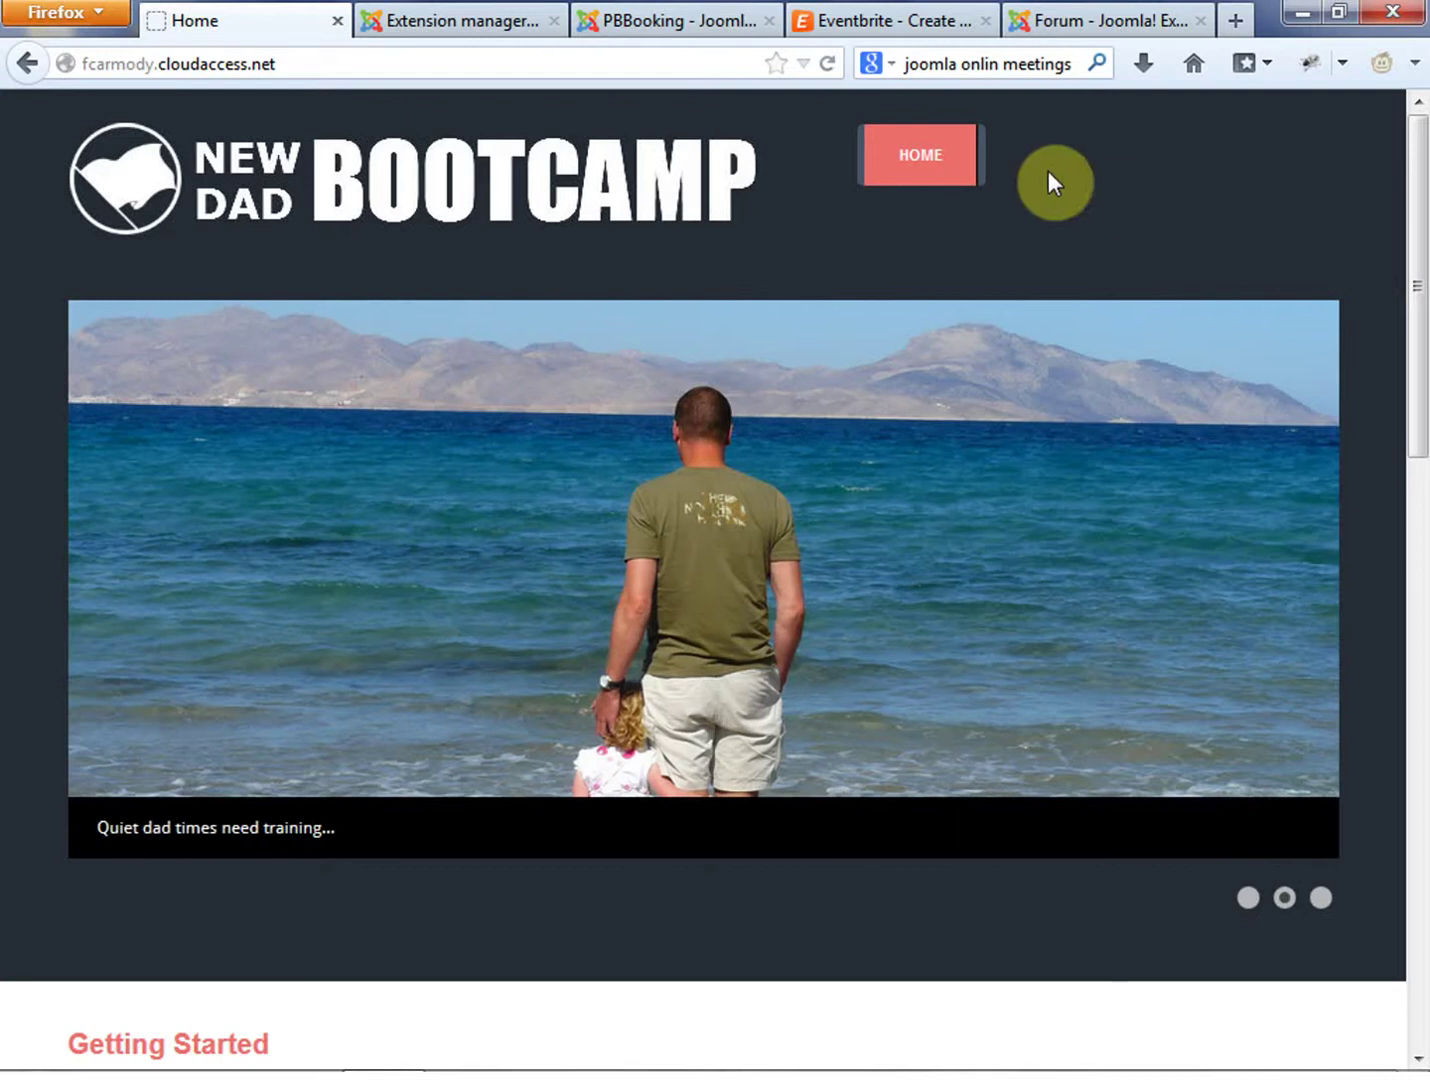
pyautogui.click(648, 18)
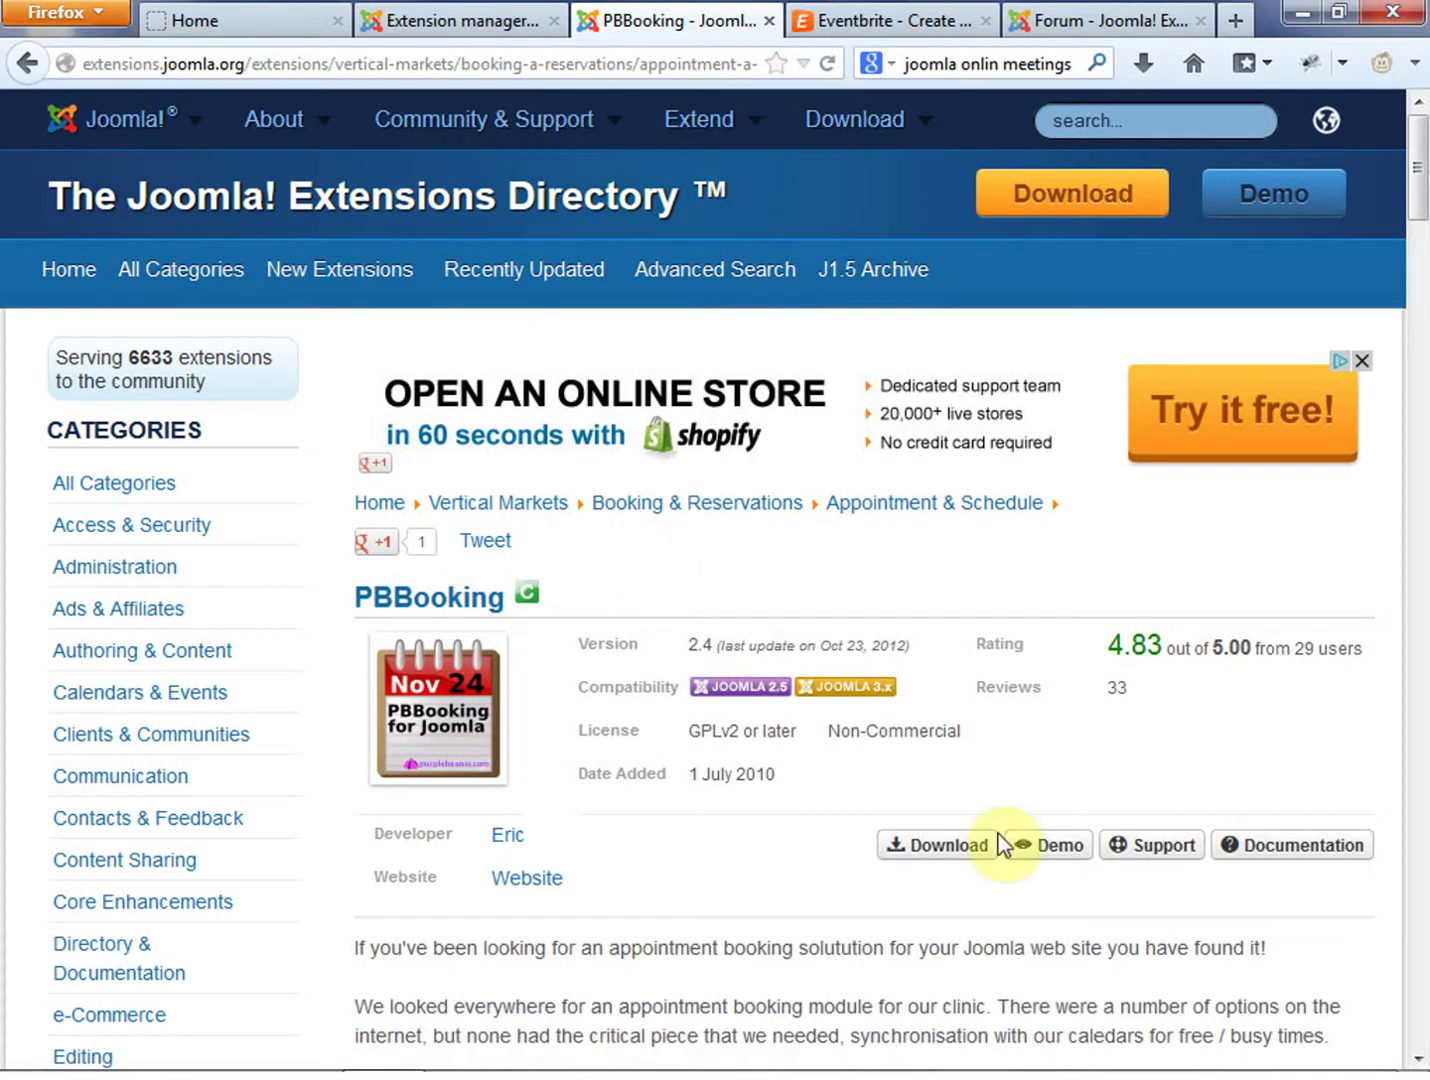
# Go to PBBooking's Purplebeanie download page and choose the free Joomla 3.x download
pyautogui.click(949, 861)
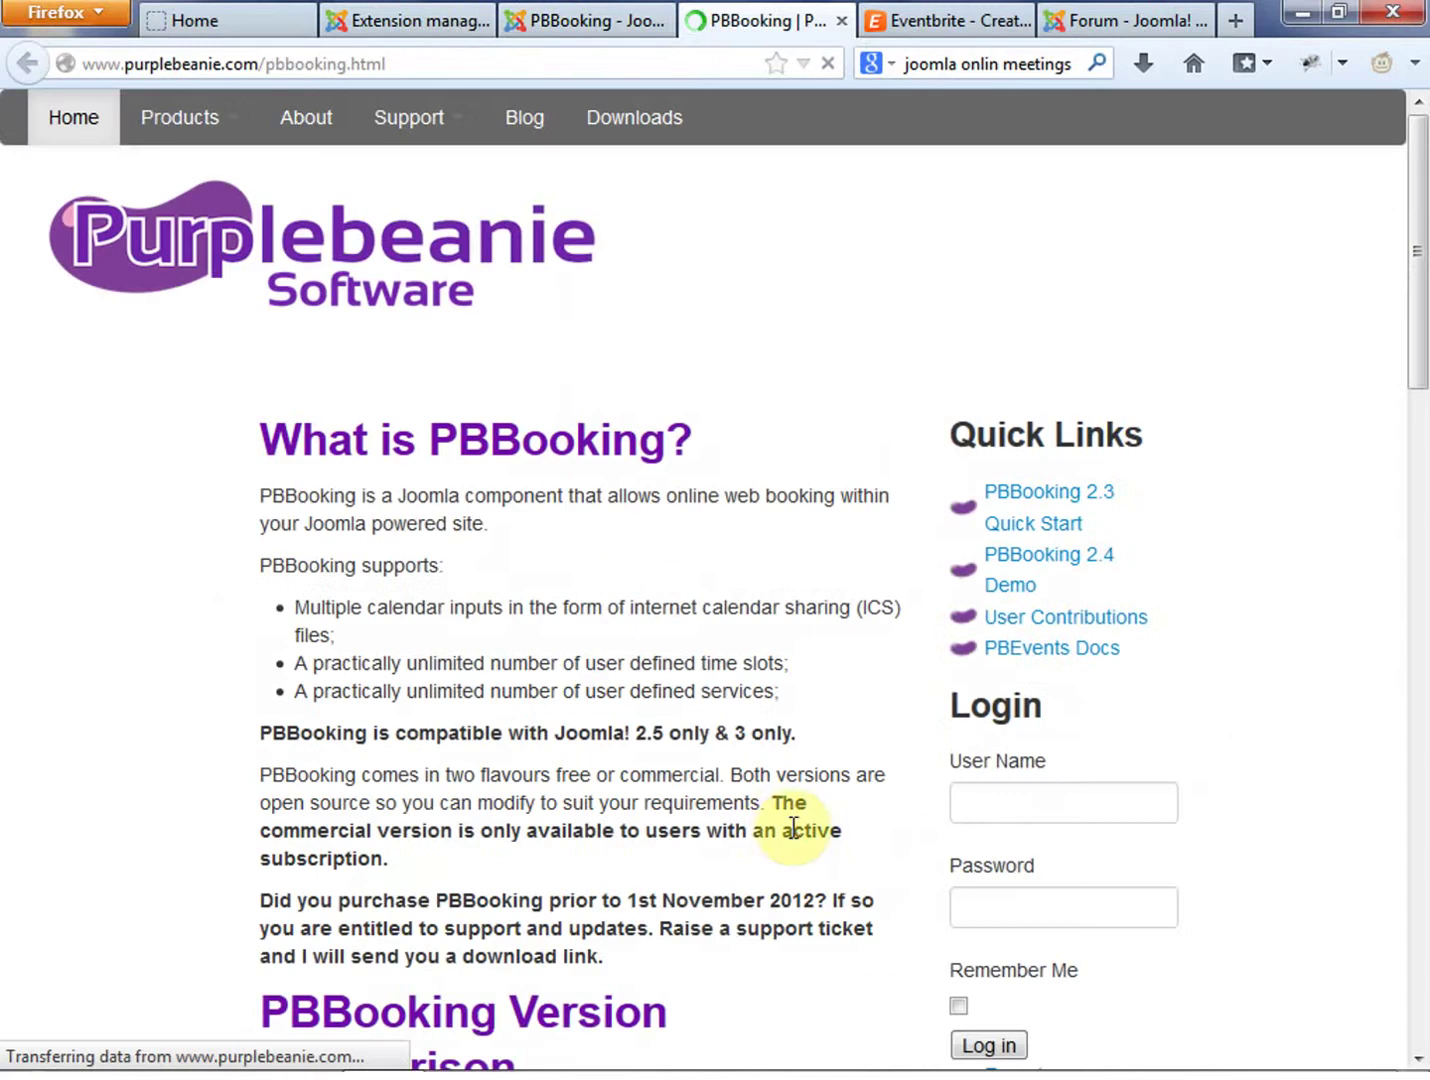
pyautogui.scroll(-15, 778, 819)
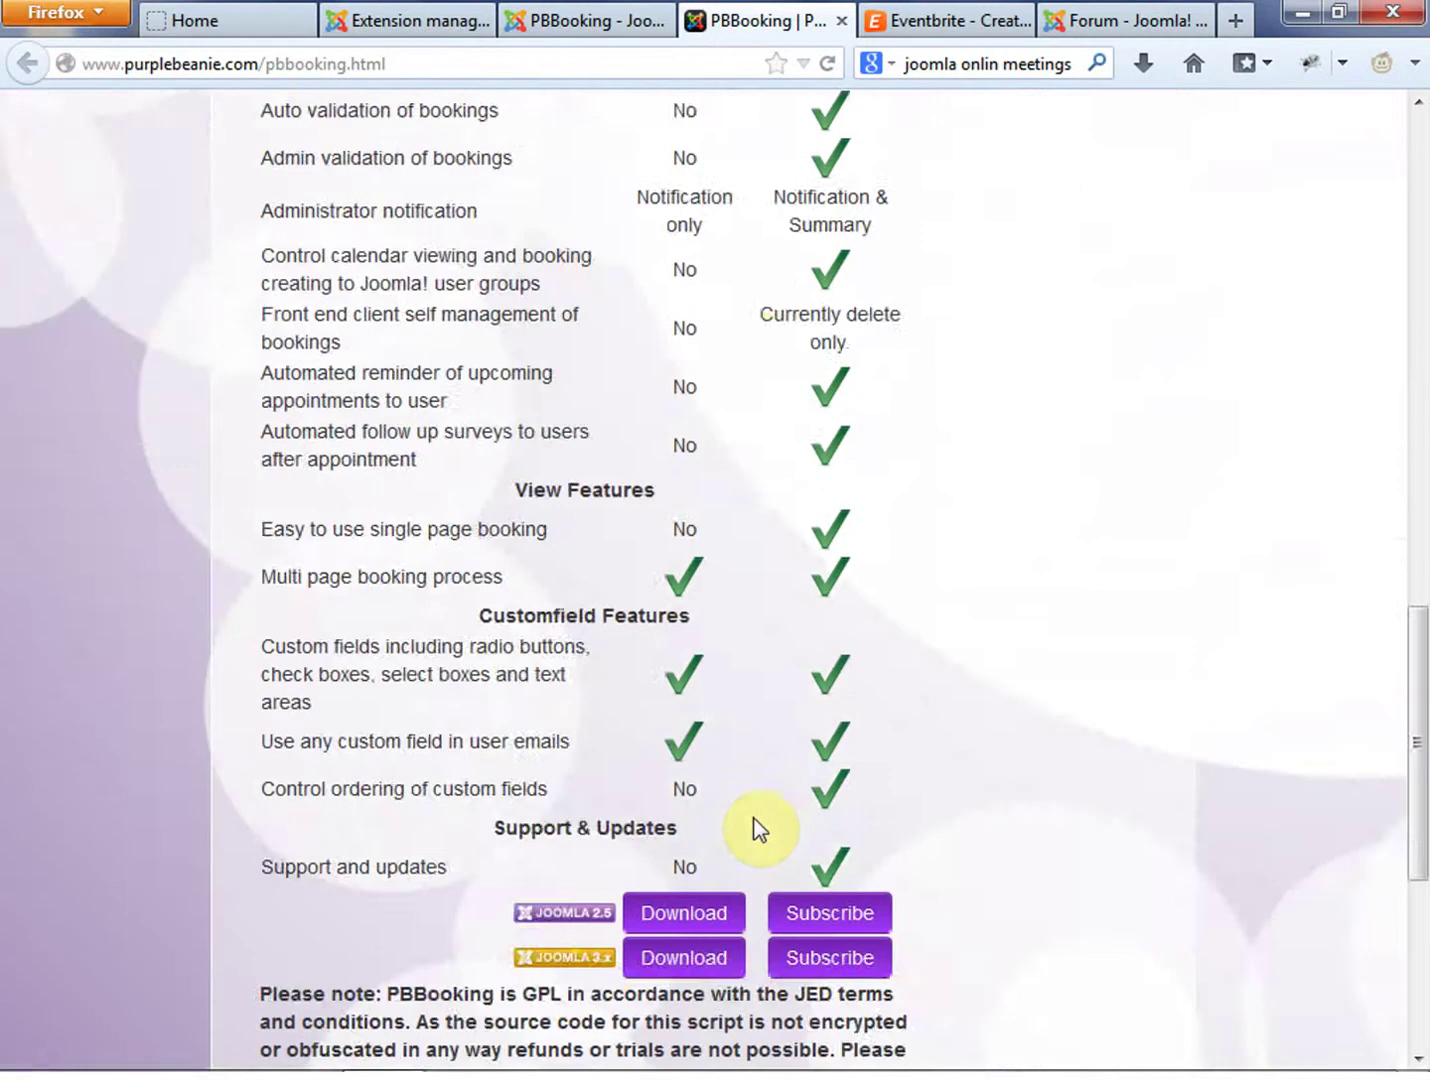
pyautogui.scroll(-4, 752, 818)
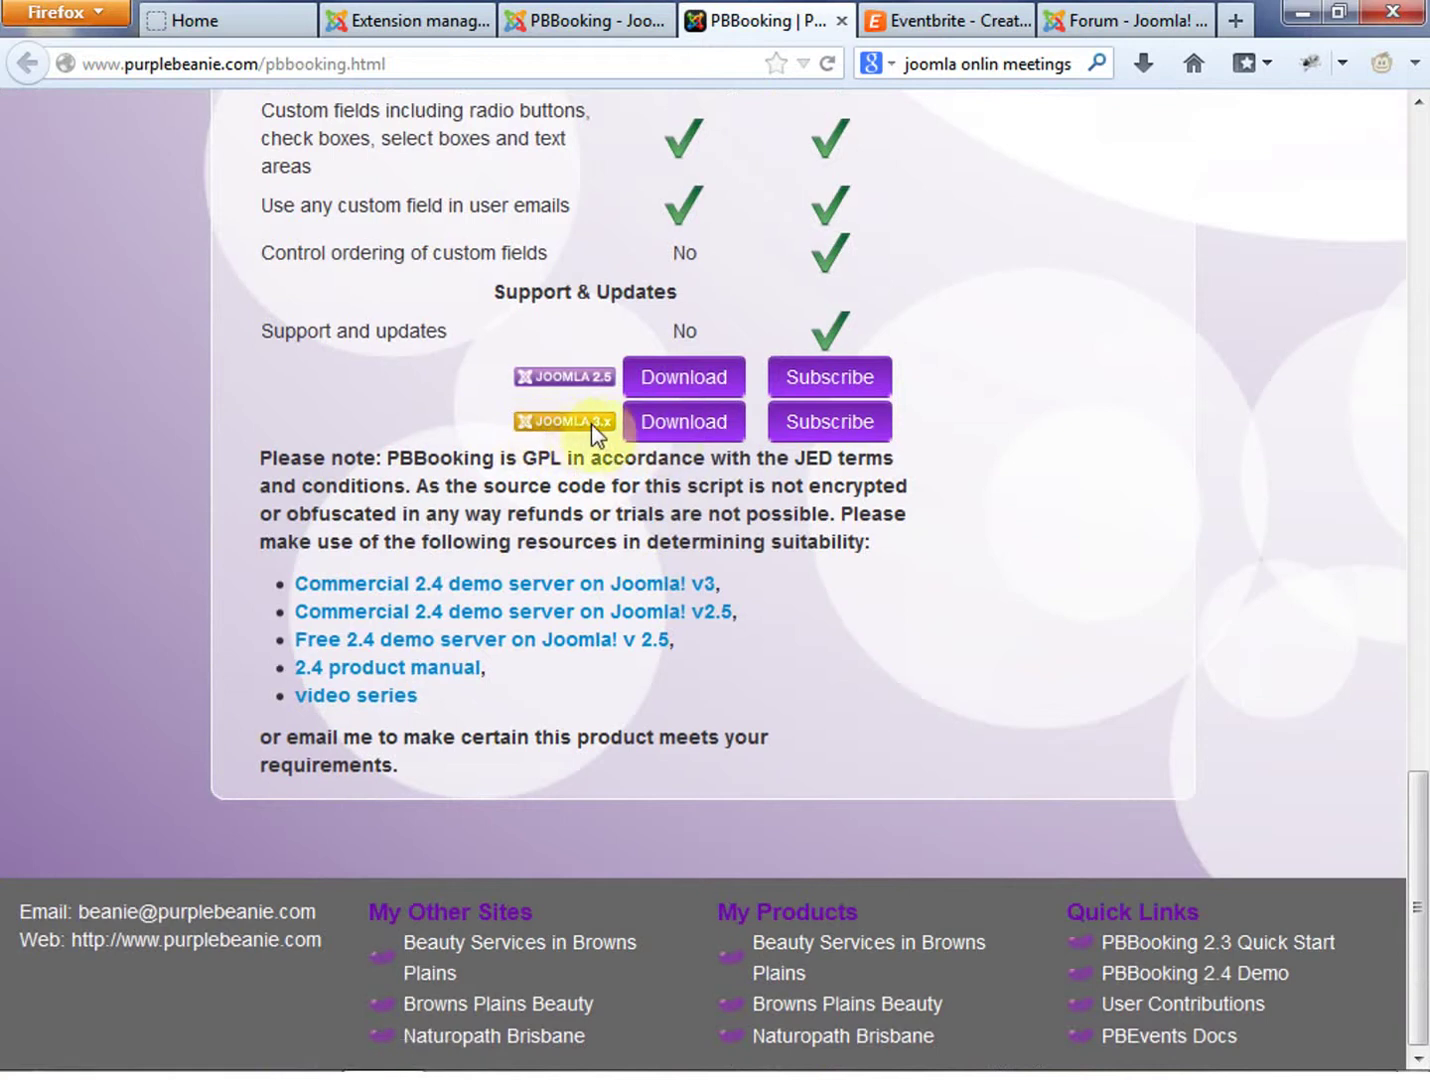
pyautogui.click(649, 434)
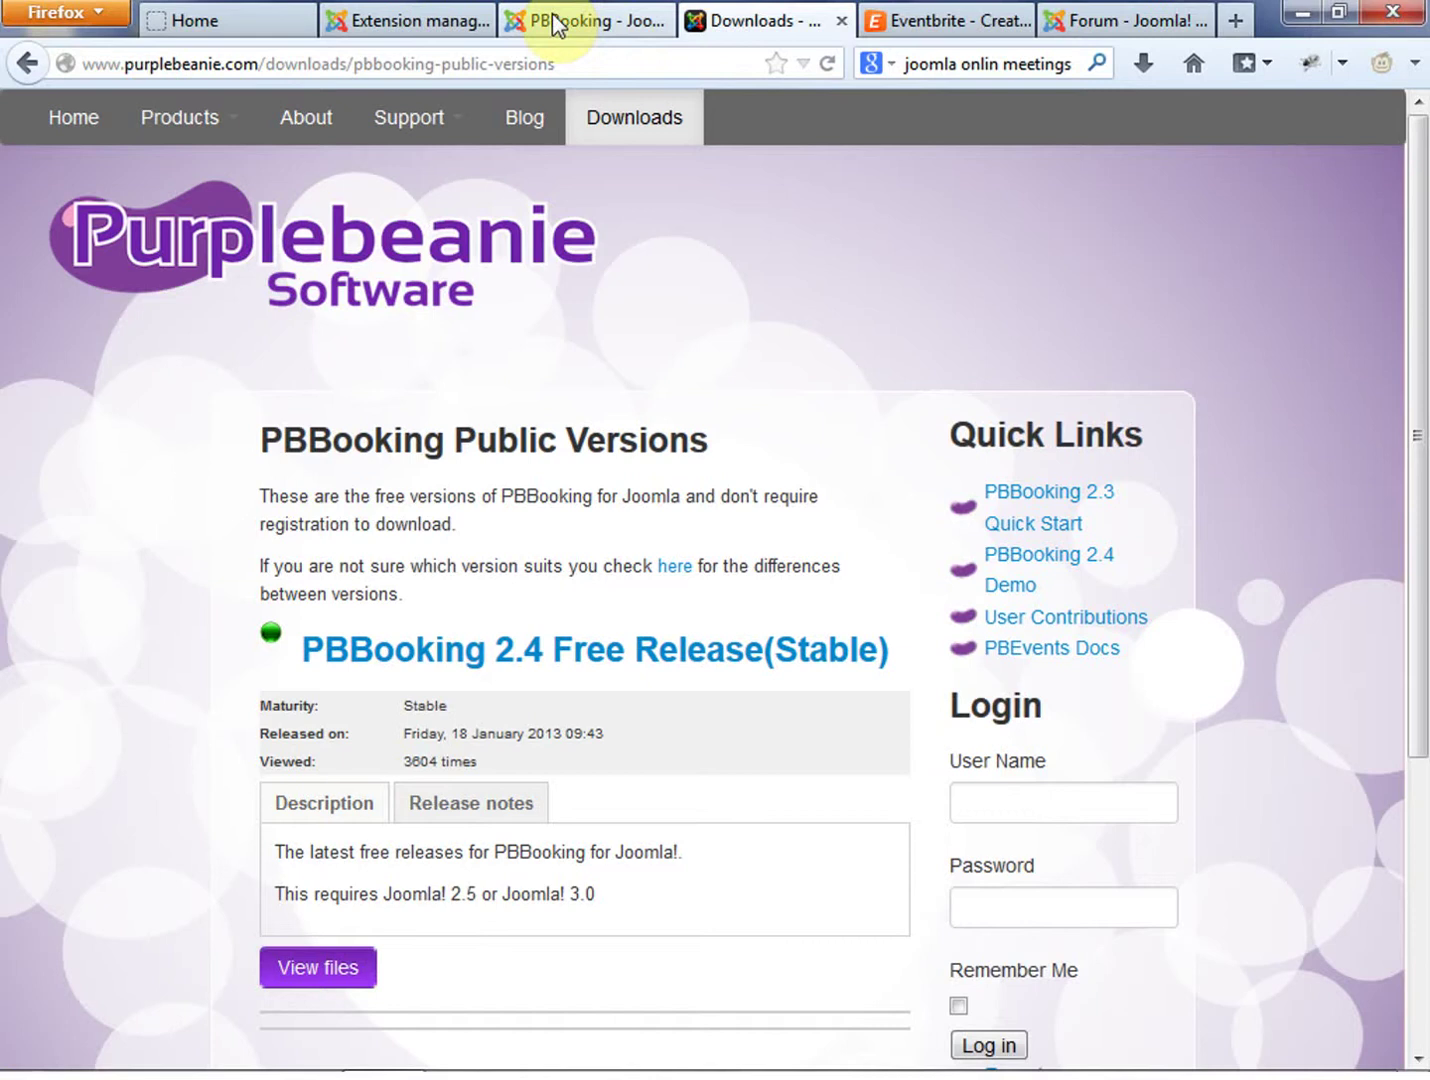
# Check the Joomla admin Extensions menu and the front-end site, ending on the Control Panel
pyautogui.click(393, 22)
pyautogui.click(892, 114)
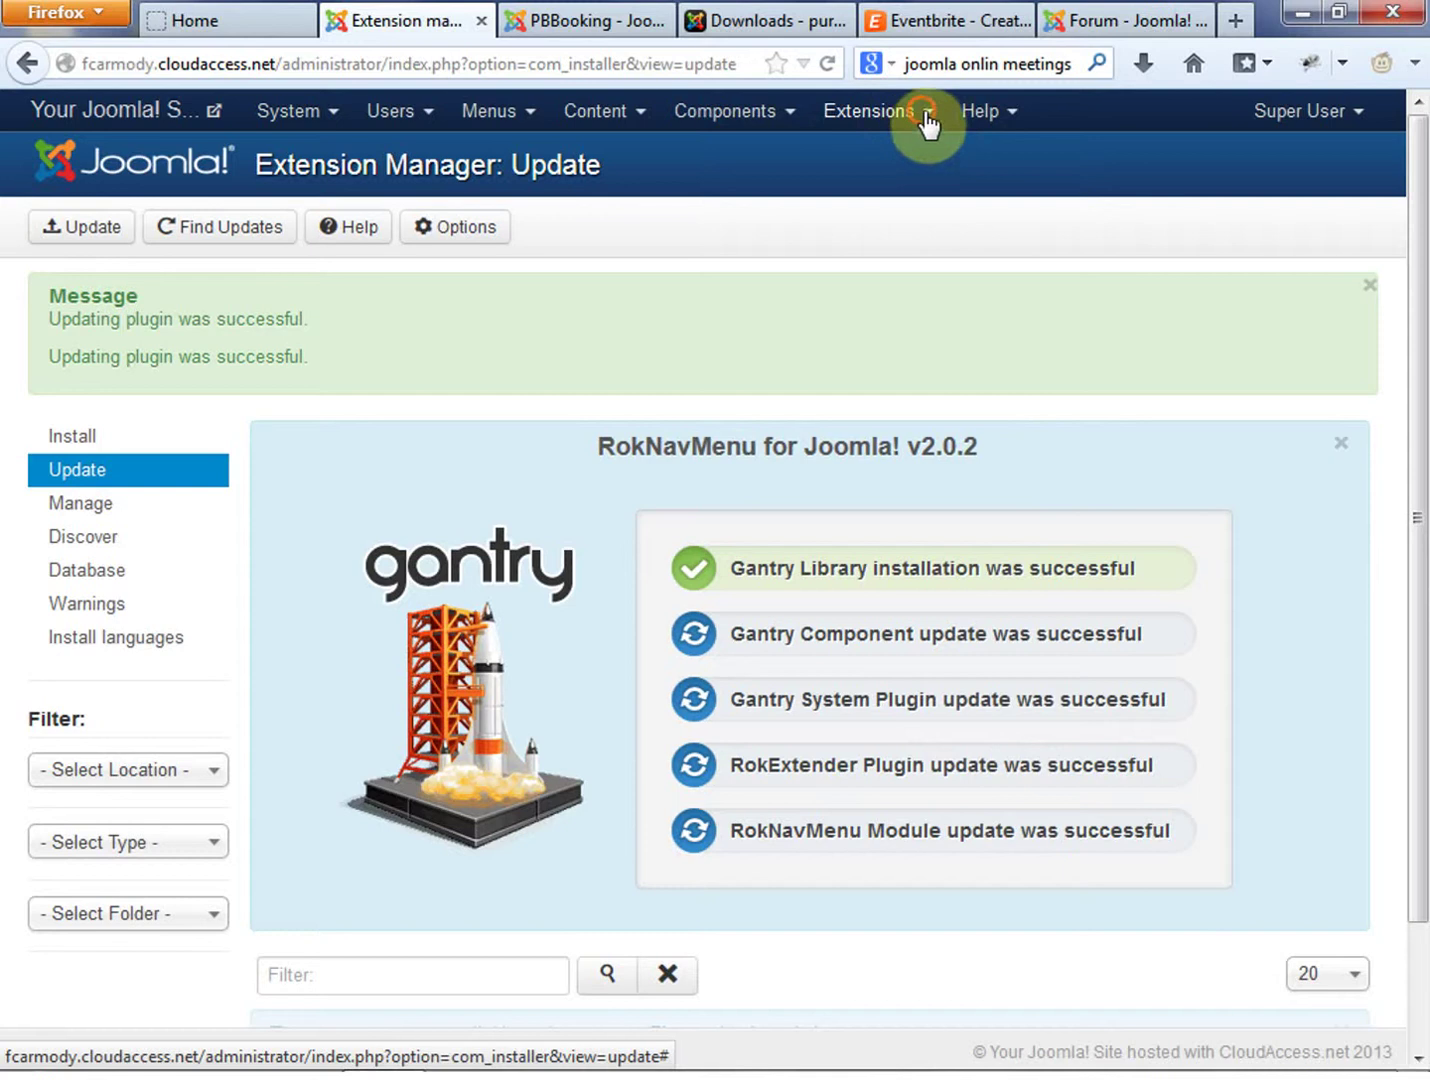
pyautogui.click(128, 167)
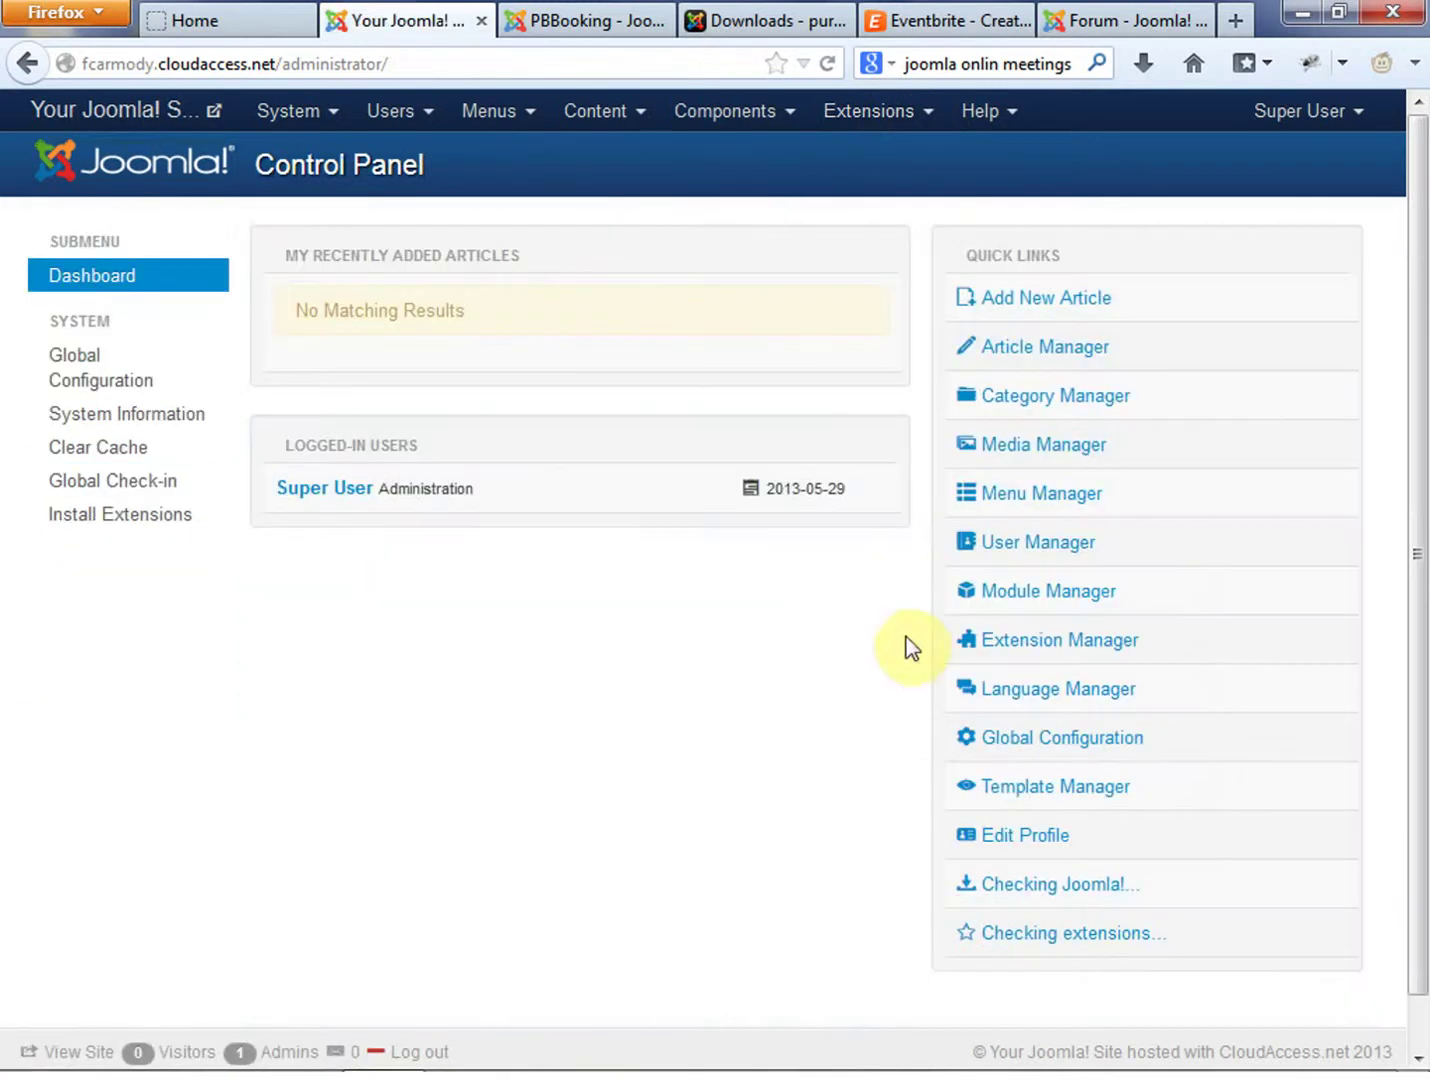
pyautogui.click(225, 22)
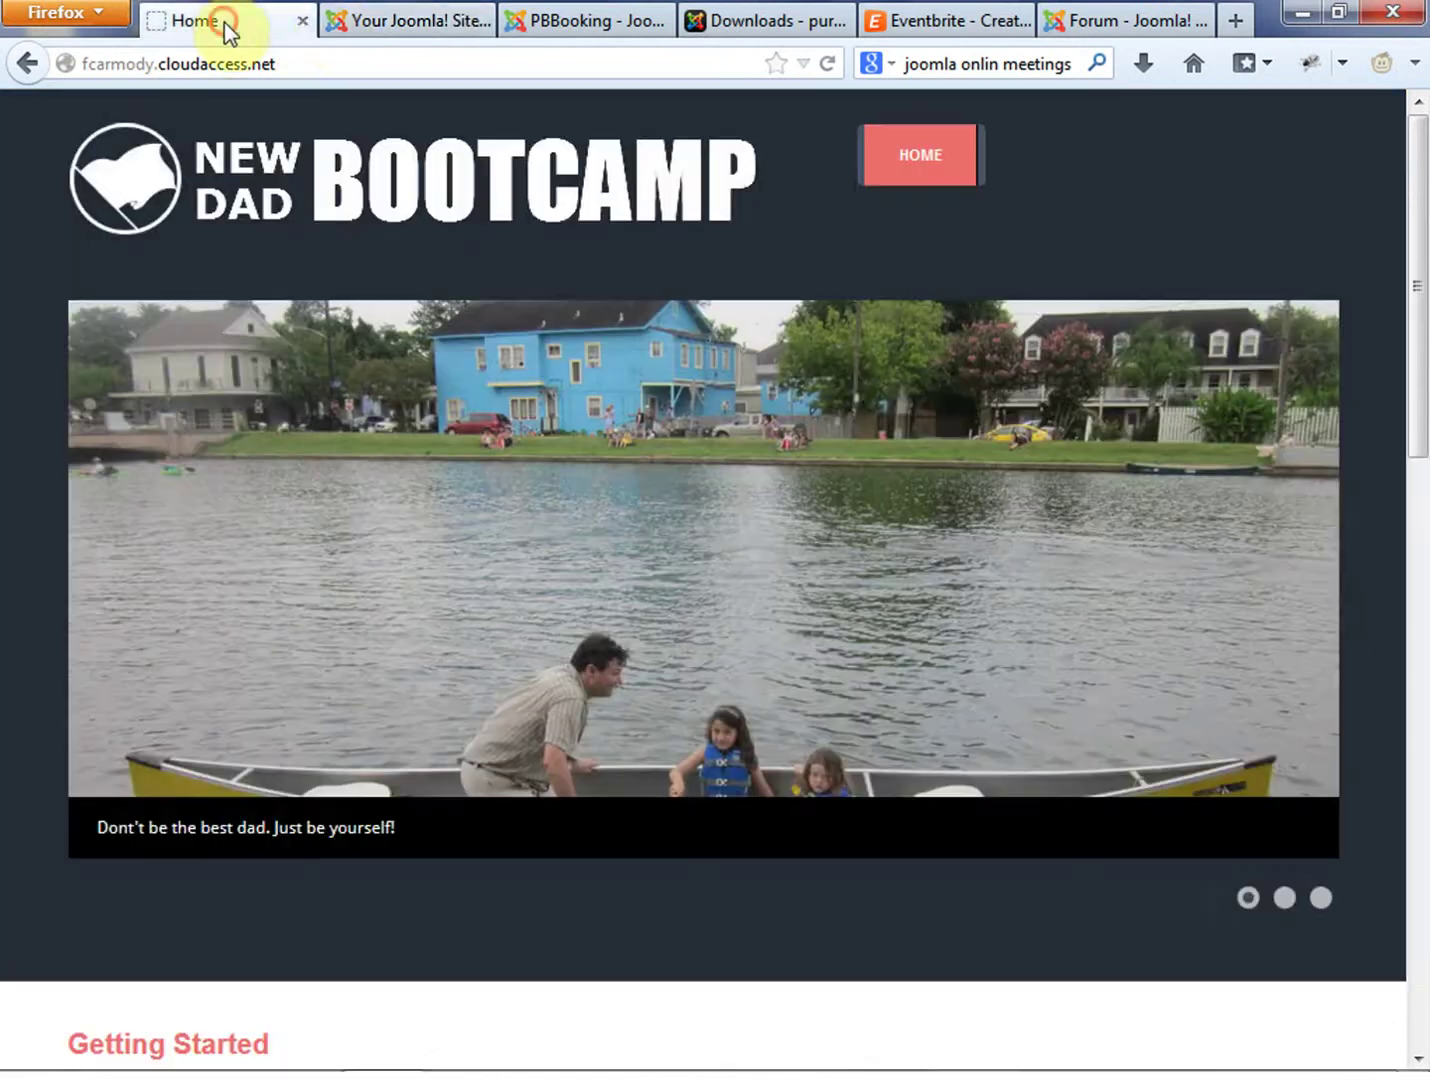
pyautogui.click(352, 26)
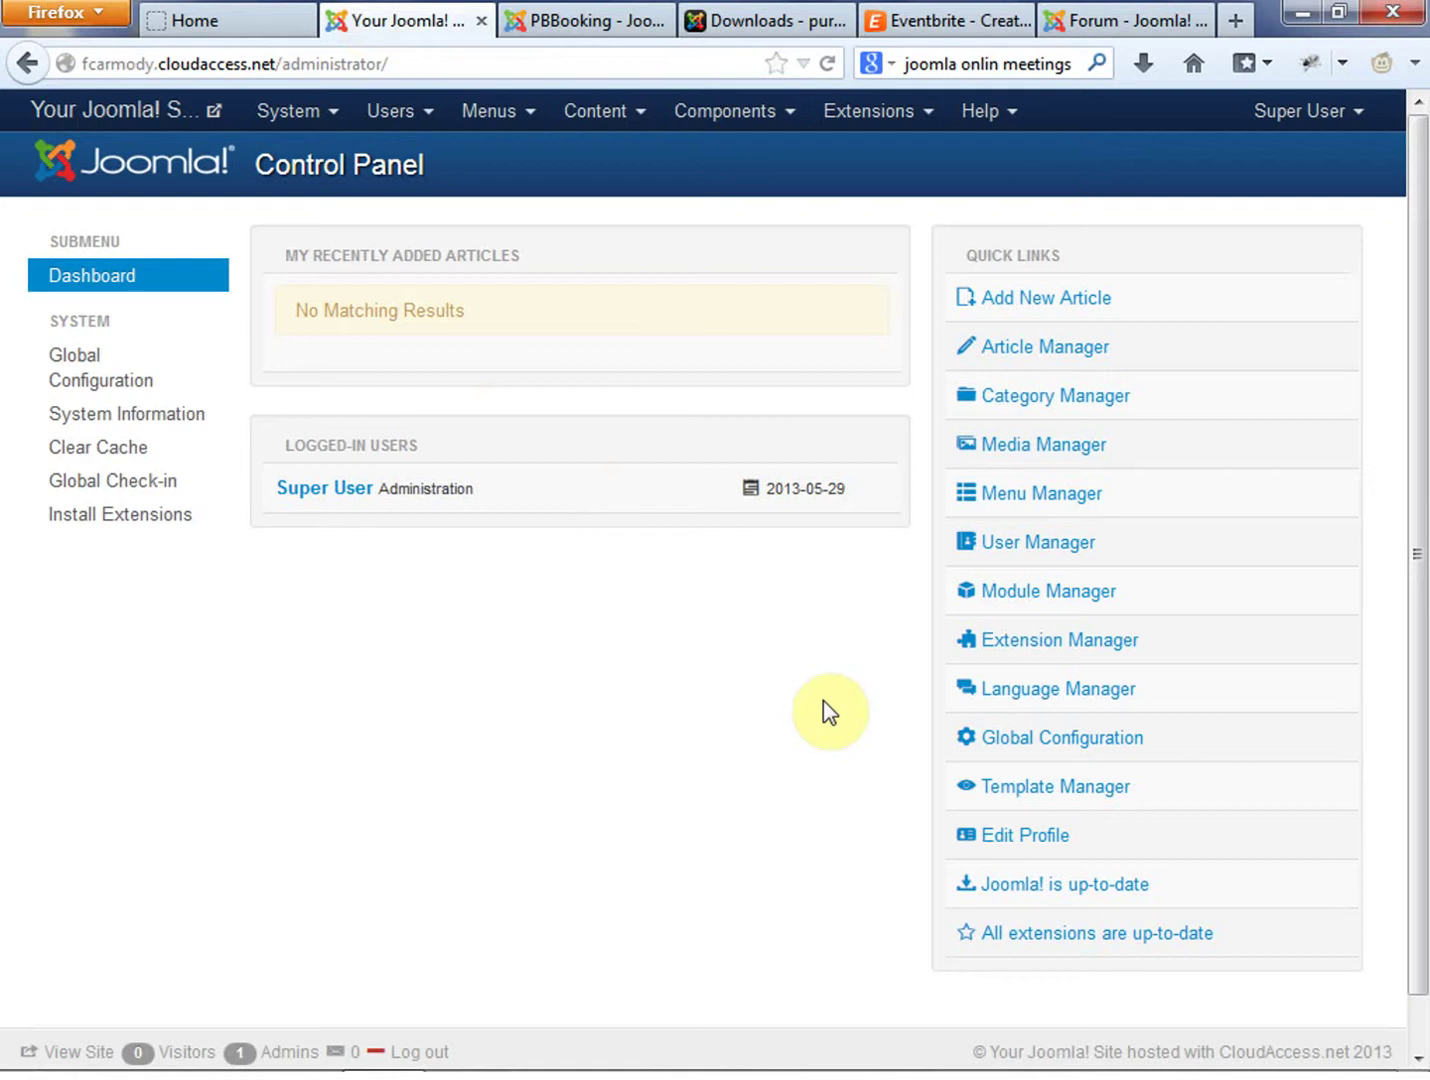
# Close the PBBooking Extensions Directory tab
pyautogui.click(590, 23)
pyautogui.click(765, 22)
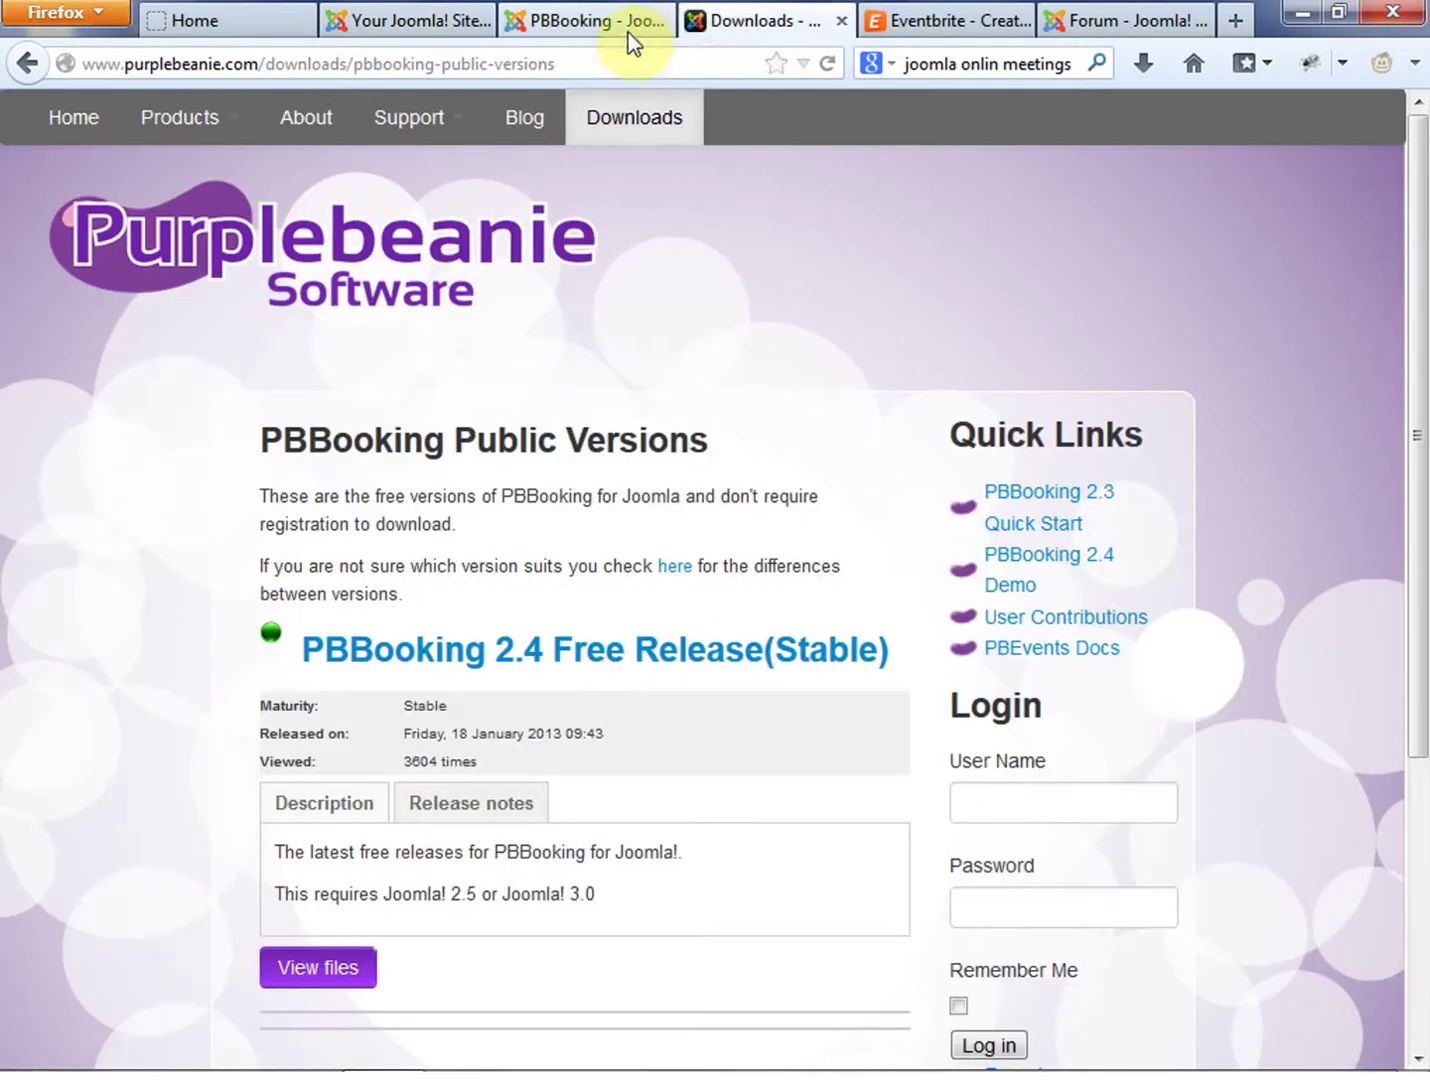
pyautogui.click(663, 23)
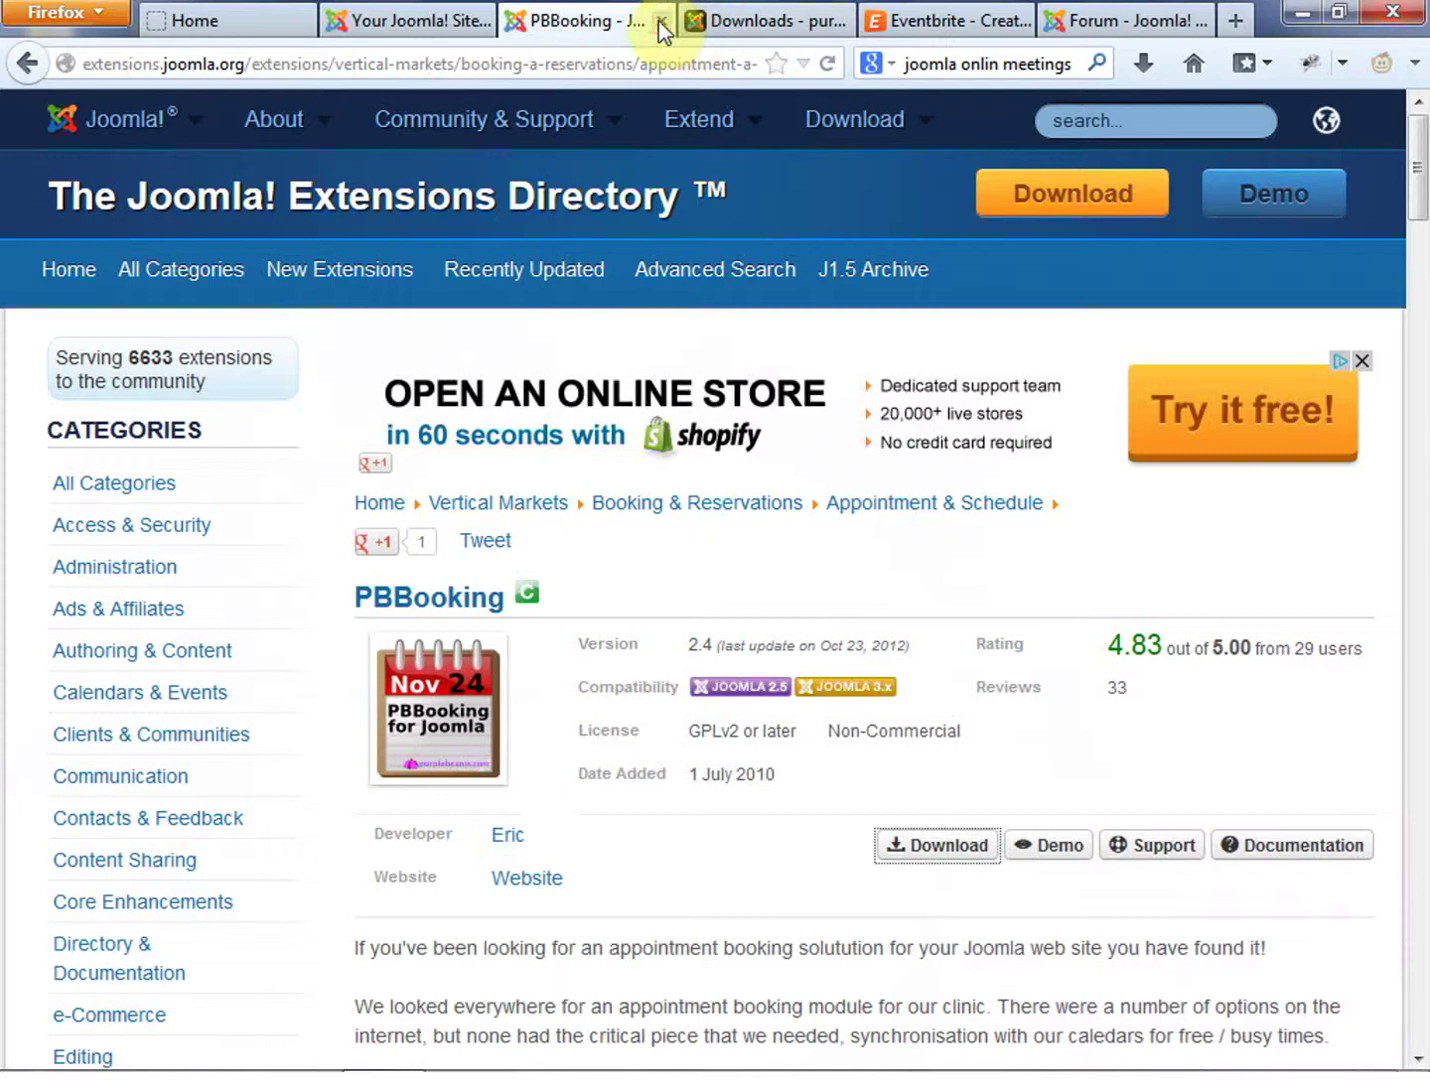
pyautogui.click(660, 21)
# Open PBBooking 2.4 Free Release (Stable) and start the 2.4.0.4 download, cancelling the prompt
pyautogui.click(606, 651)
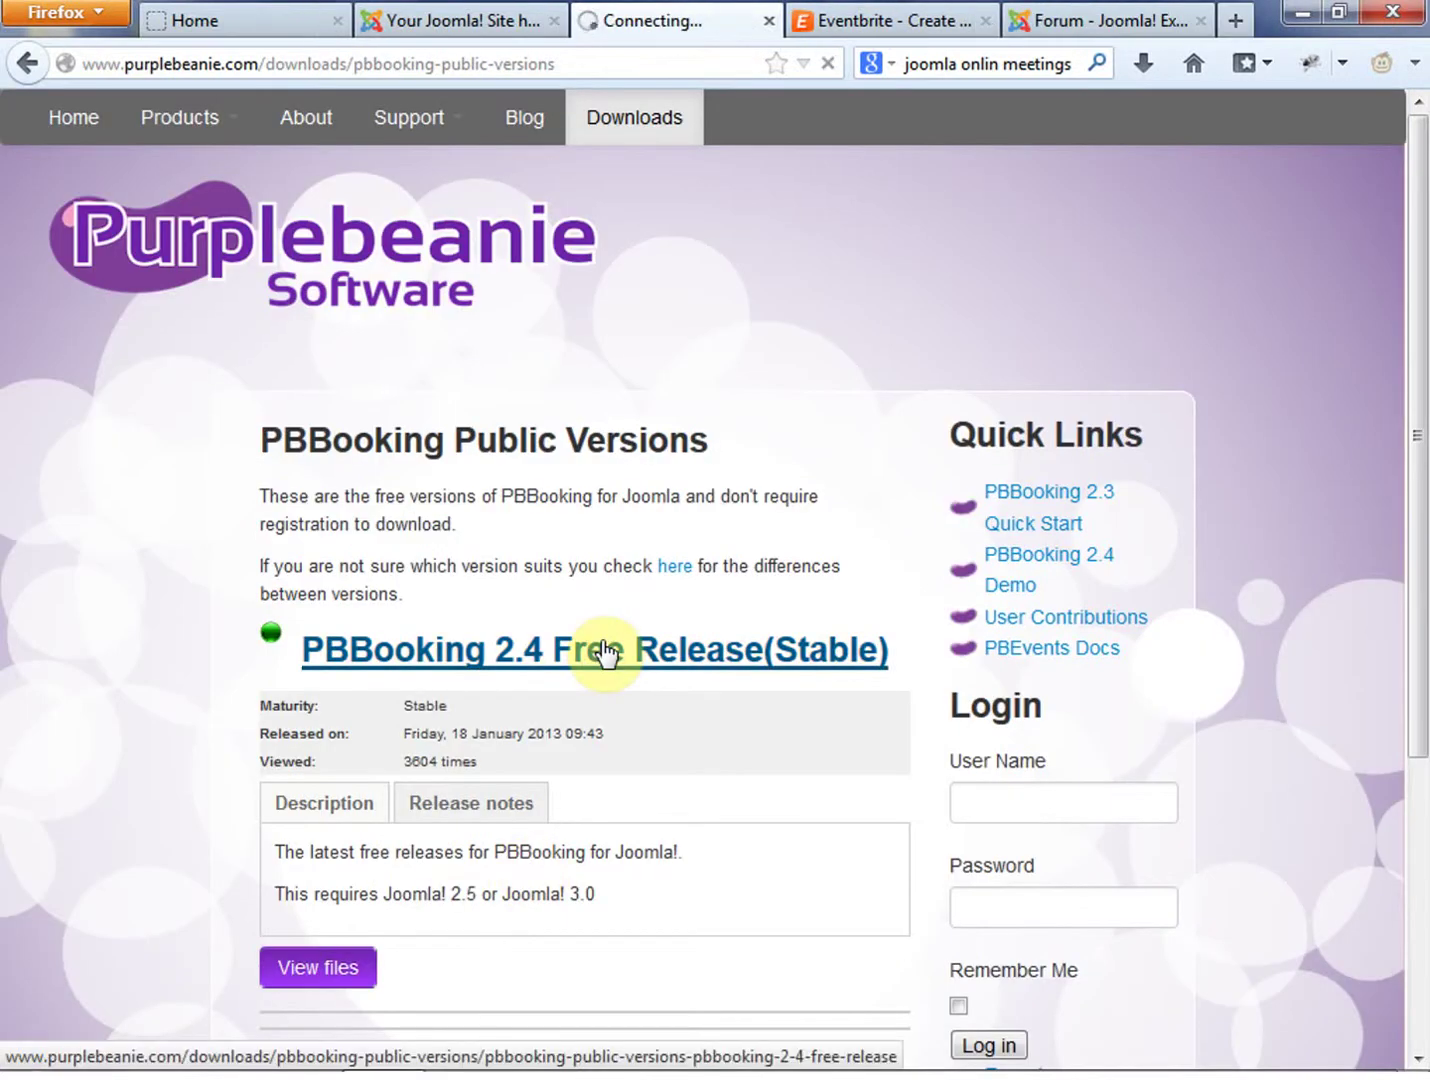
pyautogui.click(375, 866)
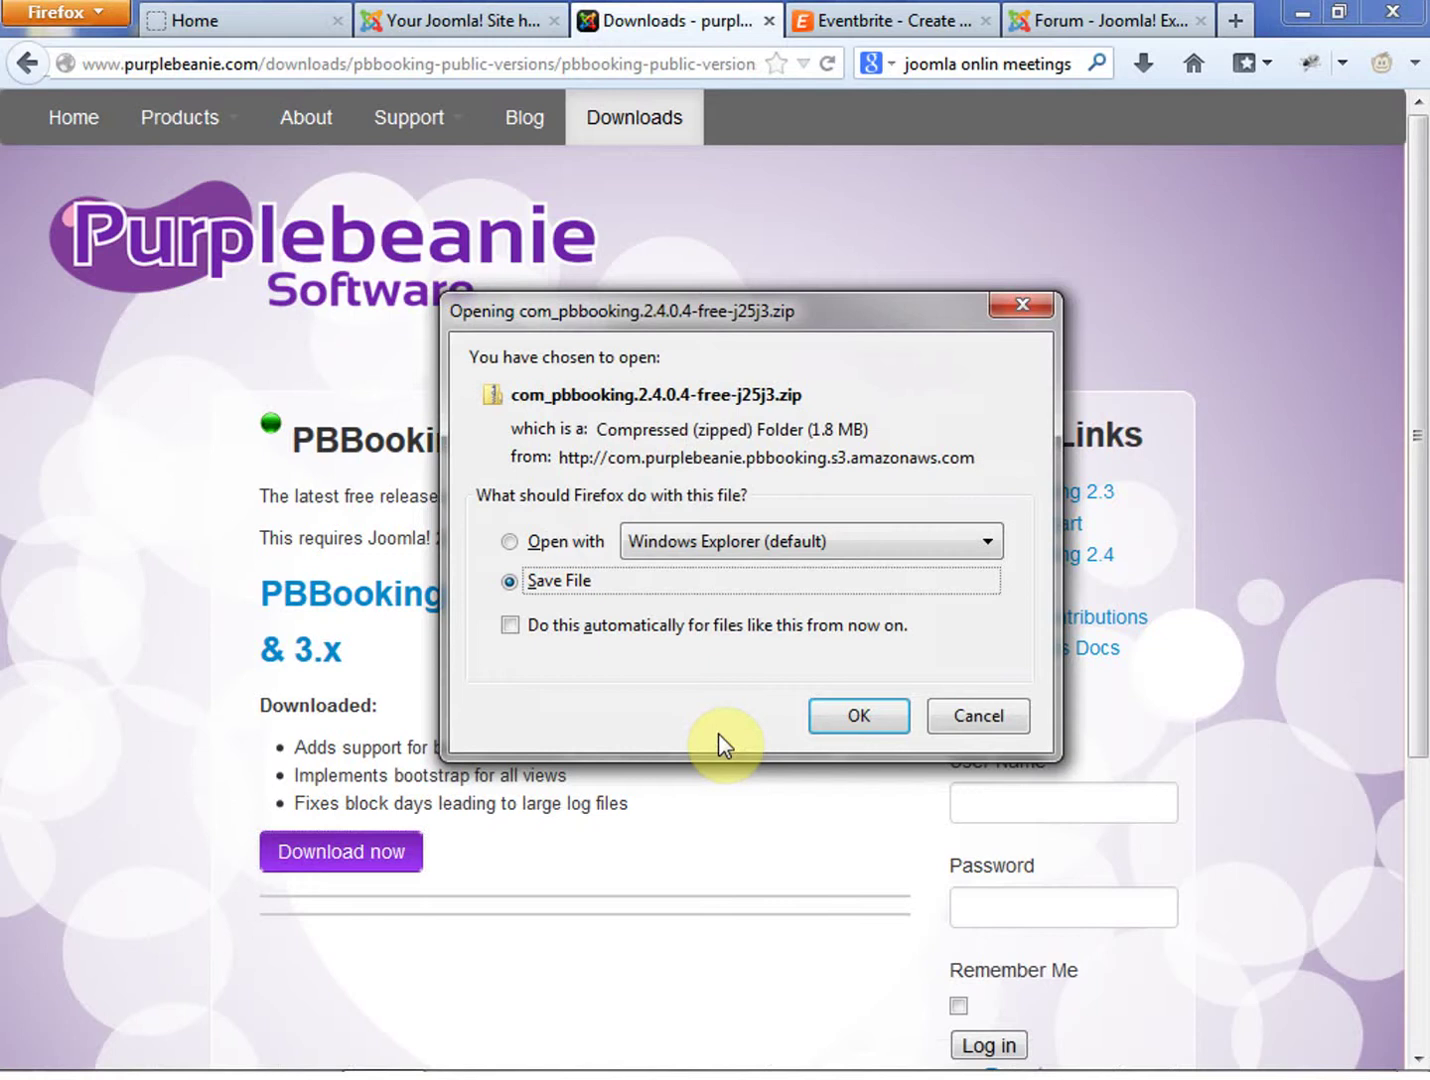
pyautogui.click(950, 722)
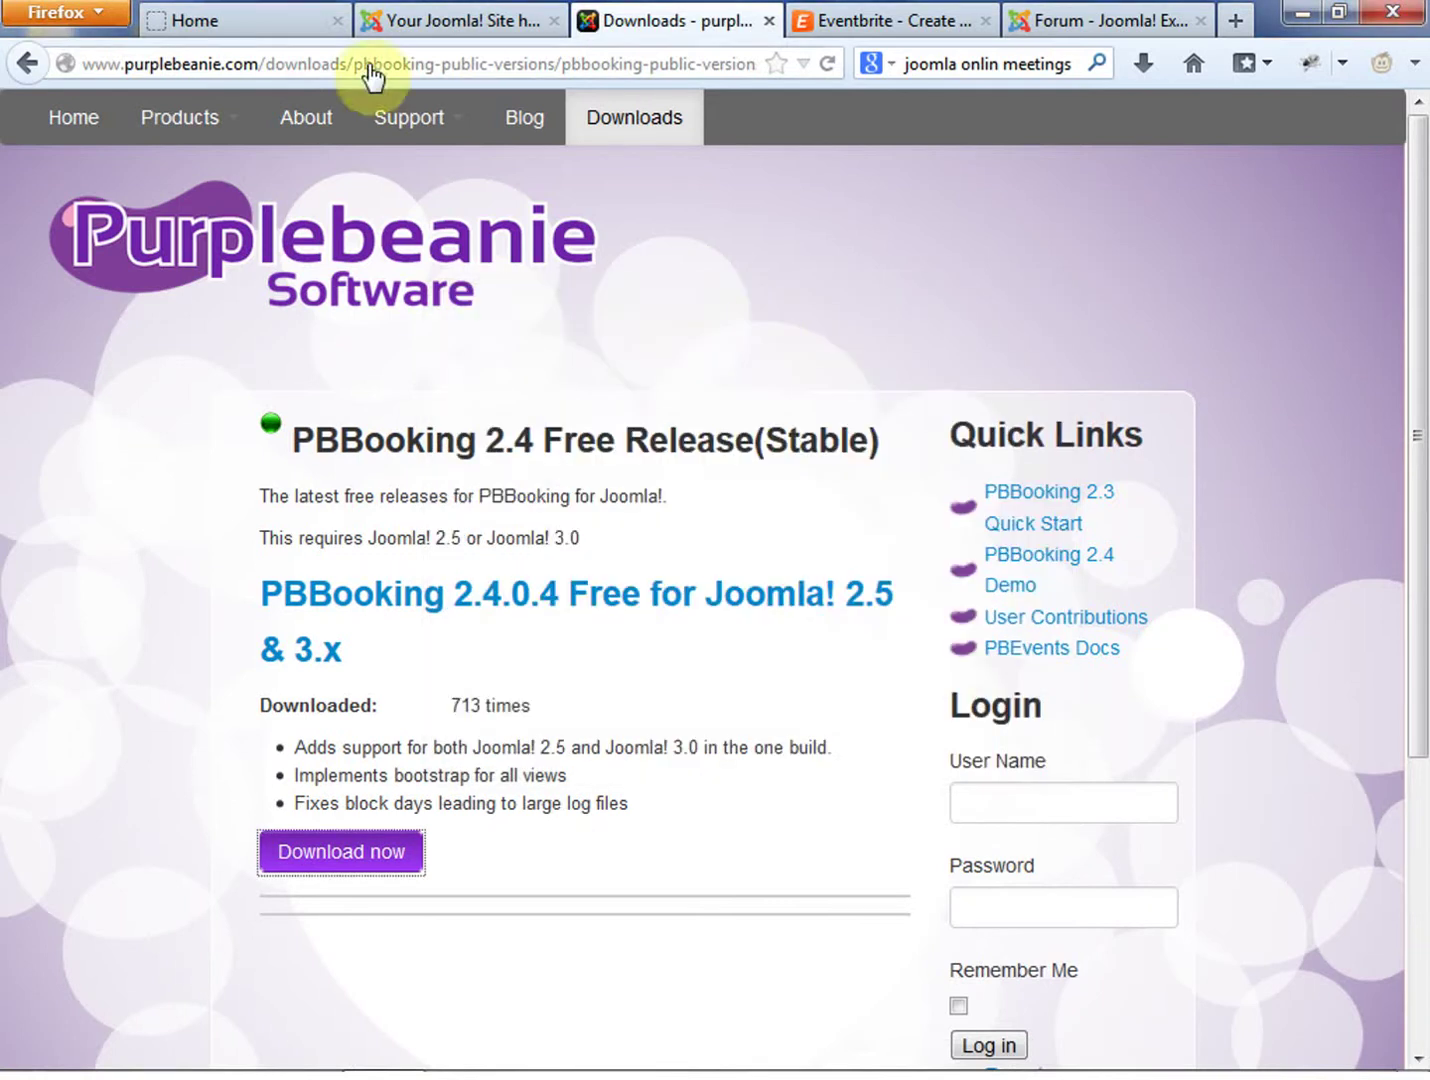
pyautogui.click(428, 20)
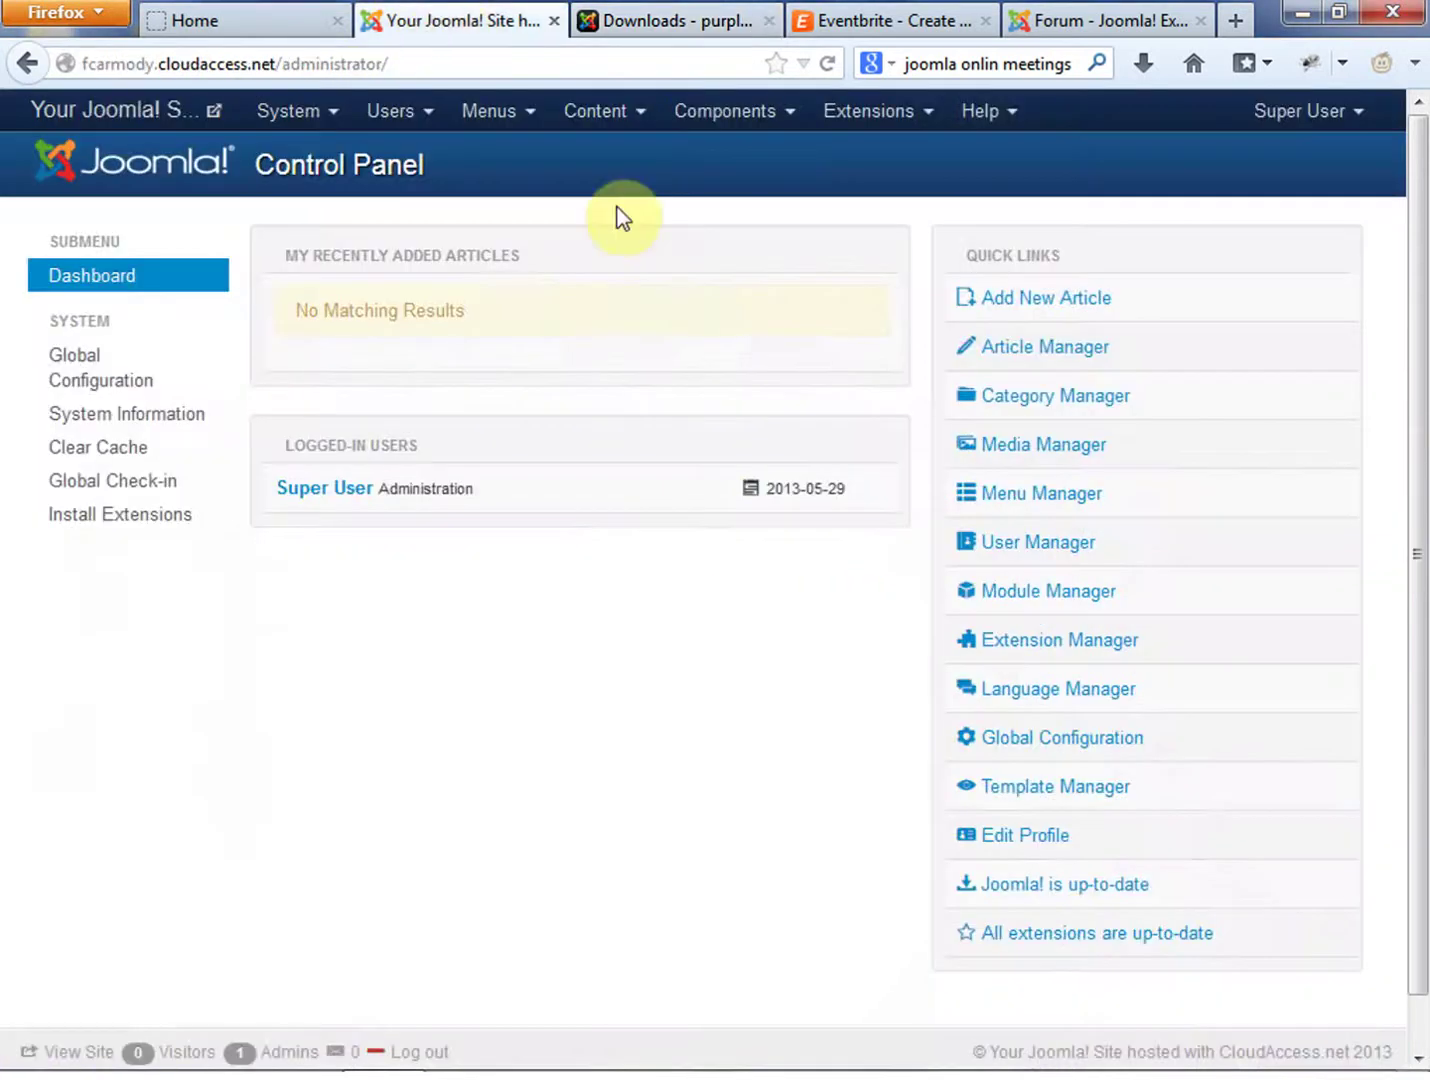
# In the Extension Manager, pick com_pbbooking.2.4.0.4-free-j25j3.zip from Desktop\JoomlaVideos\Files for upload
pyautogui.click(896, 111)
pyautogui.click(907, 162)
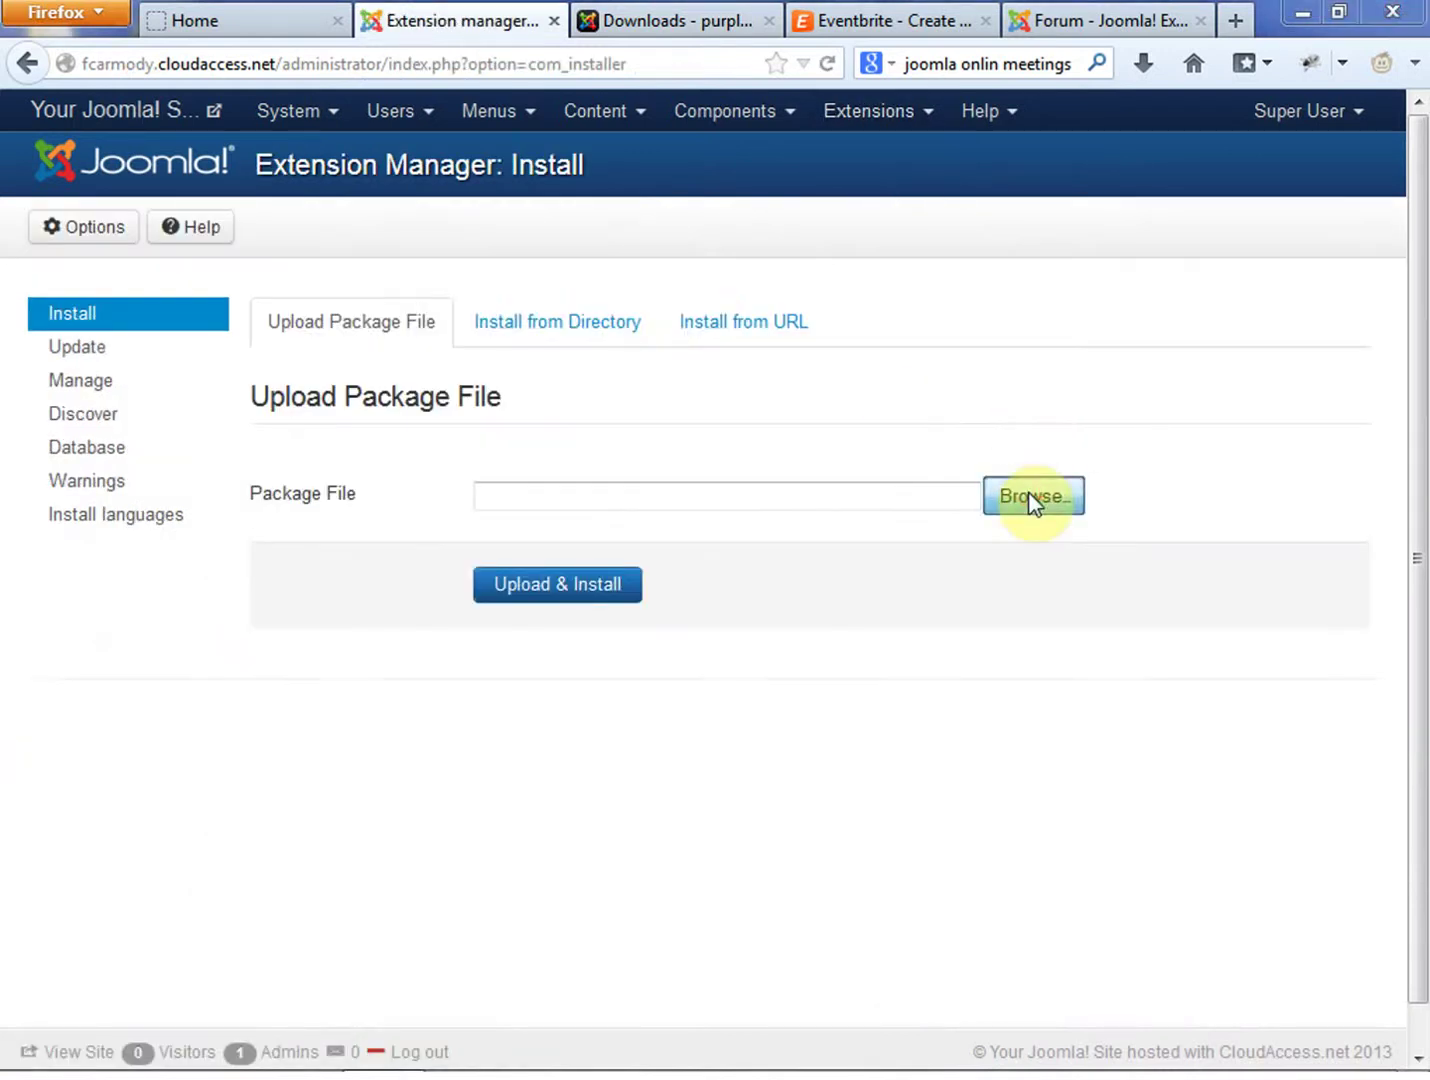
pyautogui.click(1030, 497)
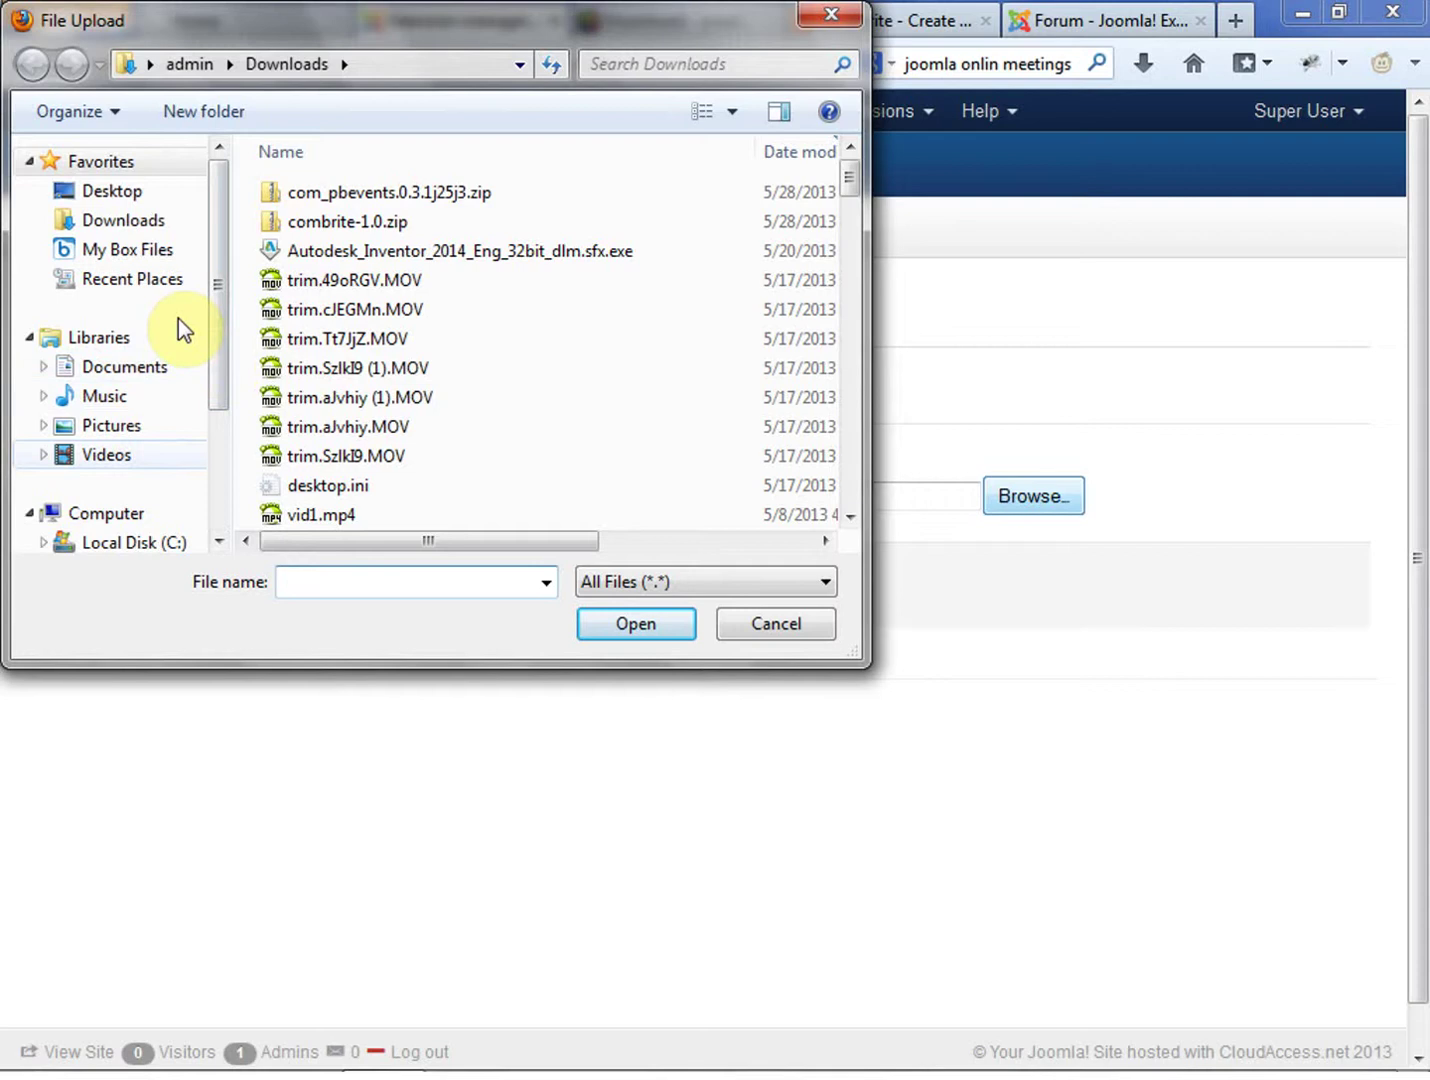
pyautogui.click(95, 193)
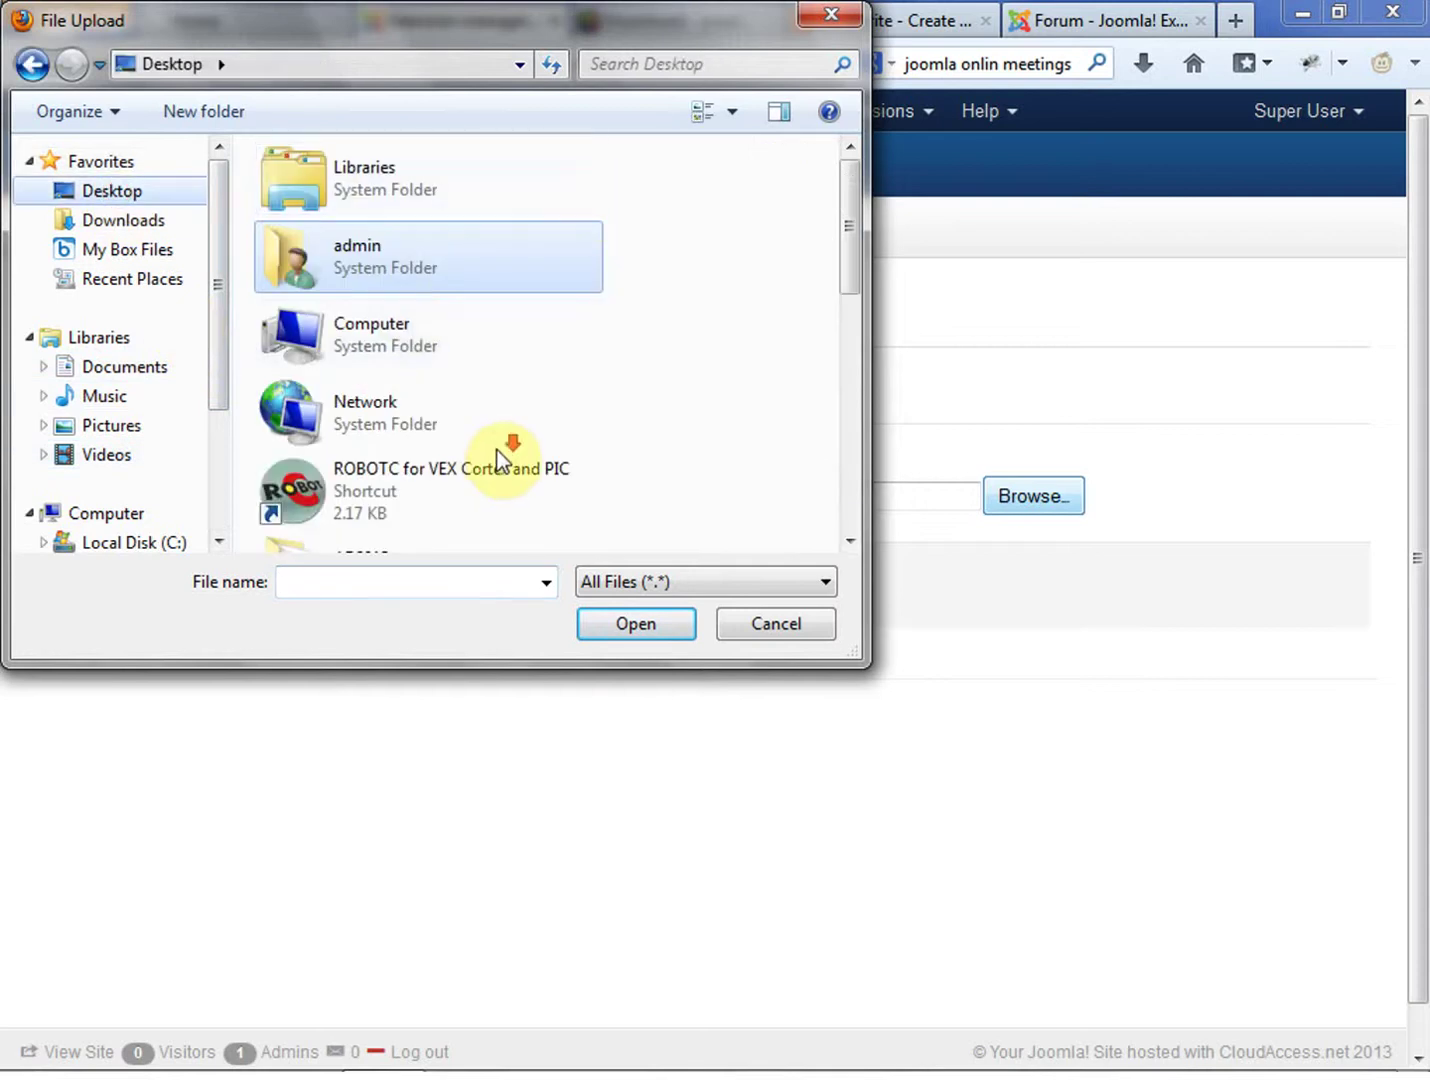
pyautogui.scroll(-3, 540, 440)
pyautogui.moveTo(848, 244); pyautogui.dragTo(840, 373)
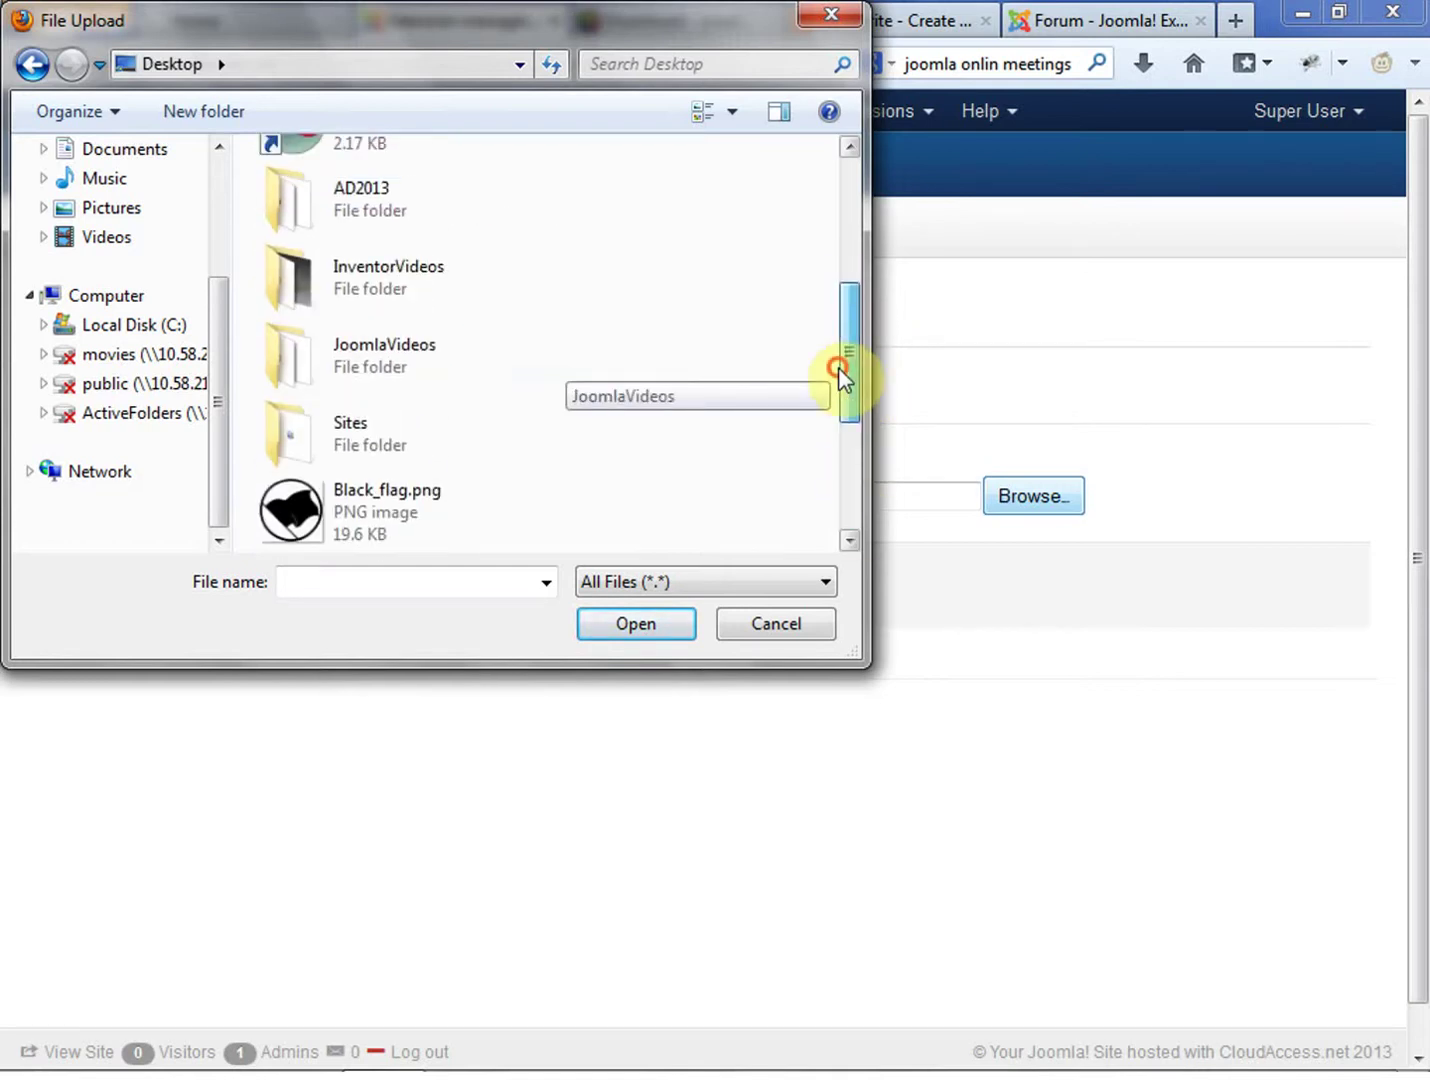
pyautogui.doubleClick(418, 375)
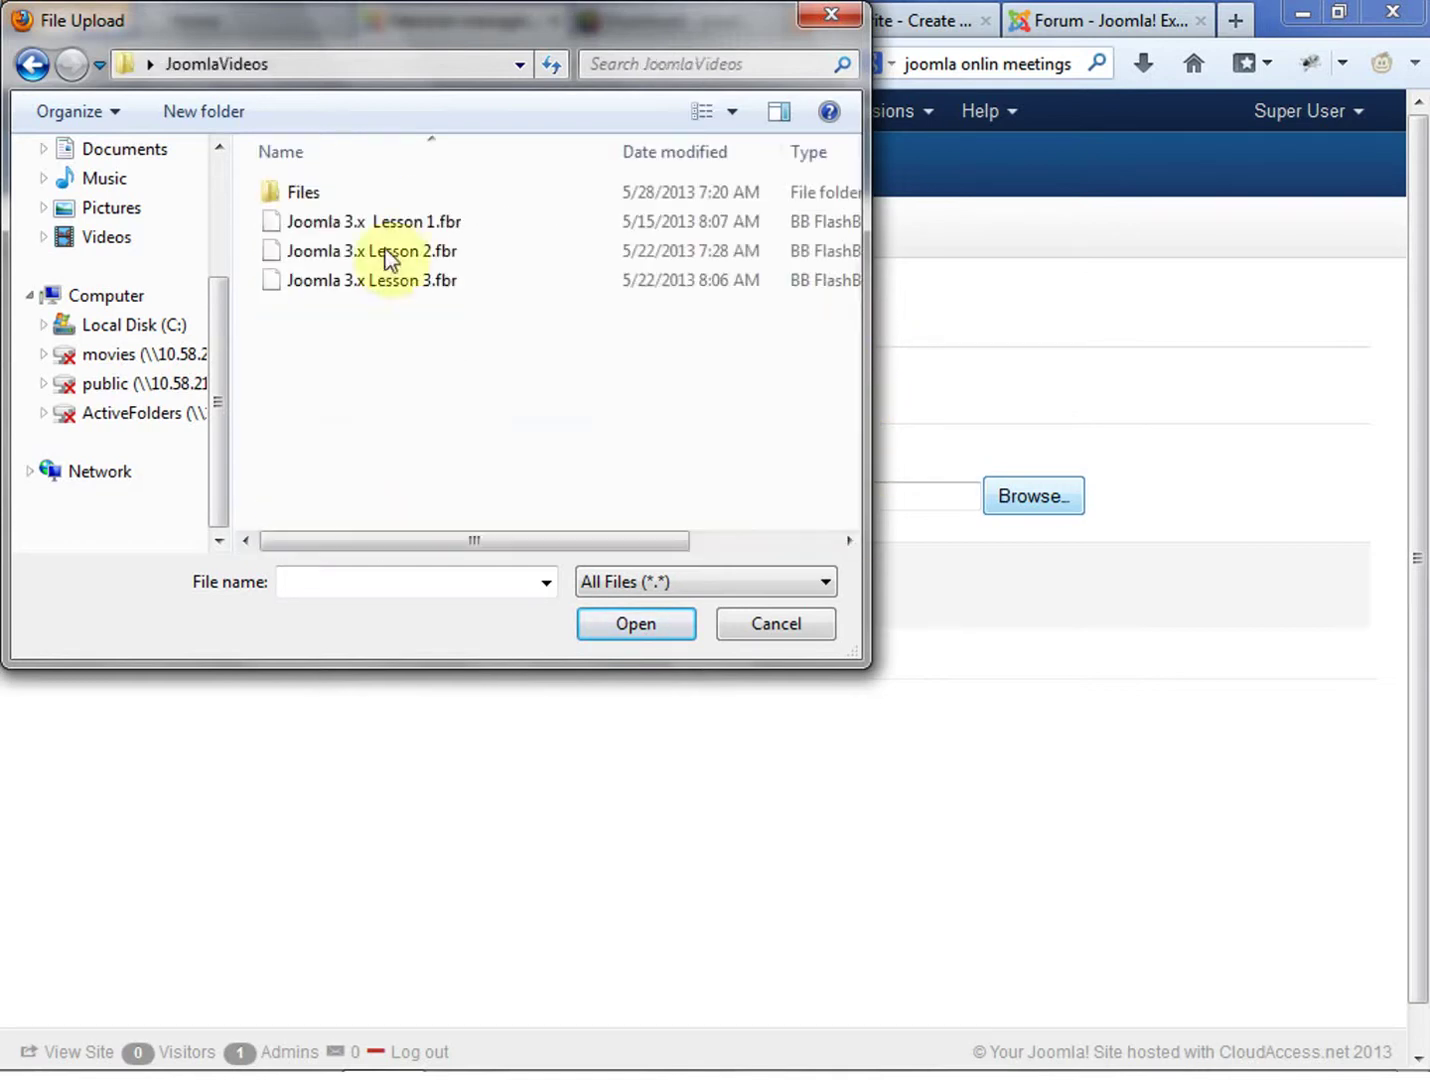
pyautogui.doubleClick(308, 191)
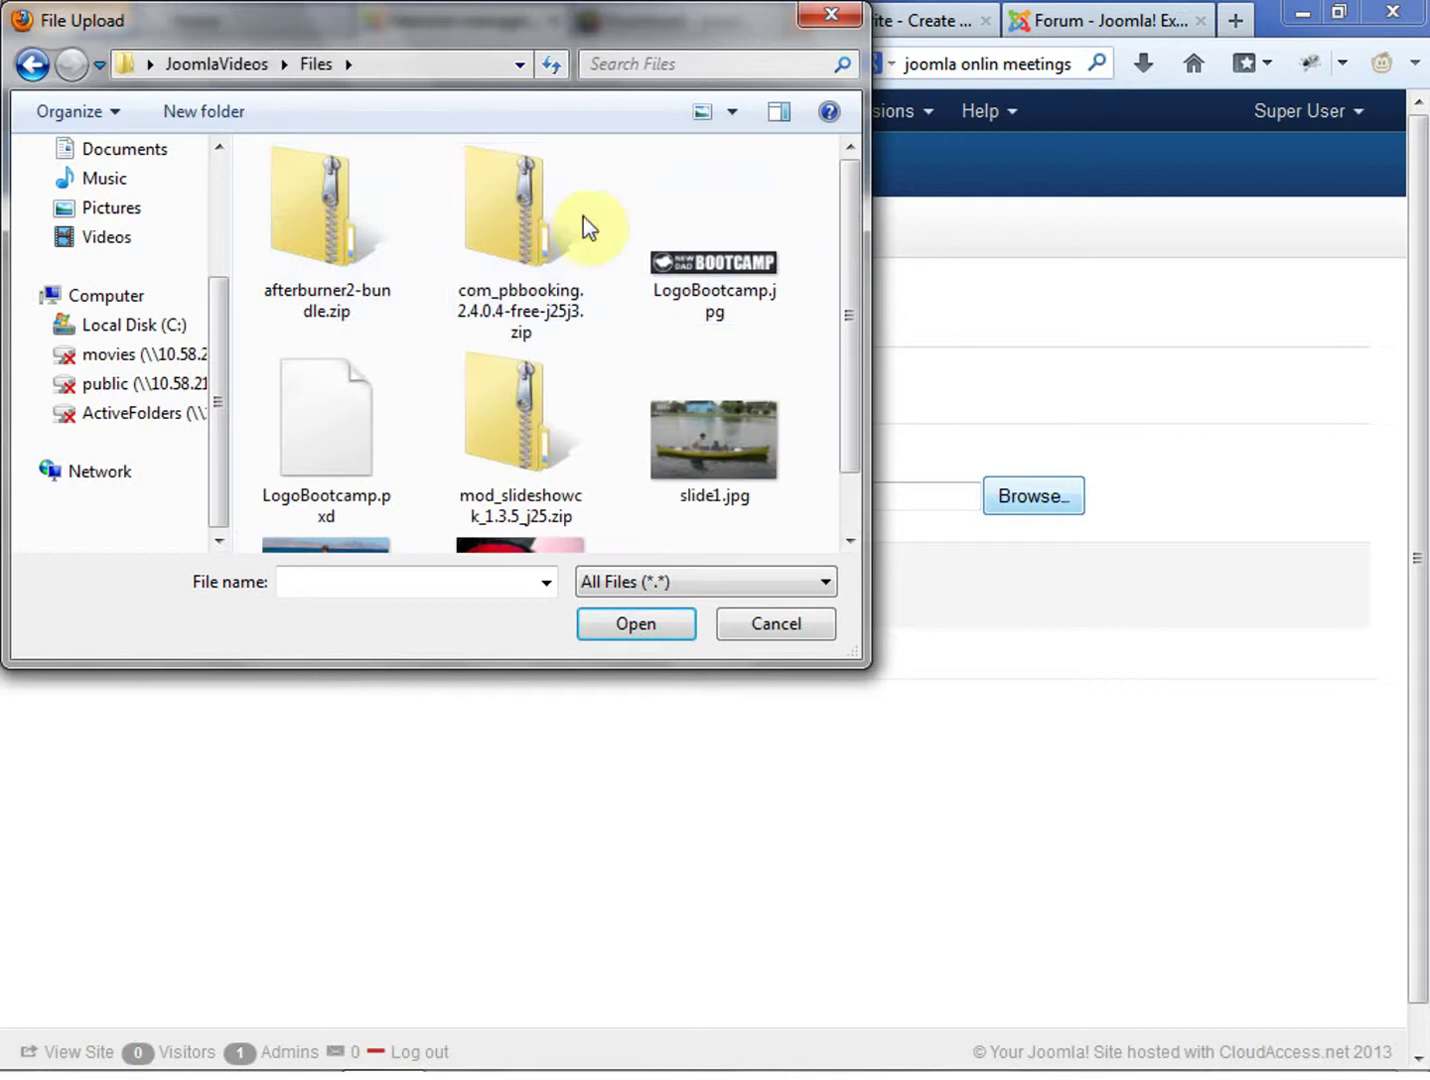
pyautogui.click(517, 218)
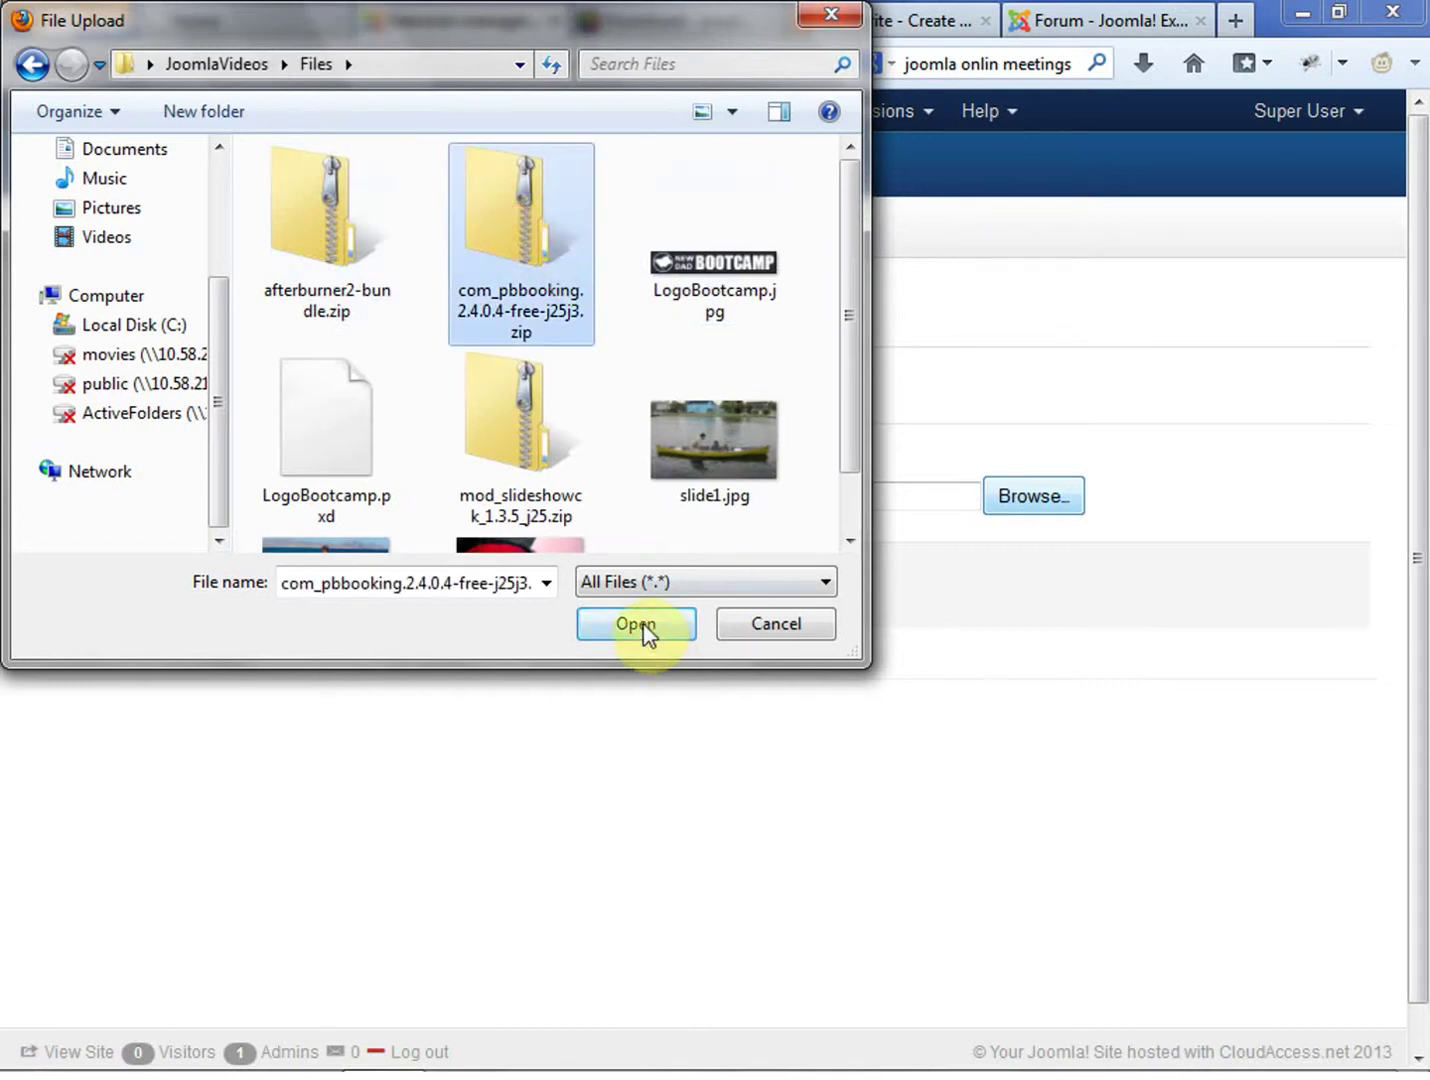
pyautogui.click(638, 626)
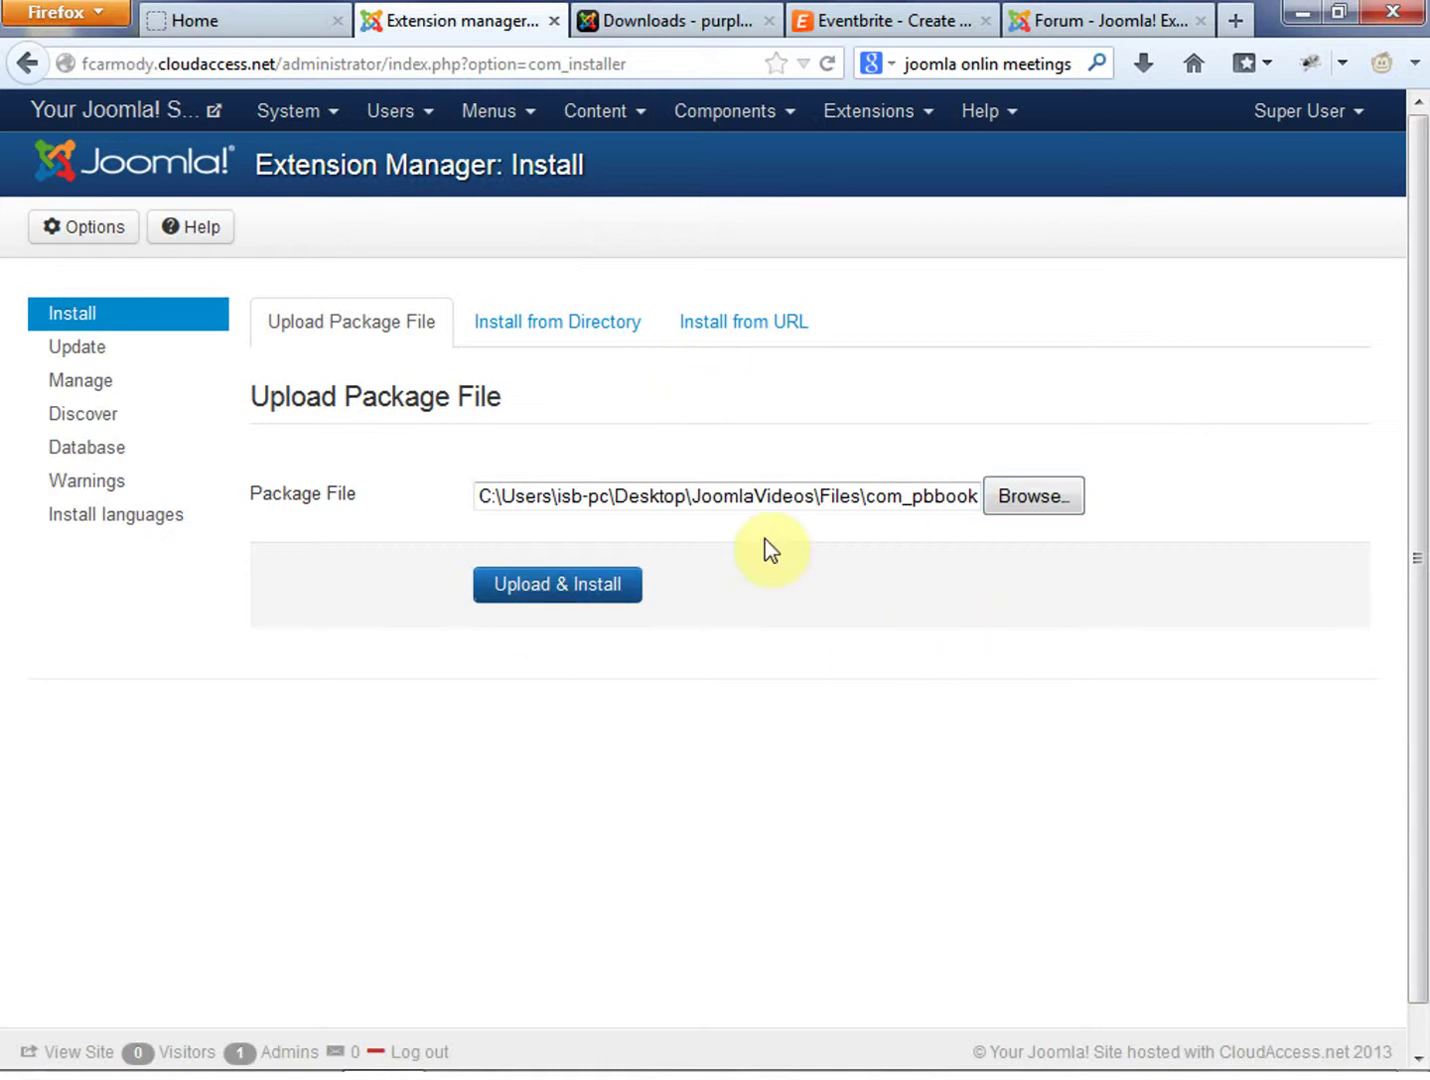
# Upload and install the PBBooking package, then check the front-end site
pyautogui.click(566, 593)
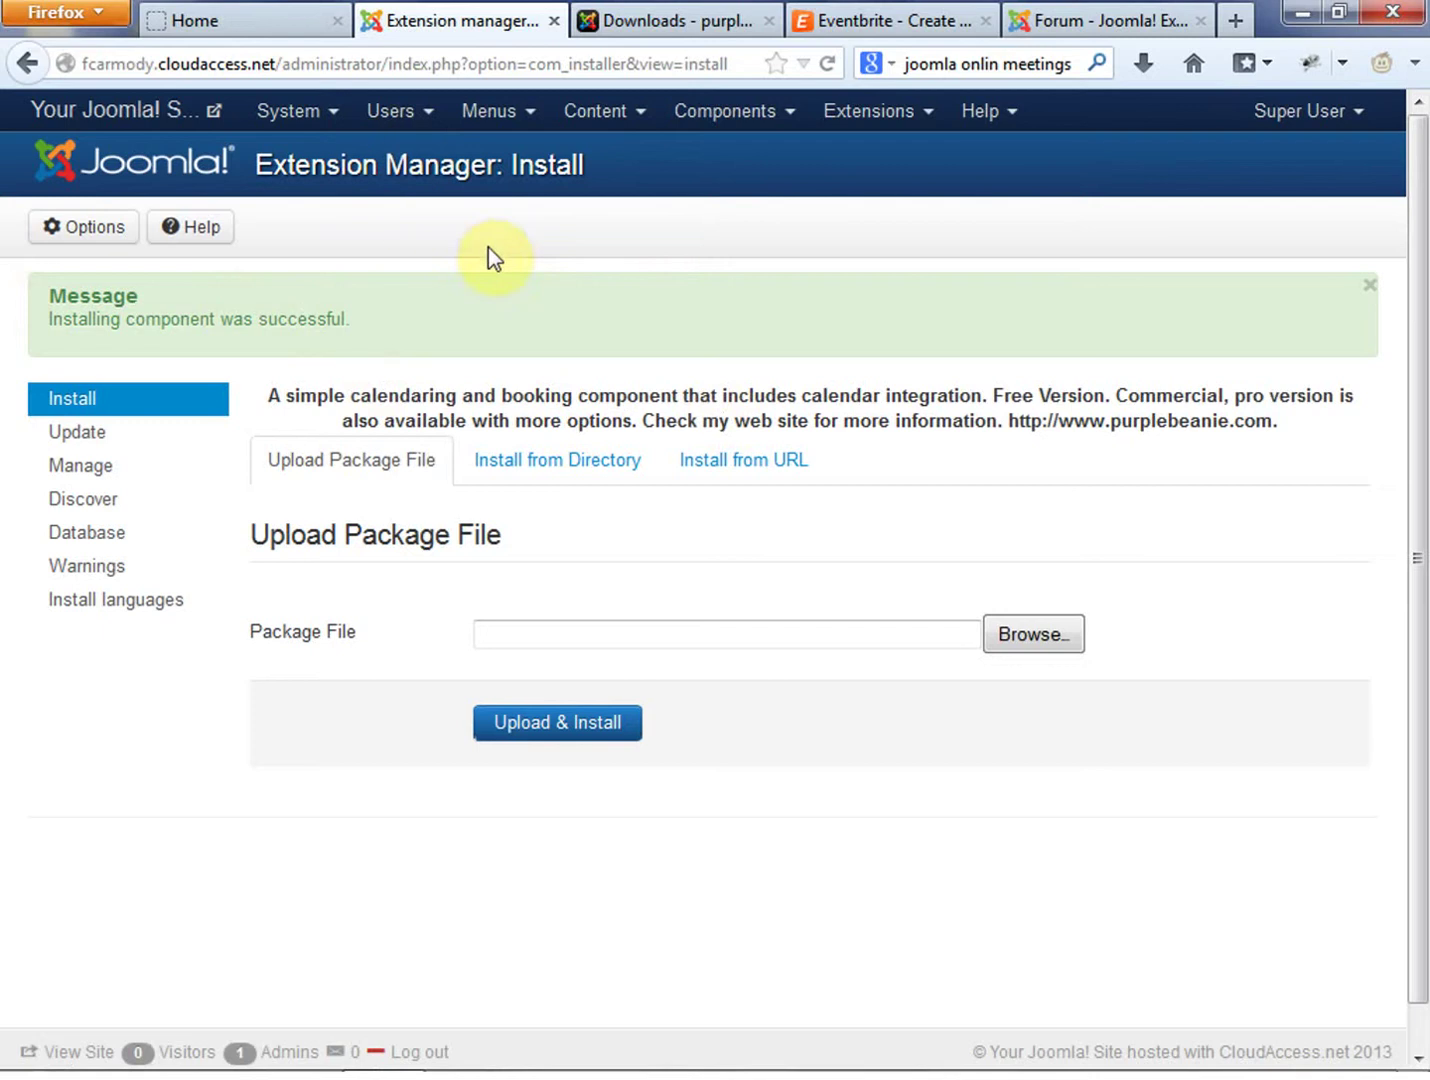
pyautogui.click(225, 23)
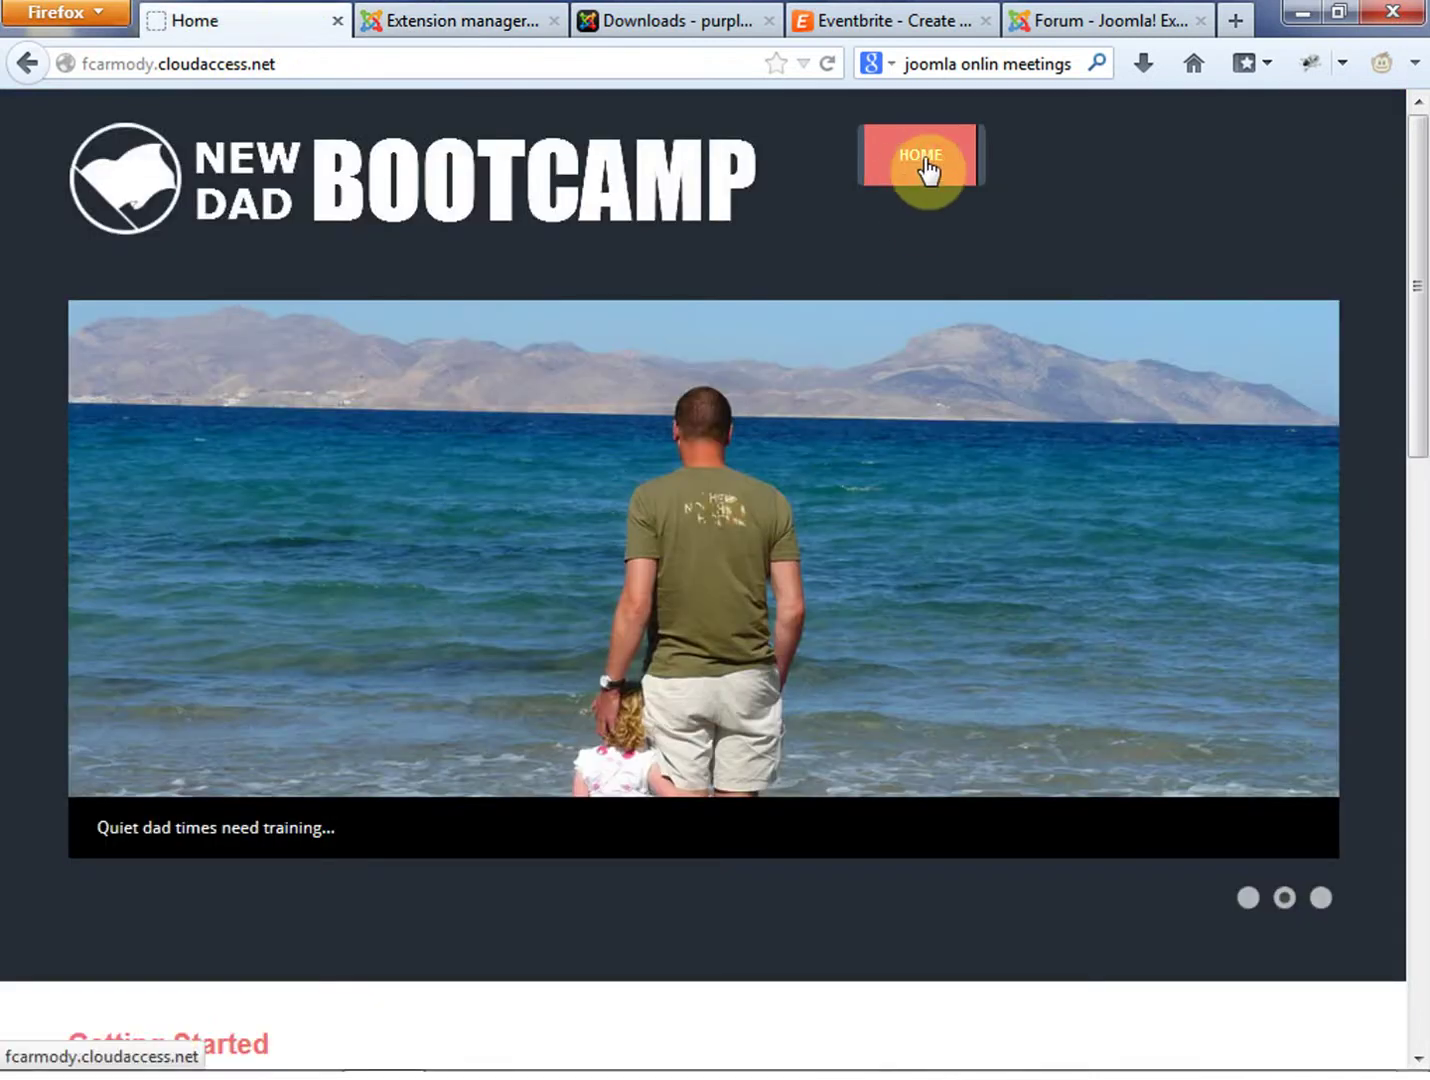
pyautogui.click(456, 22)
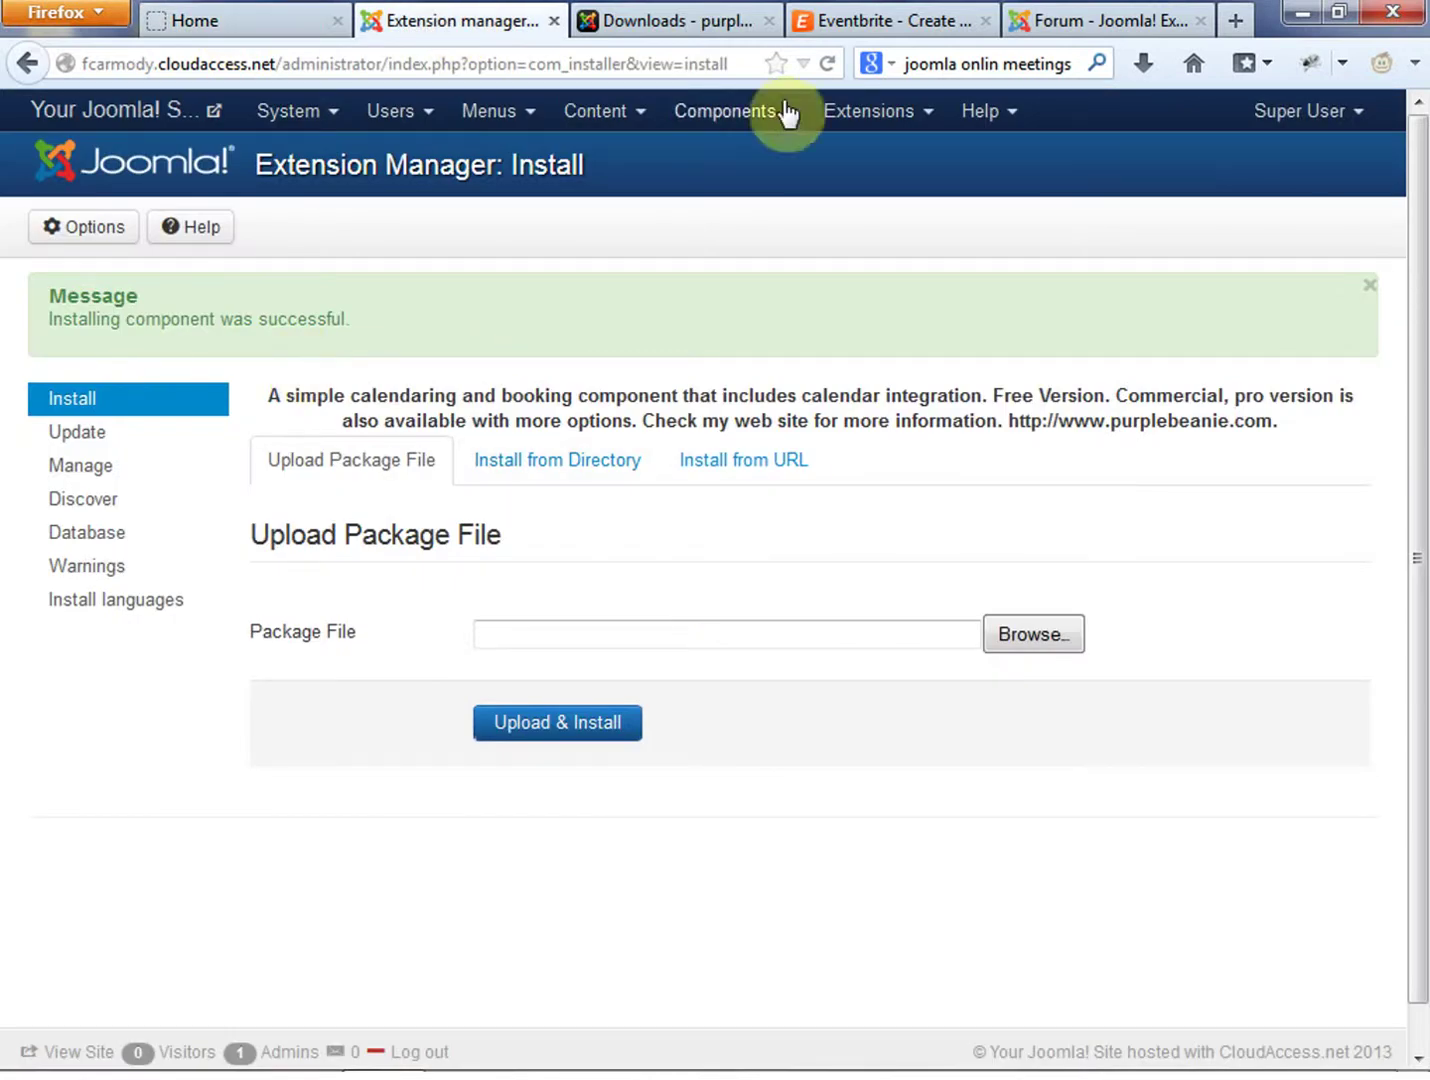
# Go to Components > Purplebeanie Online Booking - Basic Version and its Services page
pyautogui.click(758, 123)
pyautogui.moveTo(766, 338)
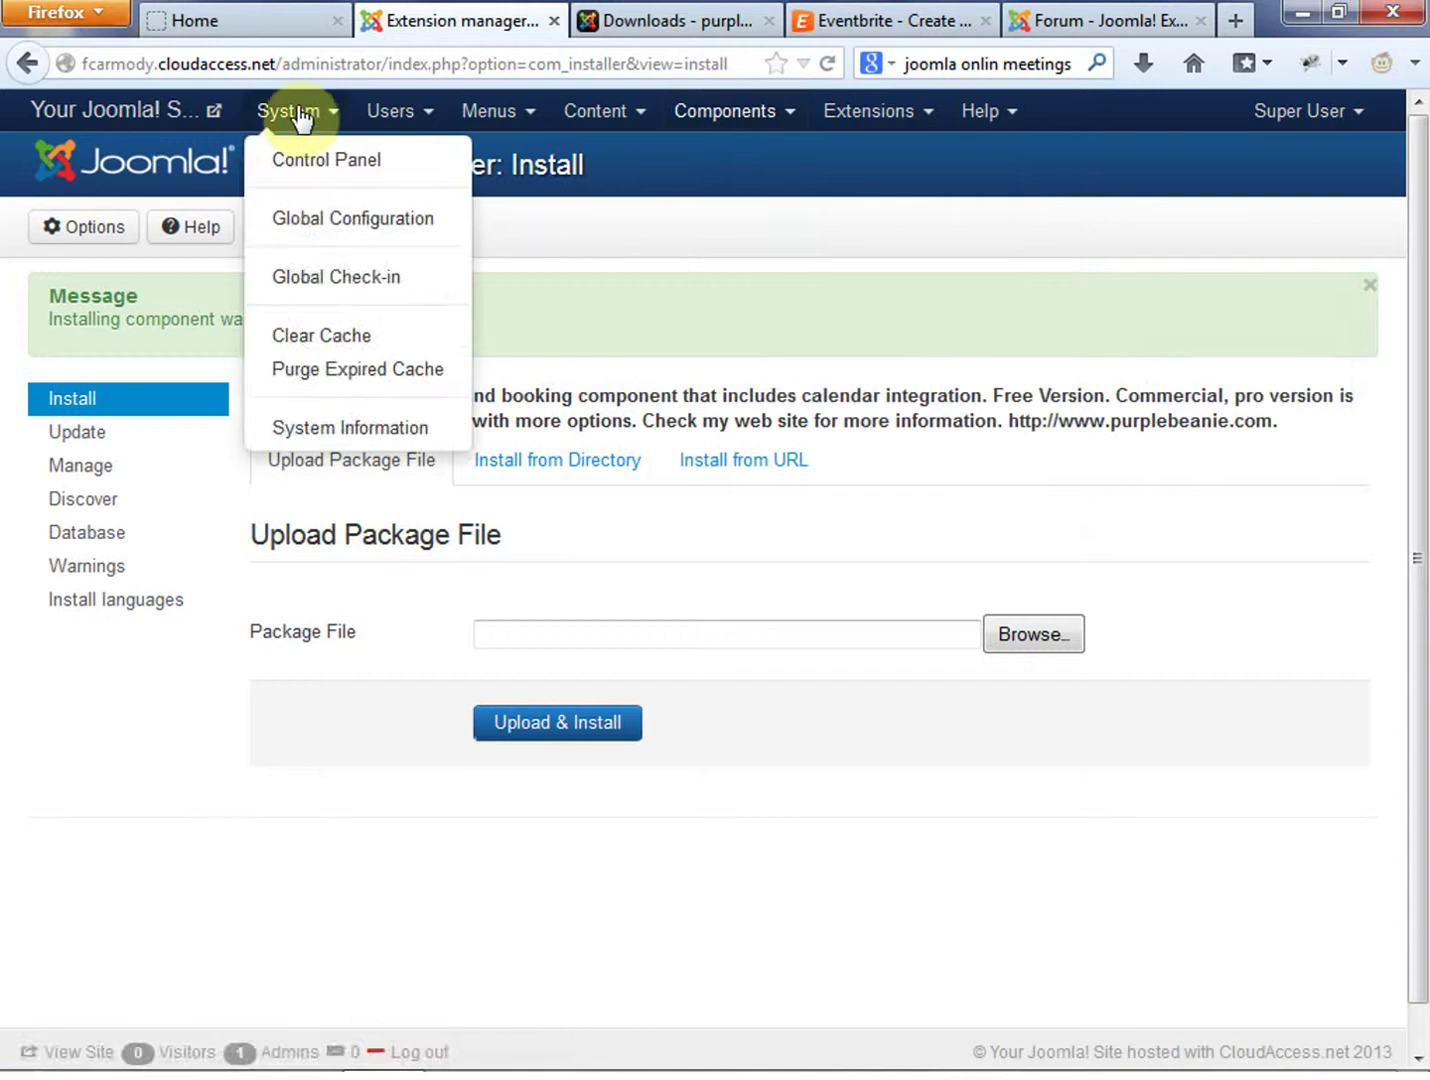
pyautogui.moveTo(508, 123)
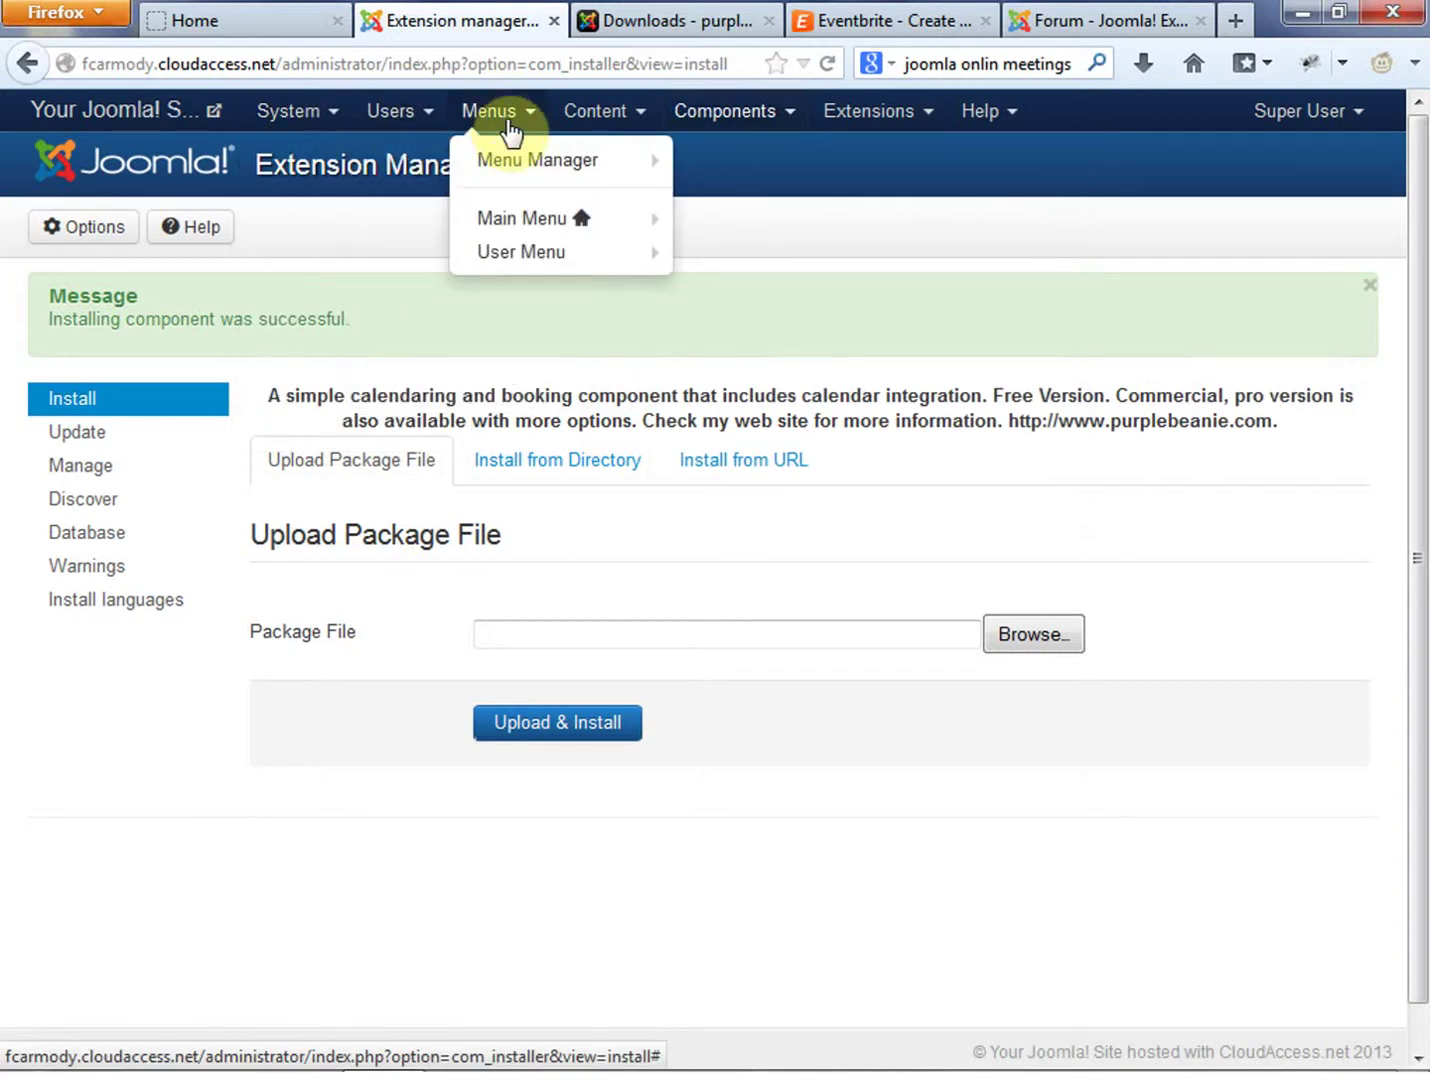
pyautogui.moveTo(513, 162)
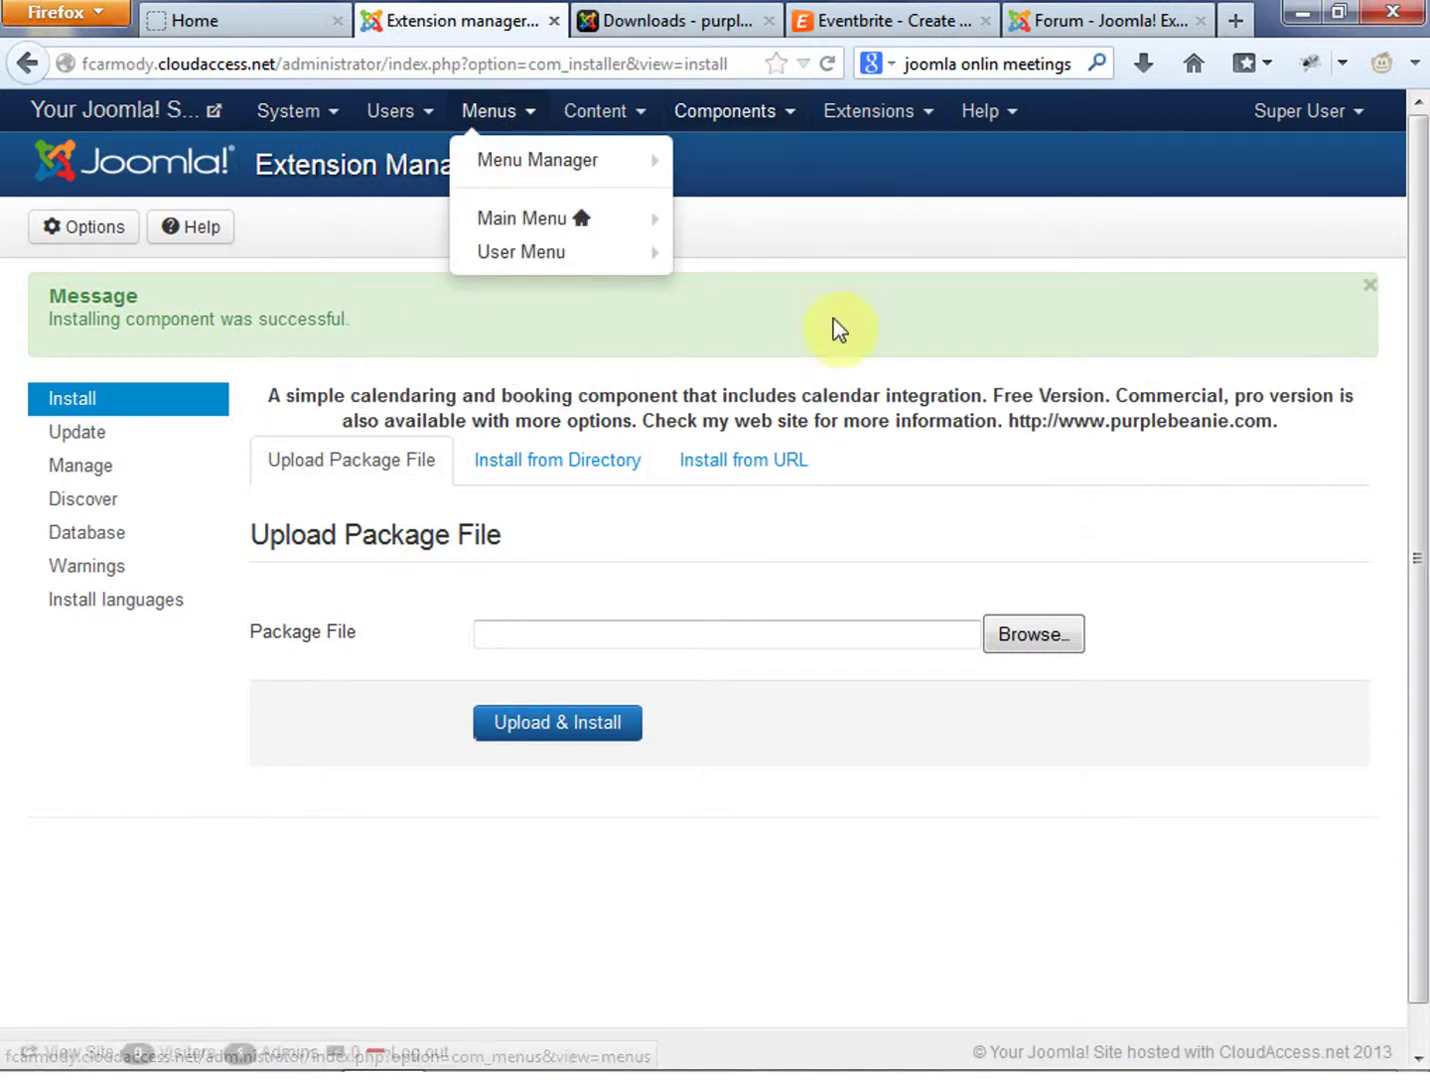
pyautogui.moveTo(776, 129)
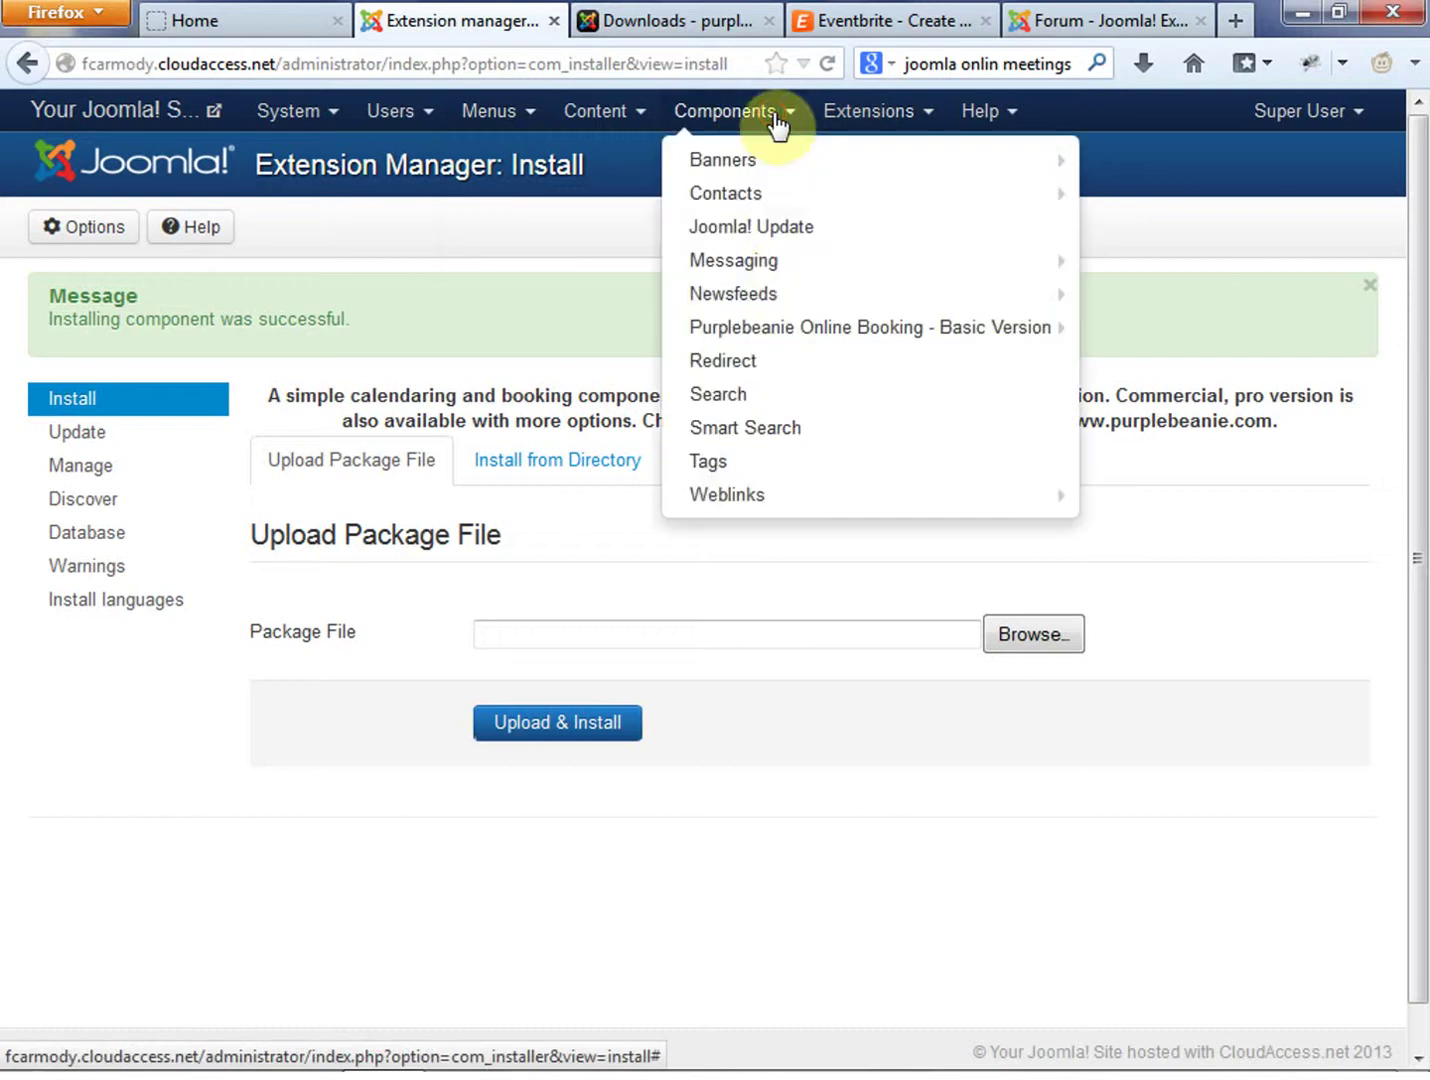
pyautogui.moveTo(874, 328)
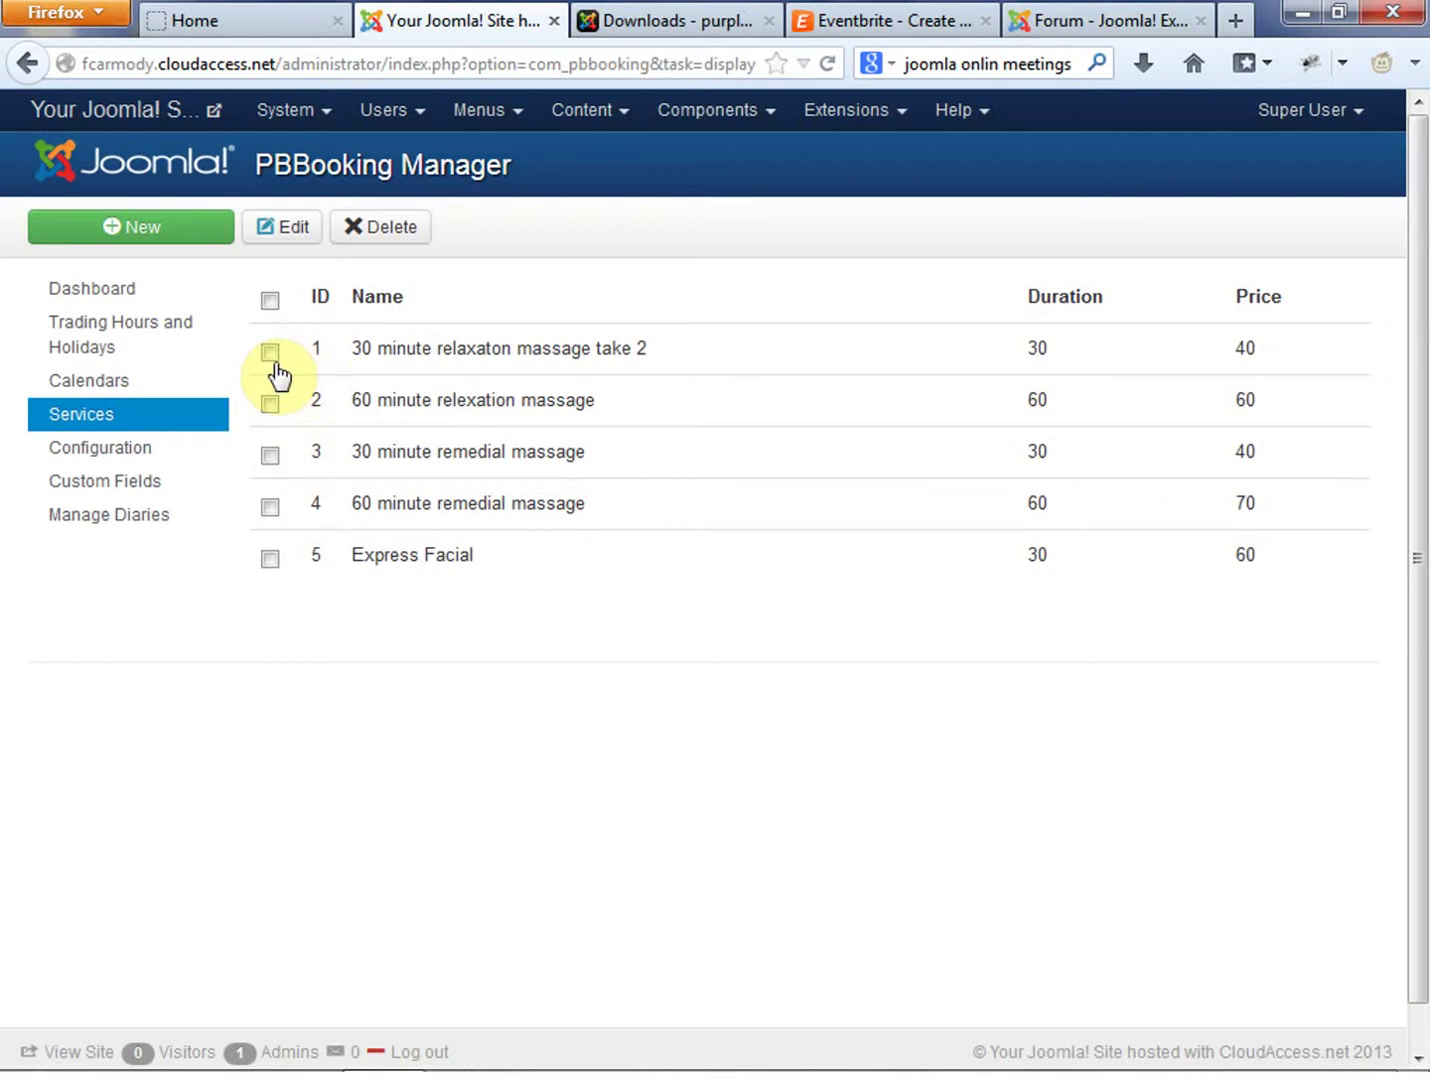
# Delete the 60 minute relaxation, 30 and 60 minute remedial, and Express Facial services
pyautogui.click(270, 405)
pyautogui.click(268, 457)
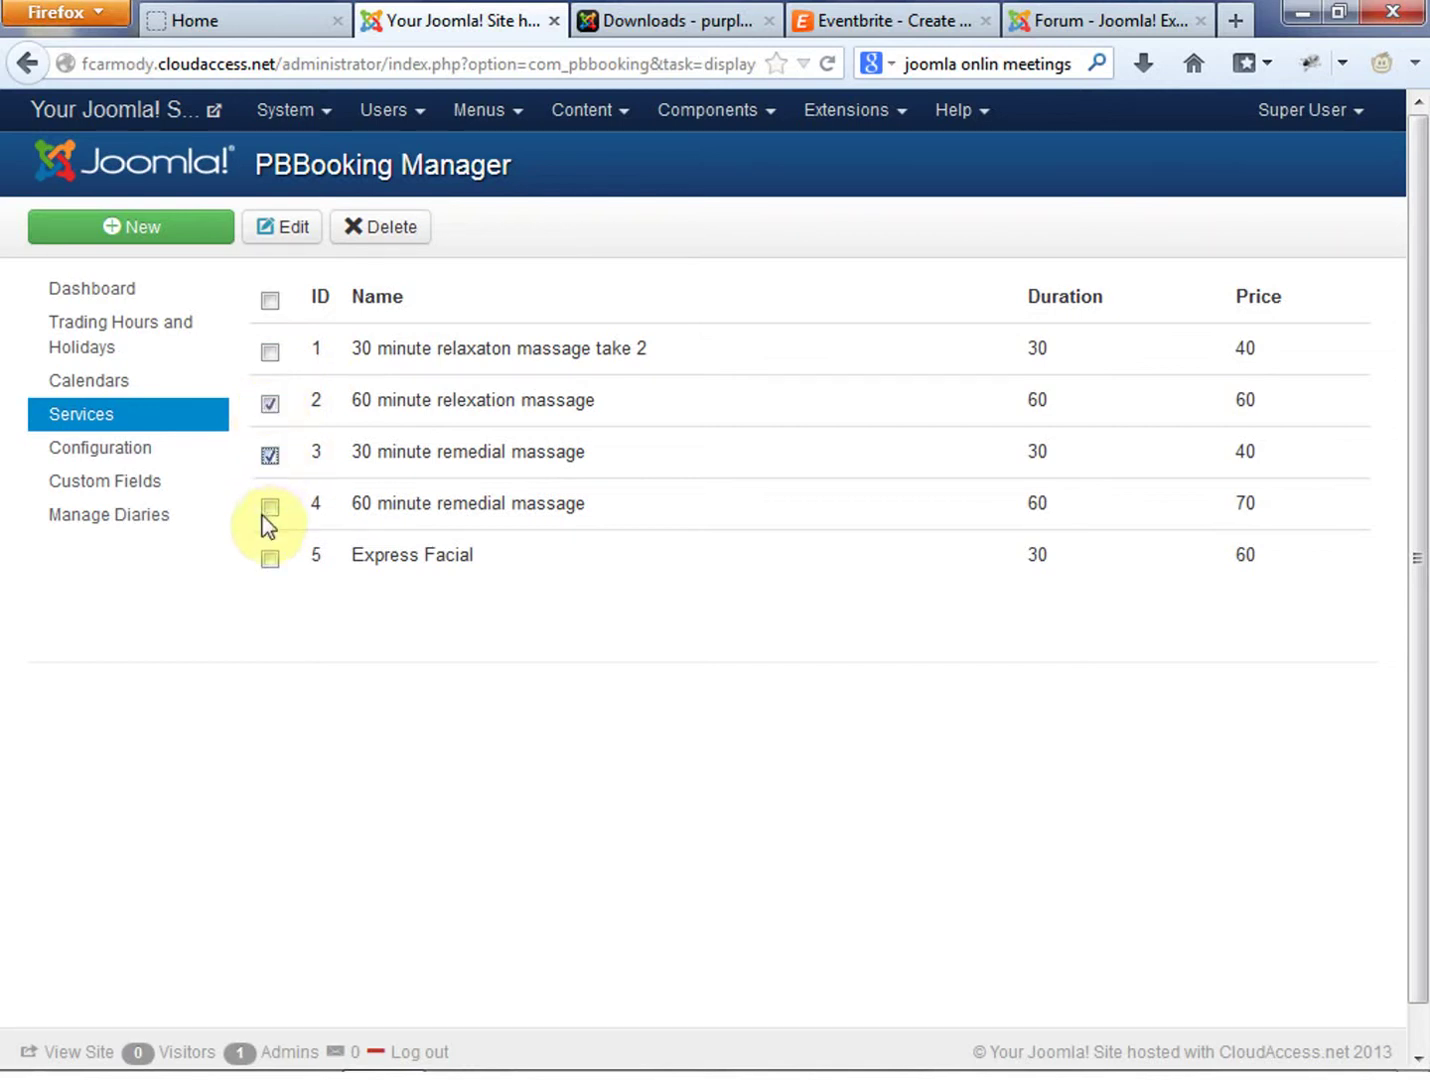
pyautogui.click(269, 507)
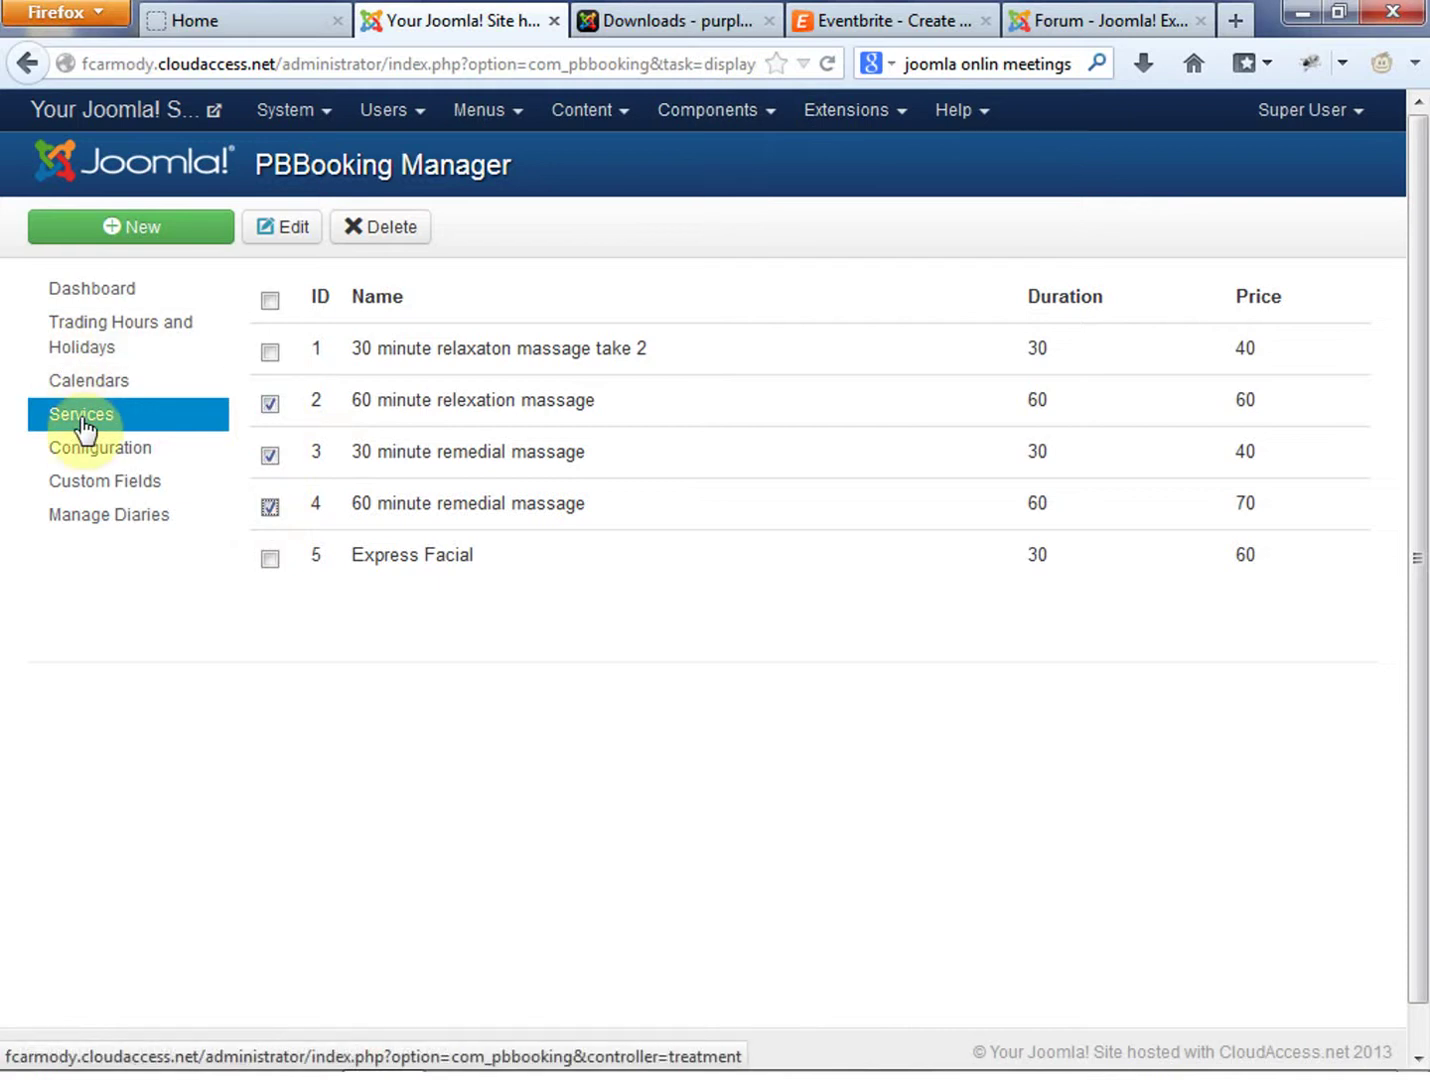
pyautogui.click(730, 112)
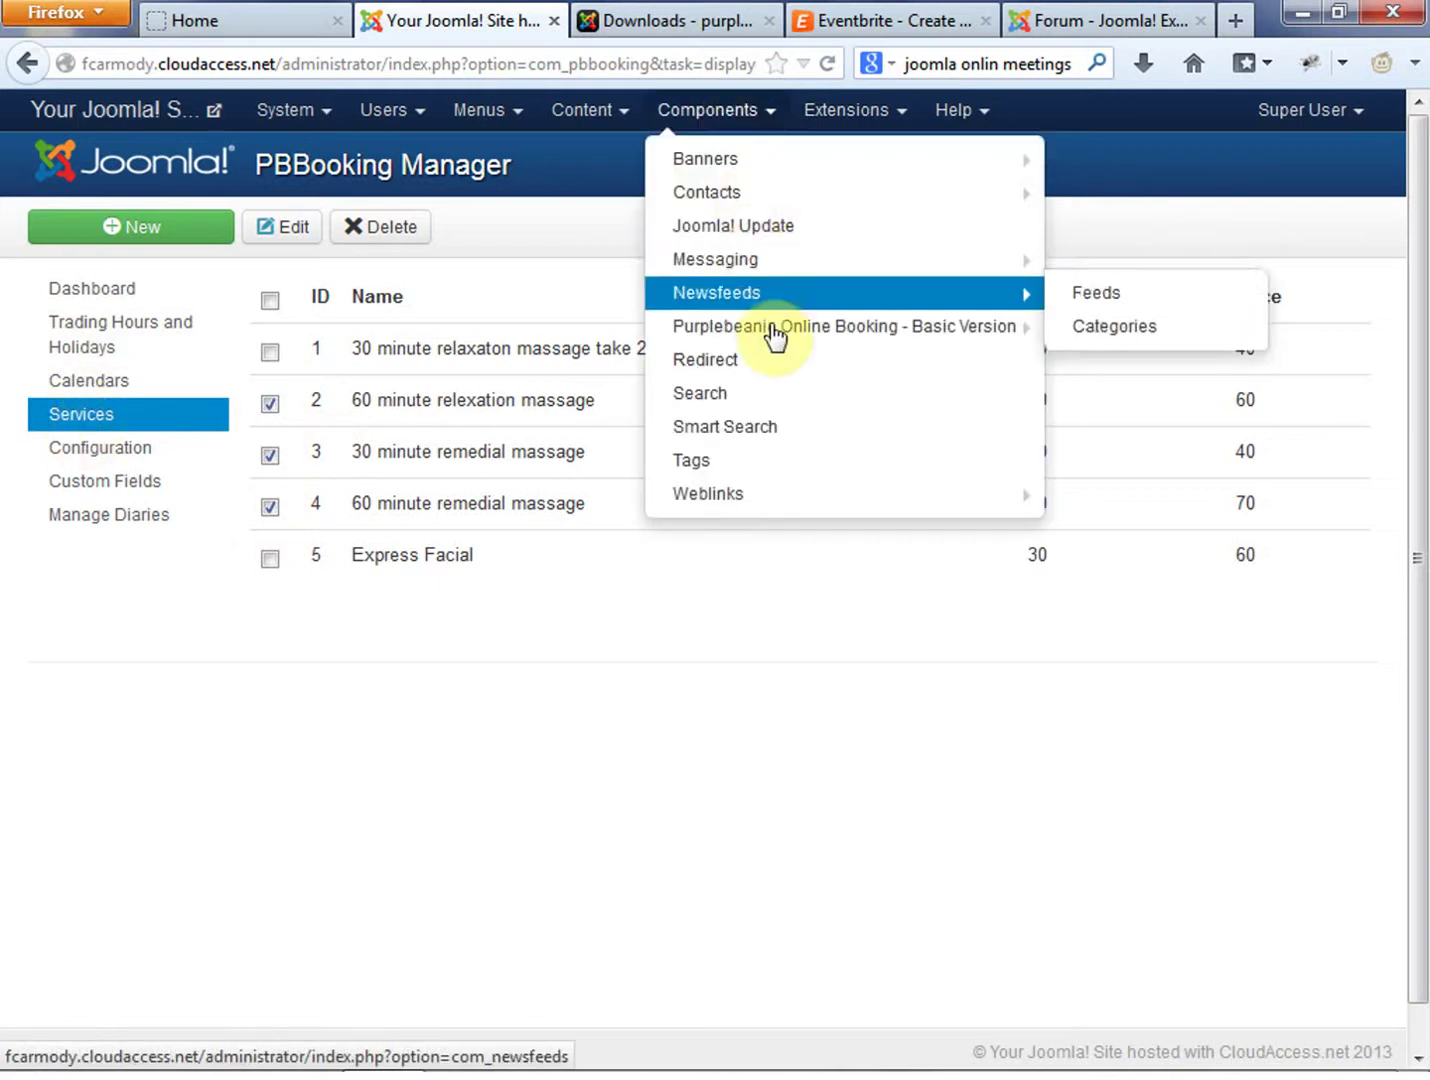
pyautogui.click(625, 726)
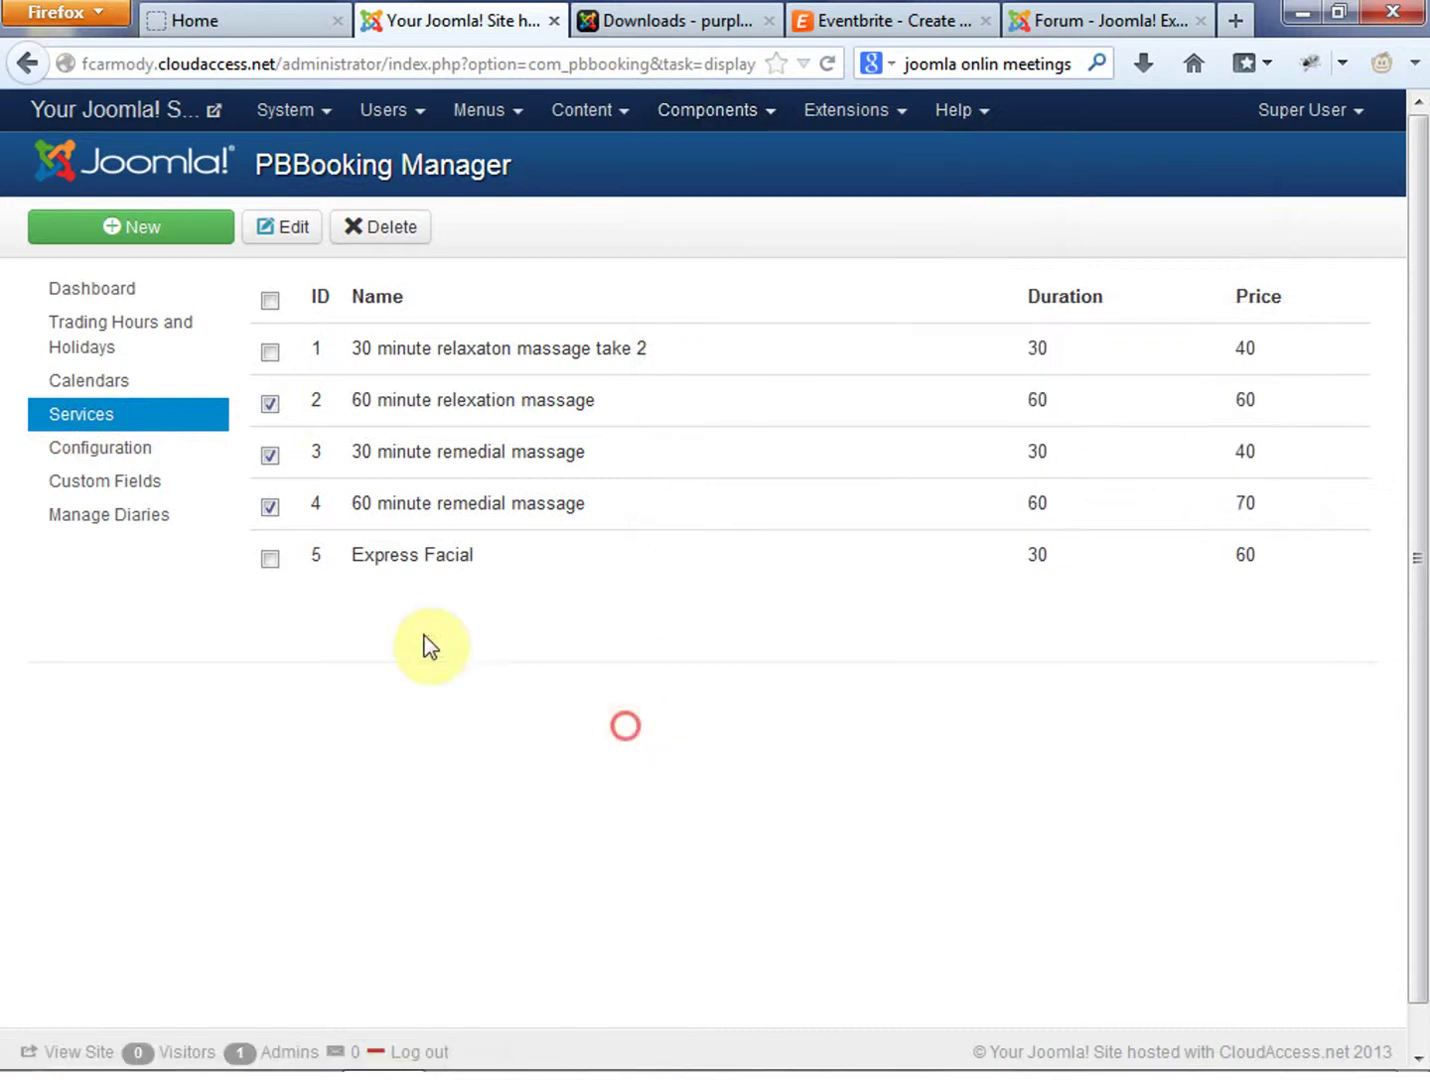
pyautogui.click(271, 564)
pyautogui.click(379, 229)
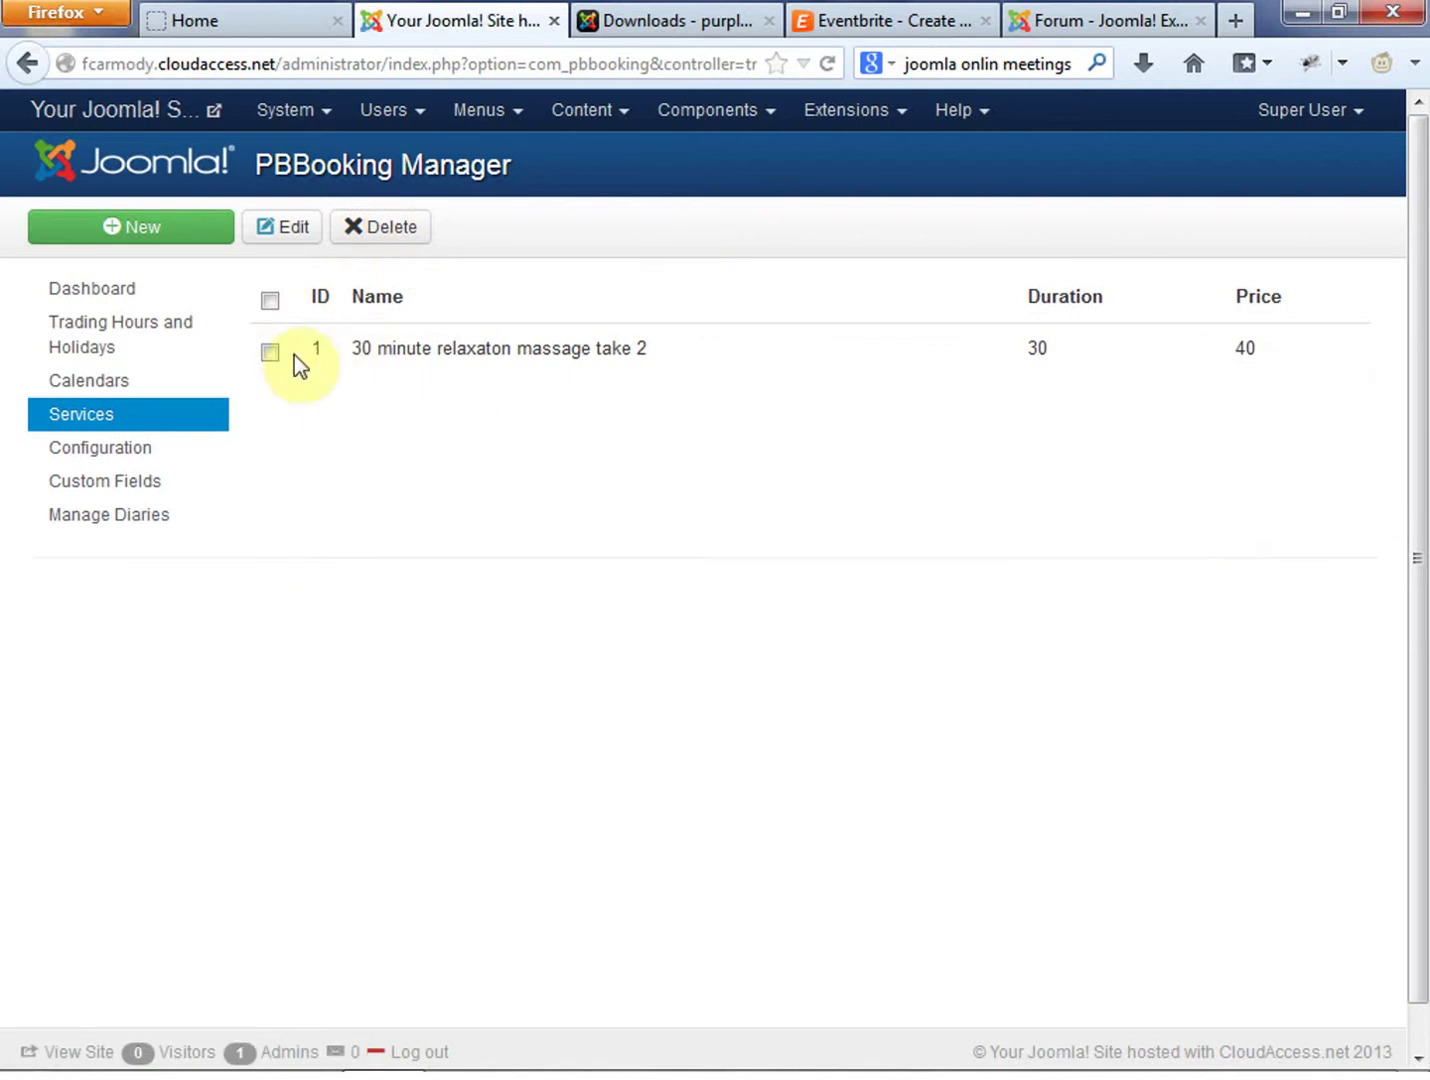
pyautogui.click(267, 351)
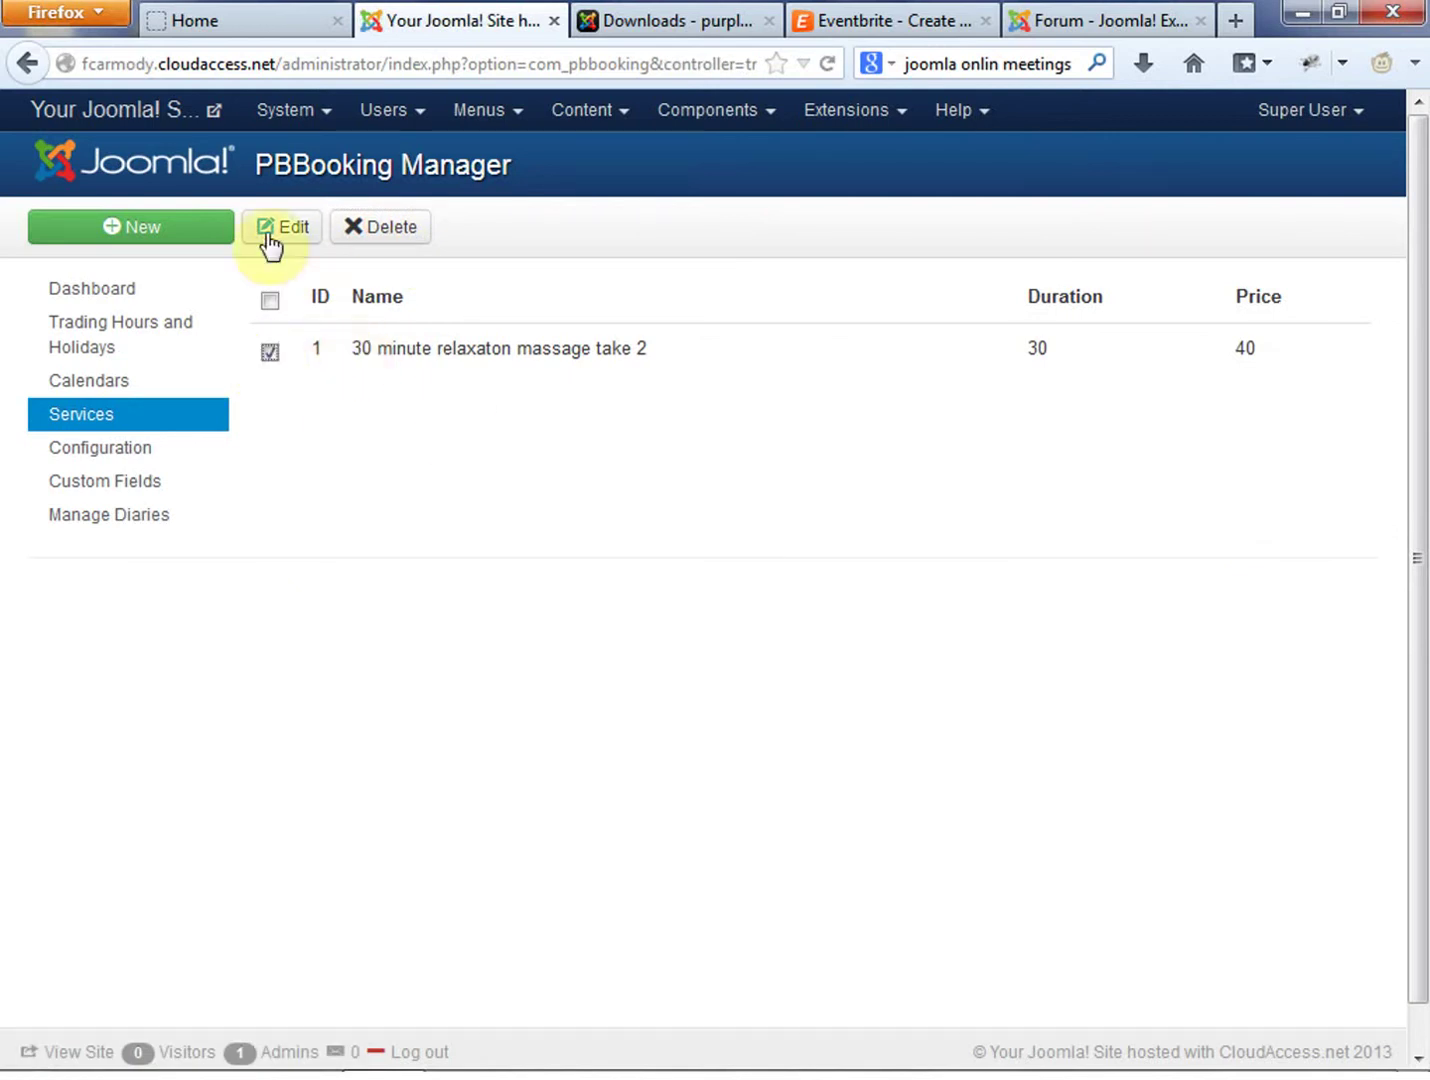
# Rename the remaining service to In Home New Dad Training
pyautogui.click(266, 228)
pyautogui.moveTo(853, 374); pyautogui.dragTo(110, 380)
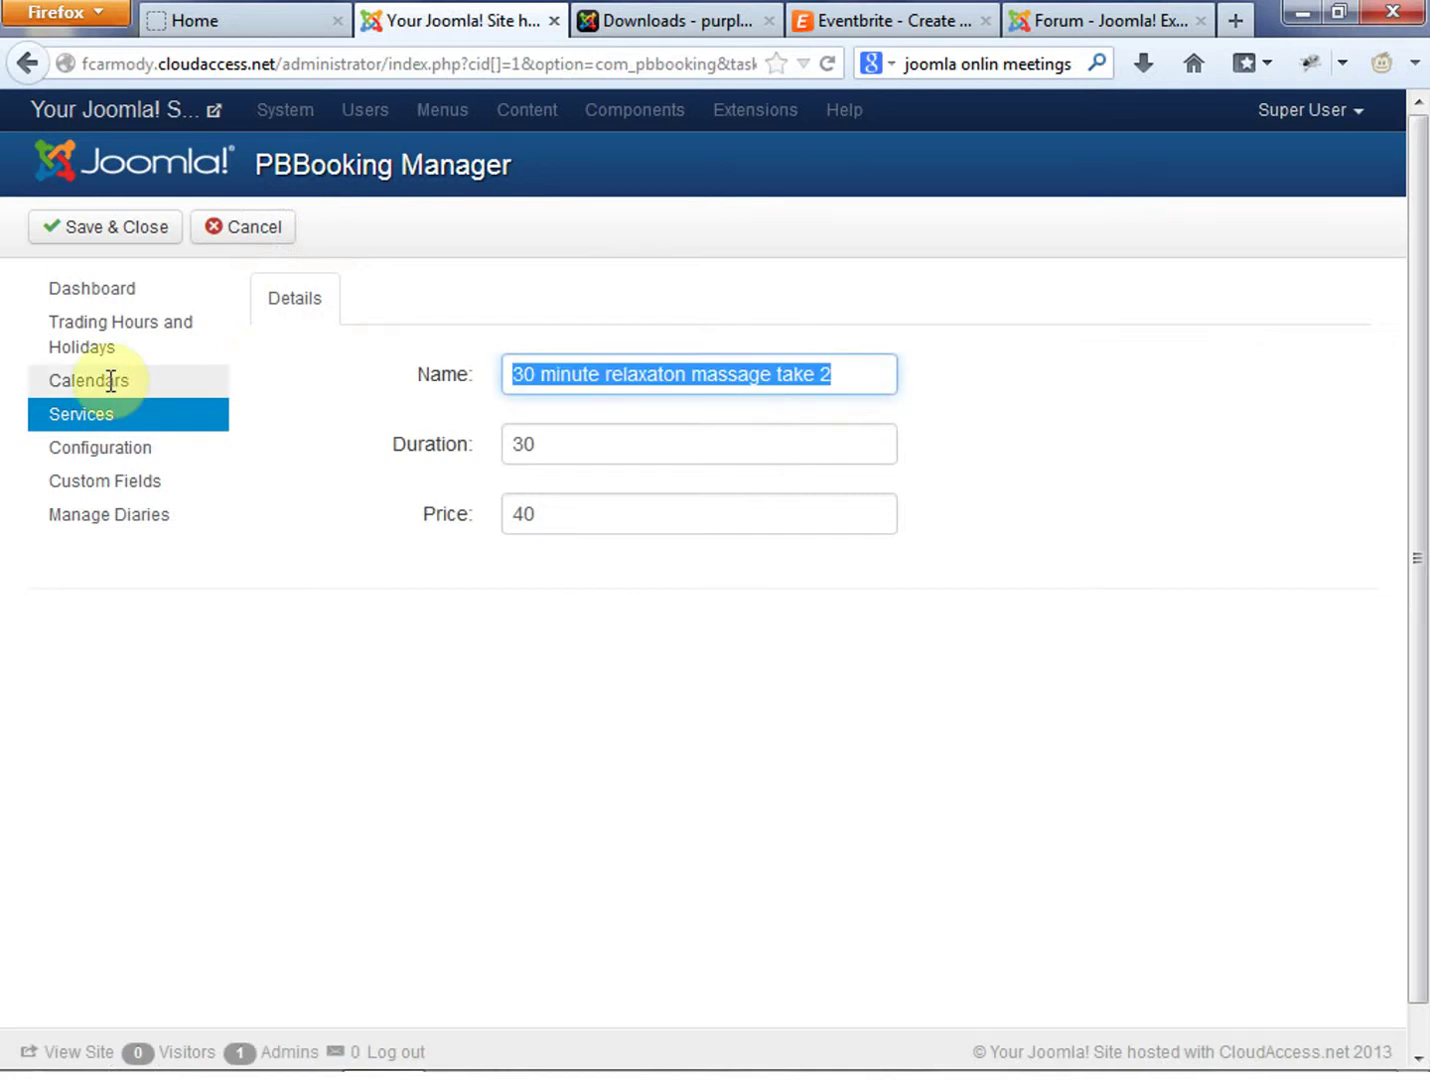
pyautogui.write('In Home New Dad Training')
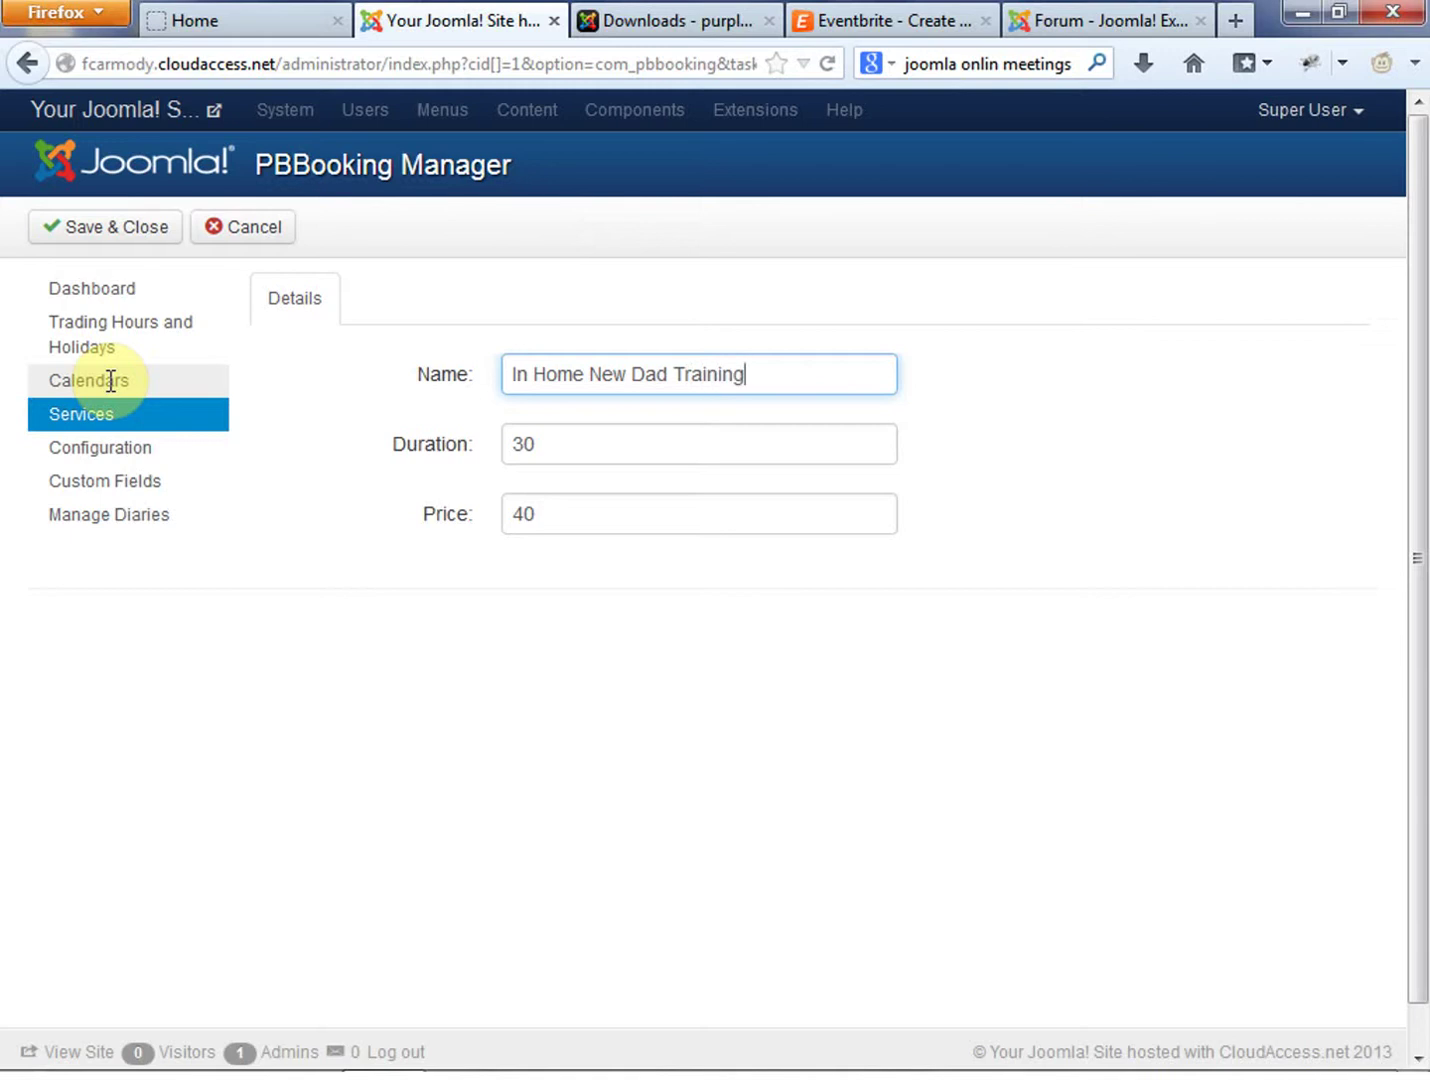
# Set the service duration to 60 and price to 100, then save and close
pyautogui.moveTo(613, 446); pyautogui.dragTo(416, 447)
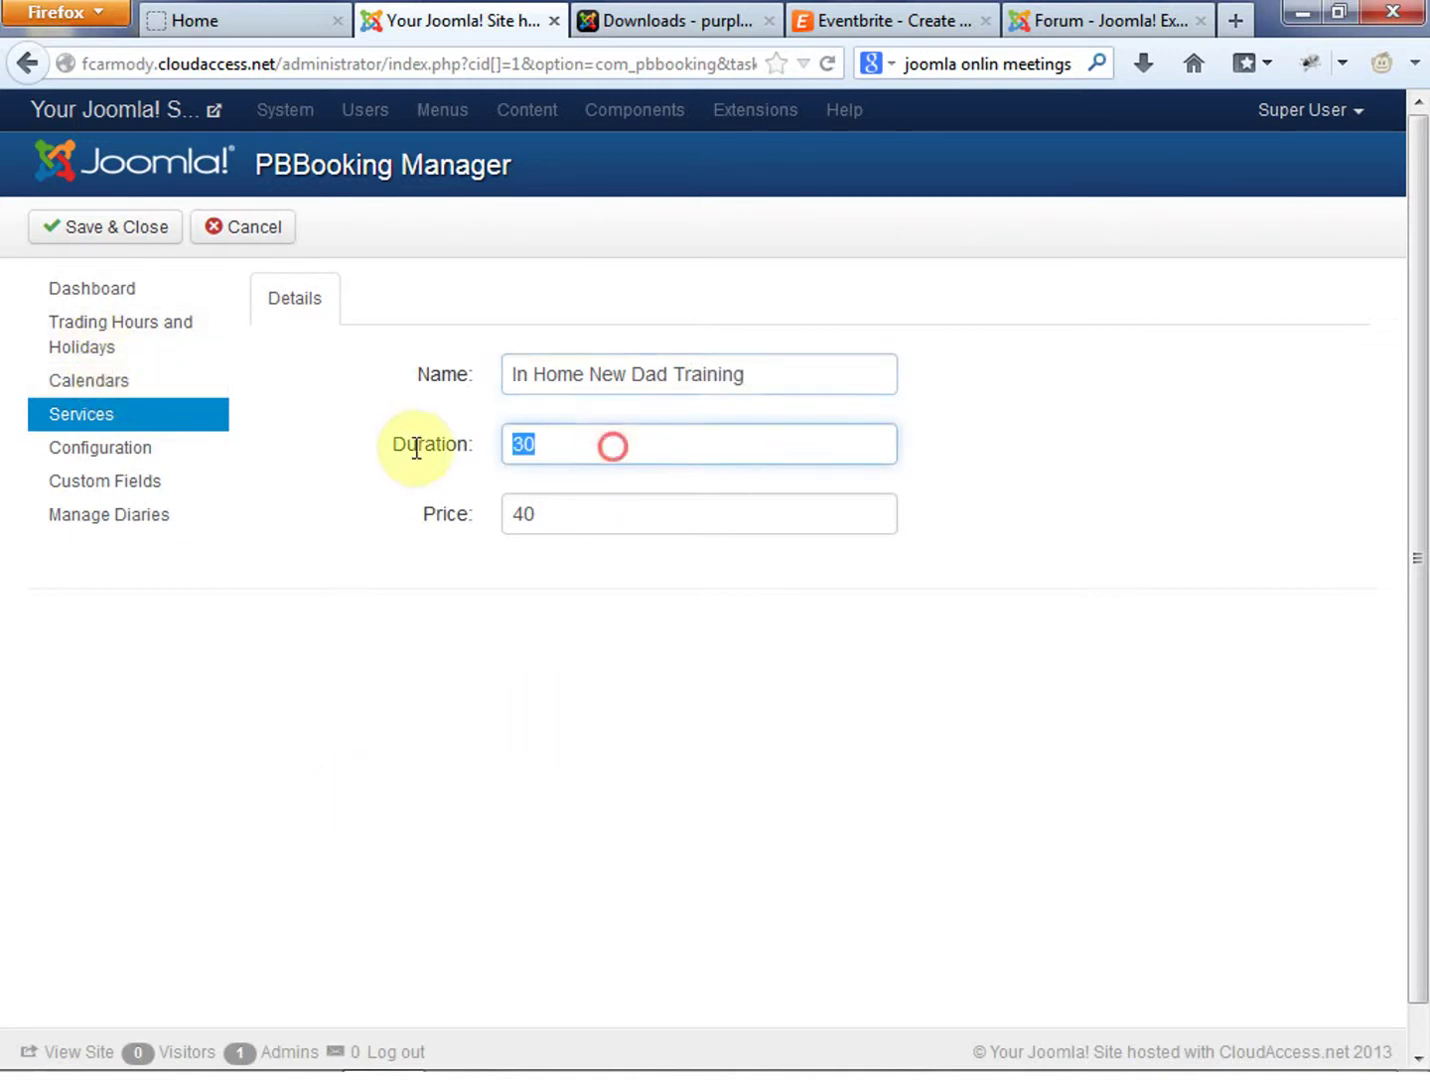
pyautogui.write('100')
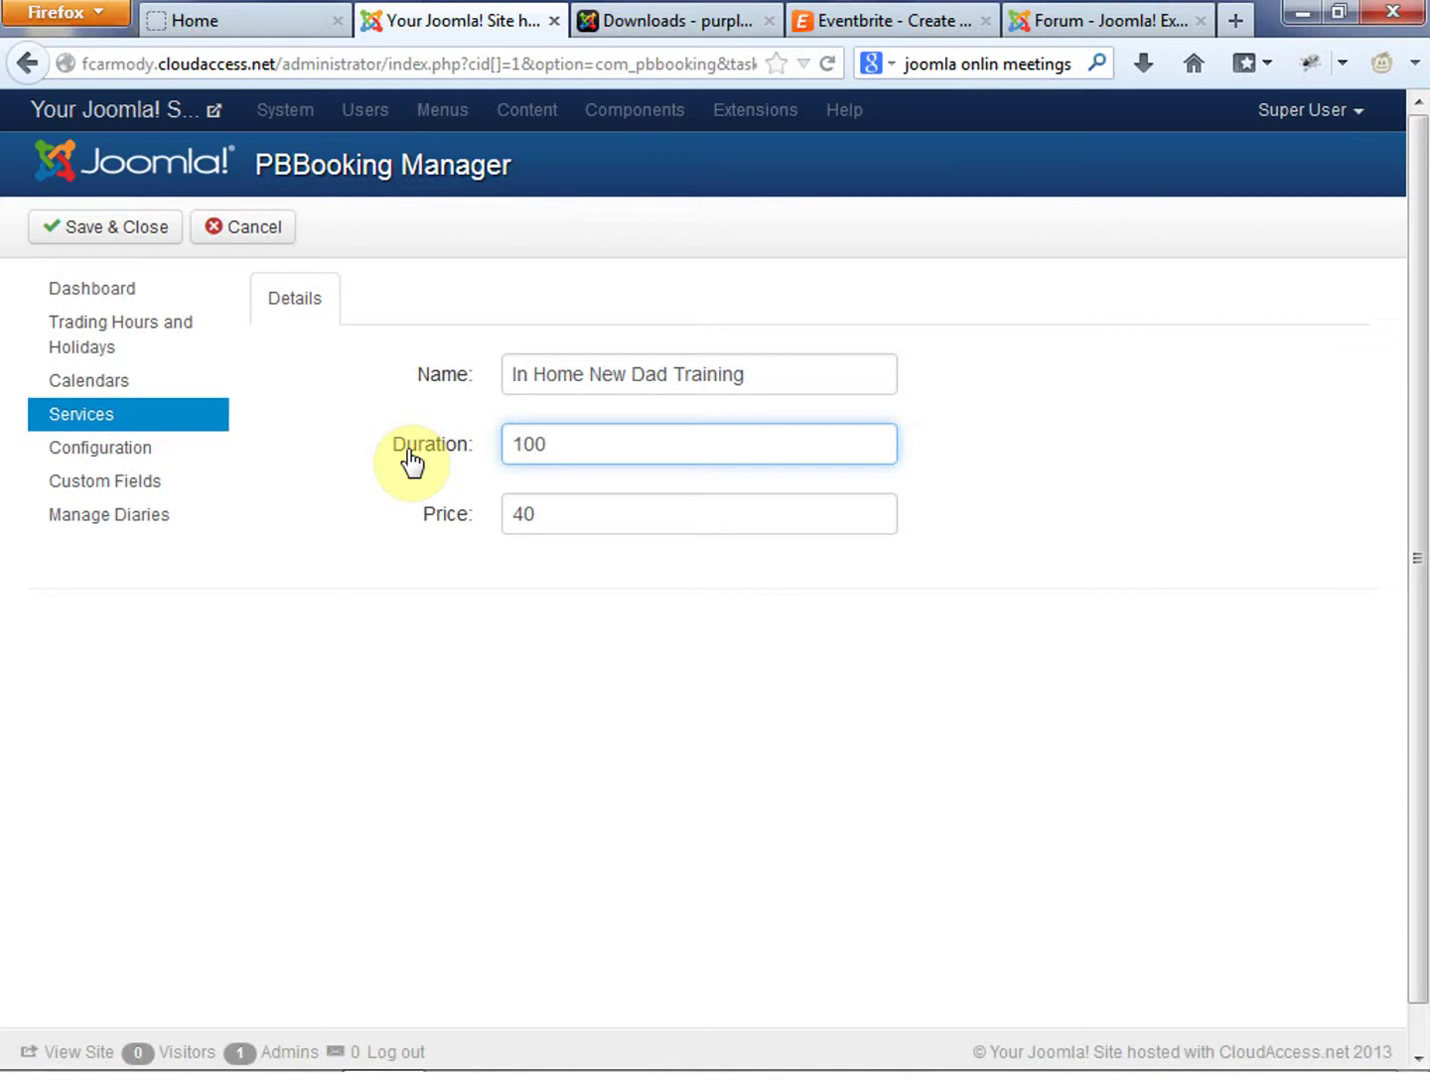
pyautogui.click(655, 727)
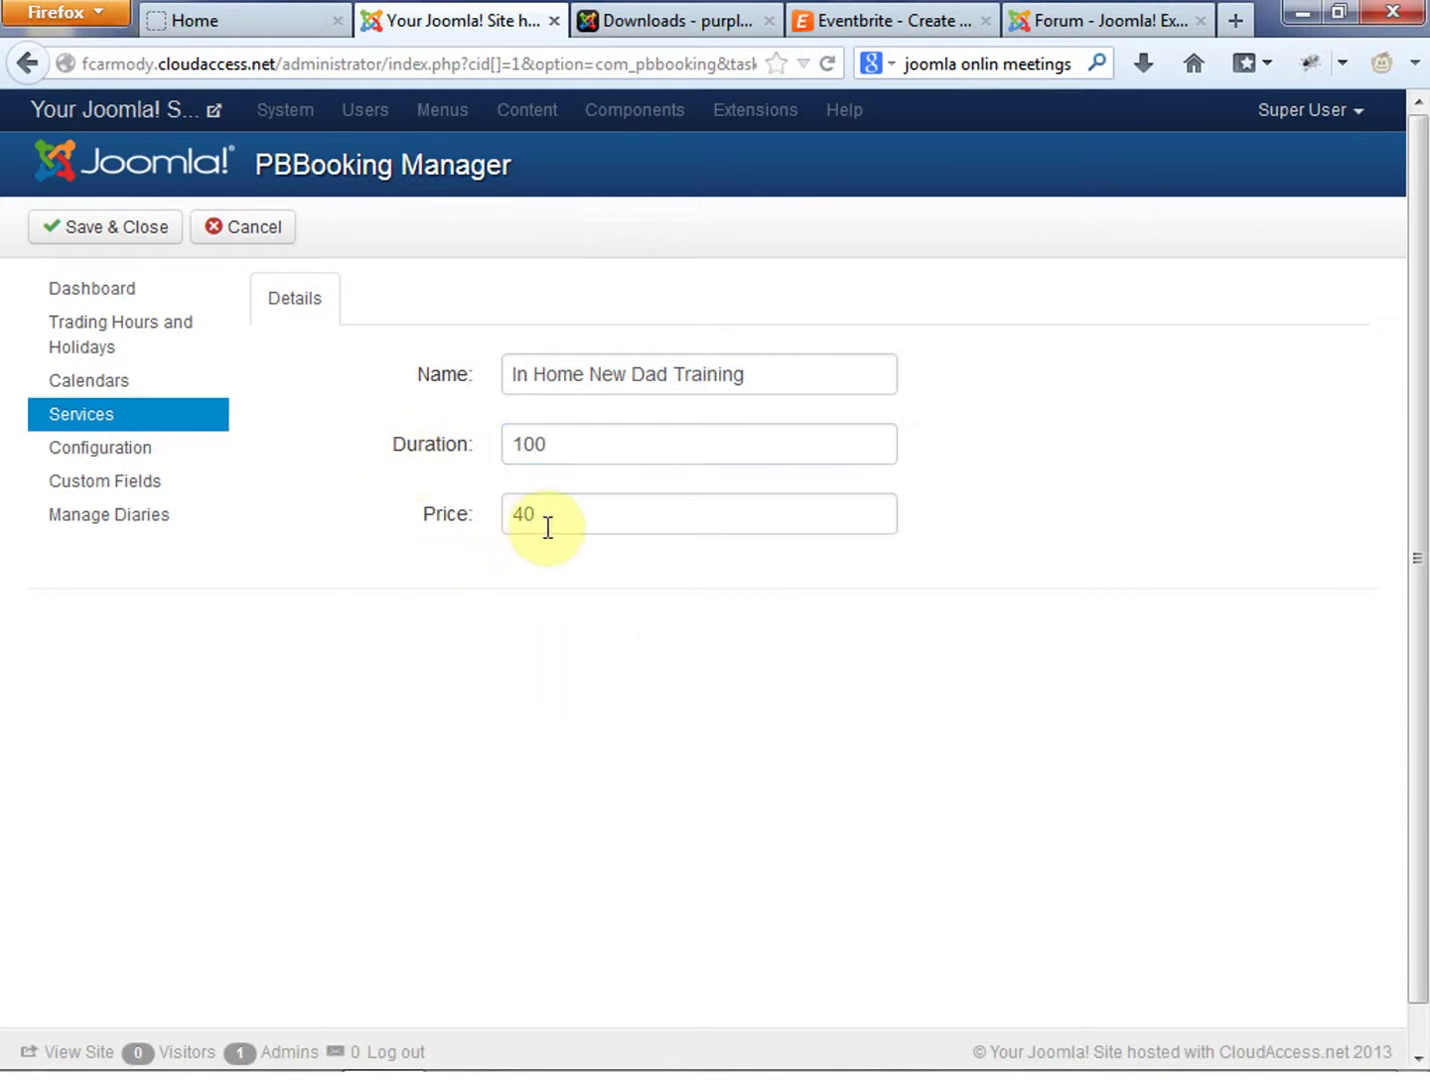
pyautogui.moveTo(549, 442); pyautogui.dragTo(433, 447)
pyautogui.write('60')
pyautogui.click(607, 767)
pyautogui.moveTo(590, 509); pyautogui.dragTo(319, 522)
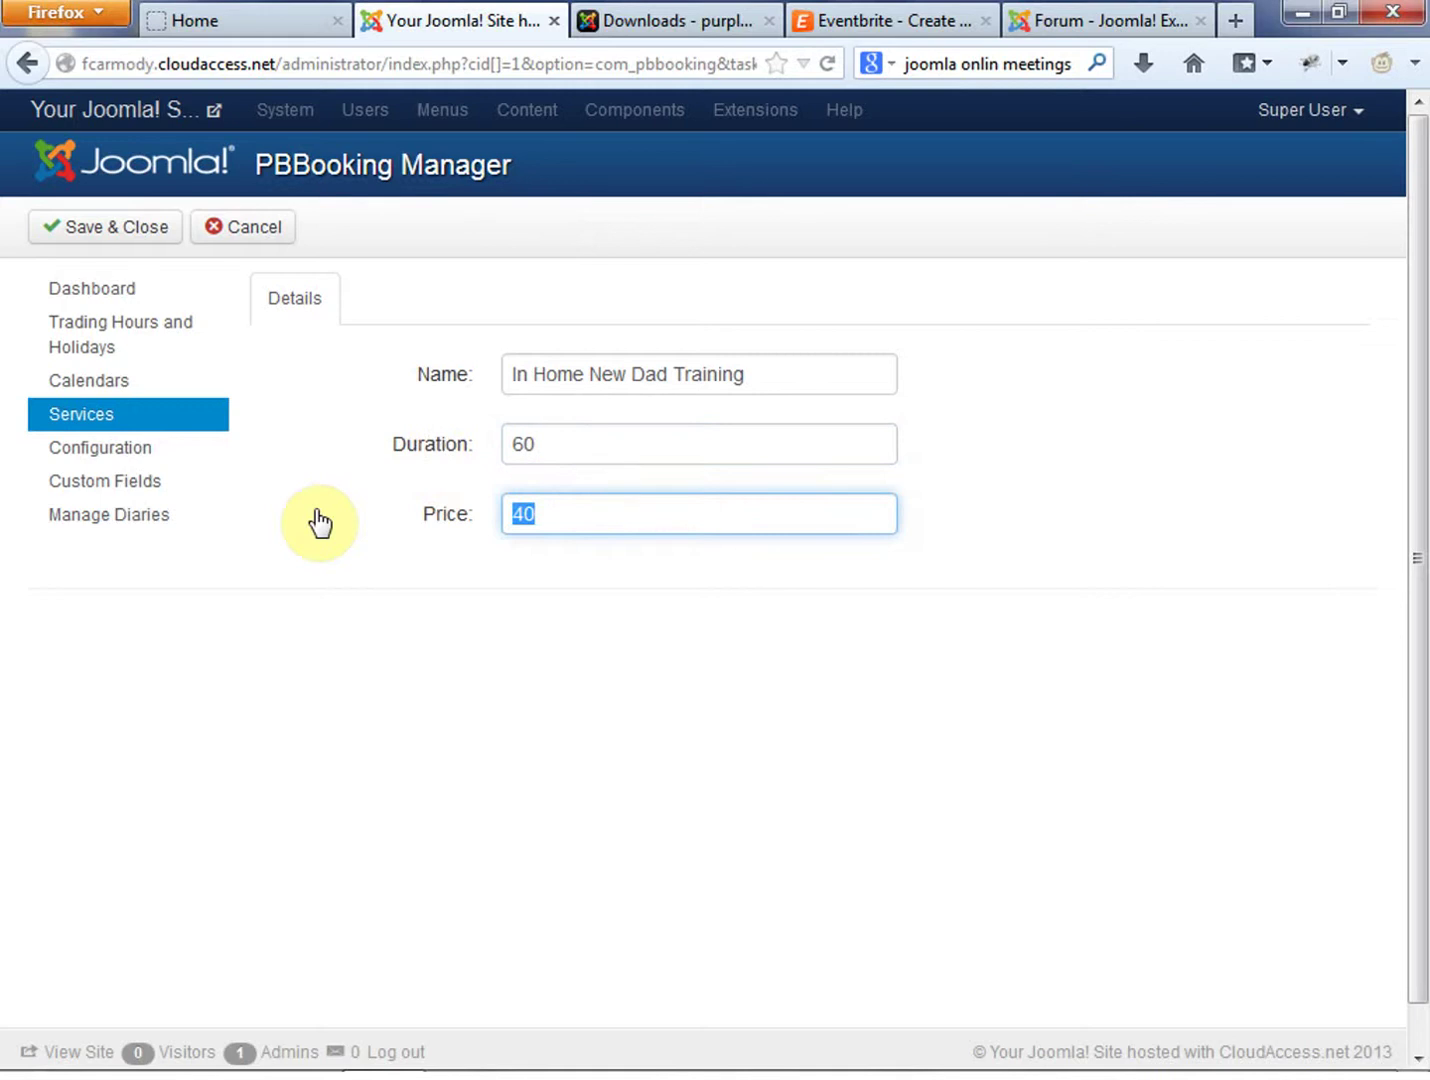
pyautogui.click(454, 758)
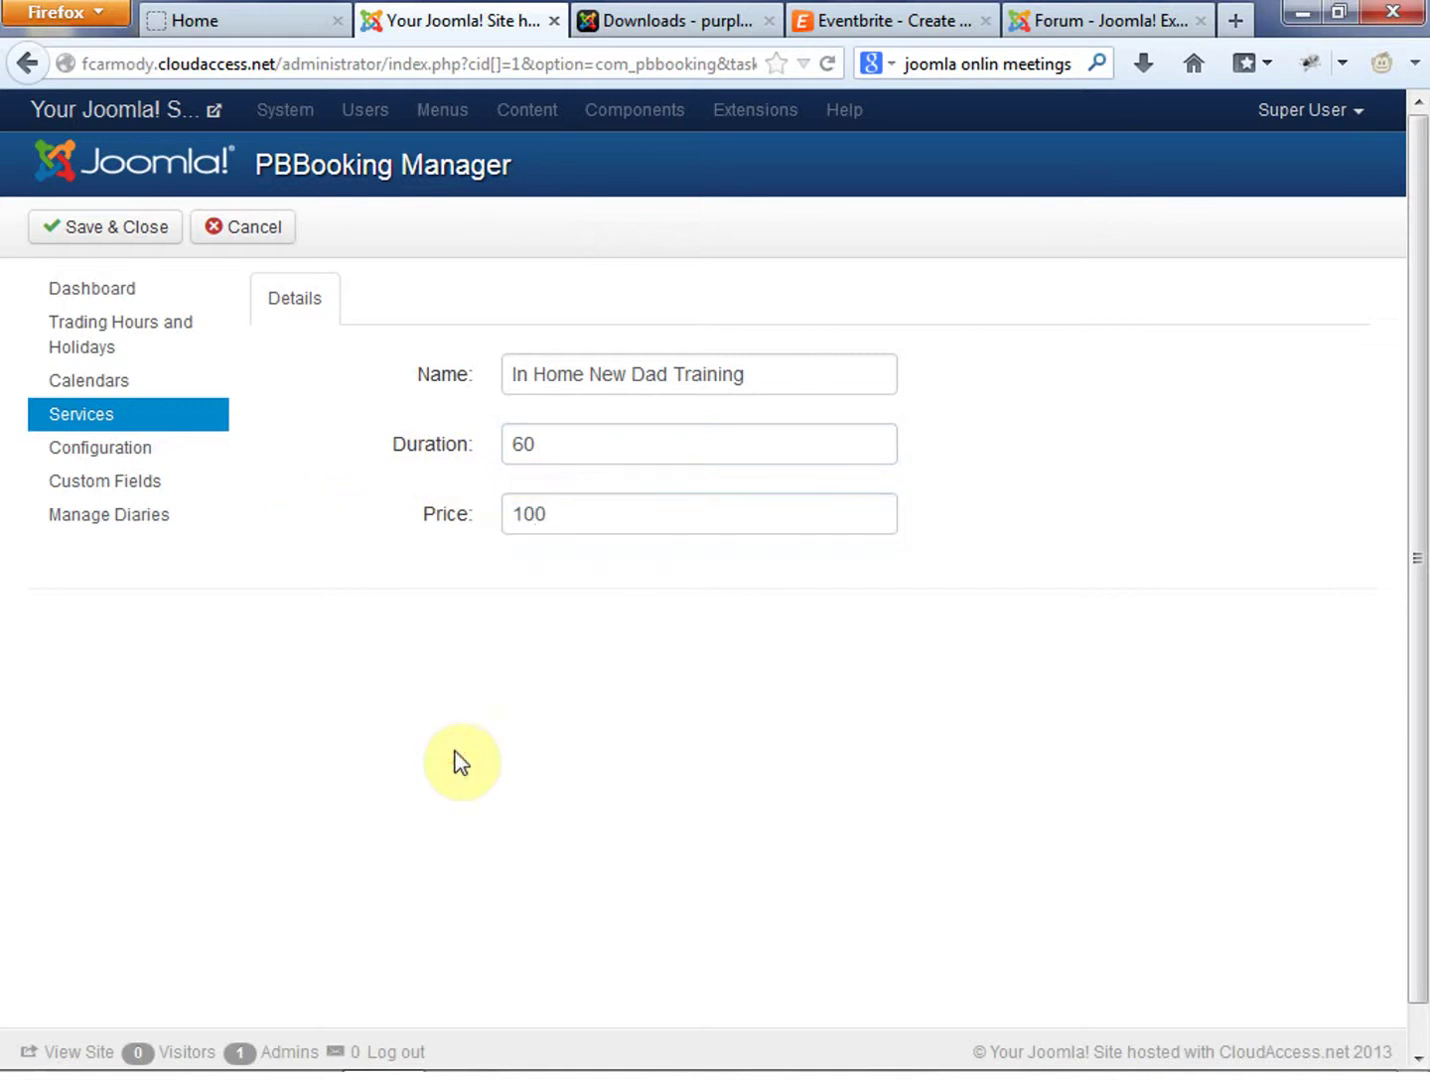
pyautogui.click(122, 290)
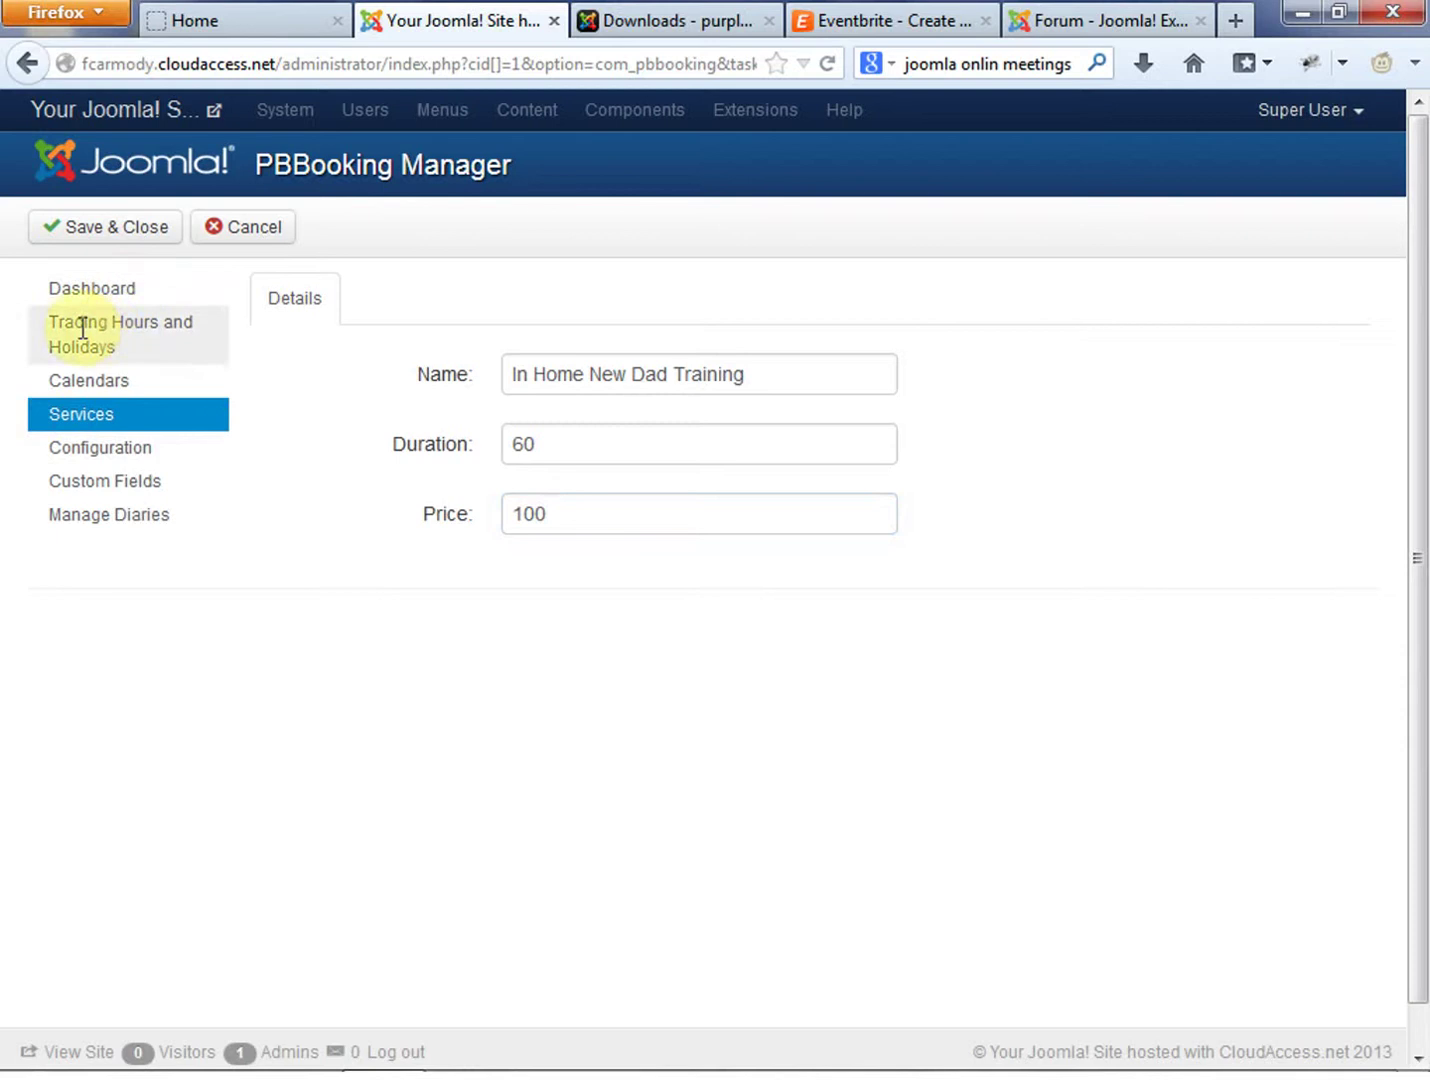
pyautogui.click(71, 225)
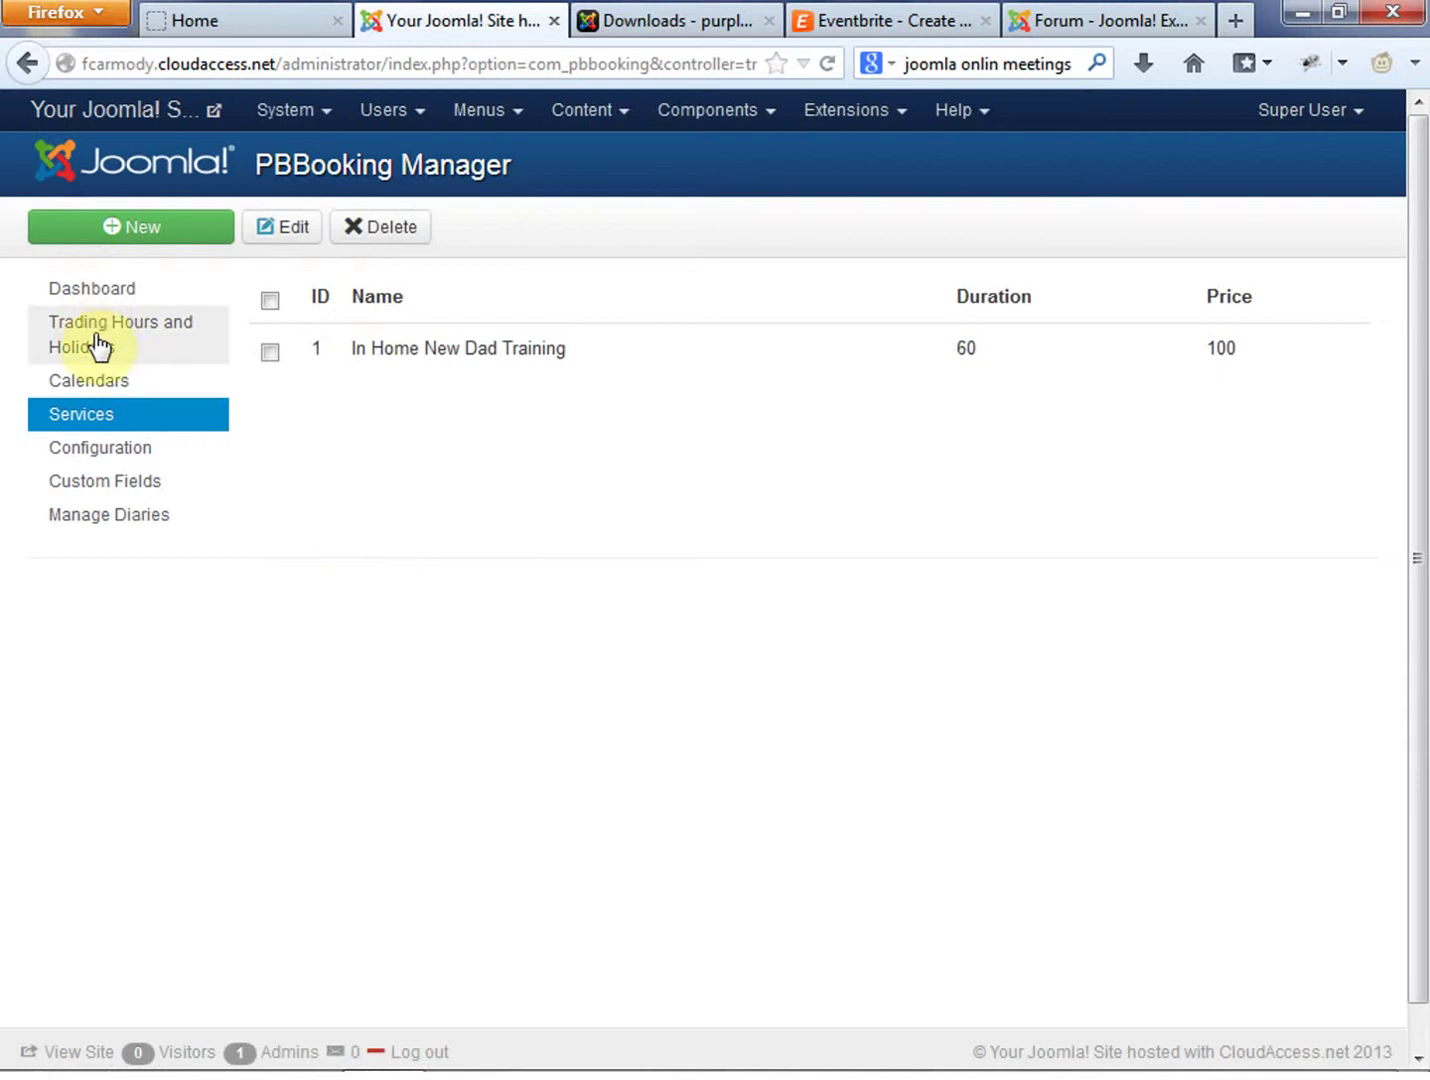
# Open the PBBooking dashboard and go to Trading Hours and Holidays
pyautogui.click(108, 292)
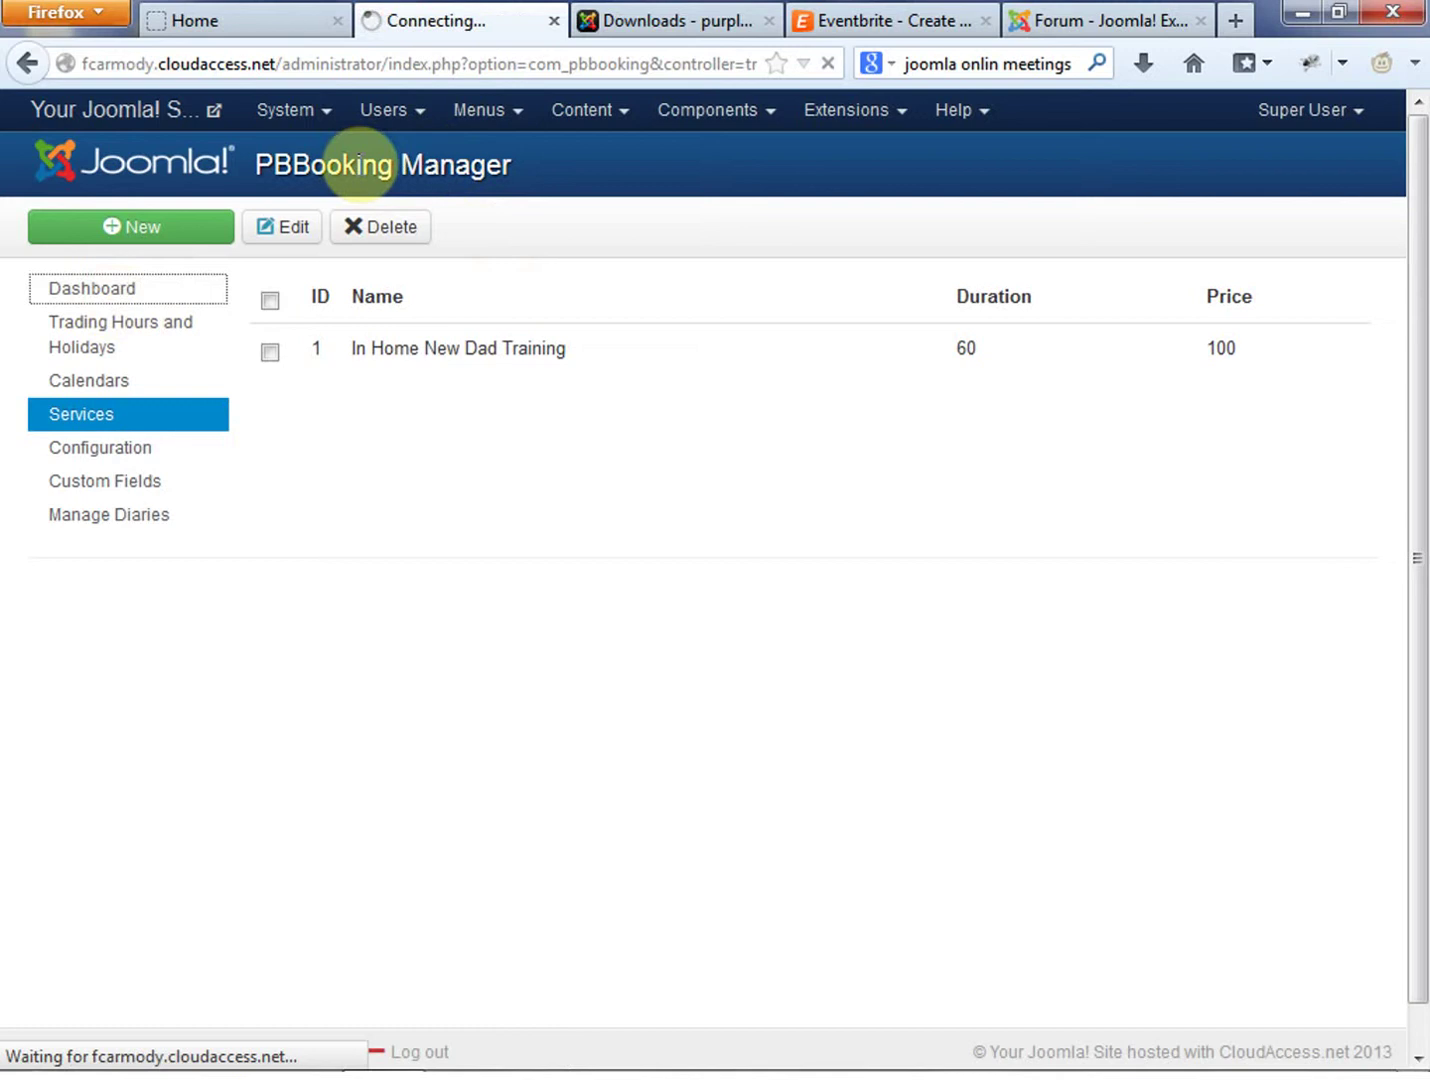
pyautogui.scroll(-10, 905, 595)
pyautogui.scroll(10, 903, 588)
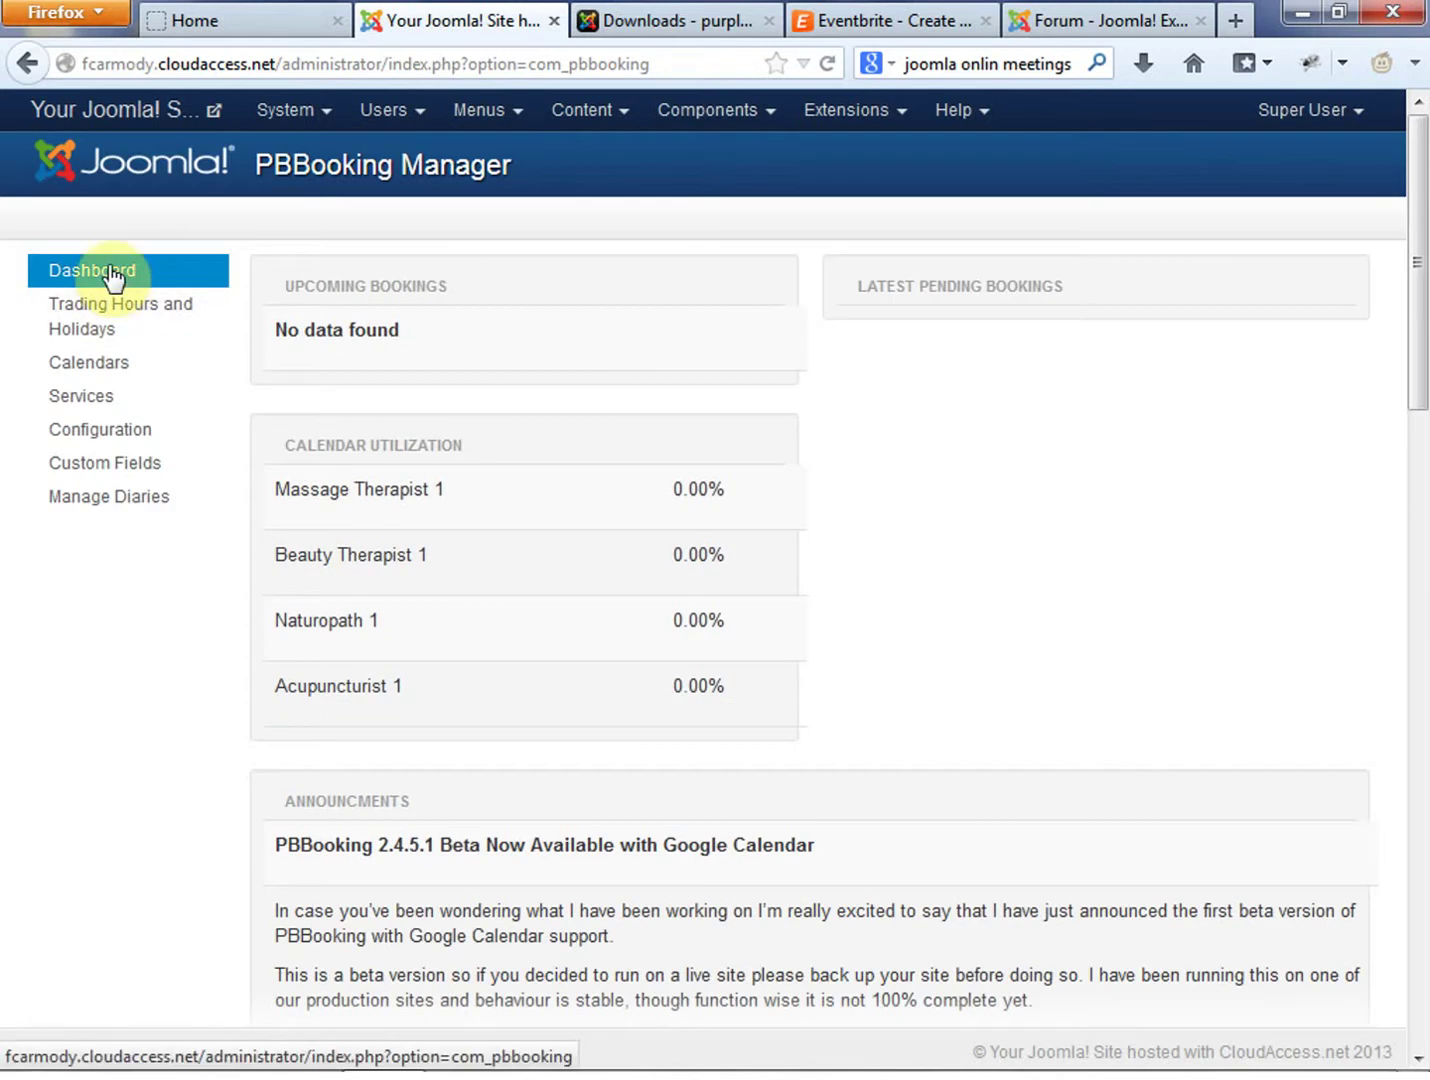
pyautogui.click(75, 321)
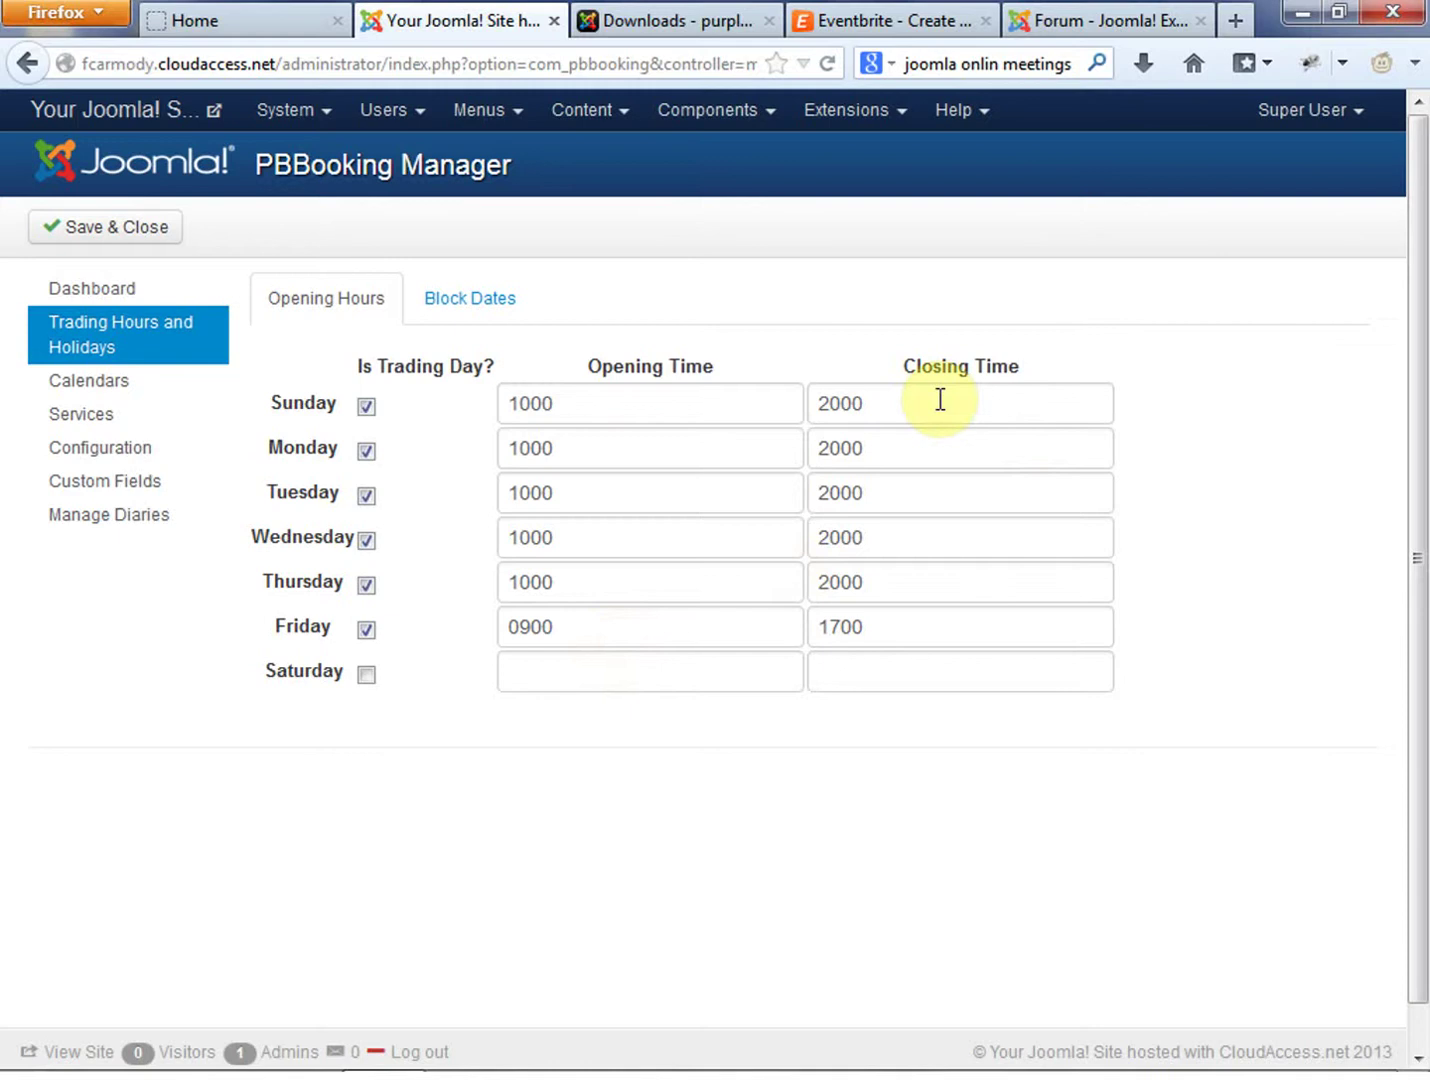
# Set Friday's and Saturday's opening times to 1000
pyautogui.moveTo(876, 590); pyautogui.dragTo(922, 584)
pyautogui.click(901, 585)
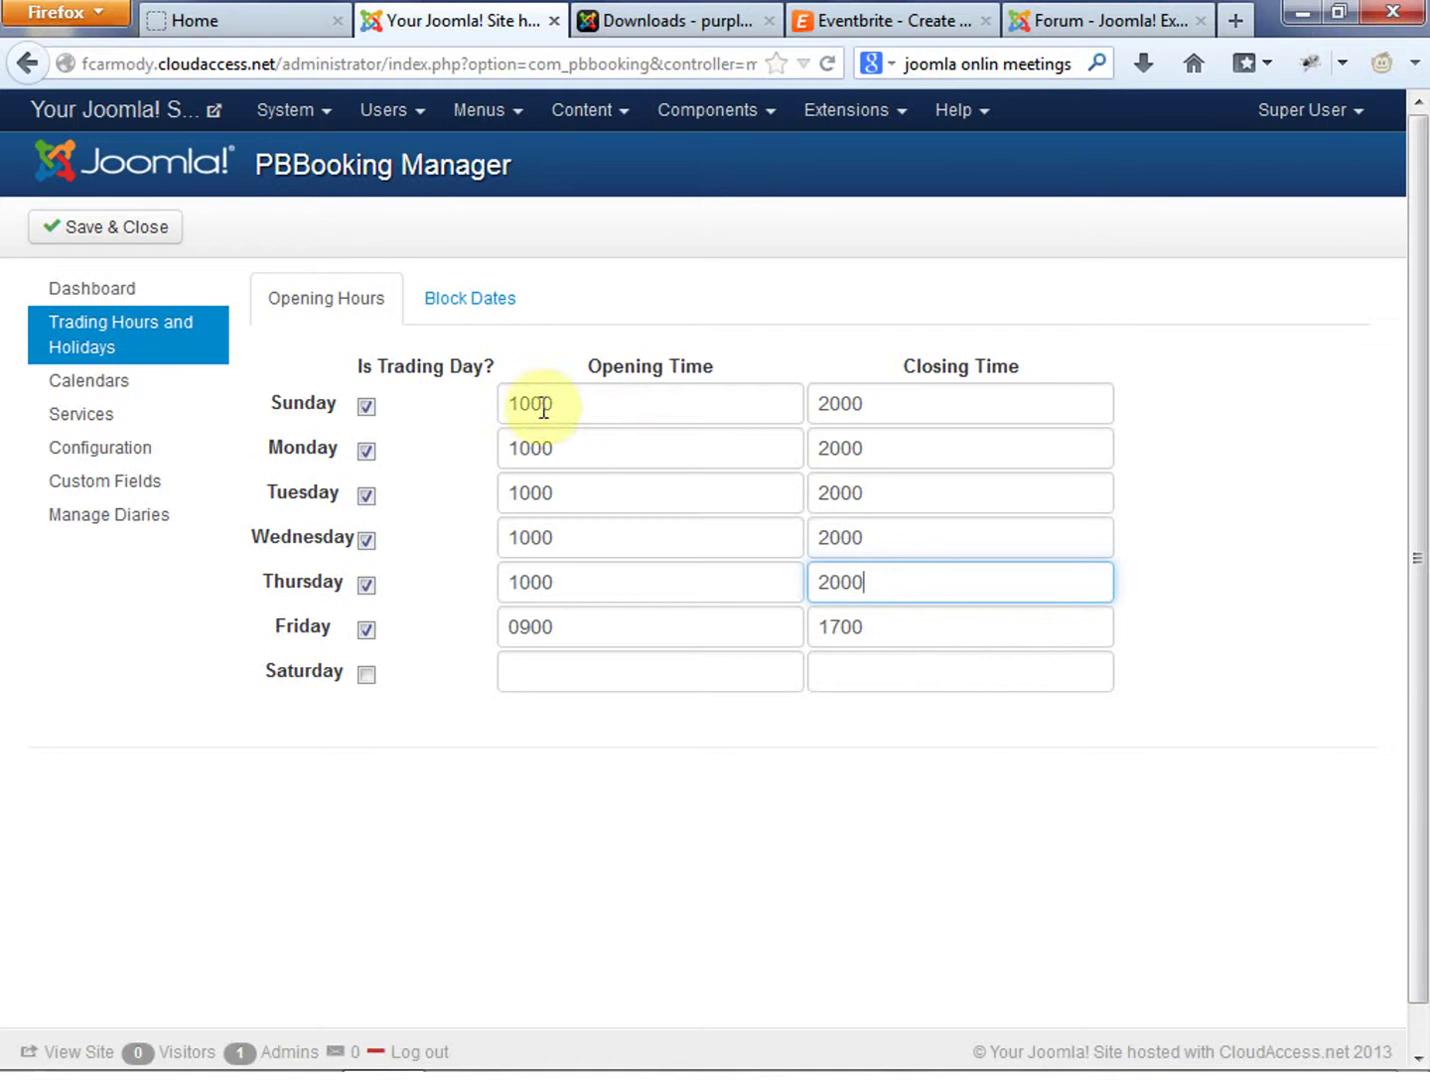
pyautogui.write(':')
pyautogui.moveTo(836, 403); pyautogui.dragTo(825, 410)
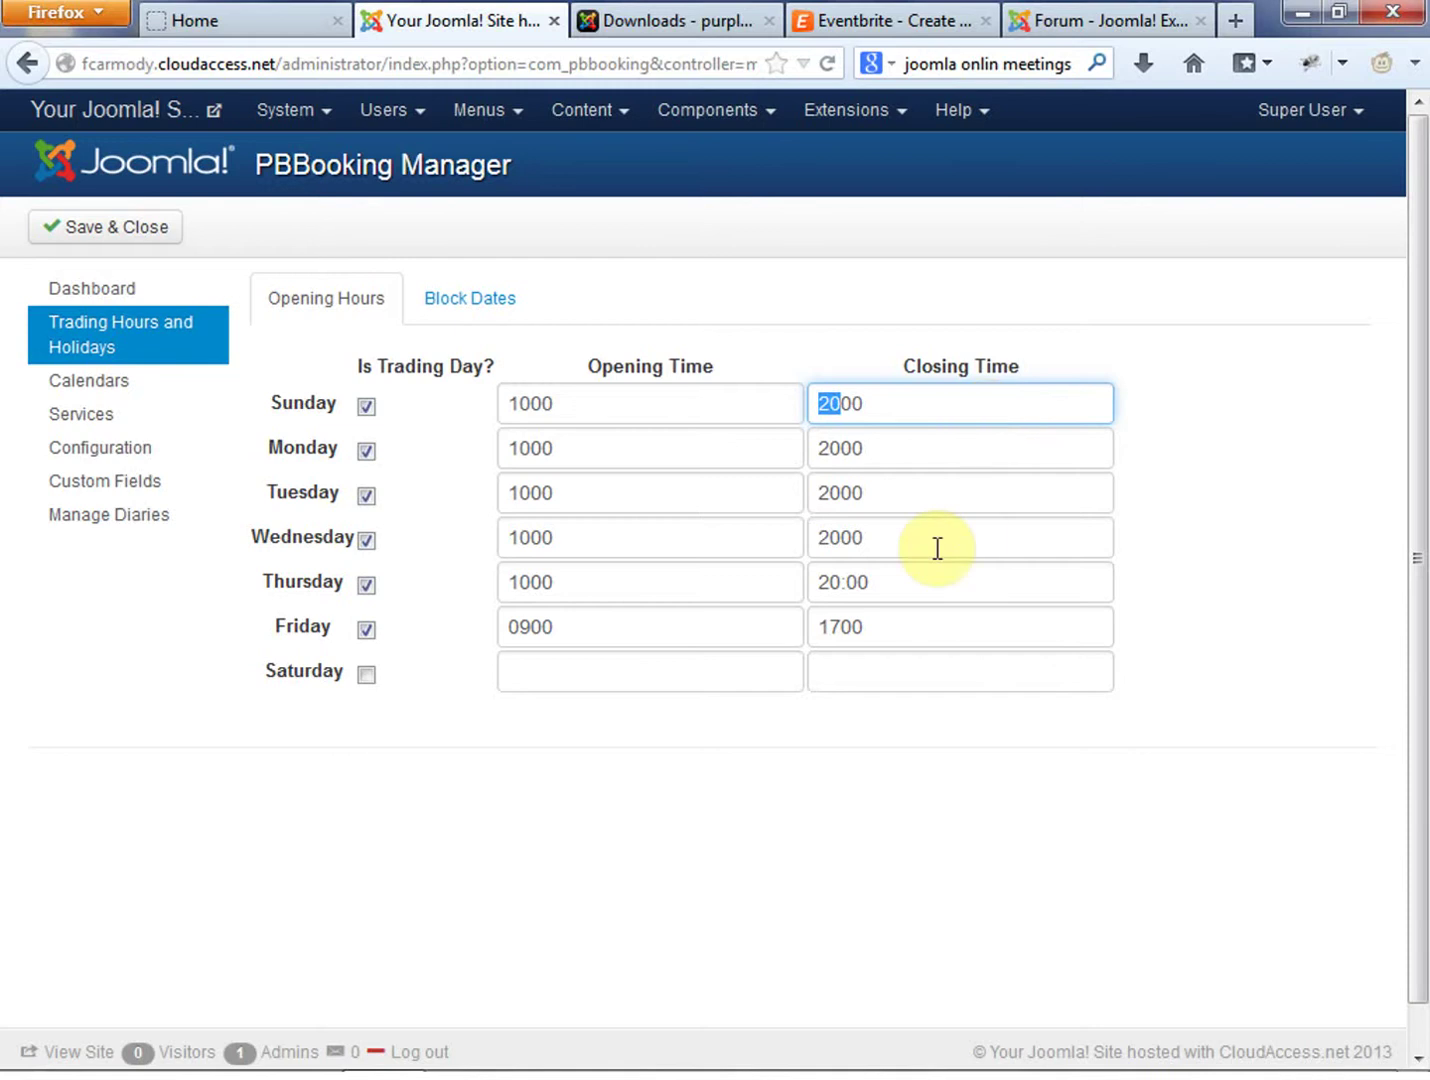
pyautogui.doubleClick(894, 406)
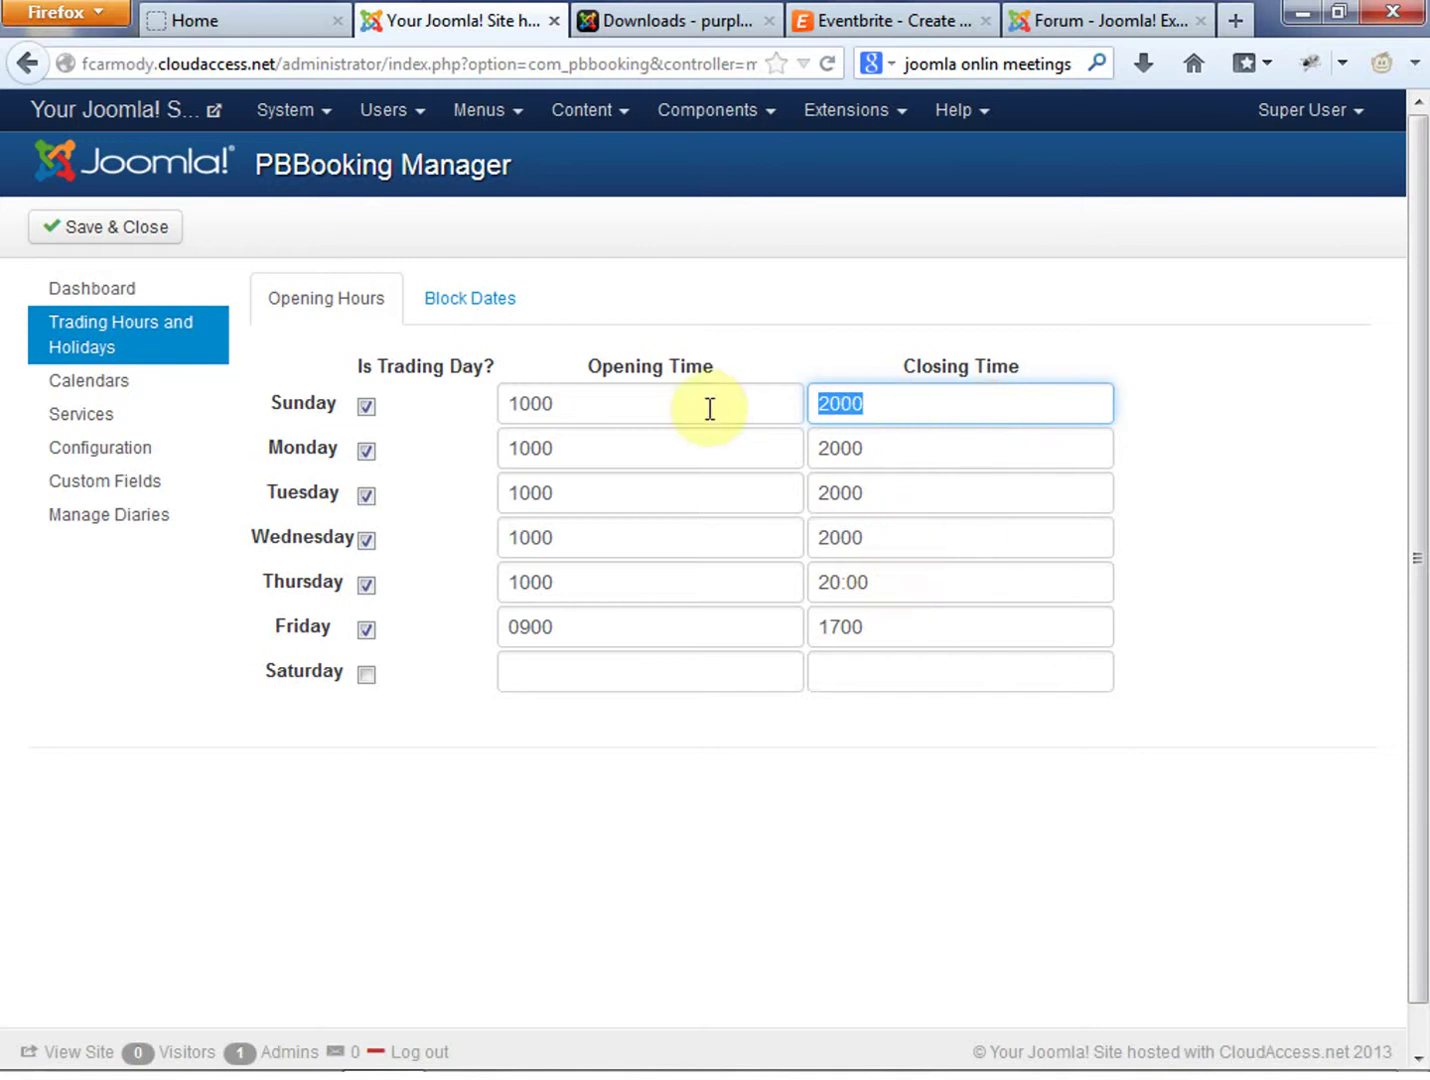
pyautogui.doubleClick(893, 584)
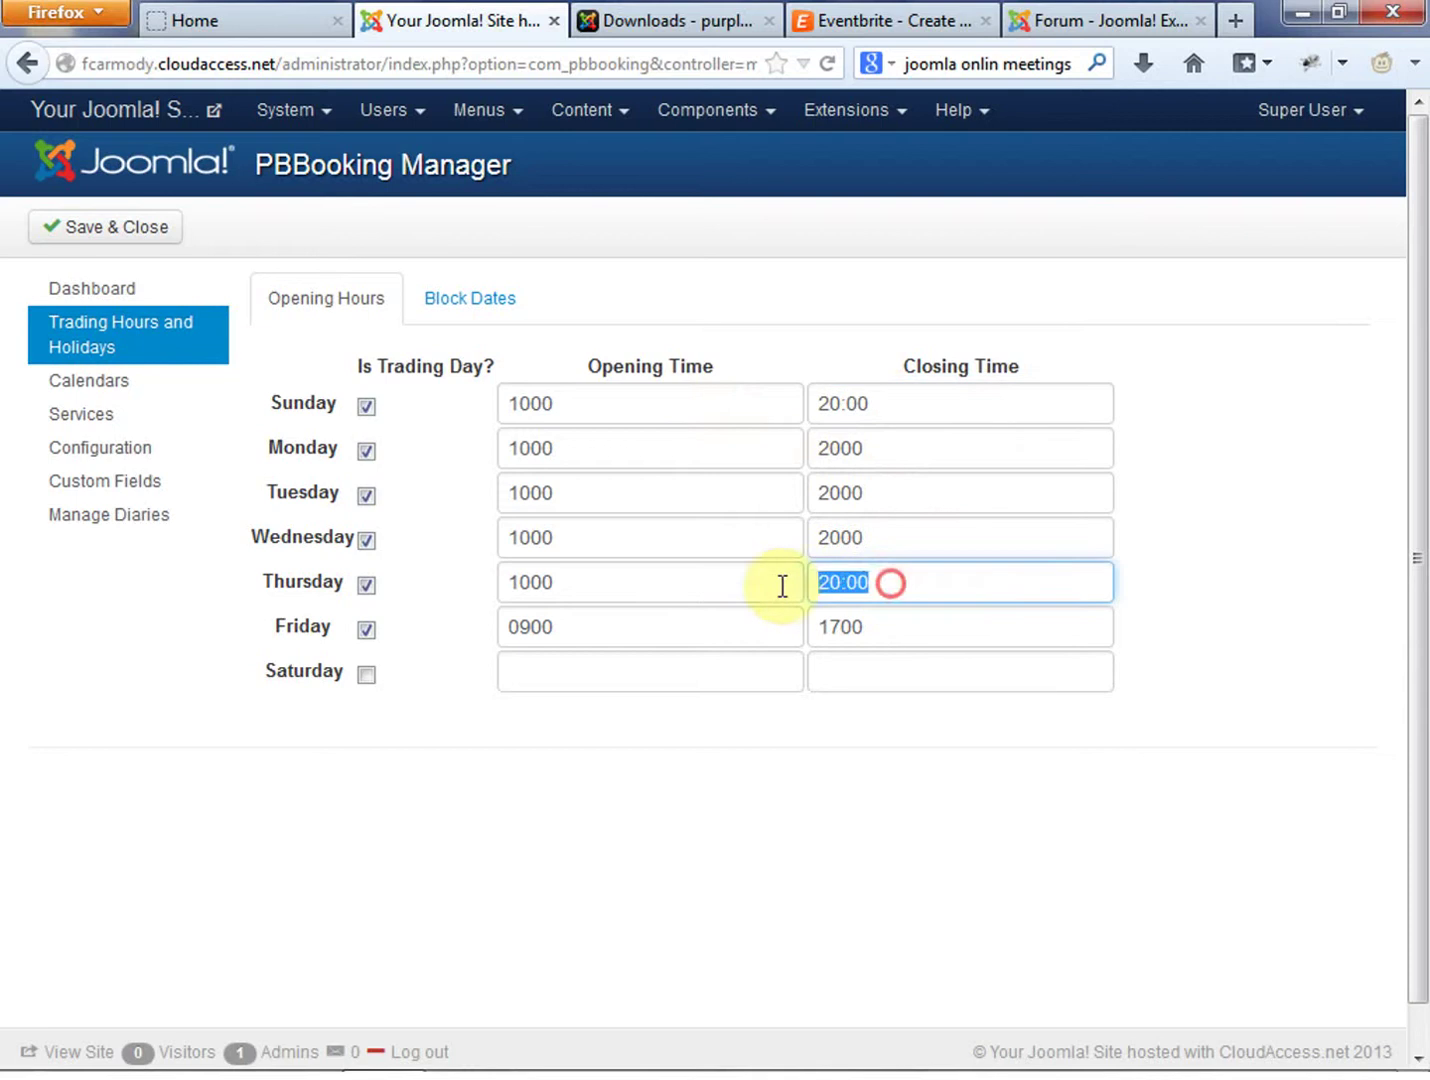
pyautogui.press('End')
pyautogui.doubleClick(586, 588)
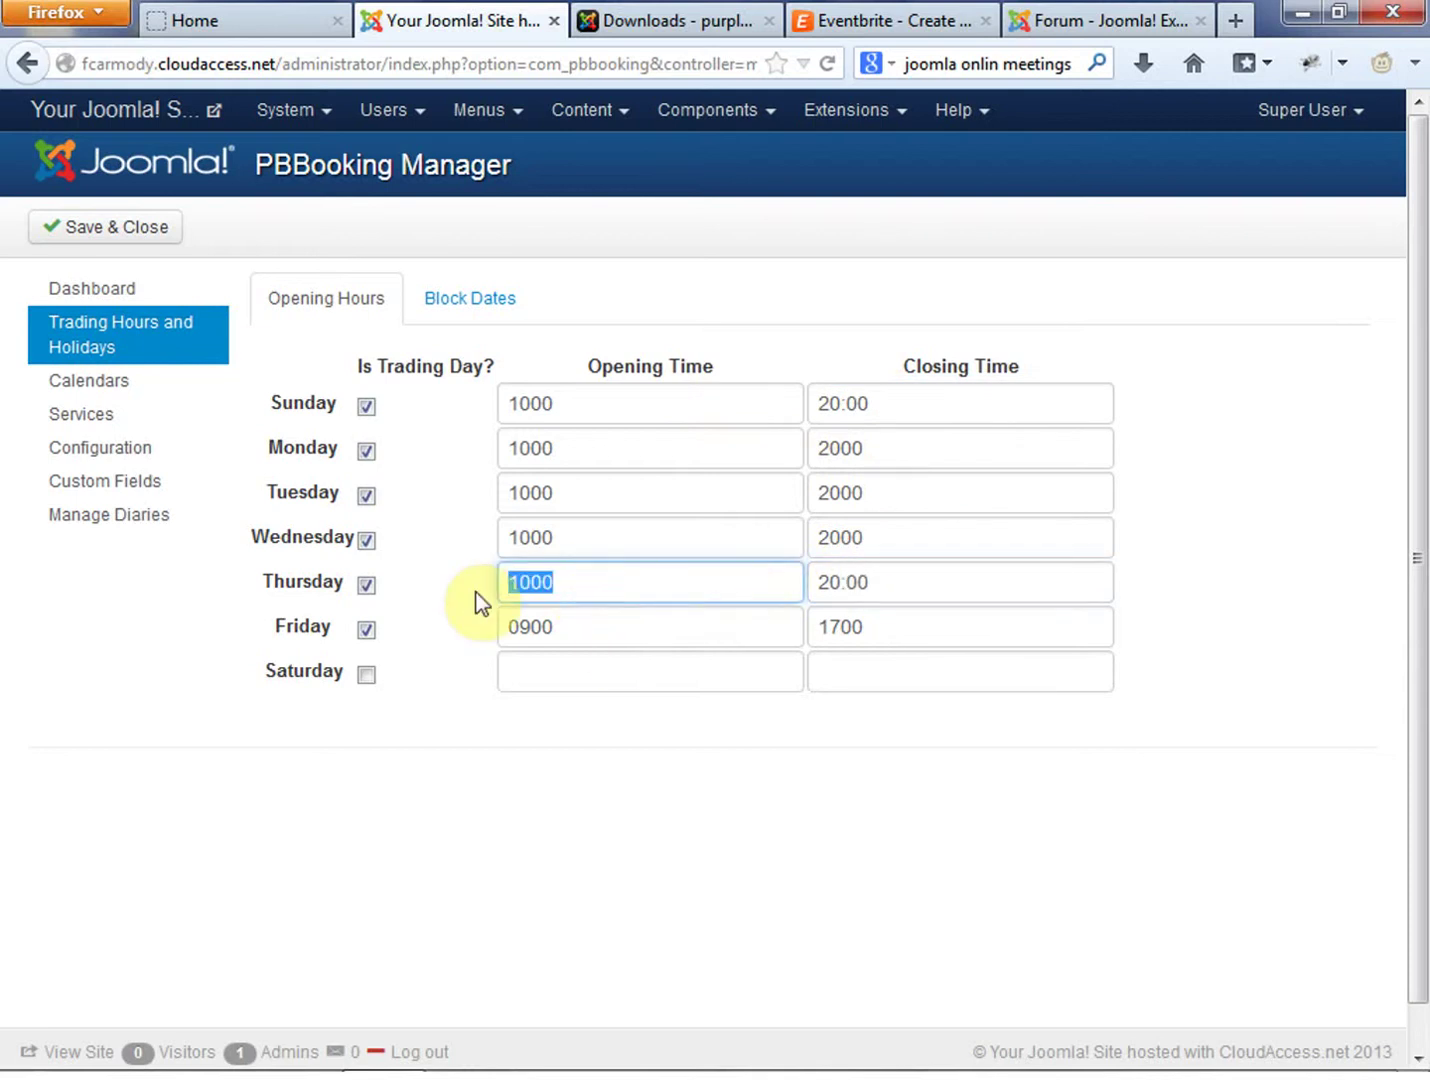
pyautogui.doubleClick(587, 628)
pyautogui.write('1000')
pyautogui.click(568, 673)
pyautogui.write('1000')
# Paste 20:00 as the closing time for Friday, Saturday, Wednesday and Tuesday
pyautogui.moveTo(891, 584); pyautogui.dragTo(720, 587)
pyautogui.hotkey('ctrl', 'c')
pyautogui.moveTo(903, 624); pyautogui.dragTo(766, 633)
pyautogui.hotkey('ctrl', 'v')
pyautogui.click(848, 678)
pyautogui.hotkey('ctrl', 'v')
pyautogui.moveTo(878, 537); pyautogui.dragTo(767, 536)
pyautogui.hotkey('ctrl', 'v')
pyautogui.moveTo(900, 490); pyautogui.dragTo(815, 450)
pyautogui.hotkey('ctrl', 'v')
# Paste 10:00 over the remaining opening times, make Saturday a trading day, and save
pyautogui.hotkey('ctrl', 'v')
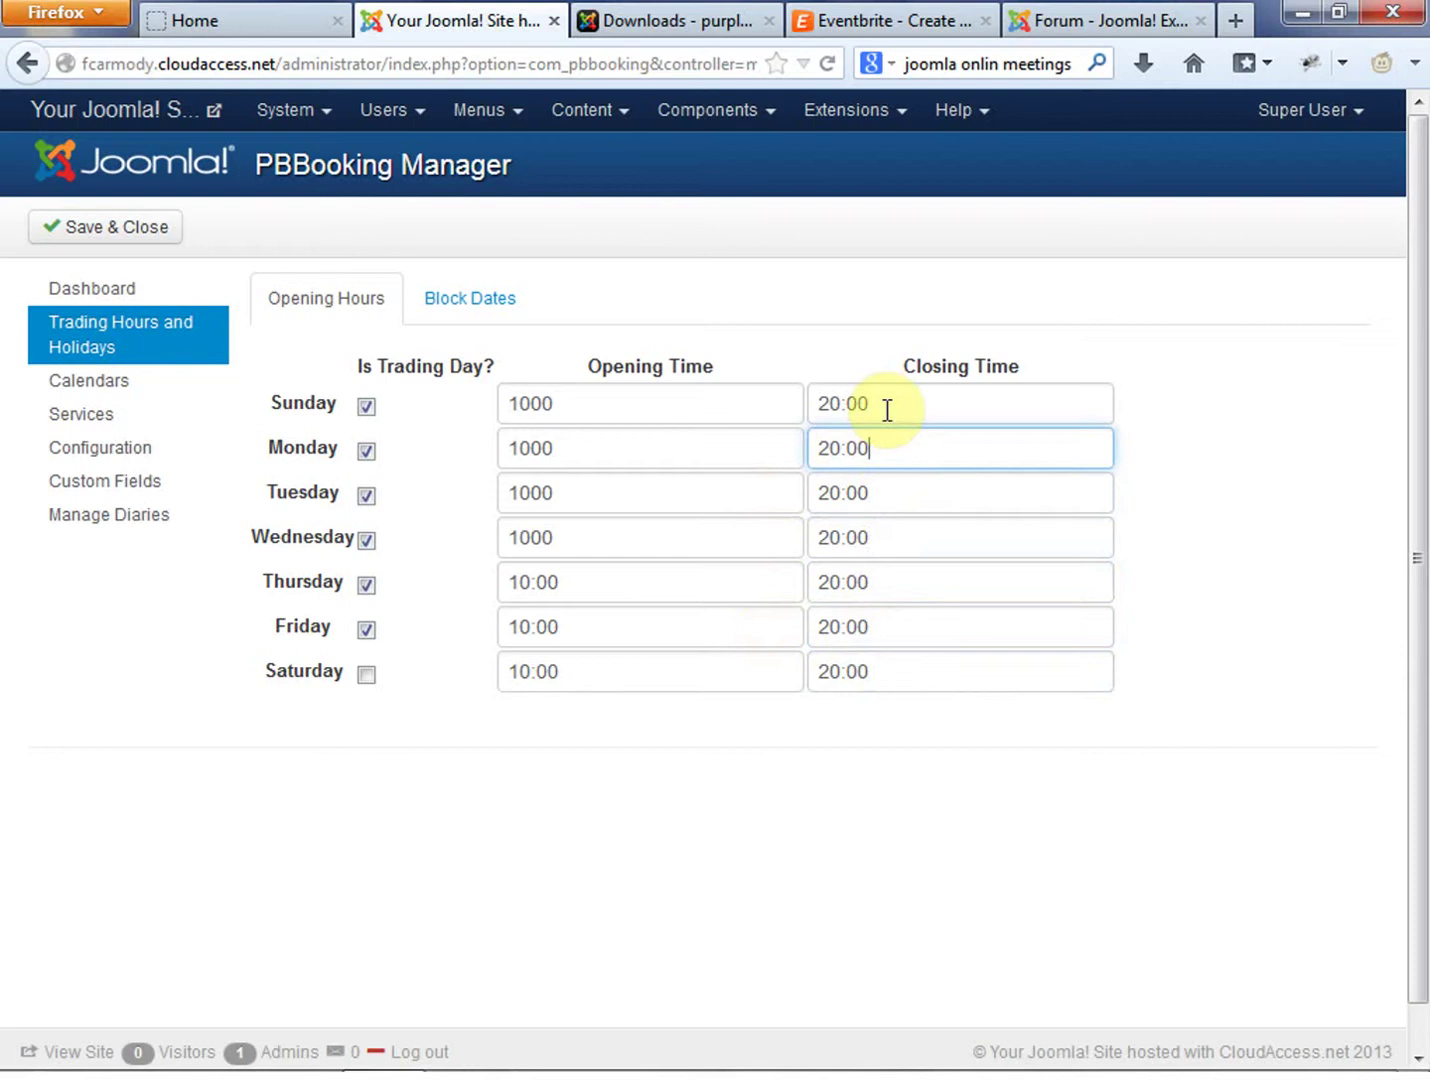
pyautogui.moveTo(565, 582); pyautogui.dragTo(387, 583)
pyautogui.hotkey('ctrl', 'c')
pyautogui.moveTo(590, 537); pyautogui.dragTo(420, 493)
pyautogui.hotkey('ctrl', 'v')
pyautogui.hotkey('ctrl', 'v')
pyautogui.hotkey('ctrl', 'v')
pyautogui.moveTo(573, 458); pyautogui.dragTo(505, 403)
pyautogui.hotkey('ctrl', 'v')
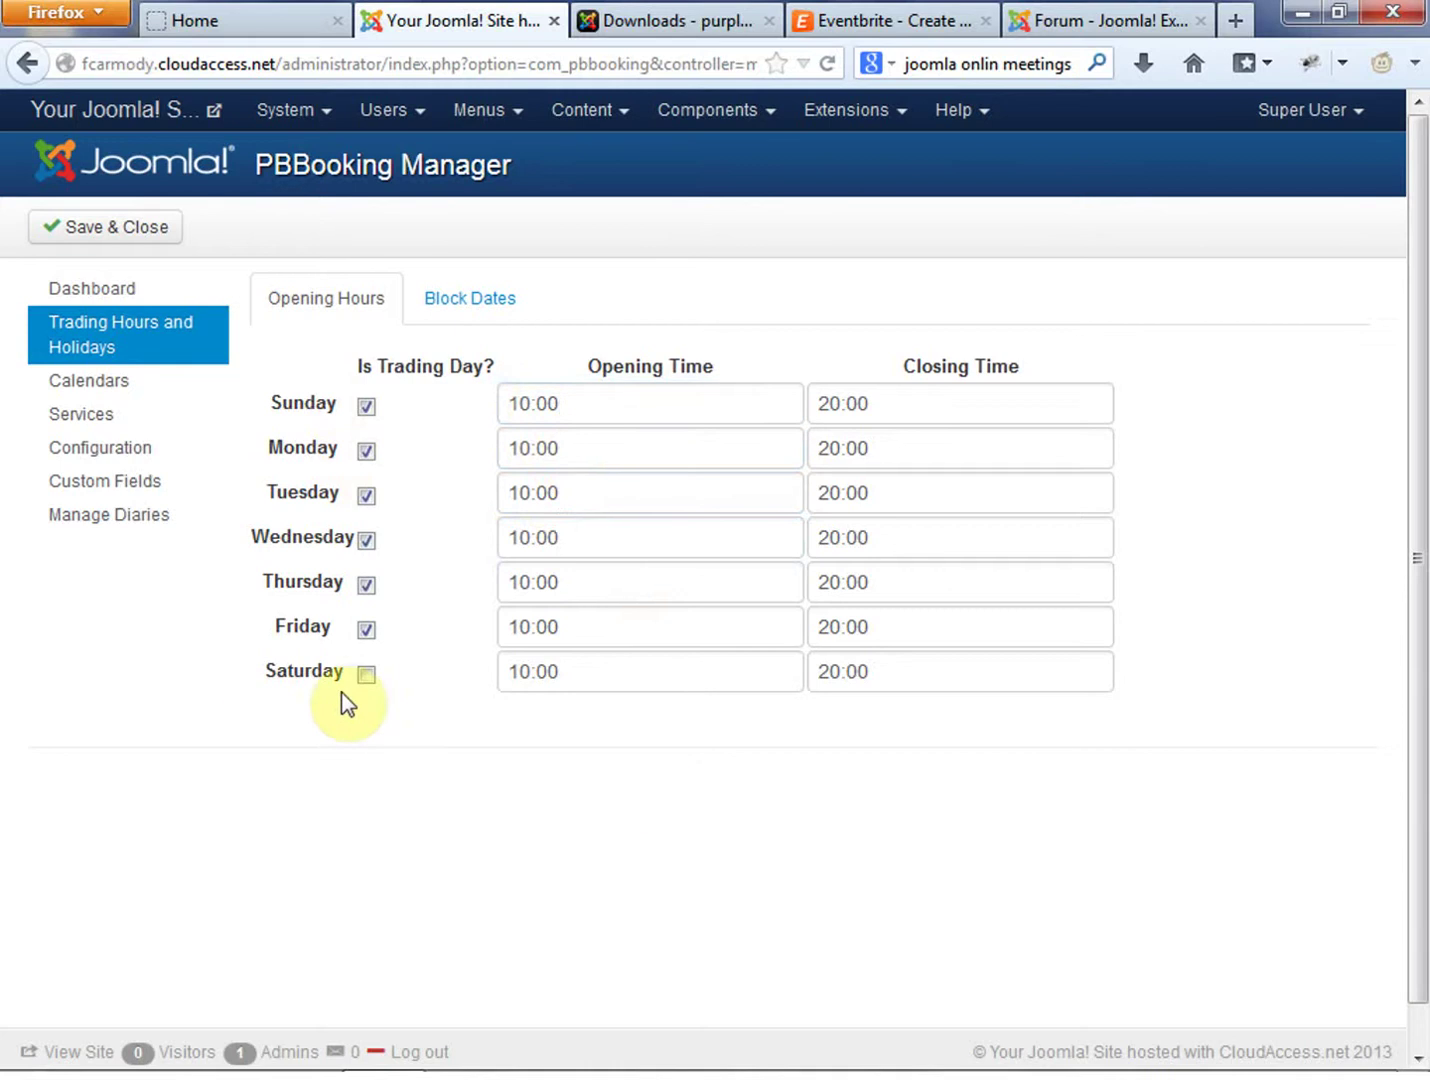
pyautogui.click(368, 674)
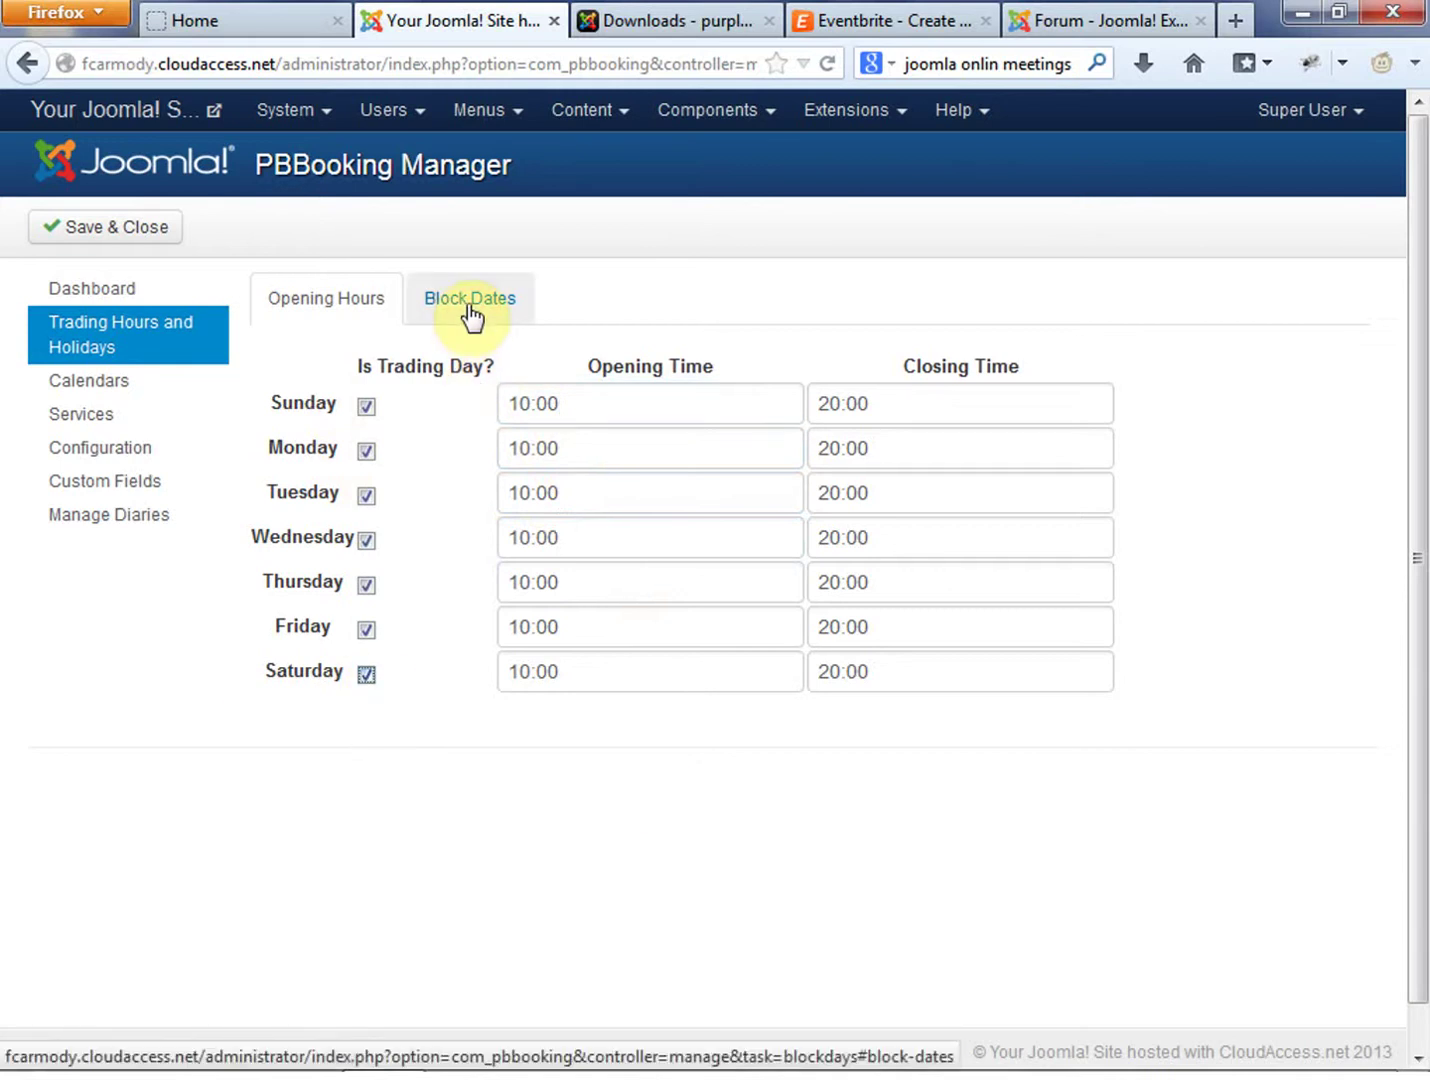
pyautogui.click(111, 240)
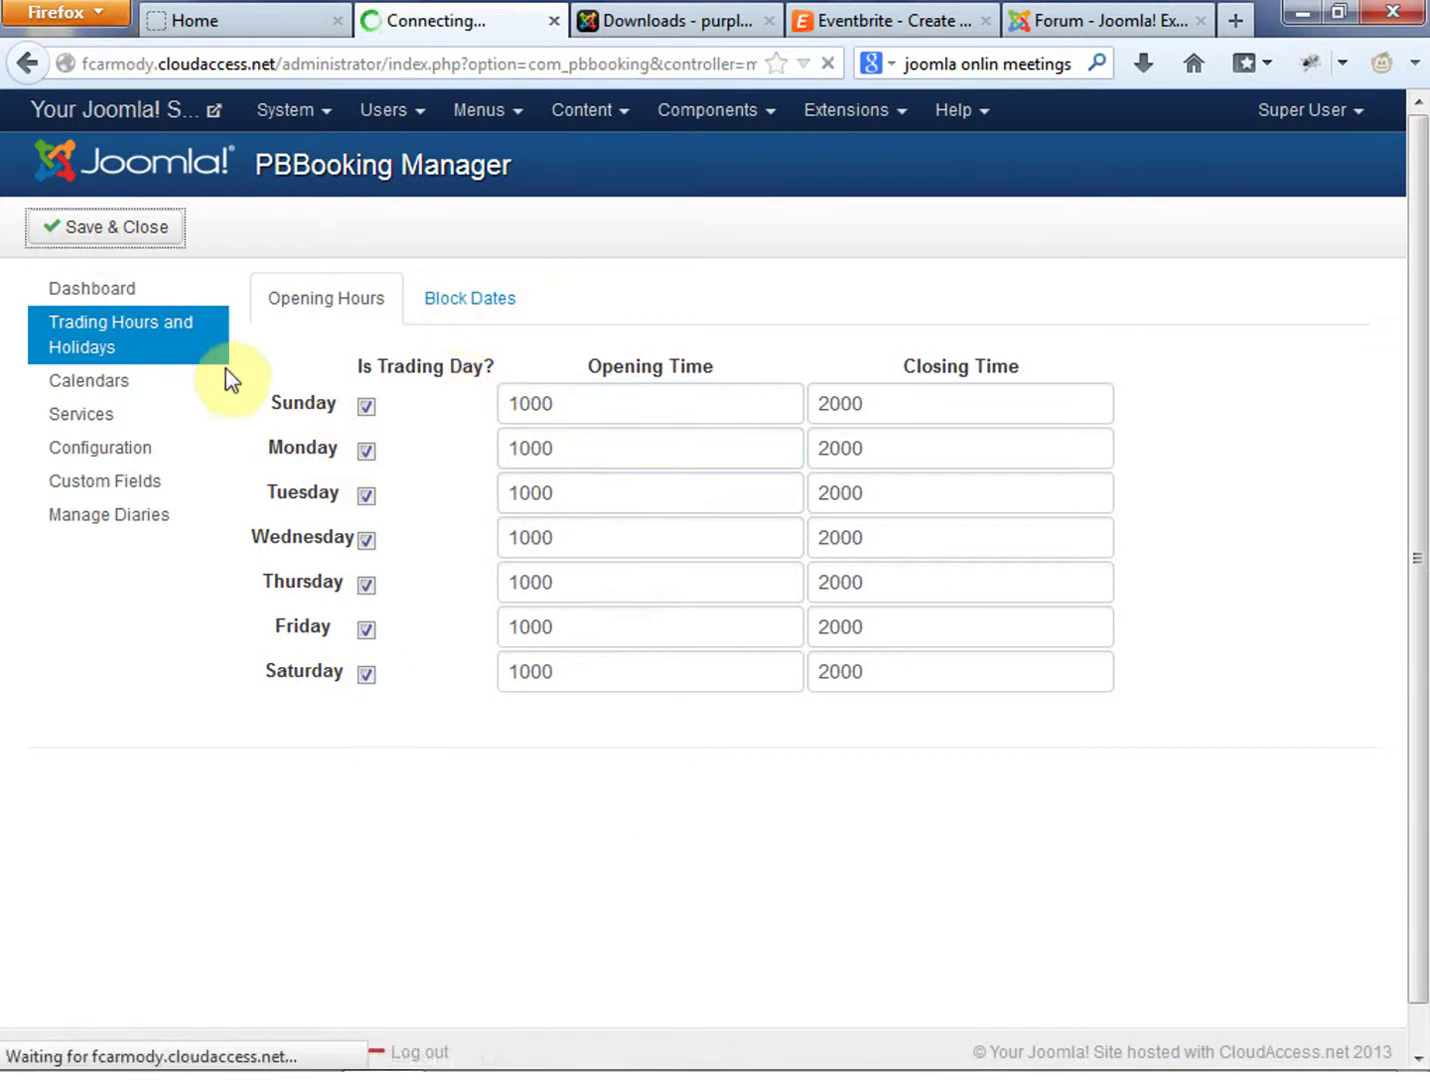
# Review the Block Dates view with zero records and its empty Create new block form
pyautogui.click(482, 412)
pyautogui.scroll(-3, 967, 617)
pyautogui.scroll(3, 976, 661)
pyautogui.scroll(-3, 935, 786)
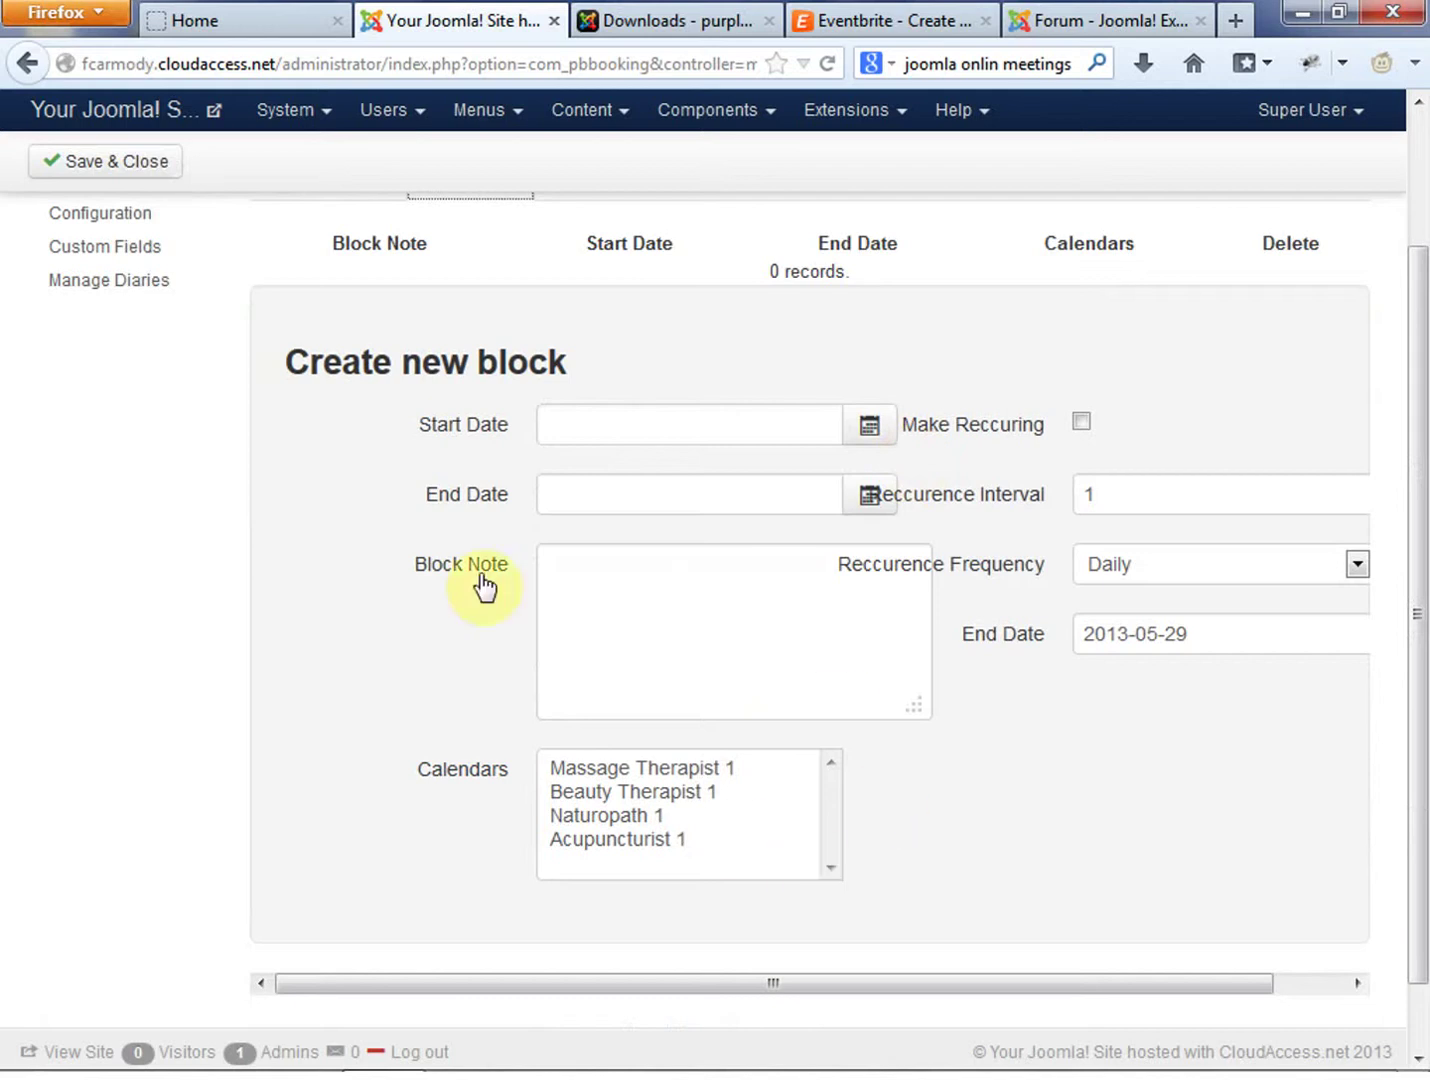
pyautogui.scroll(1, 858, 682)
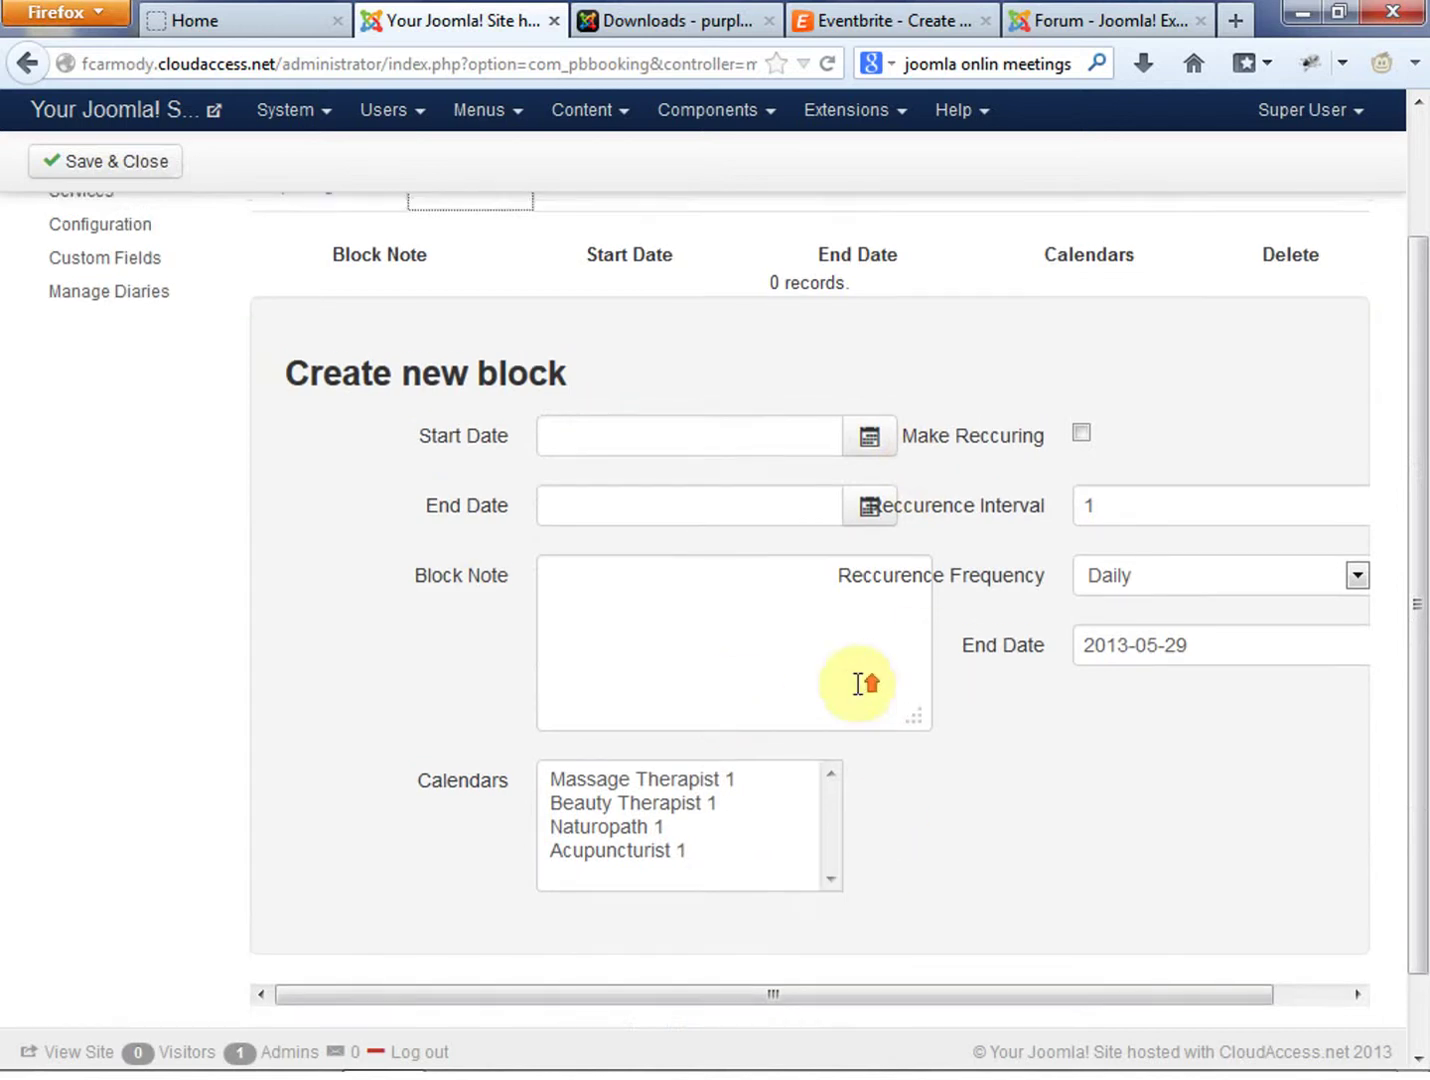
pyautogui.scroll(3, 858, 682)
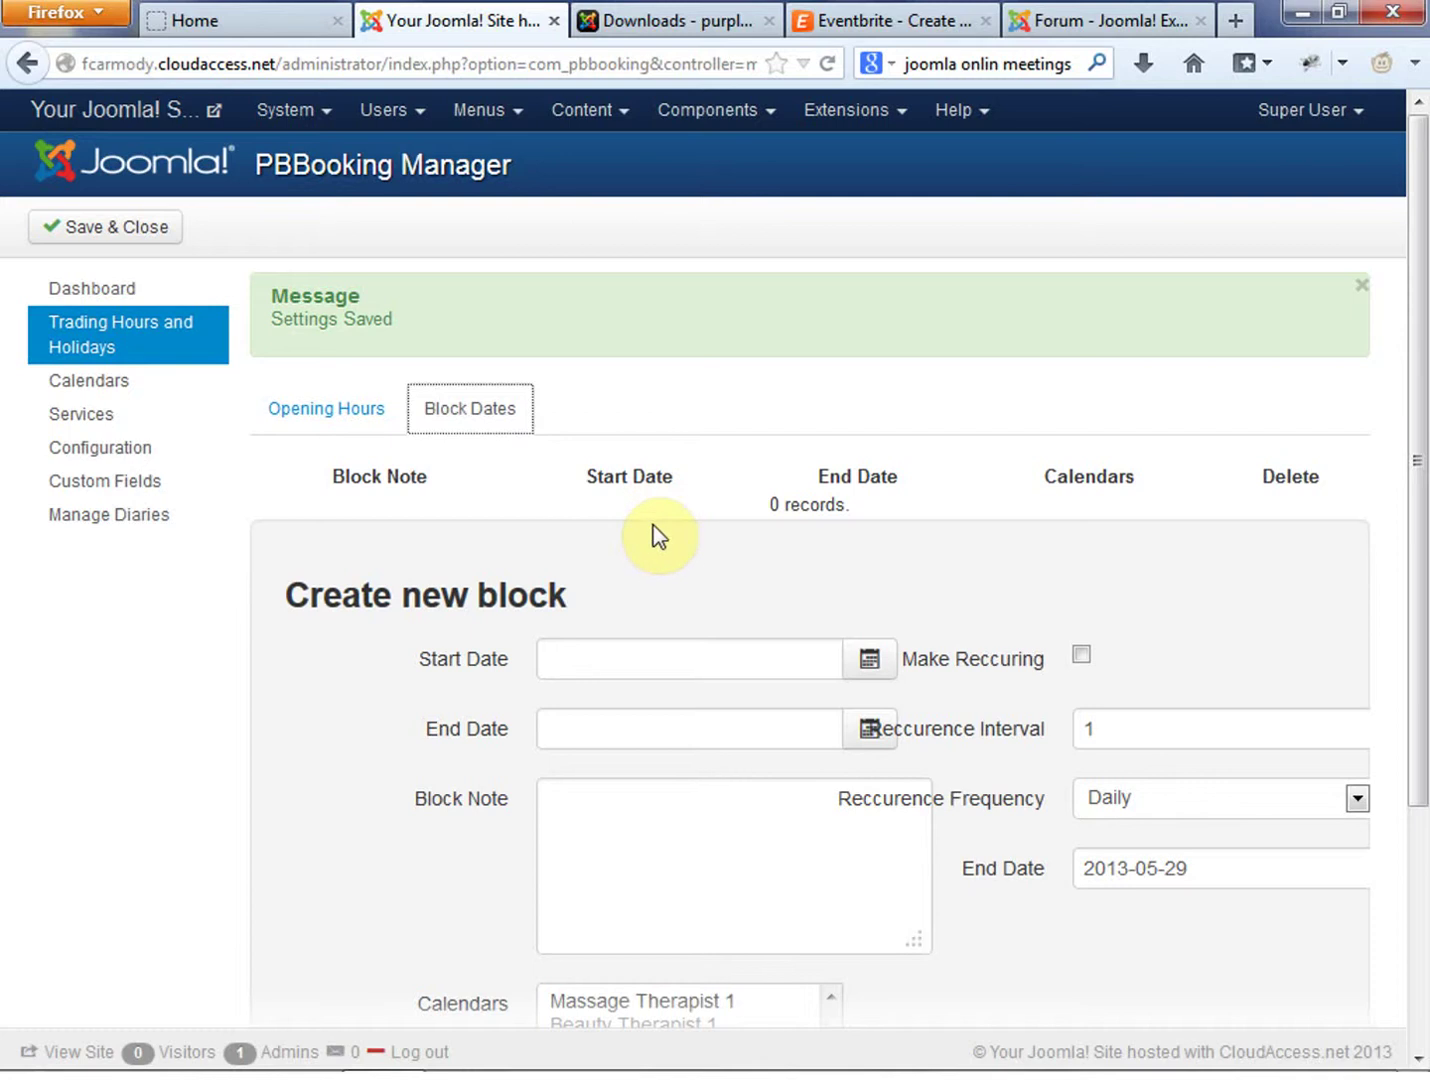
pyautogui.click(62, 387)
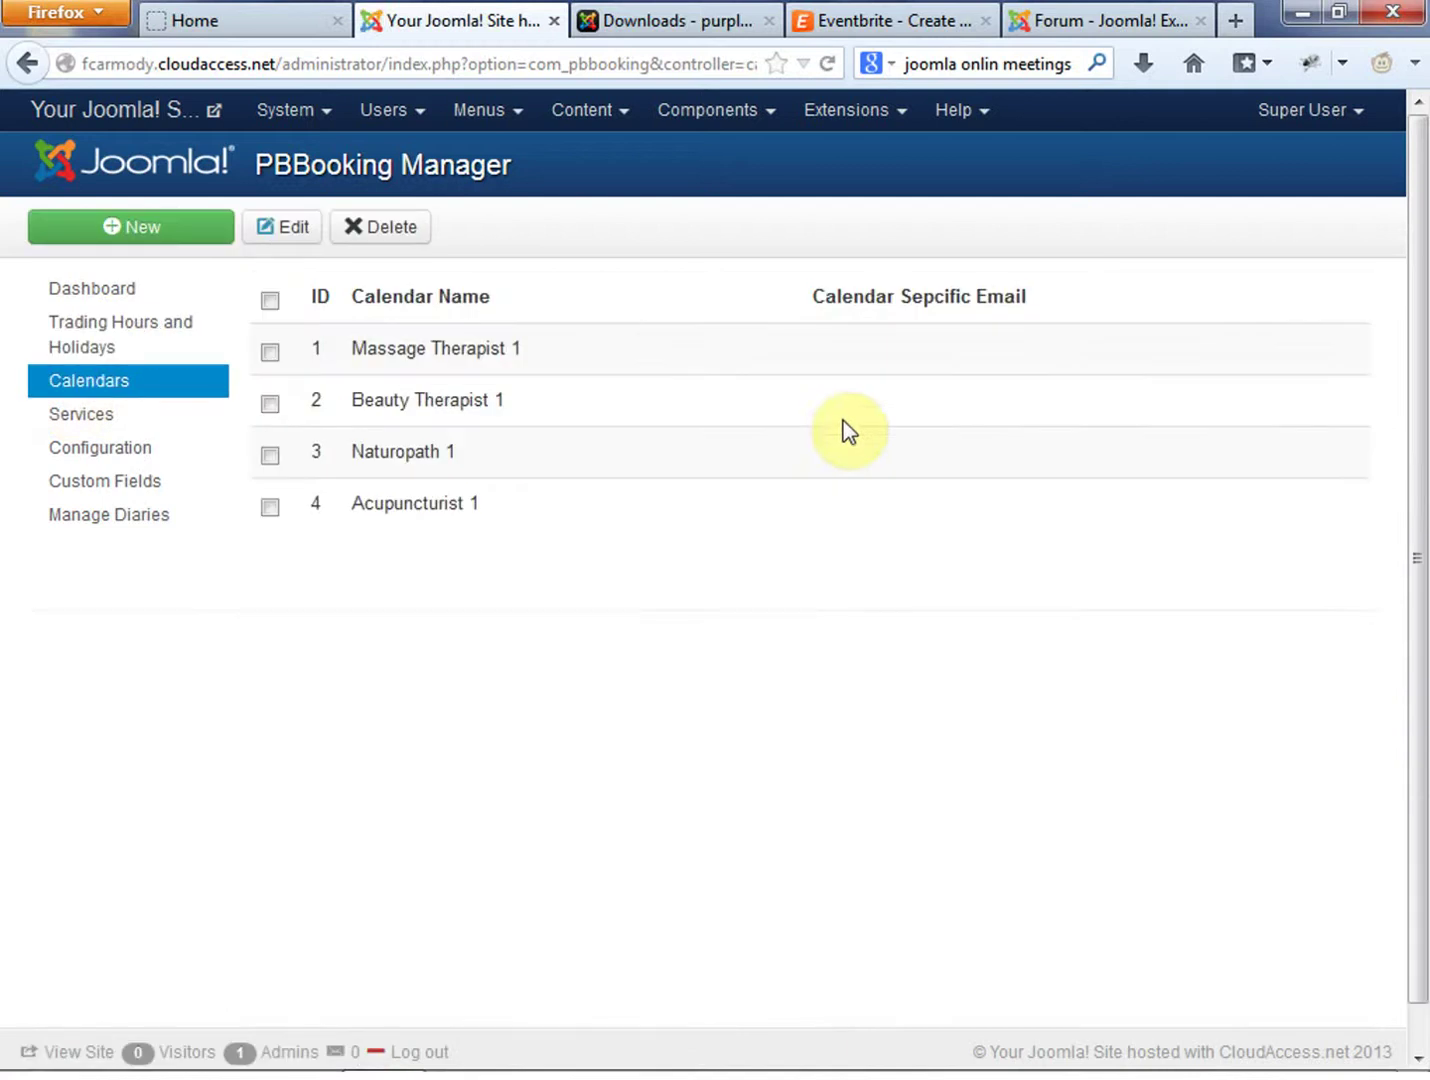
# Delete the Beauty Therapist 1, Naturopath 1 and Acupuncturist 1 calendars
pyautogui.click(275, 241)
pyautogui.click(796, 515)
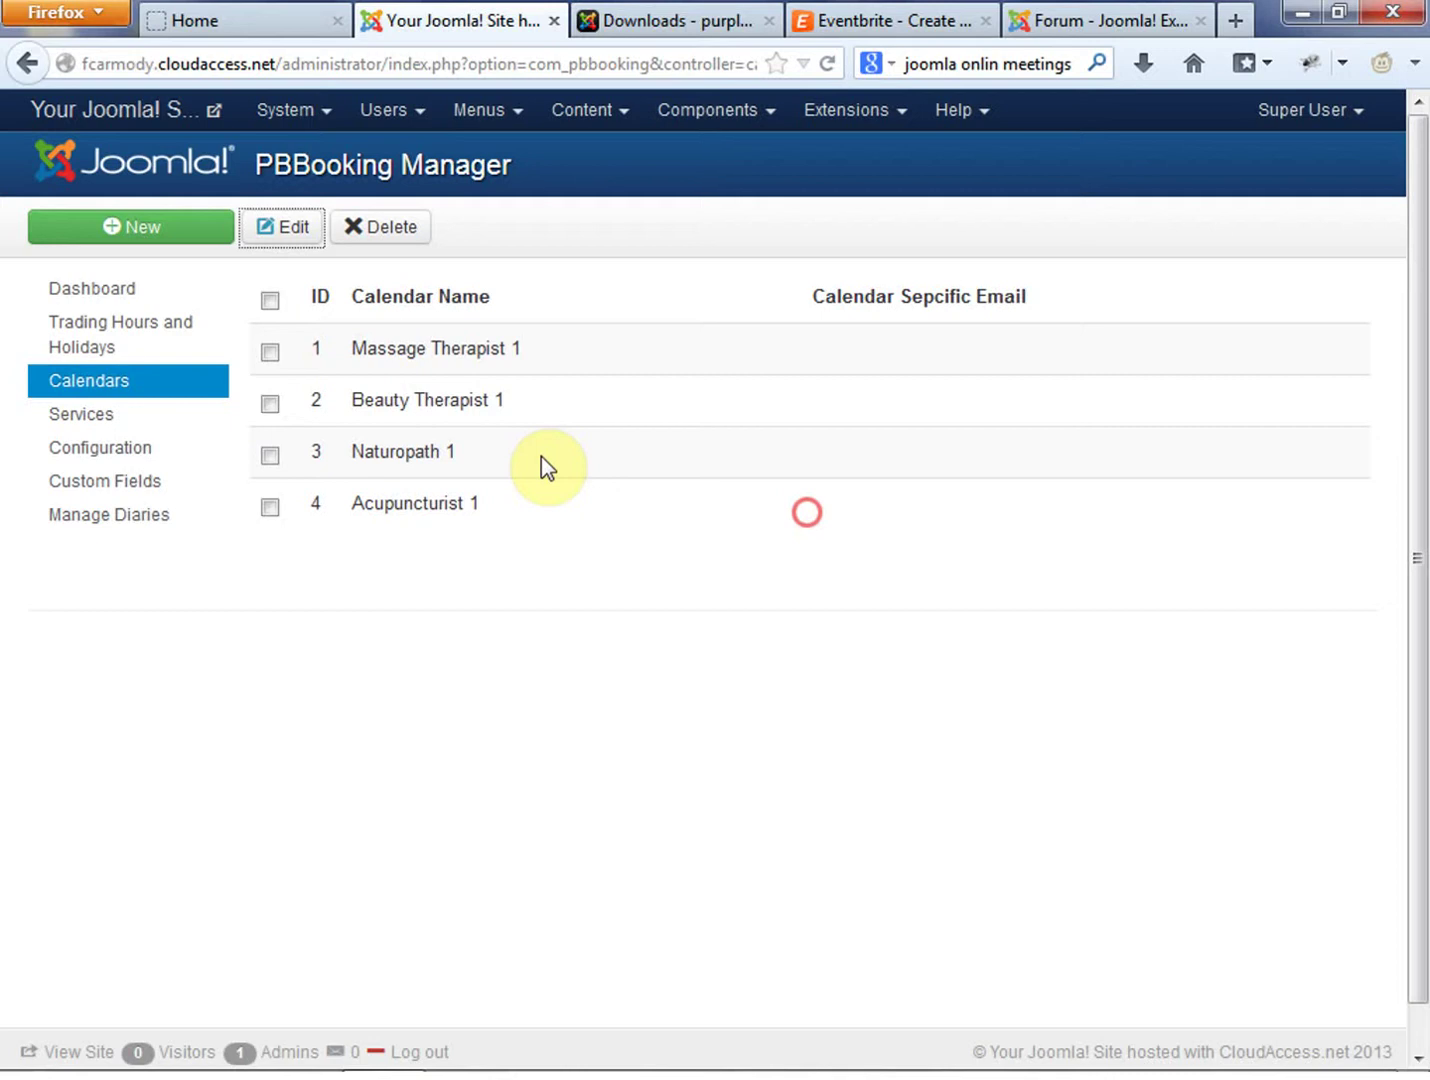
pyautogui.click(269, 403)
pyautogui.click(269, 453)
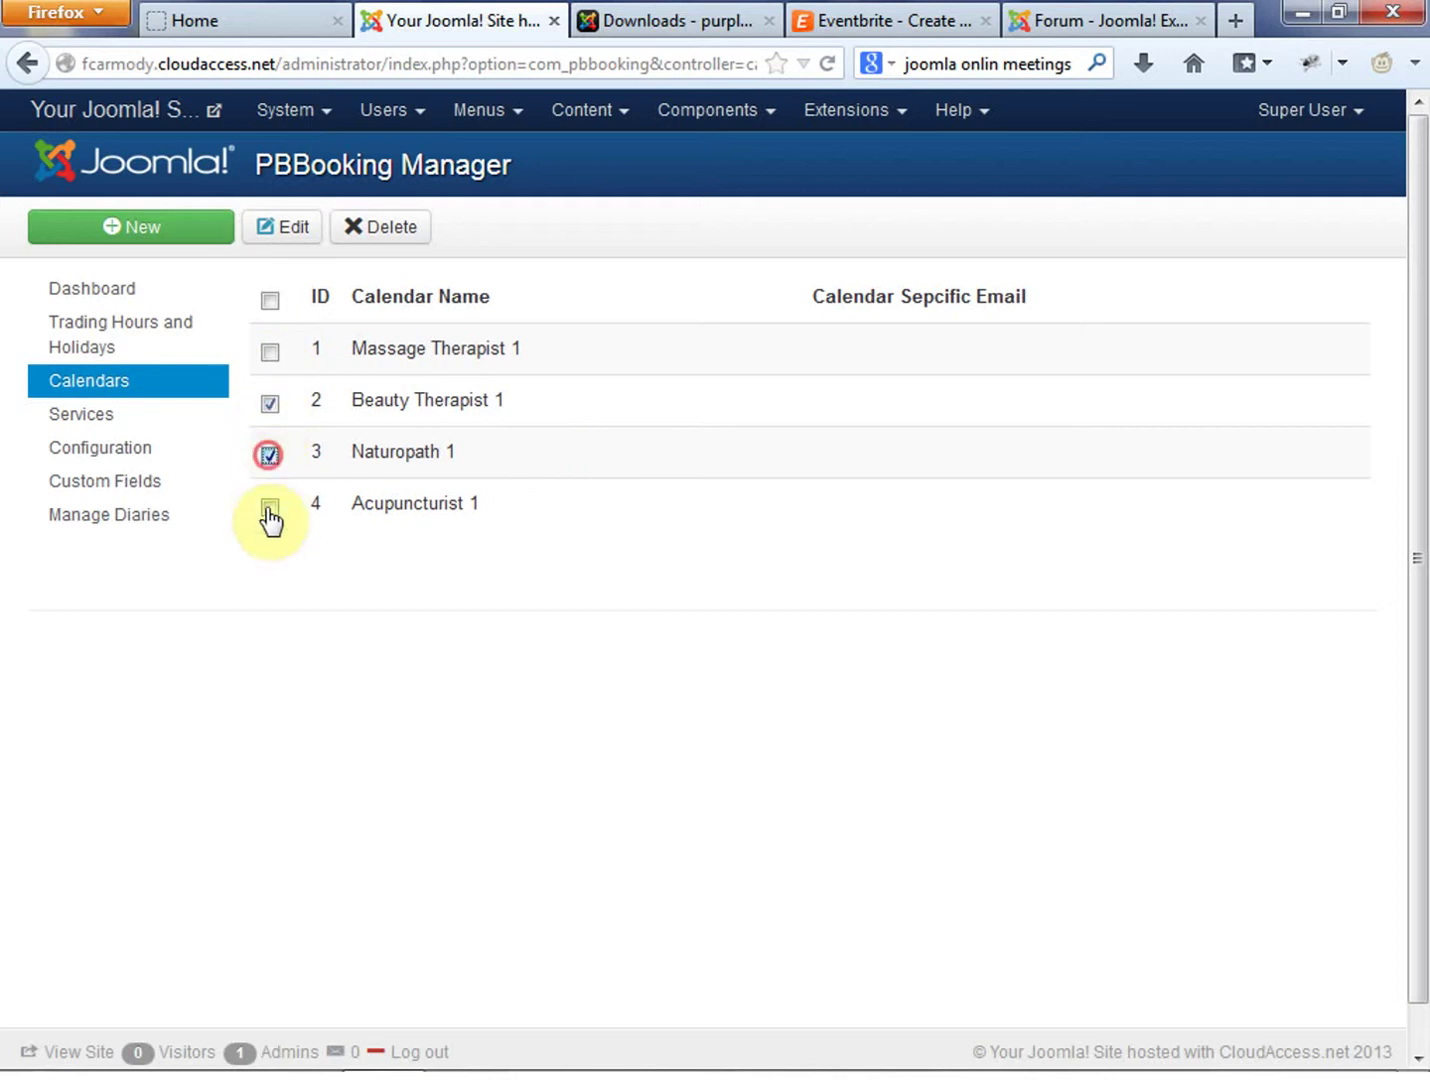
pyautogui.click(403, 229)
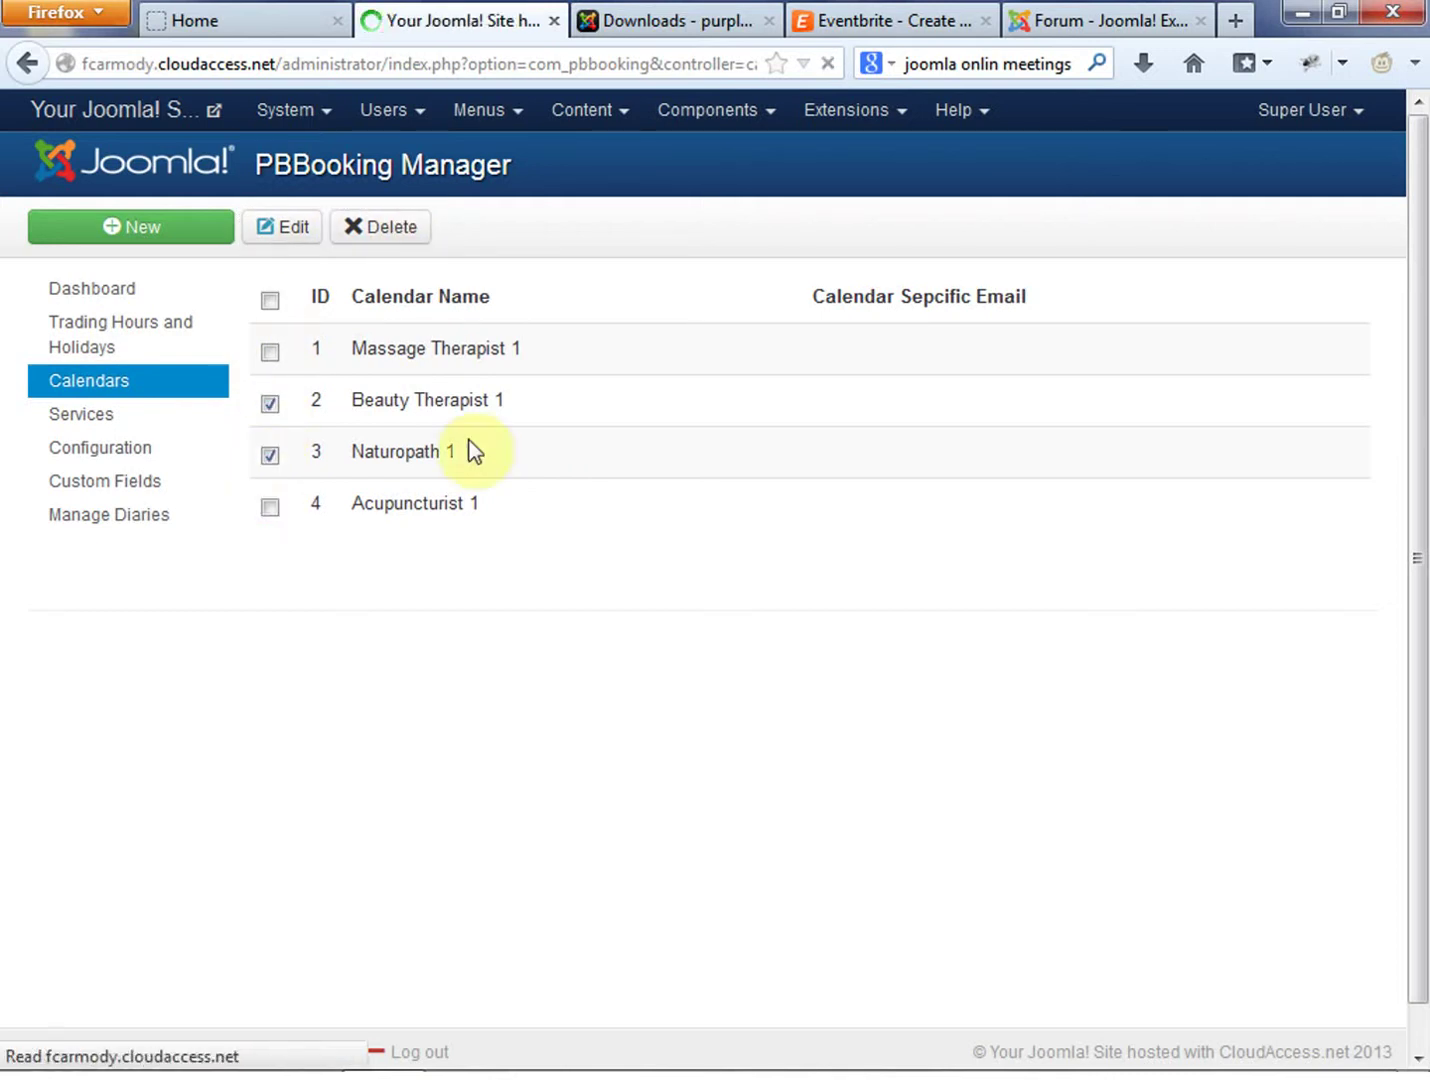
pyautogui.click(283, 403)
pyautogui.click(400, 230)
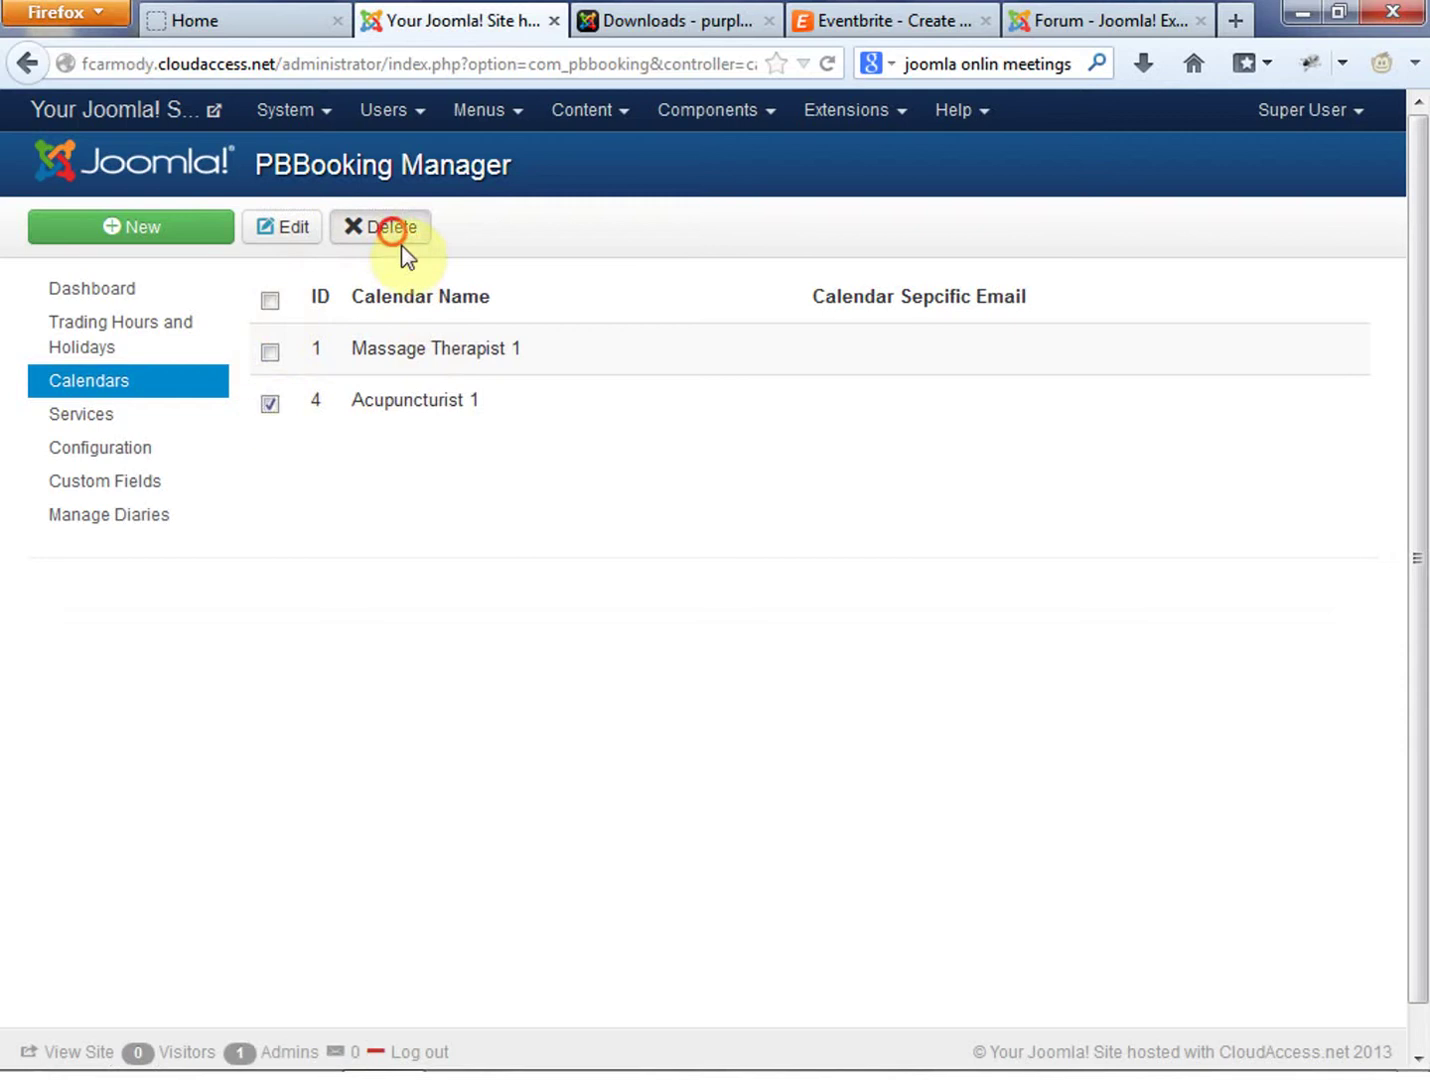
# Rename the Massage Therapist 1 calendar to In Home New Dad Training and save it
pyautogui.click(270, 352)
pyautogui.click(298, 226)
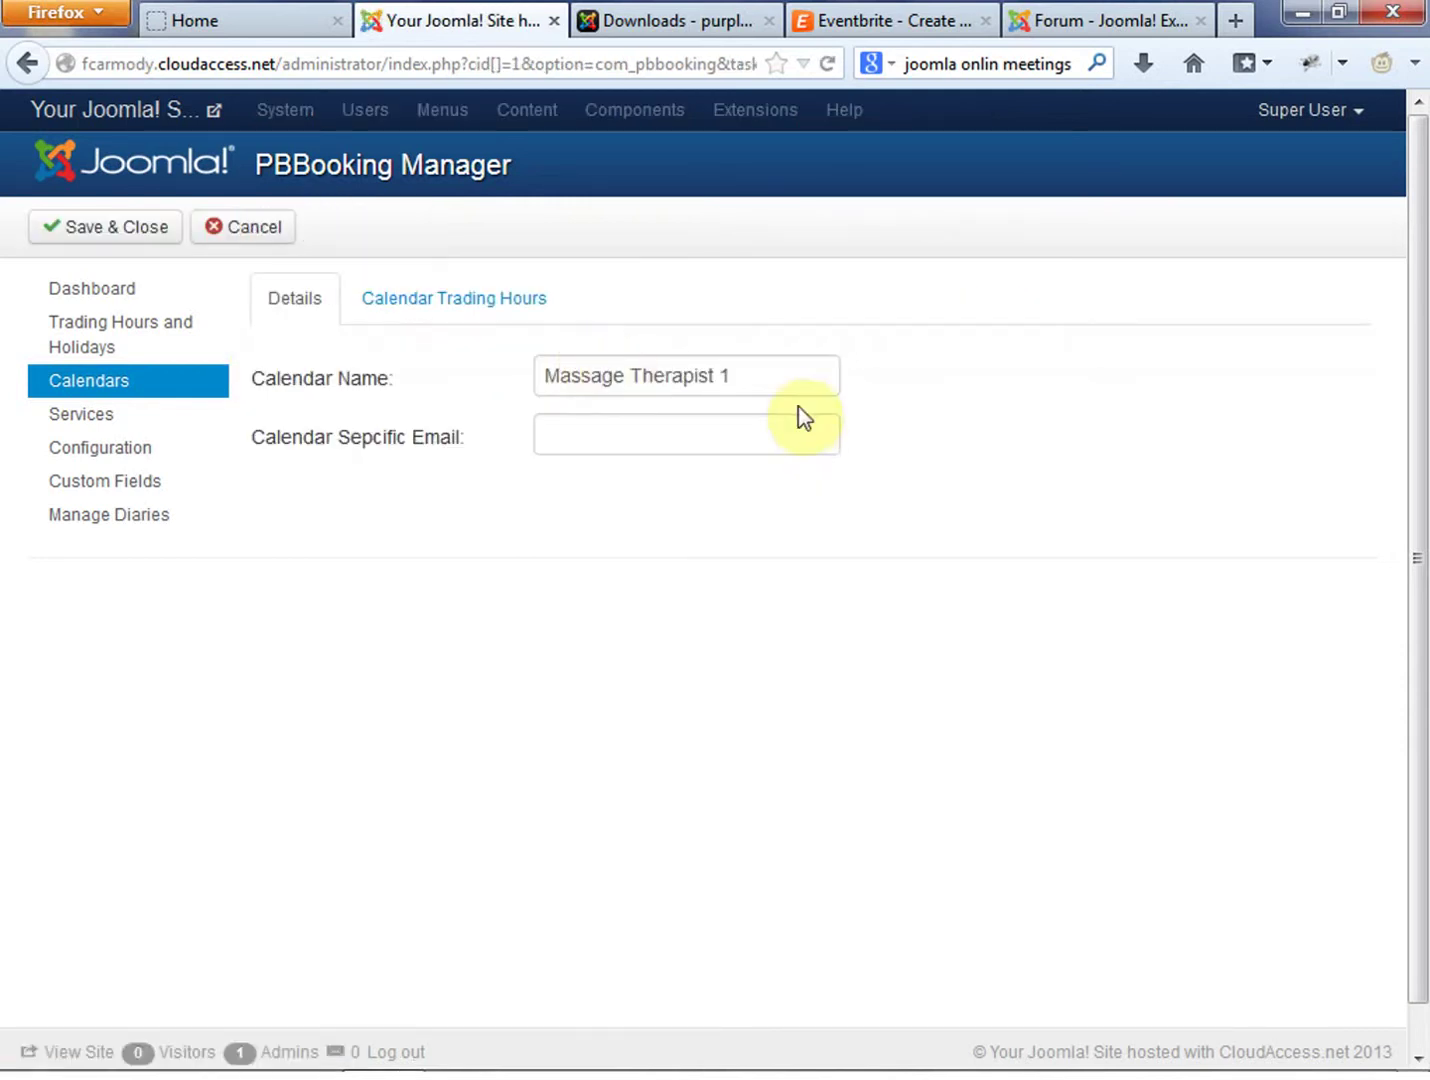
pyautogui.moveTo(792, 377); pyautogui.dragTo(4, 333)
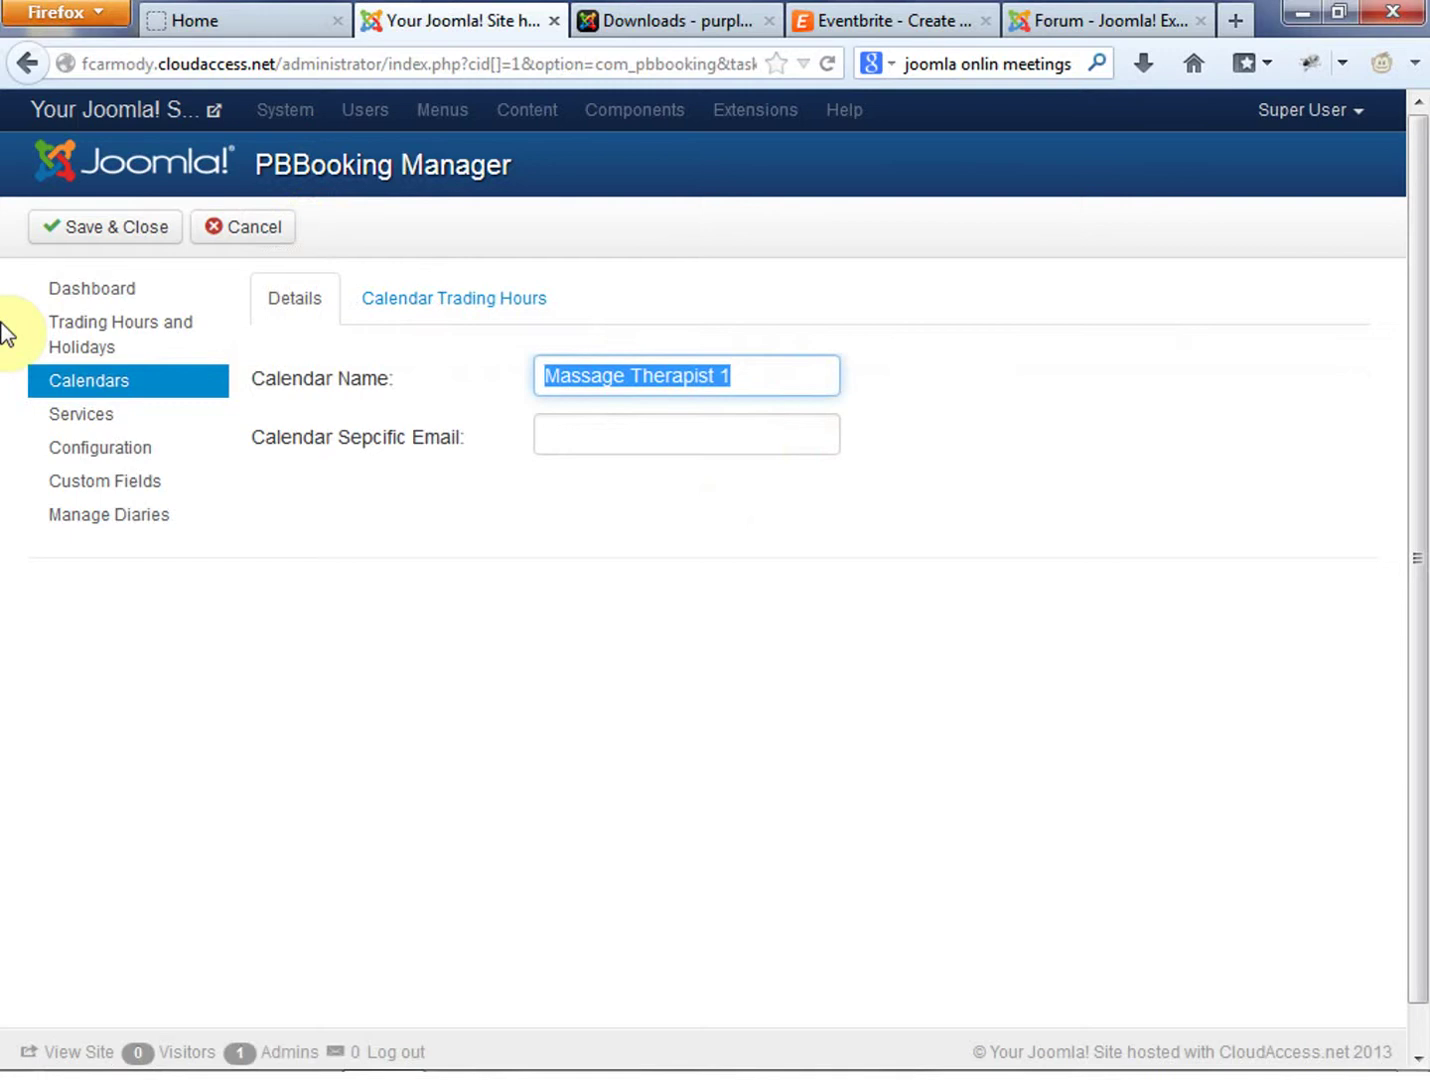
pyautogui.write('New Dad')
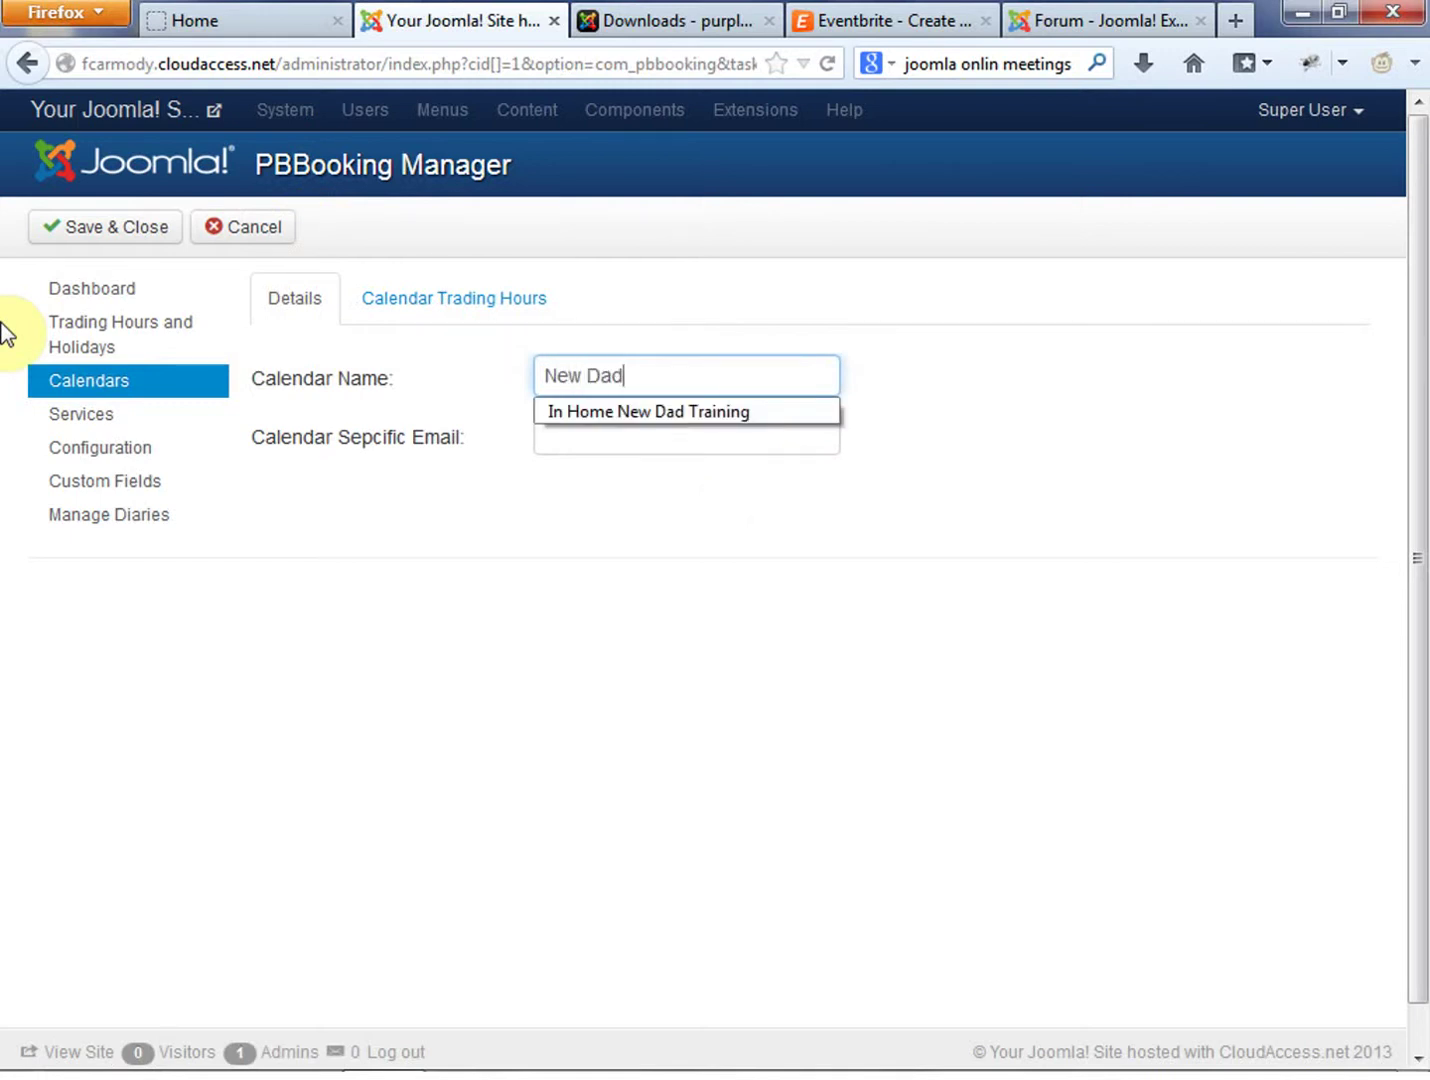
pyautogui.click(598, 412)
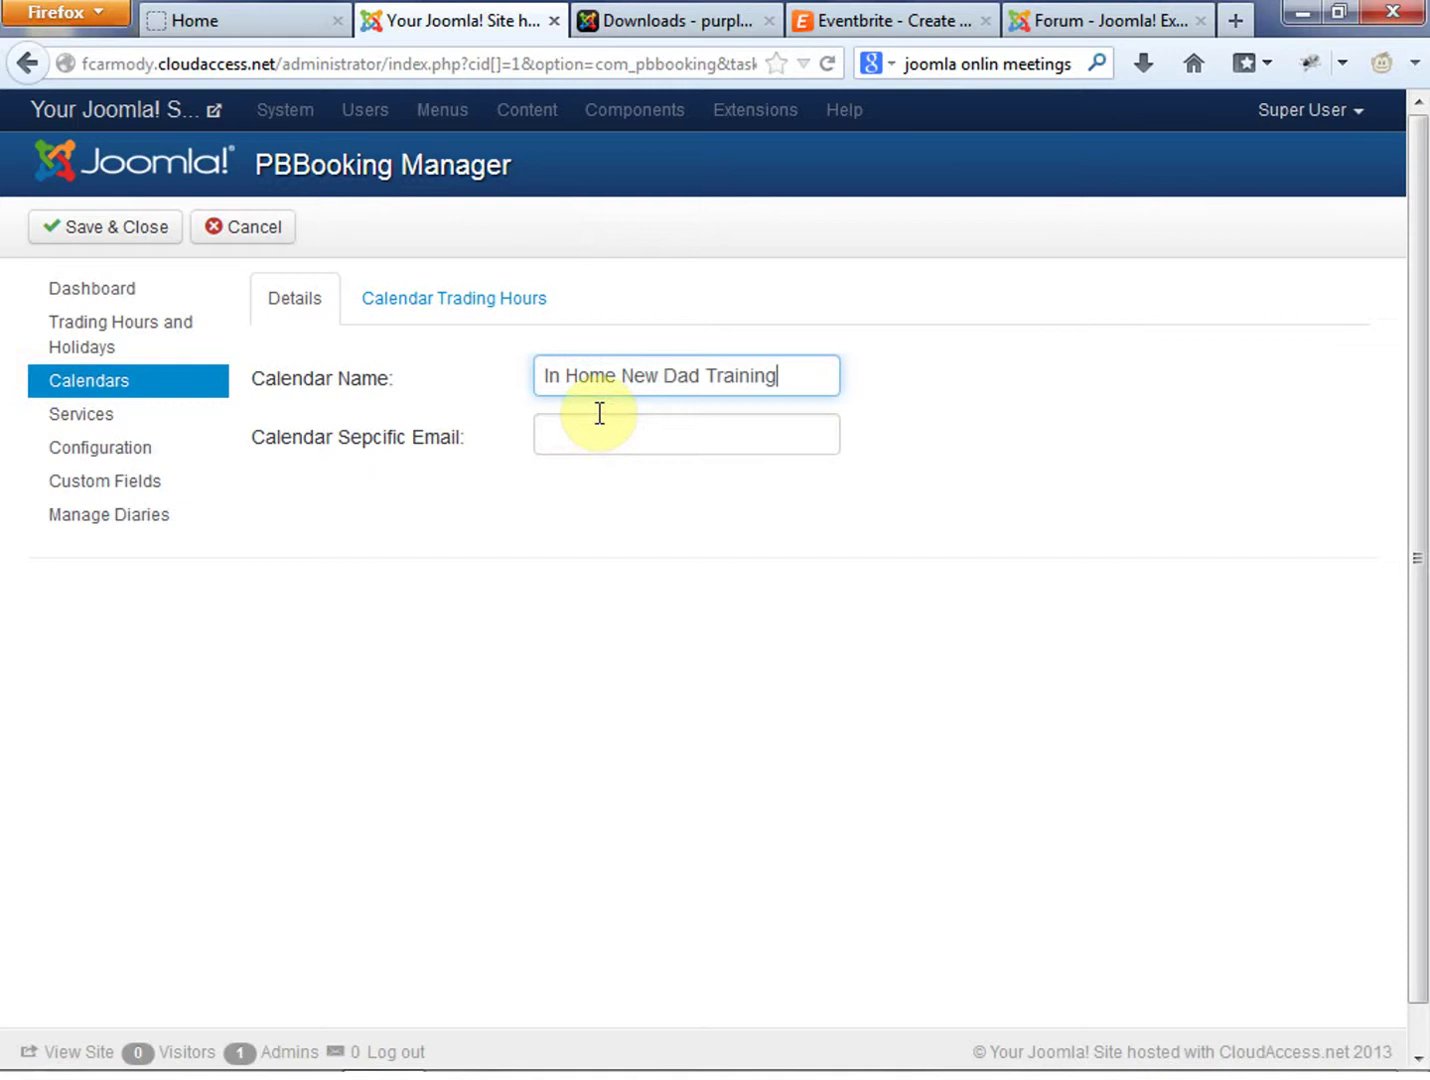
pyautogui.click(610, 425)
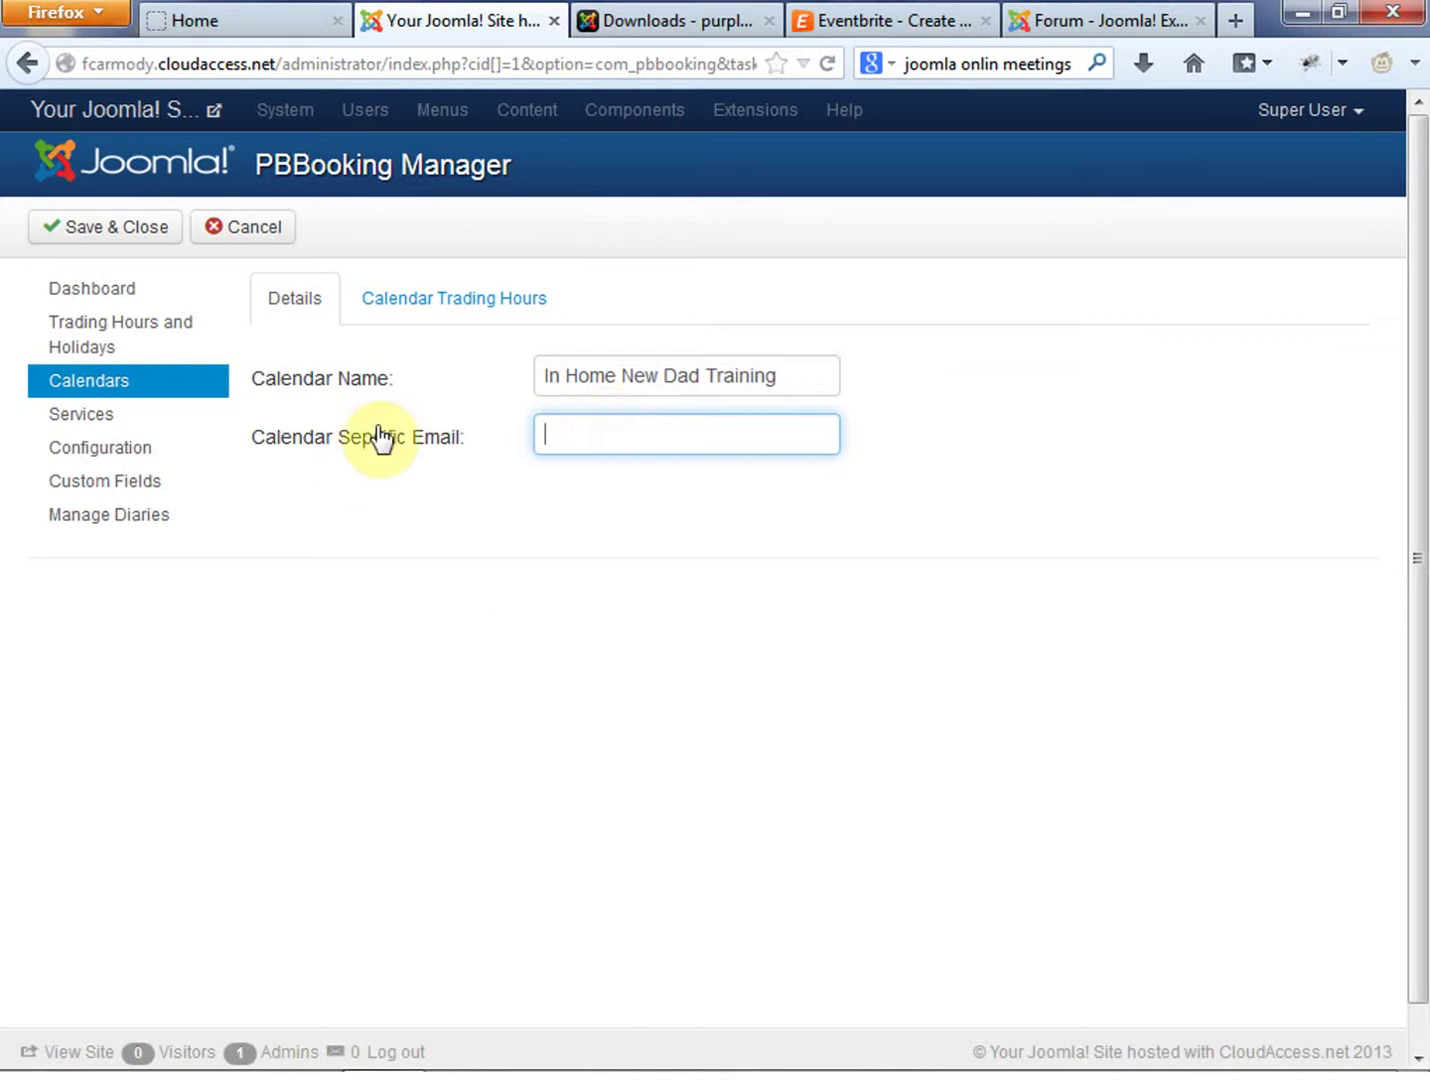
pyautogui.click(453, 306)
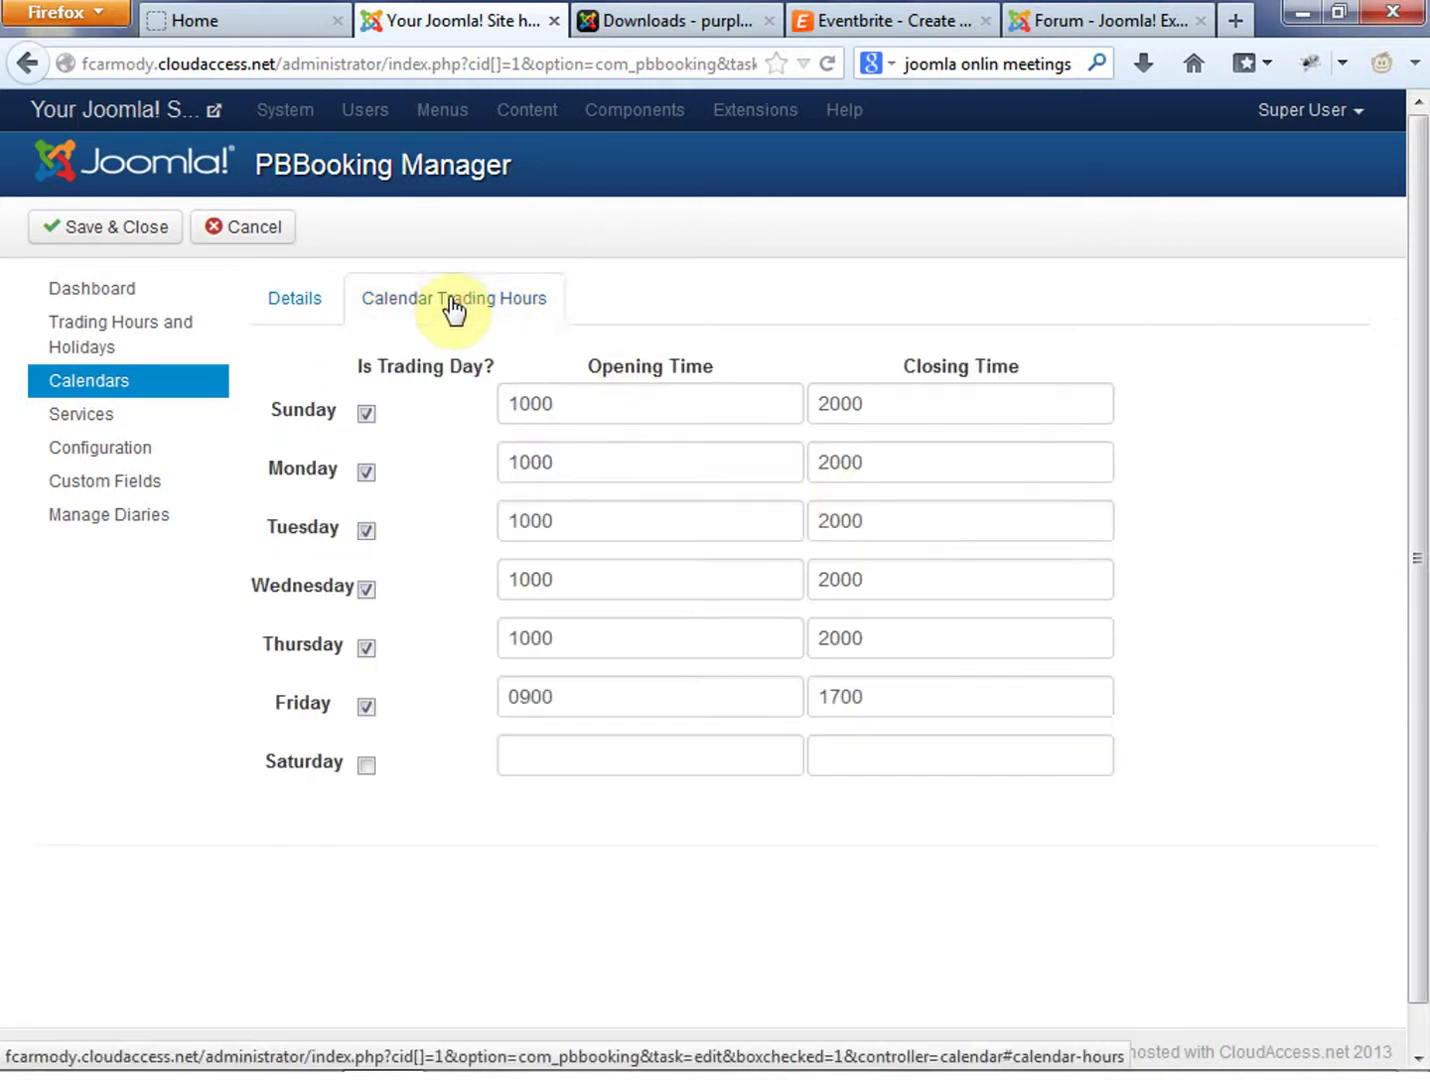
pyautogui.click(328, 296)
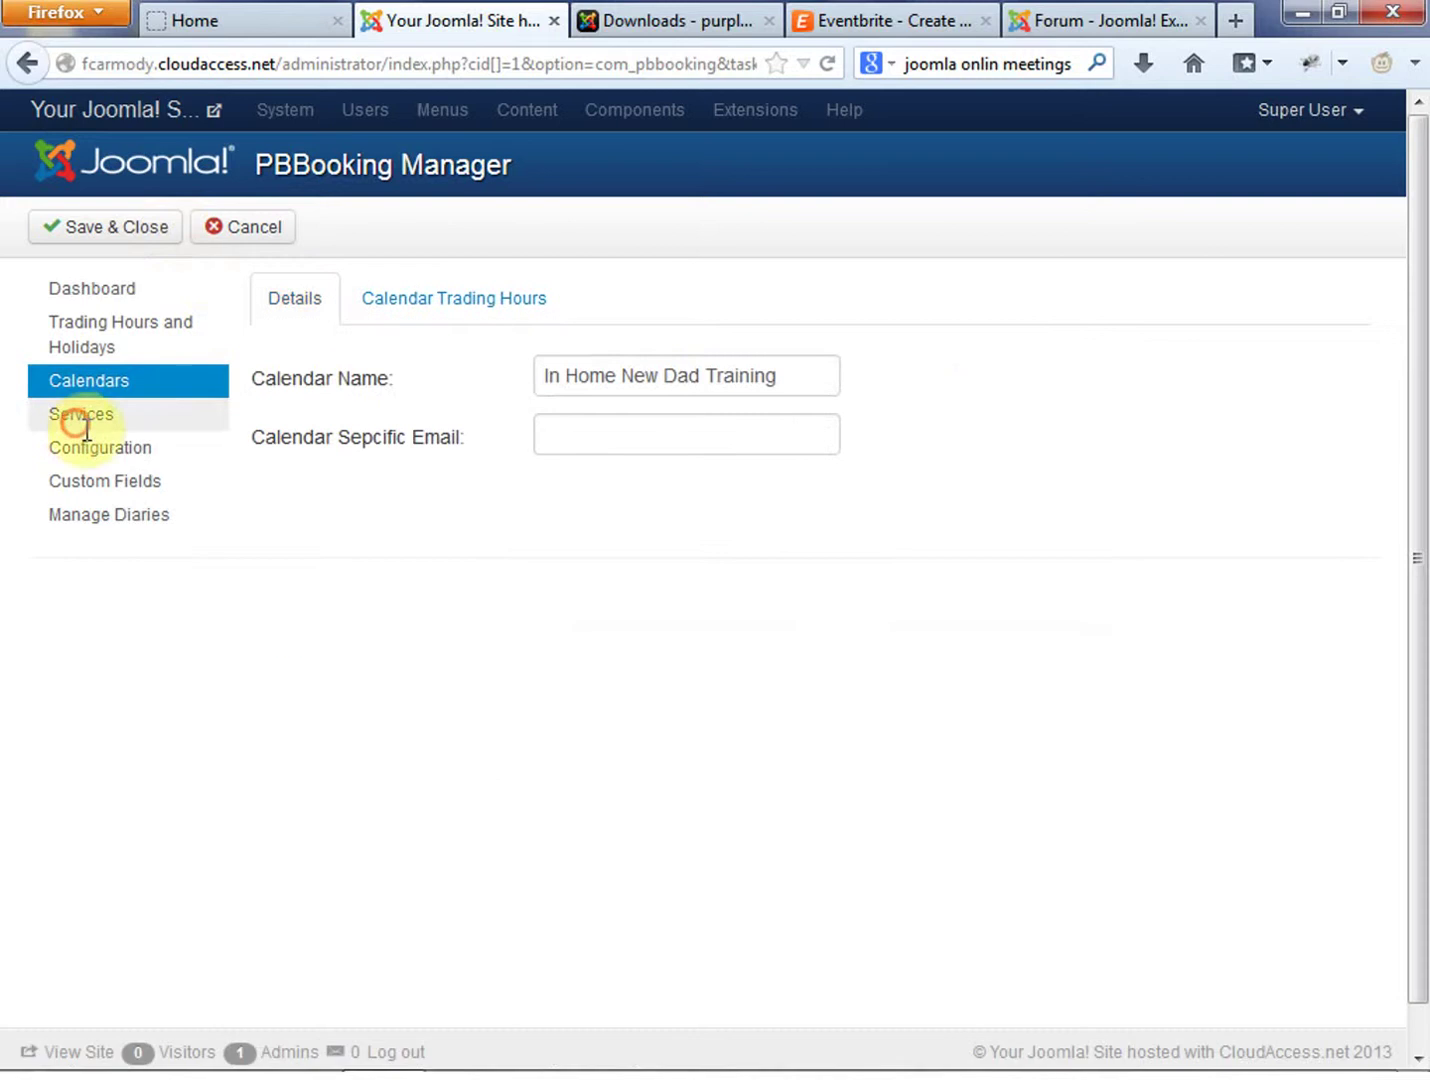
pyautogui.click(110, 515)
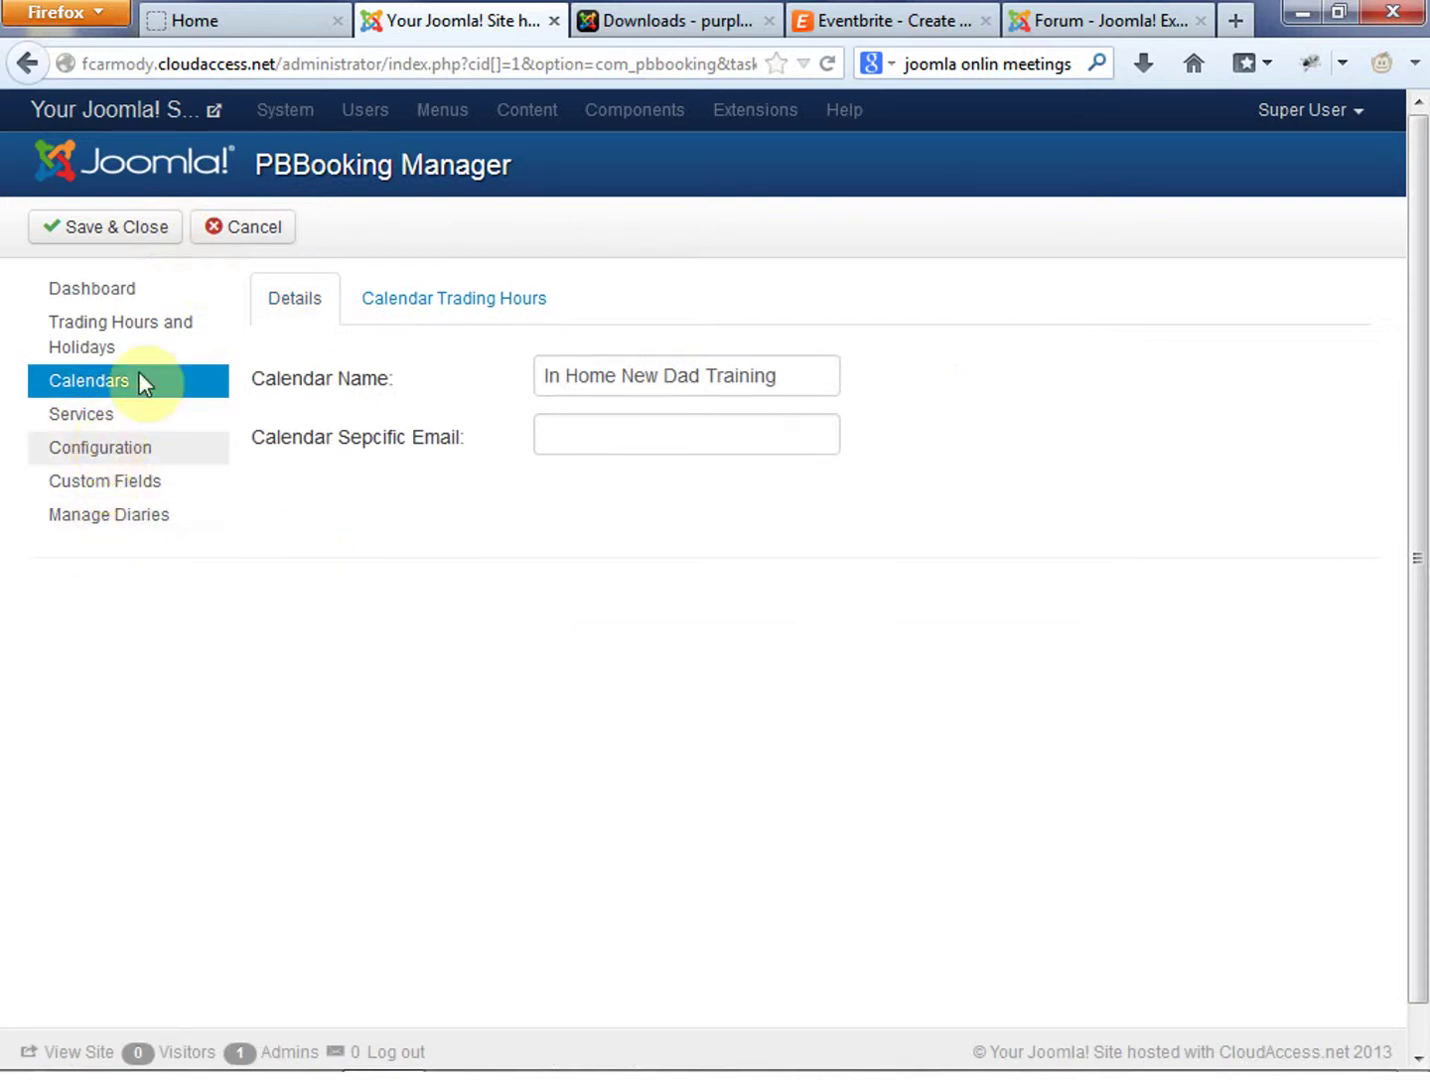
pyautogui.click(133, 243)
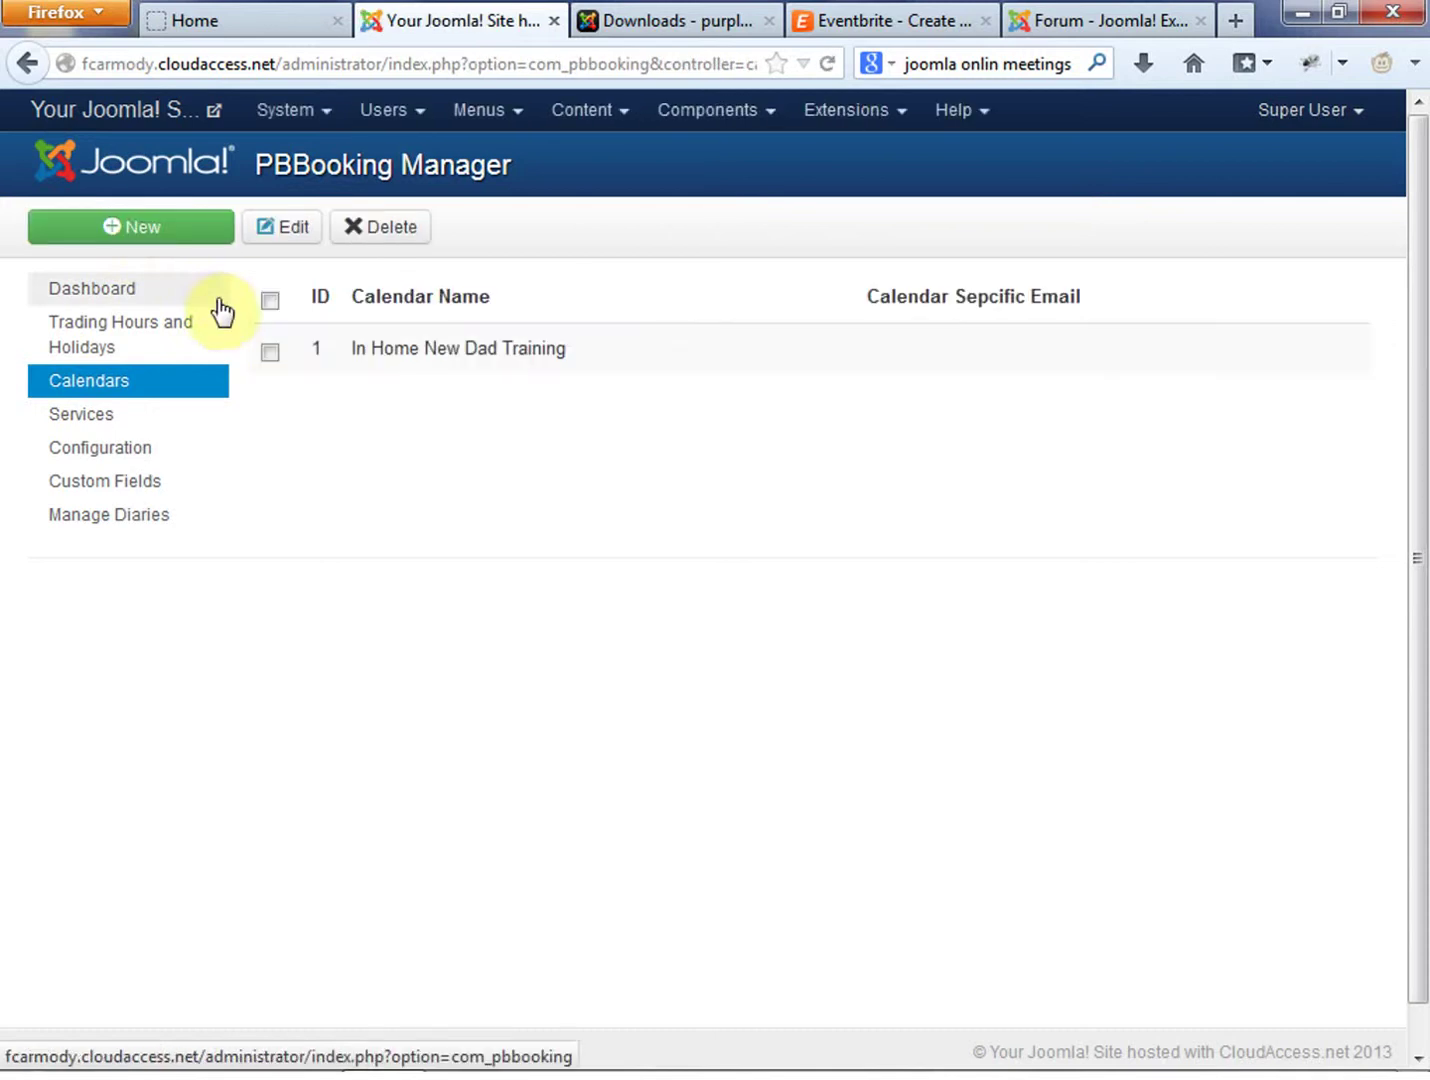
pyautogui.click(125, 450)
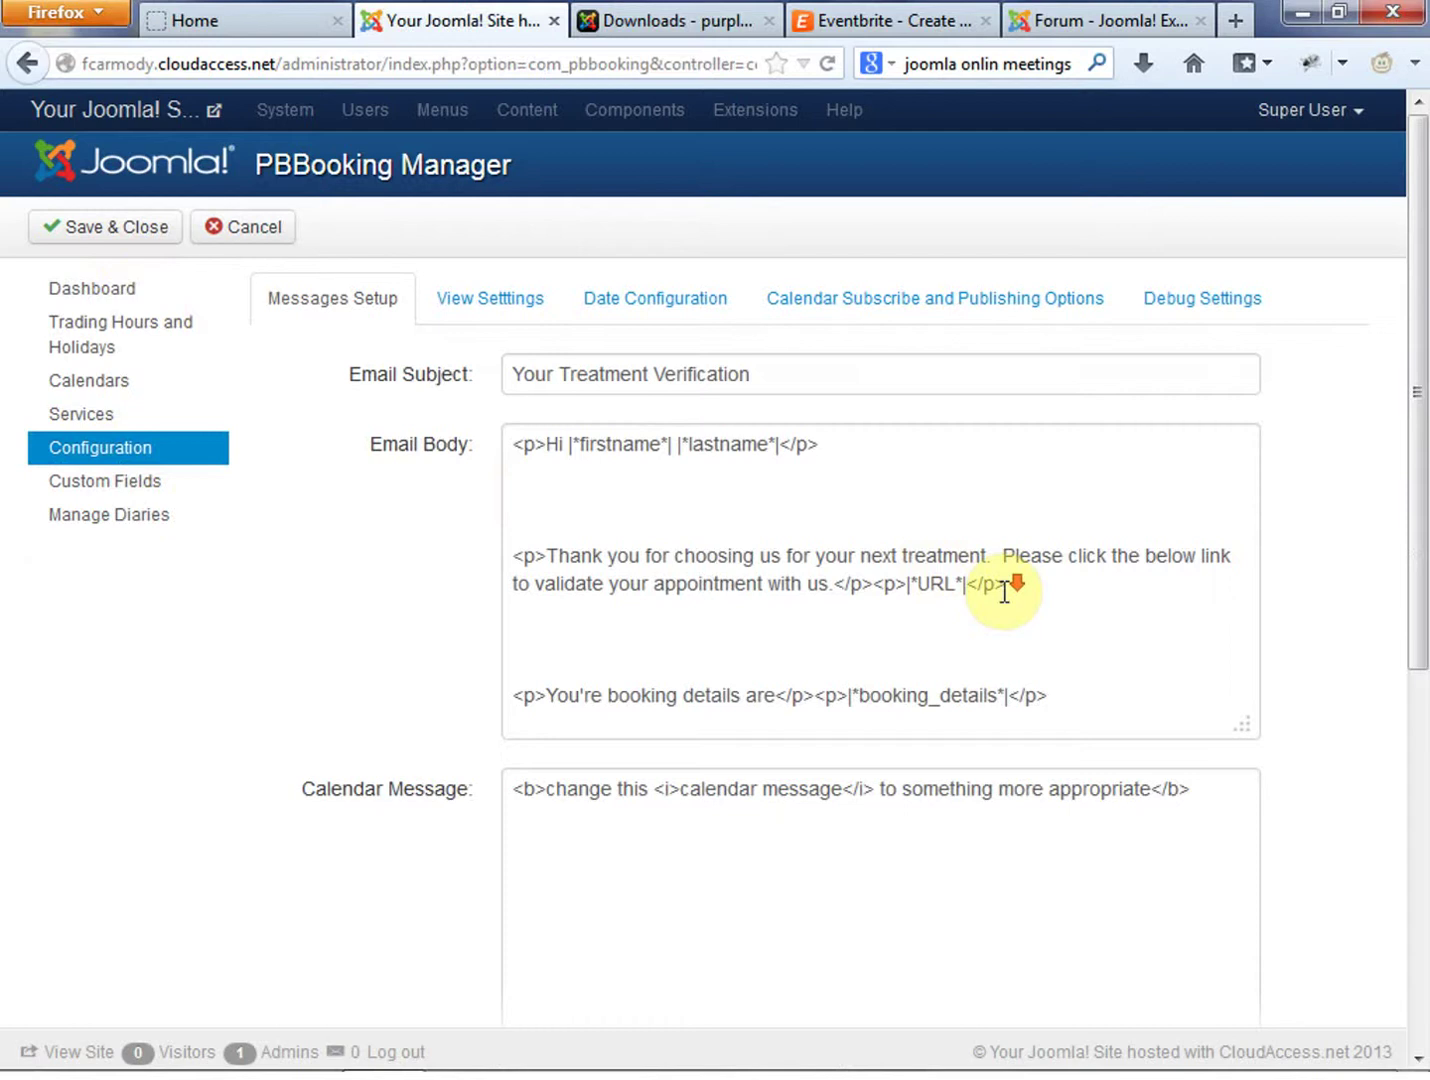
# Replace 'Treatment' in the email subject with the In Home New Dad Training wording
pyautogui.scroll(-5, 1000, 584)
pyautogui.scroll(5, 1007, 585)
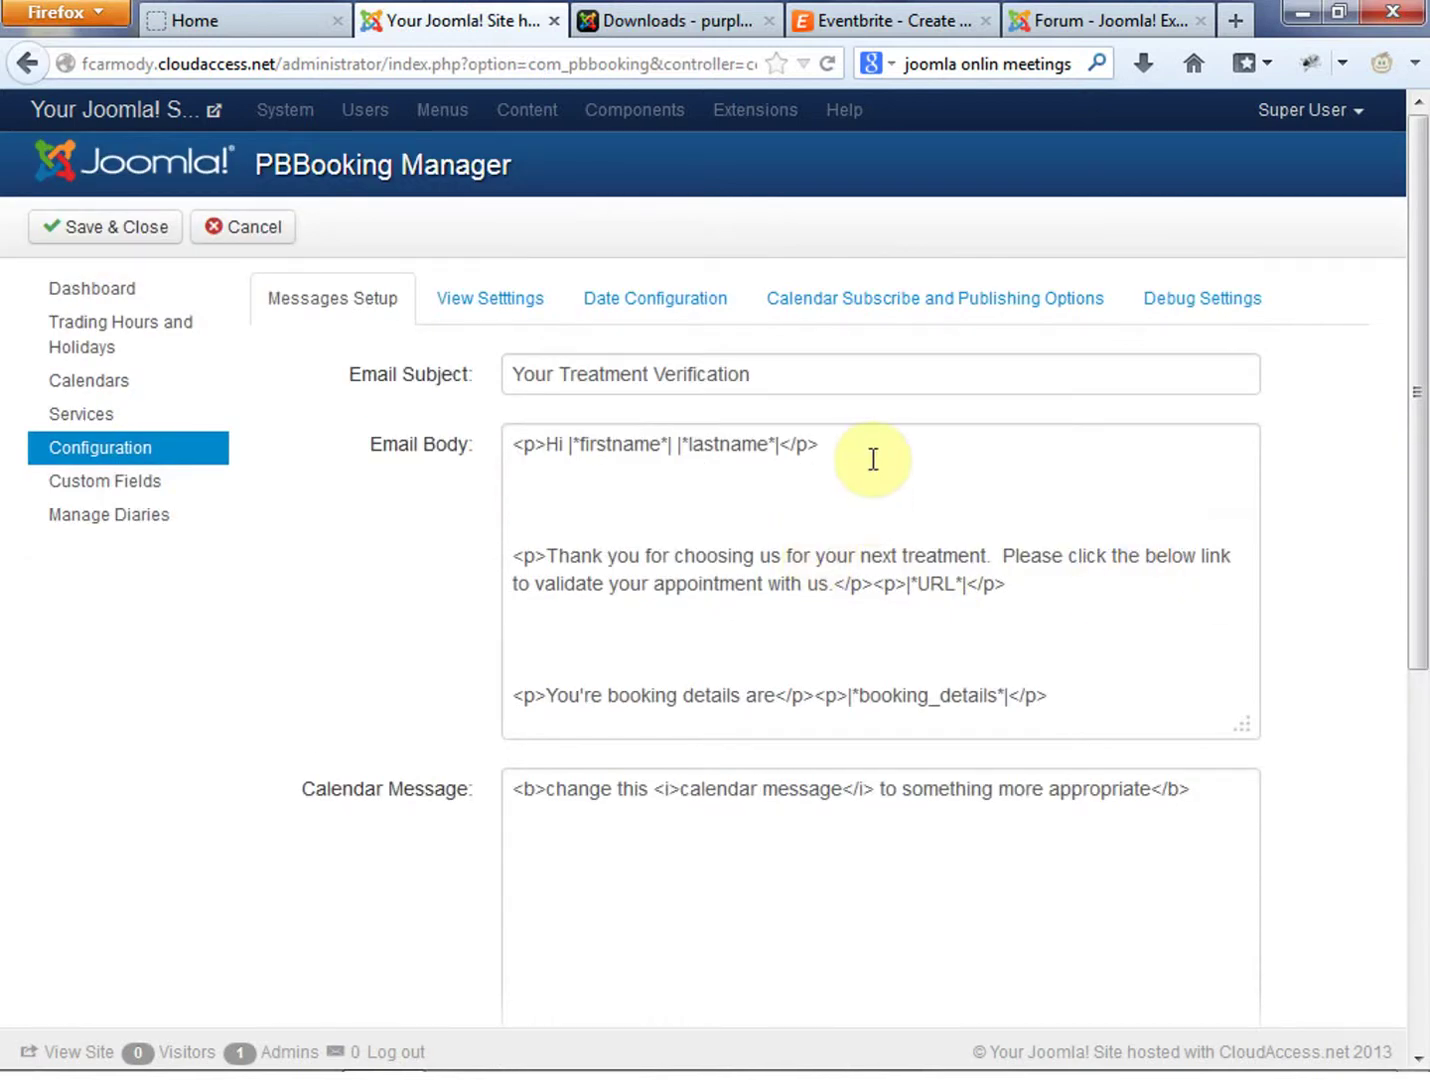
pyautogui.moveTo(1413, 463); pyautogui.dragTo(1422, 406)
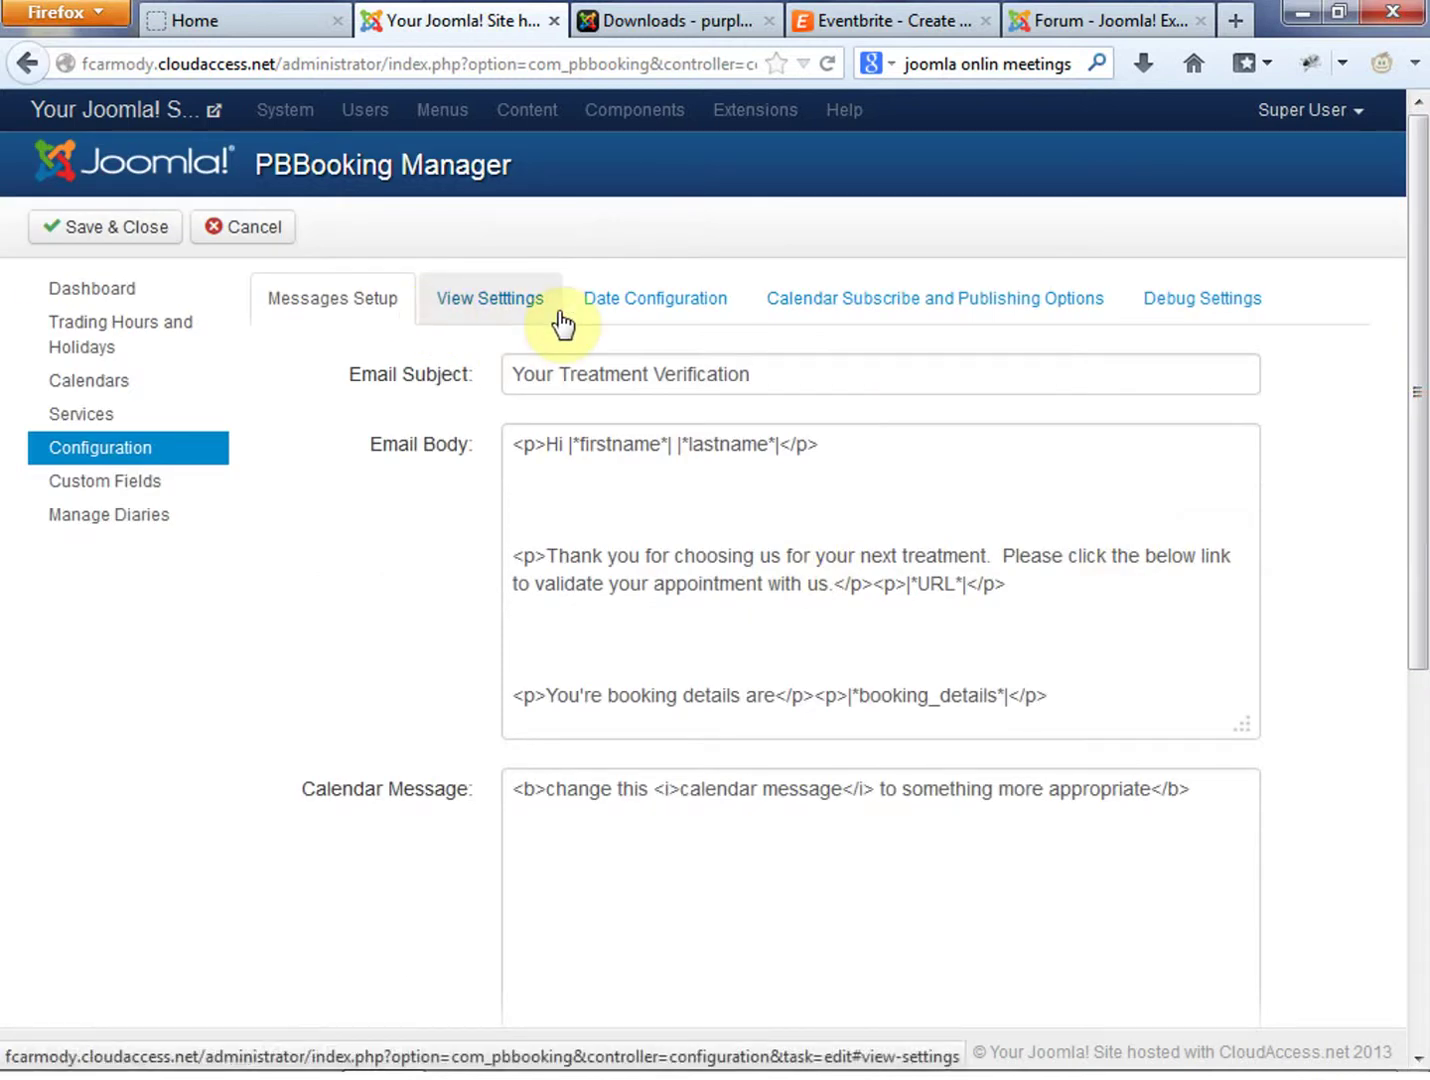
pyautogui.moveTo(820, 372); pyautogui.dragTo(564, 377)
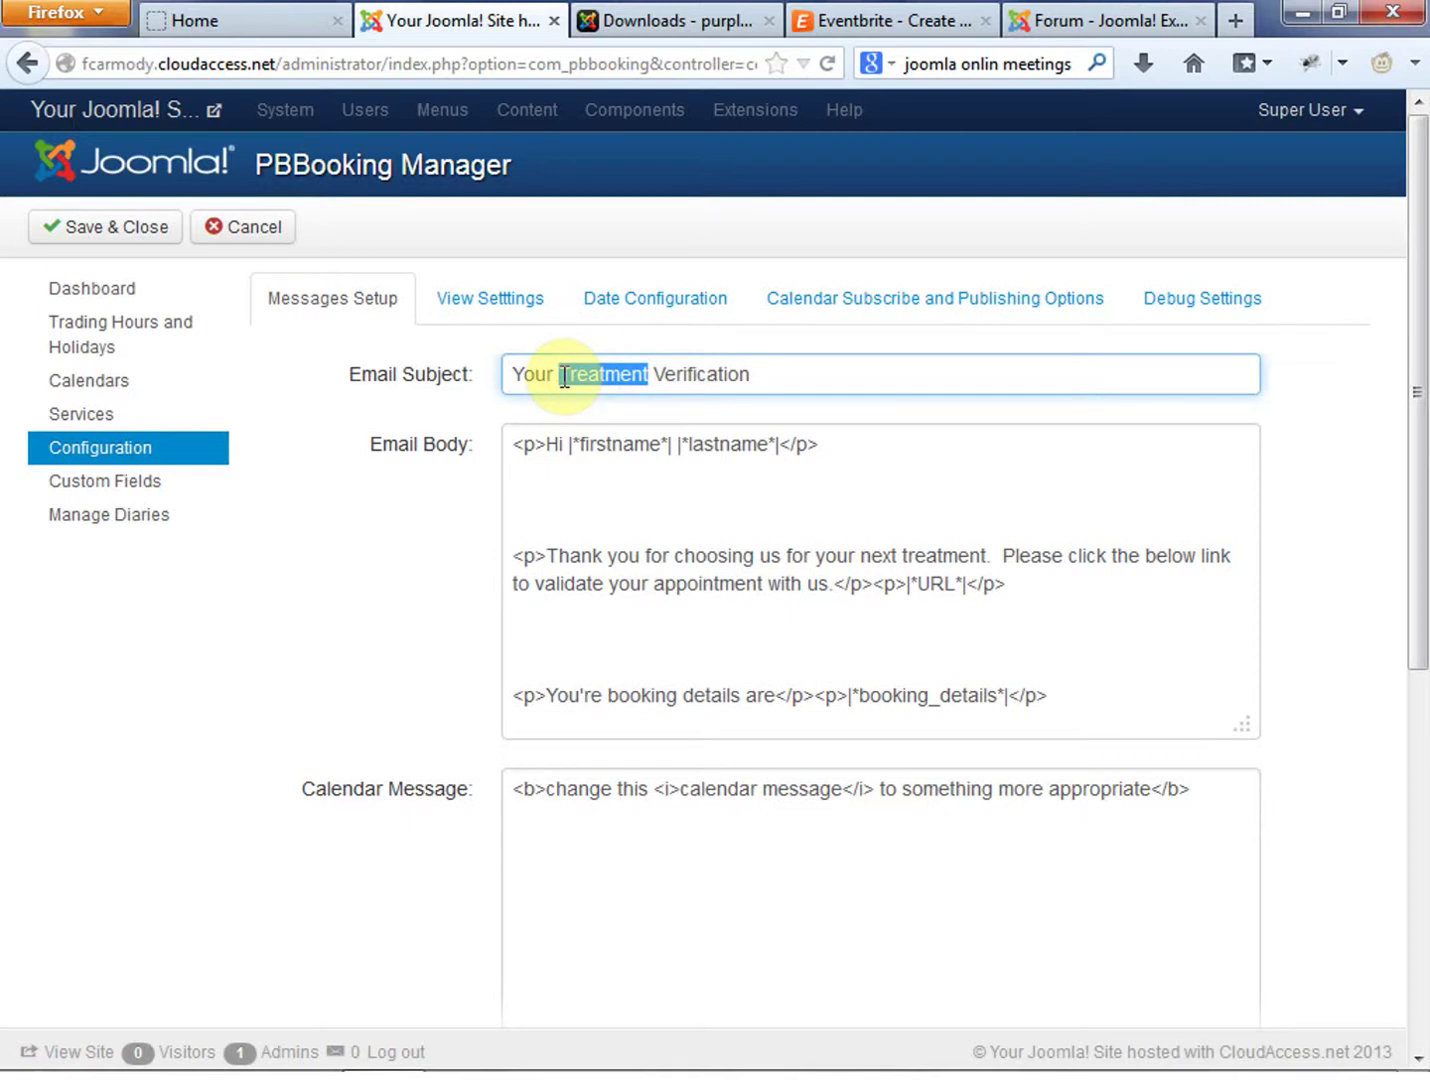
pyautogui.write('In Home')
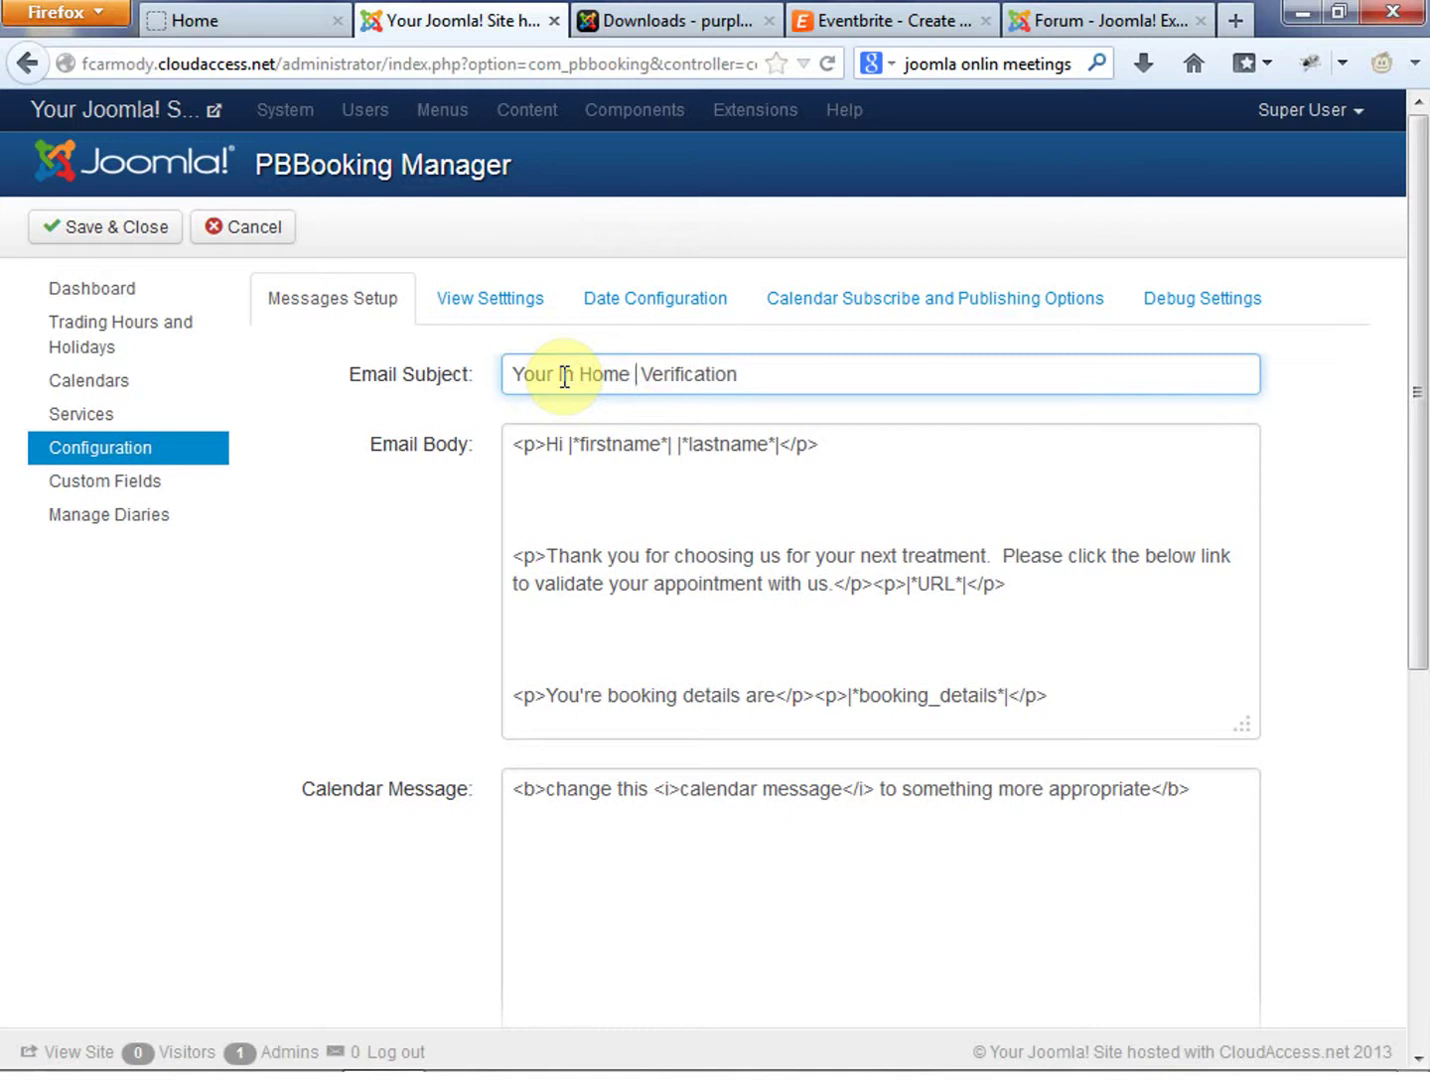
pyautogui.write(' New Dad ')
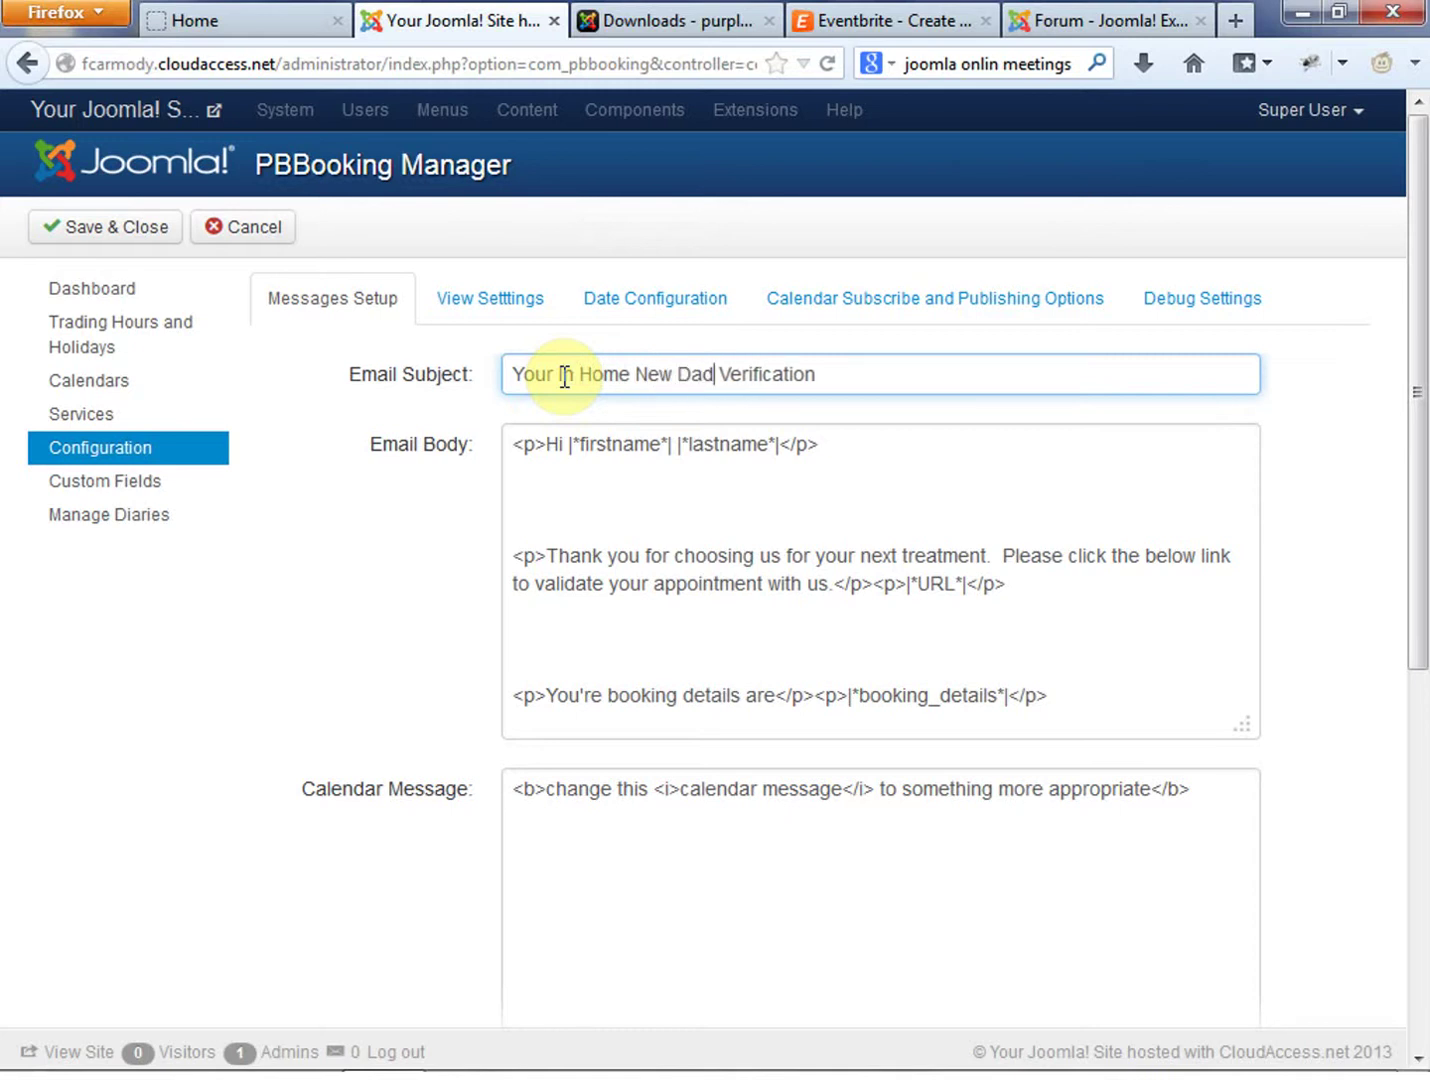
pyautogui.write('raing')
pyautogui.press('BackSpace')
pyautogui.press('BackSpace')
pyautogui.press('BackSpace')
pyautogui.press('BackSpace')
pyautogui.press('BackSpace')
pyautogui.write('Traing')
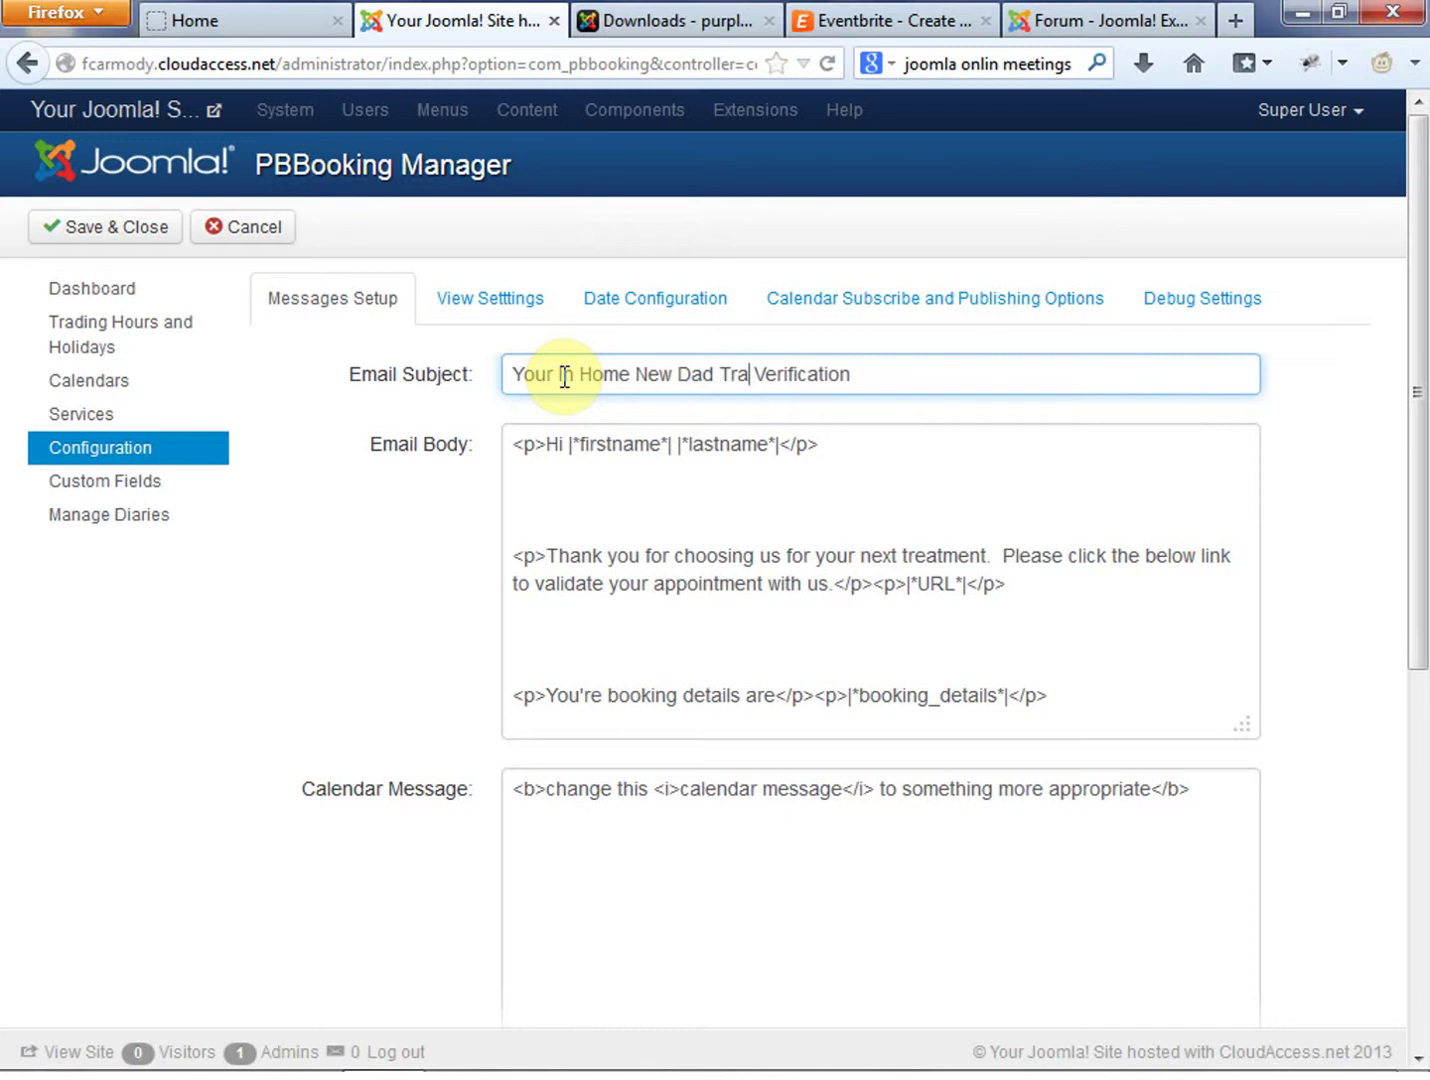
pyautogui.press('BackSpace')
pyautogui.write('in')
# Change 'next treatment' in the email body to 'new dad training' so it reads 'your new dad training'
pyautogui.click(903, 576)
pyautogui.click(1124, 577)
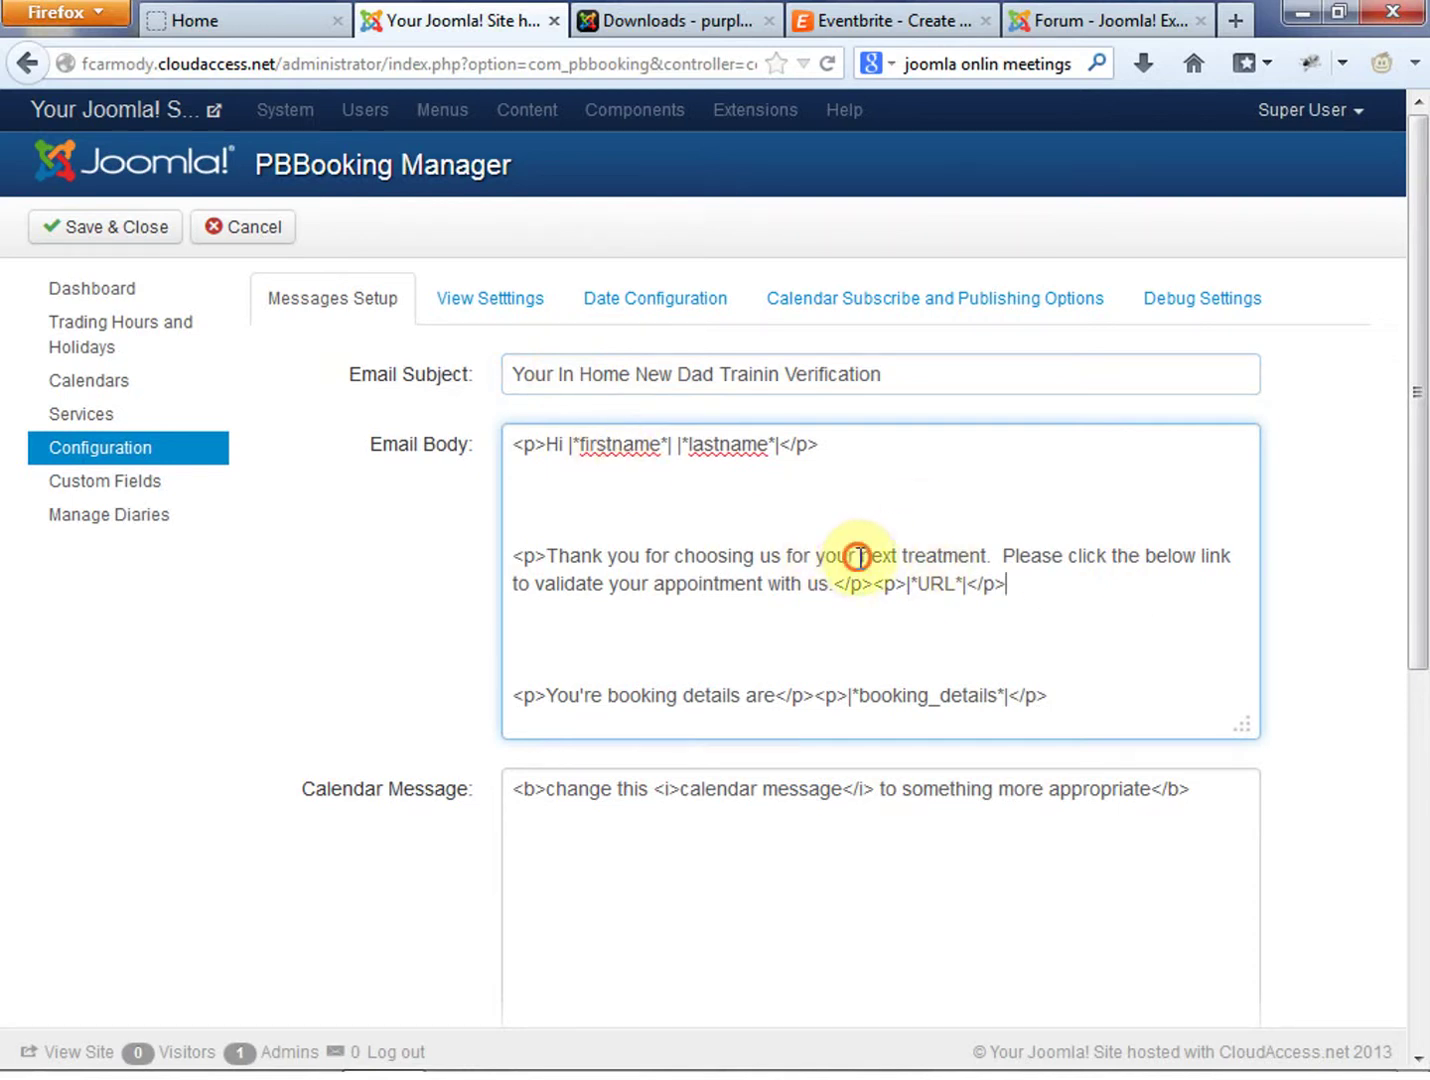
pyautogui.moveTo(859, 557); pyautogui.dragTo(997, 557)
pyautogui.write('new dad tra')
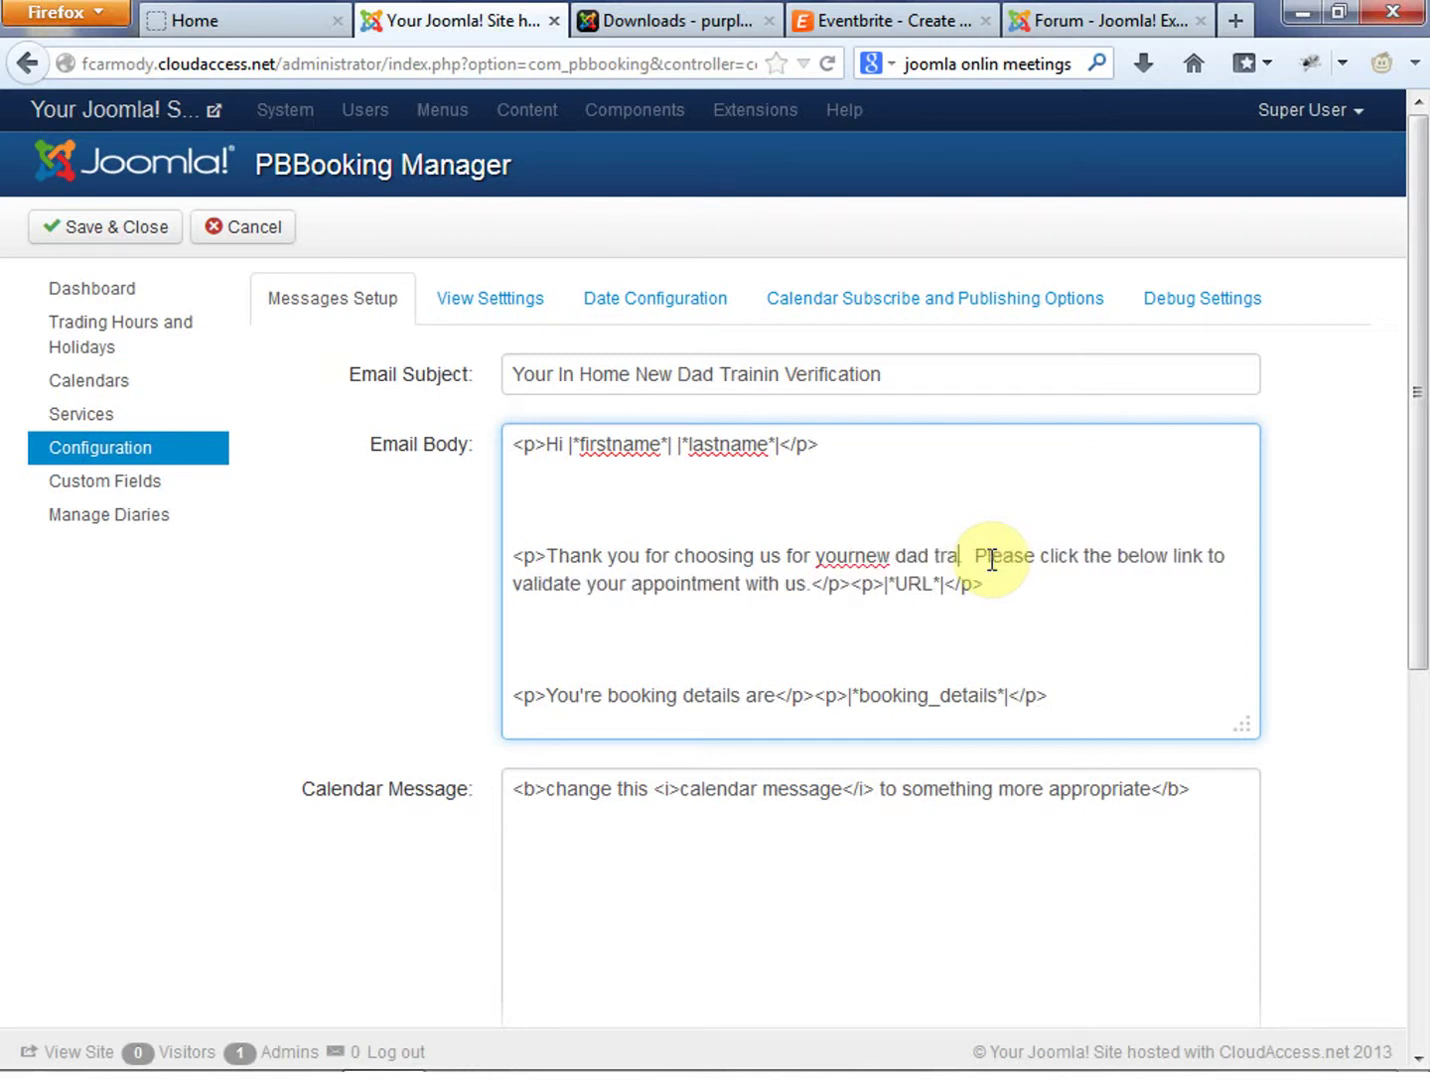
pyautogui.write('ining')
pyautogui.click(853, 558)
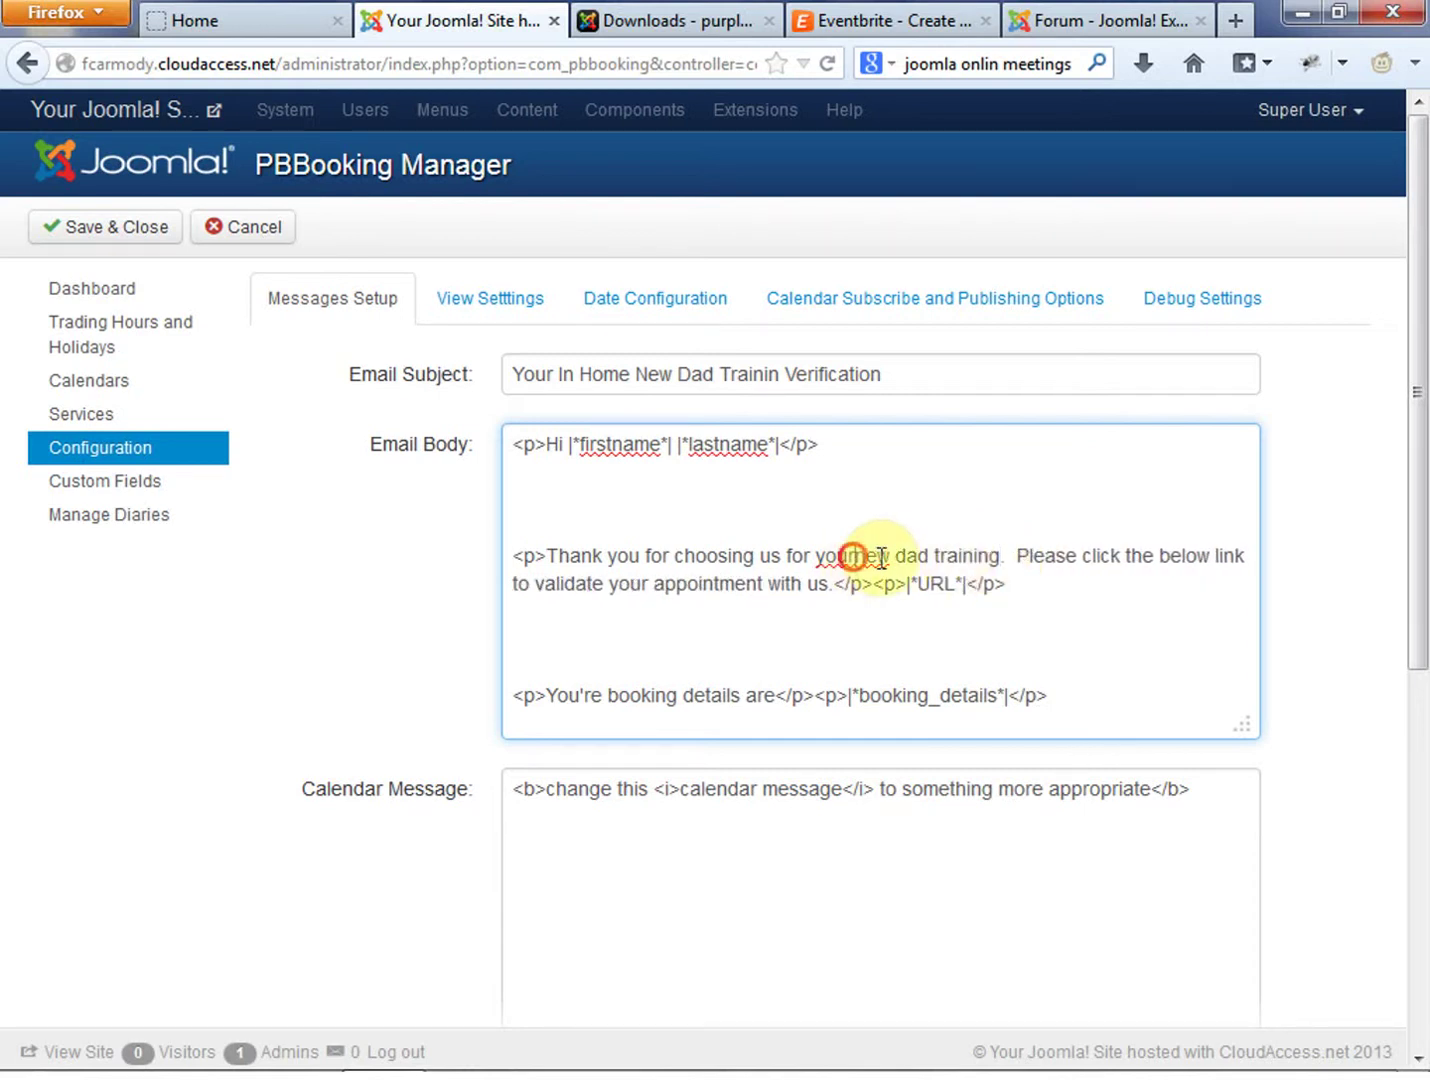
pyautogui.click(1127, 600)
pyautogui.scroll(-1, 1128, 648)
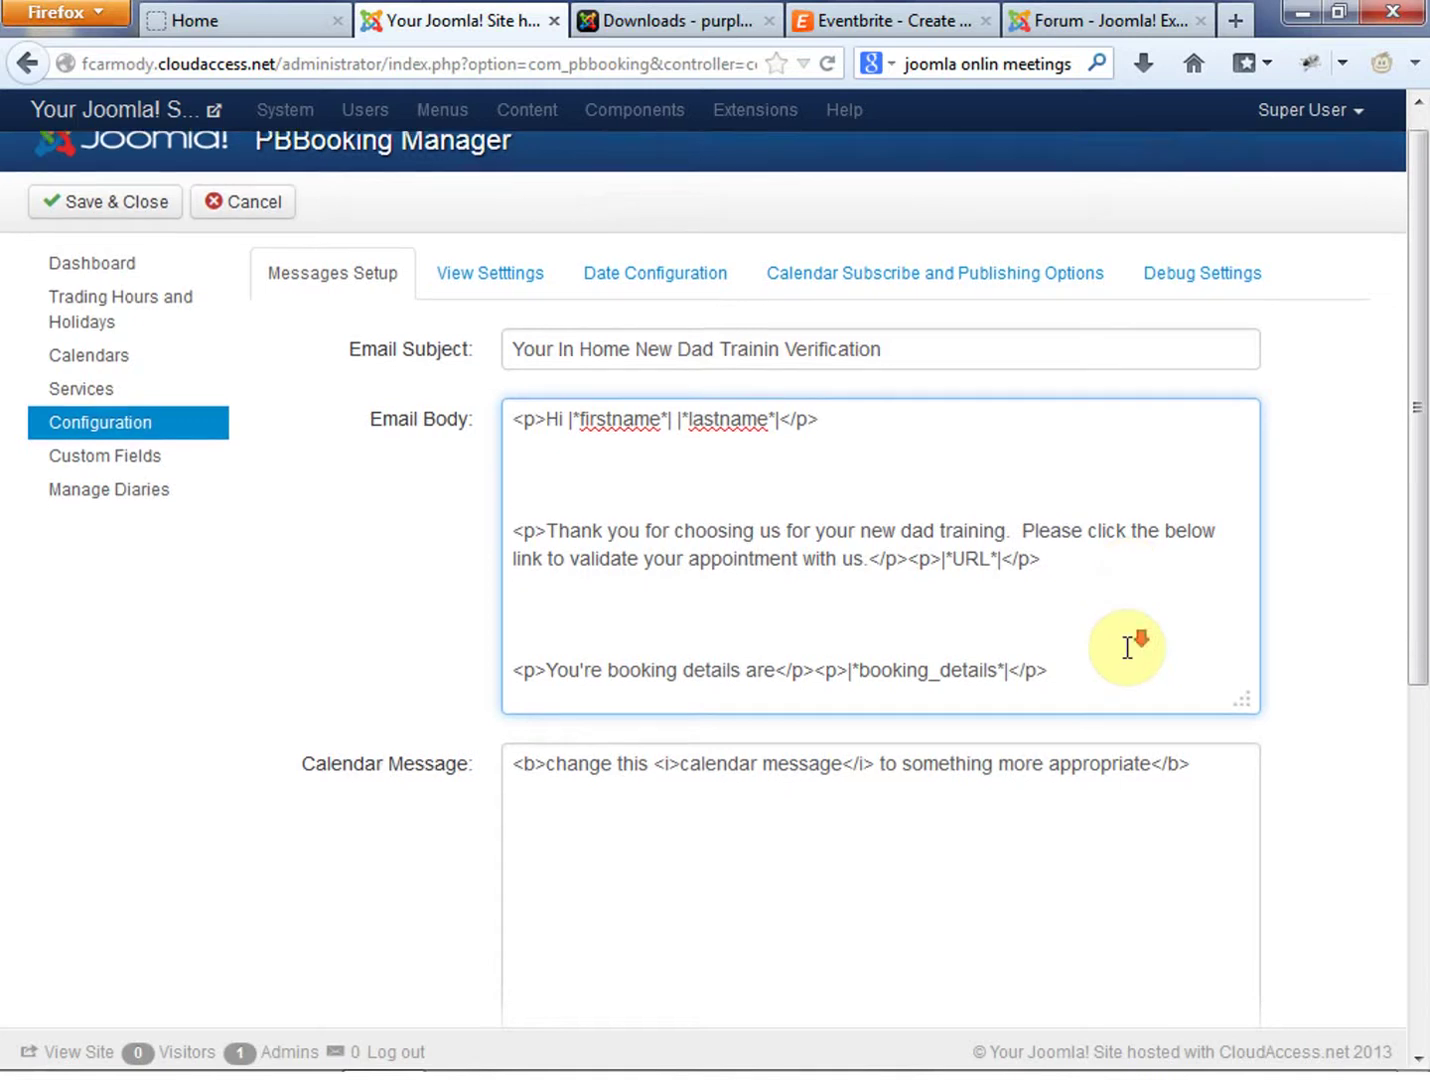
pyautogui.scroll(-5, 1127, 648)
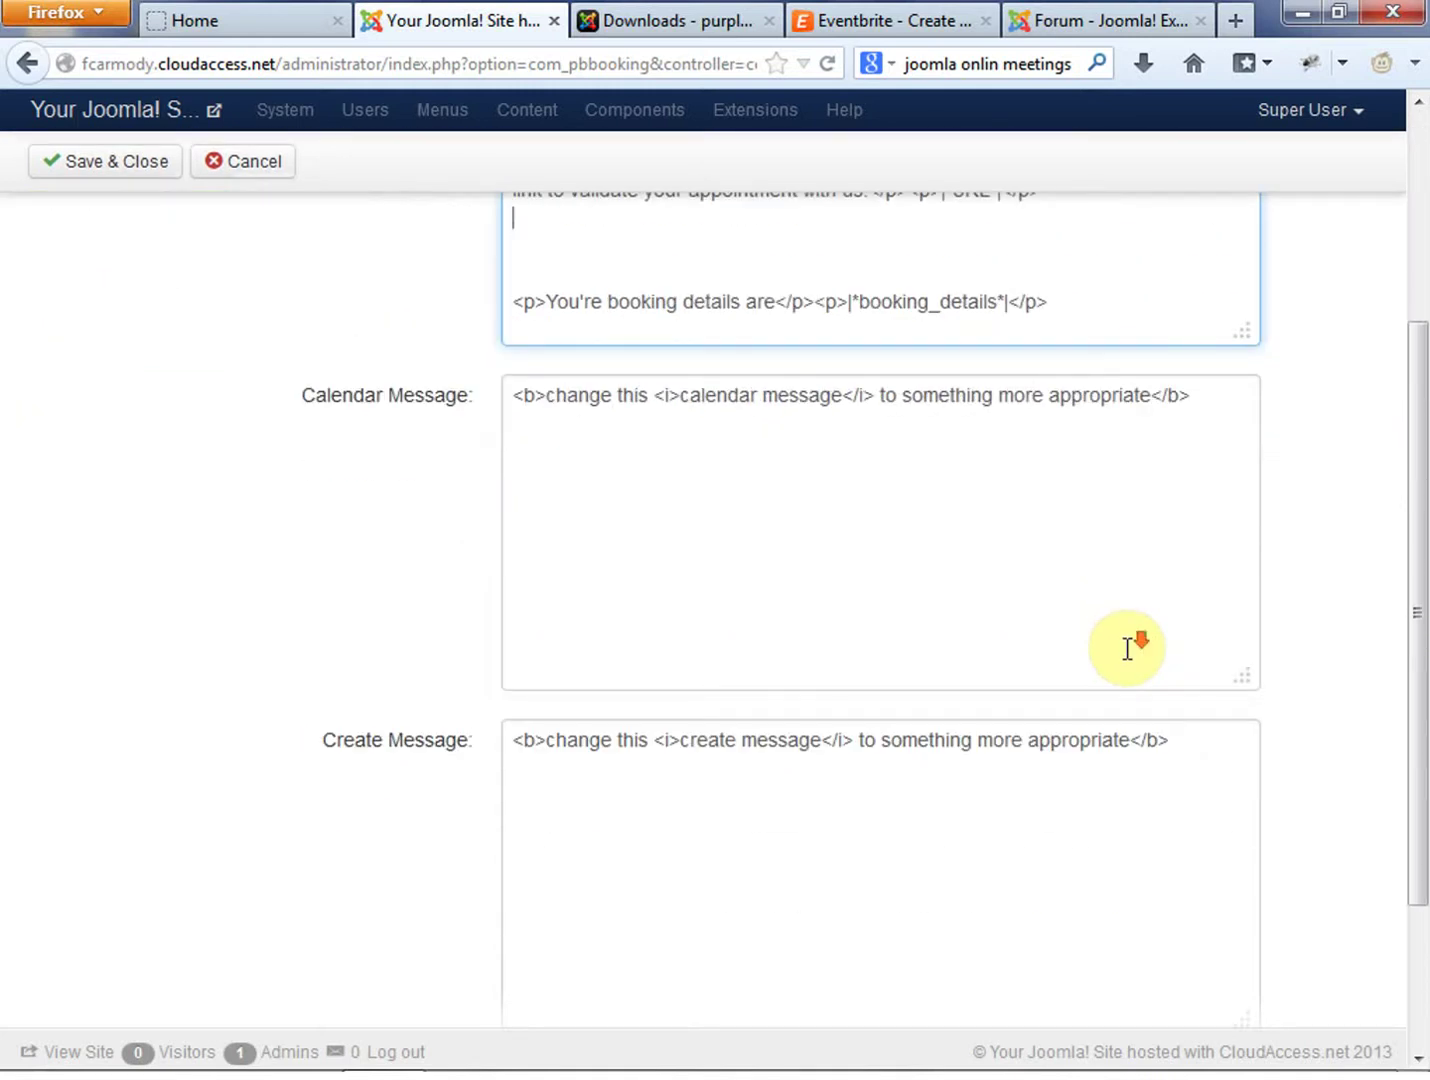
pyautogui.scroll(-3, 1129, 652)
pyautogui.scroll(8, 1133, 654)
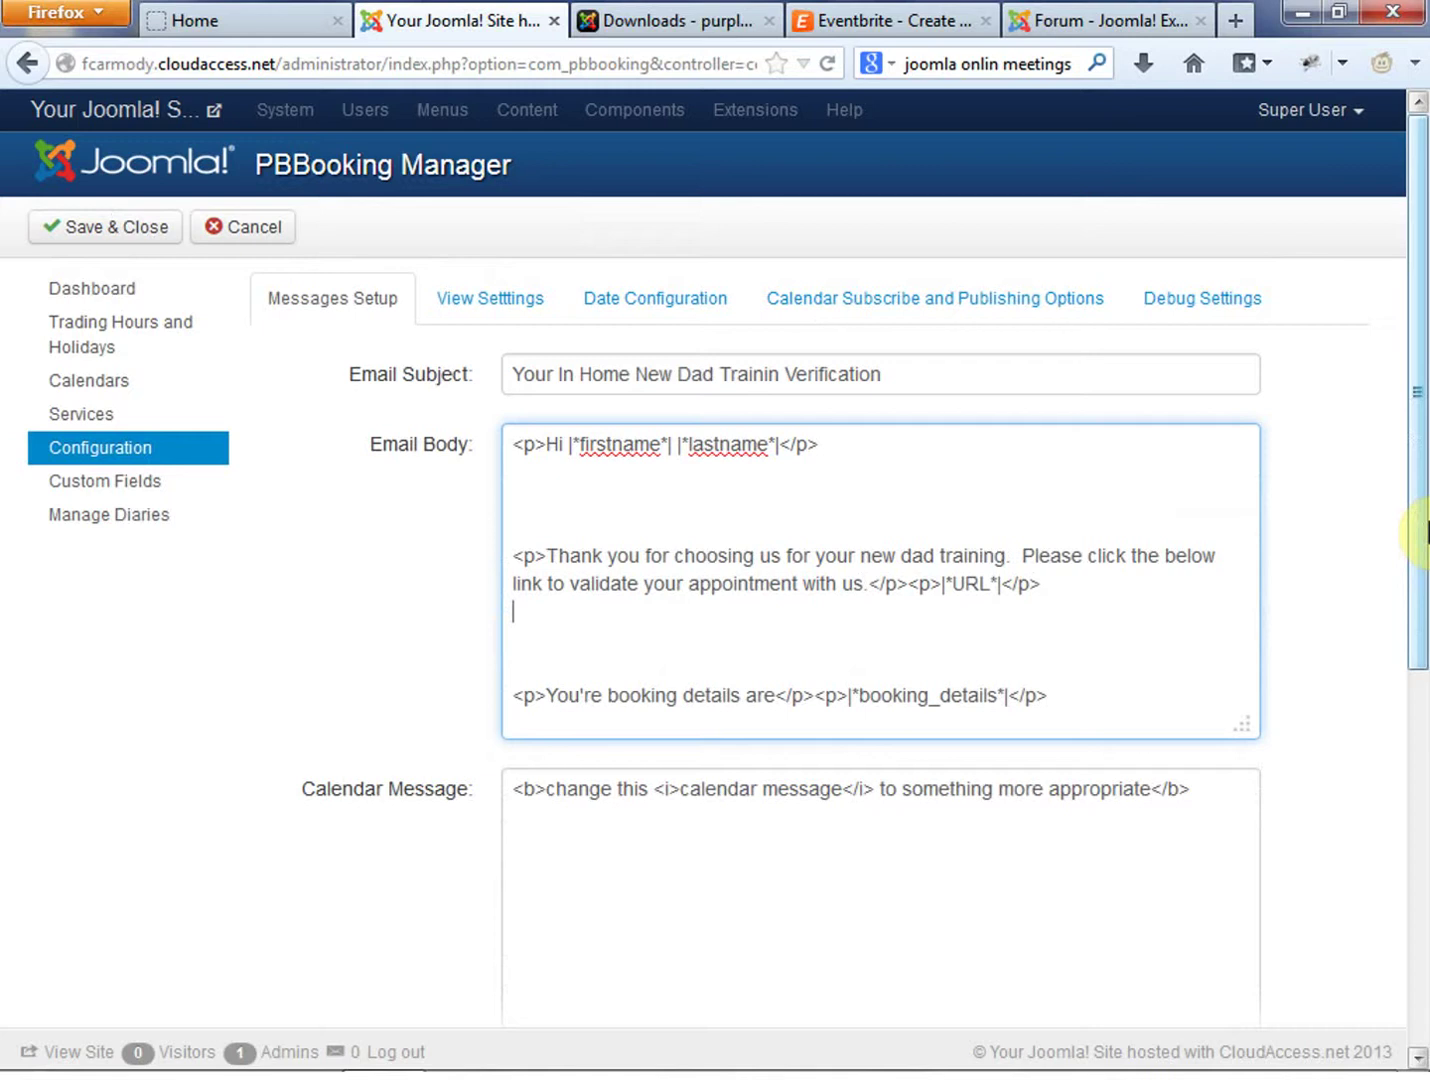
pyautogui.click(584, 530)
# Browse the View, Date, Calendar Subscribe and Debug settings, then save and close the configuration
pyautogui.click(373, 505)
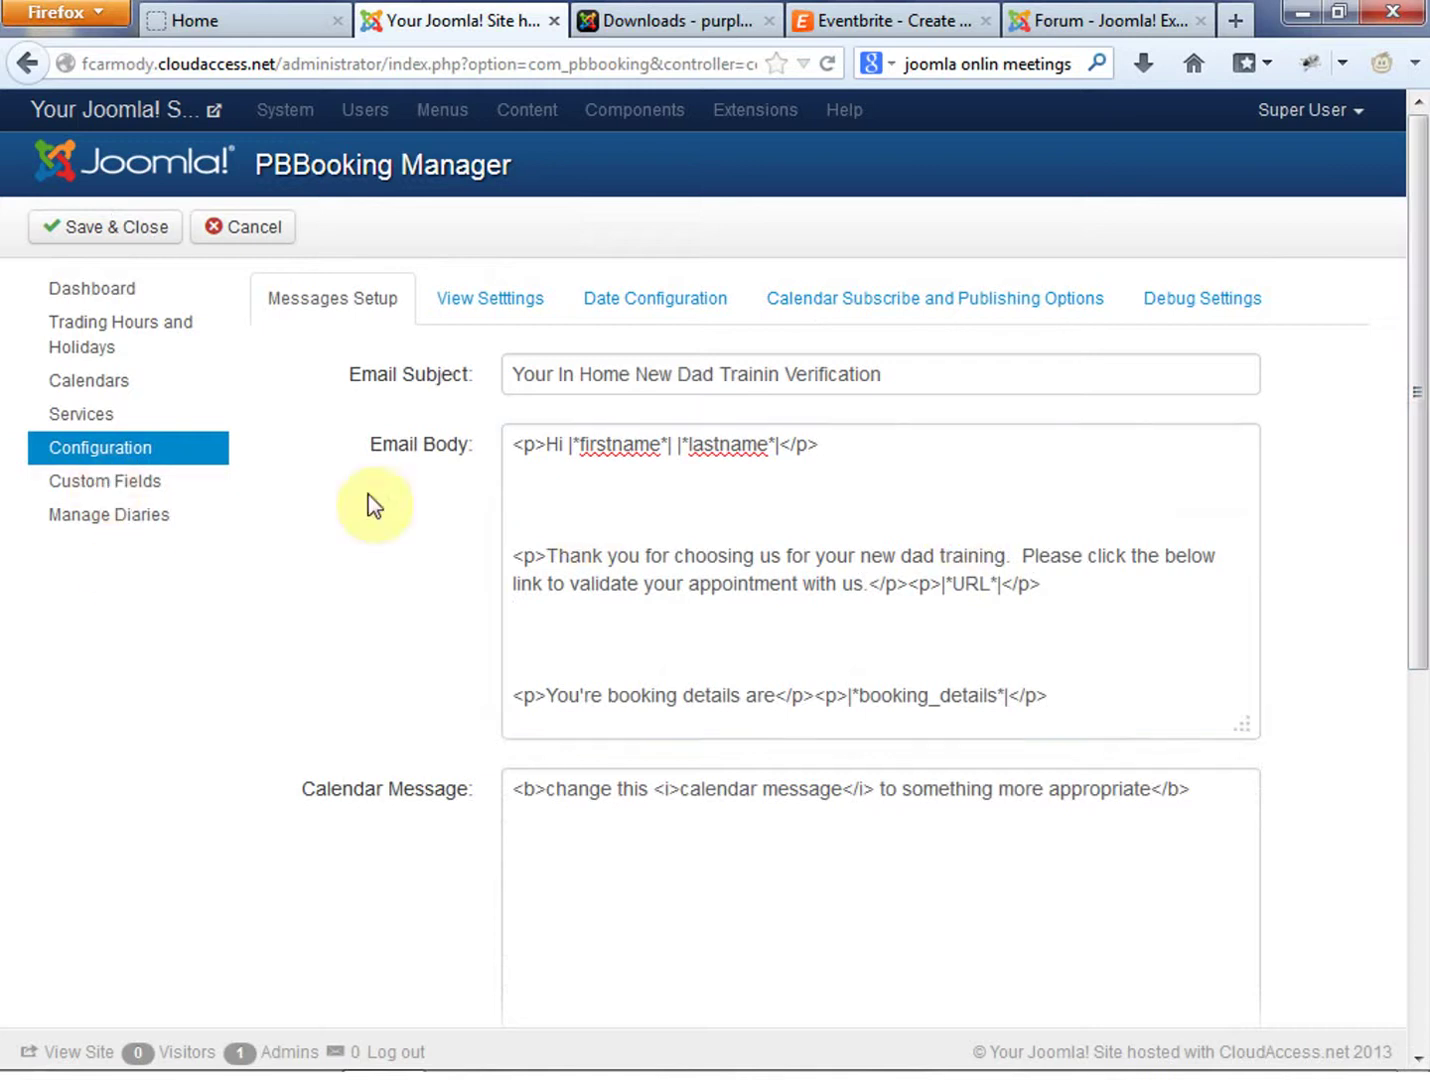
pyautogui.click(515, 300)
pyautogui.click(663, 300)
pyautogui.click(823, 305)
pyautogui.click(1162, 305)
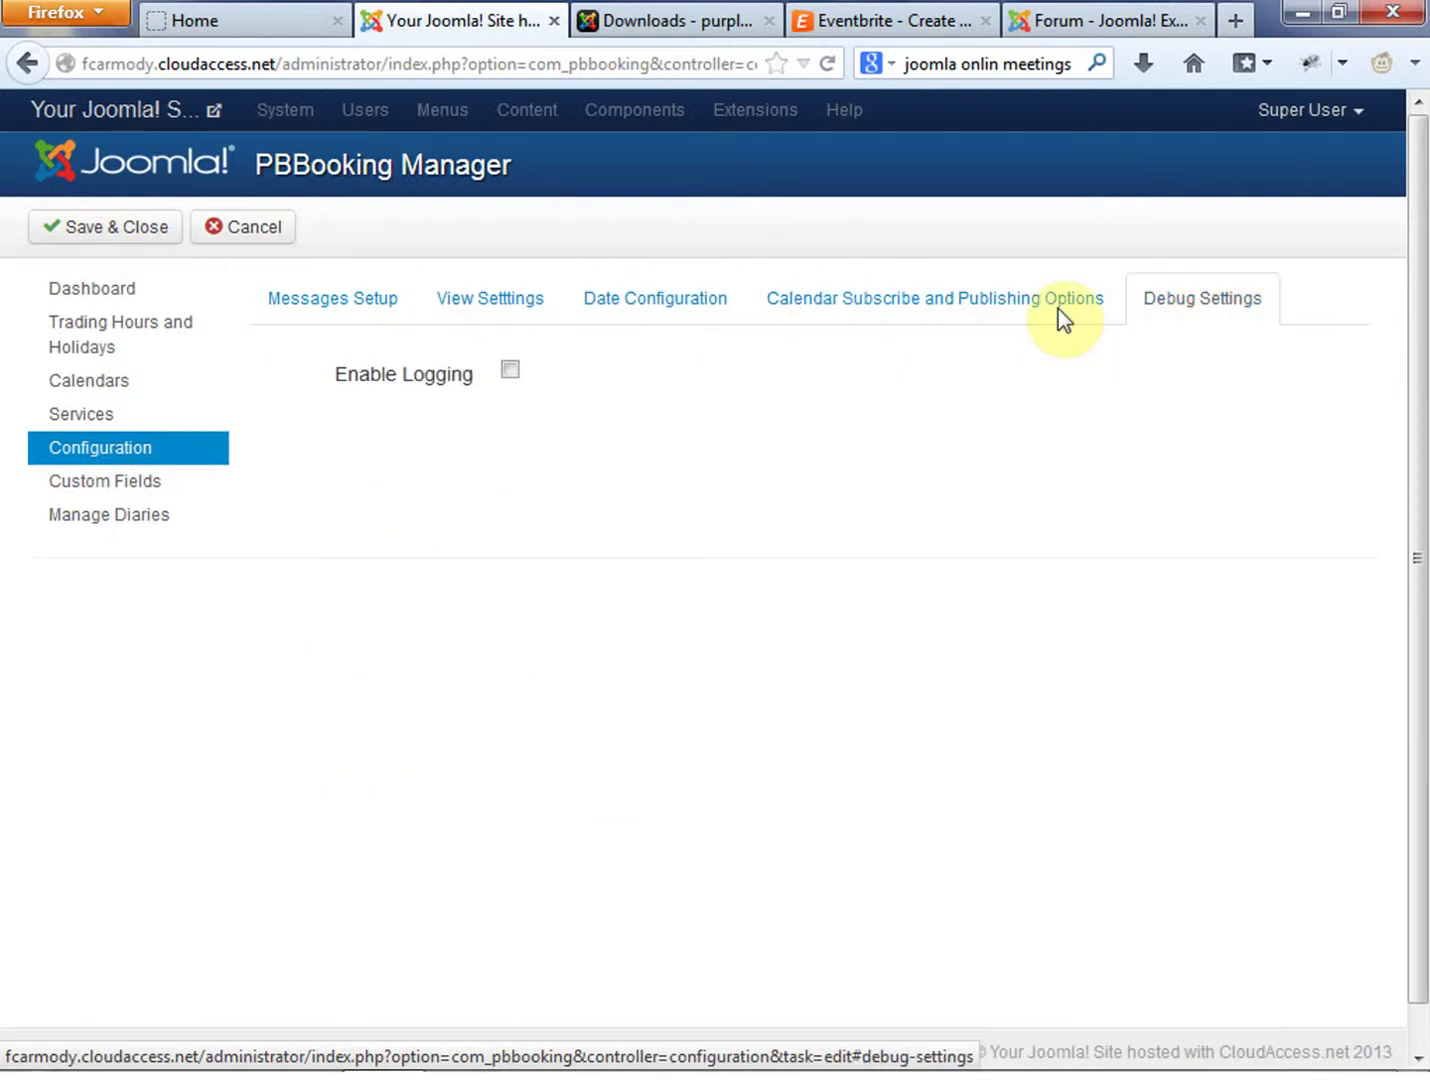
pyautogui.click(808, 310)
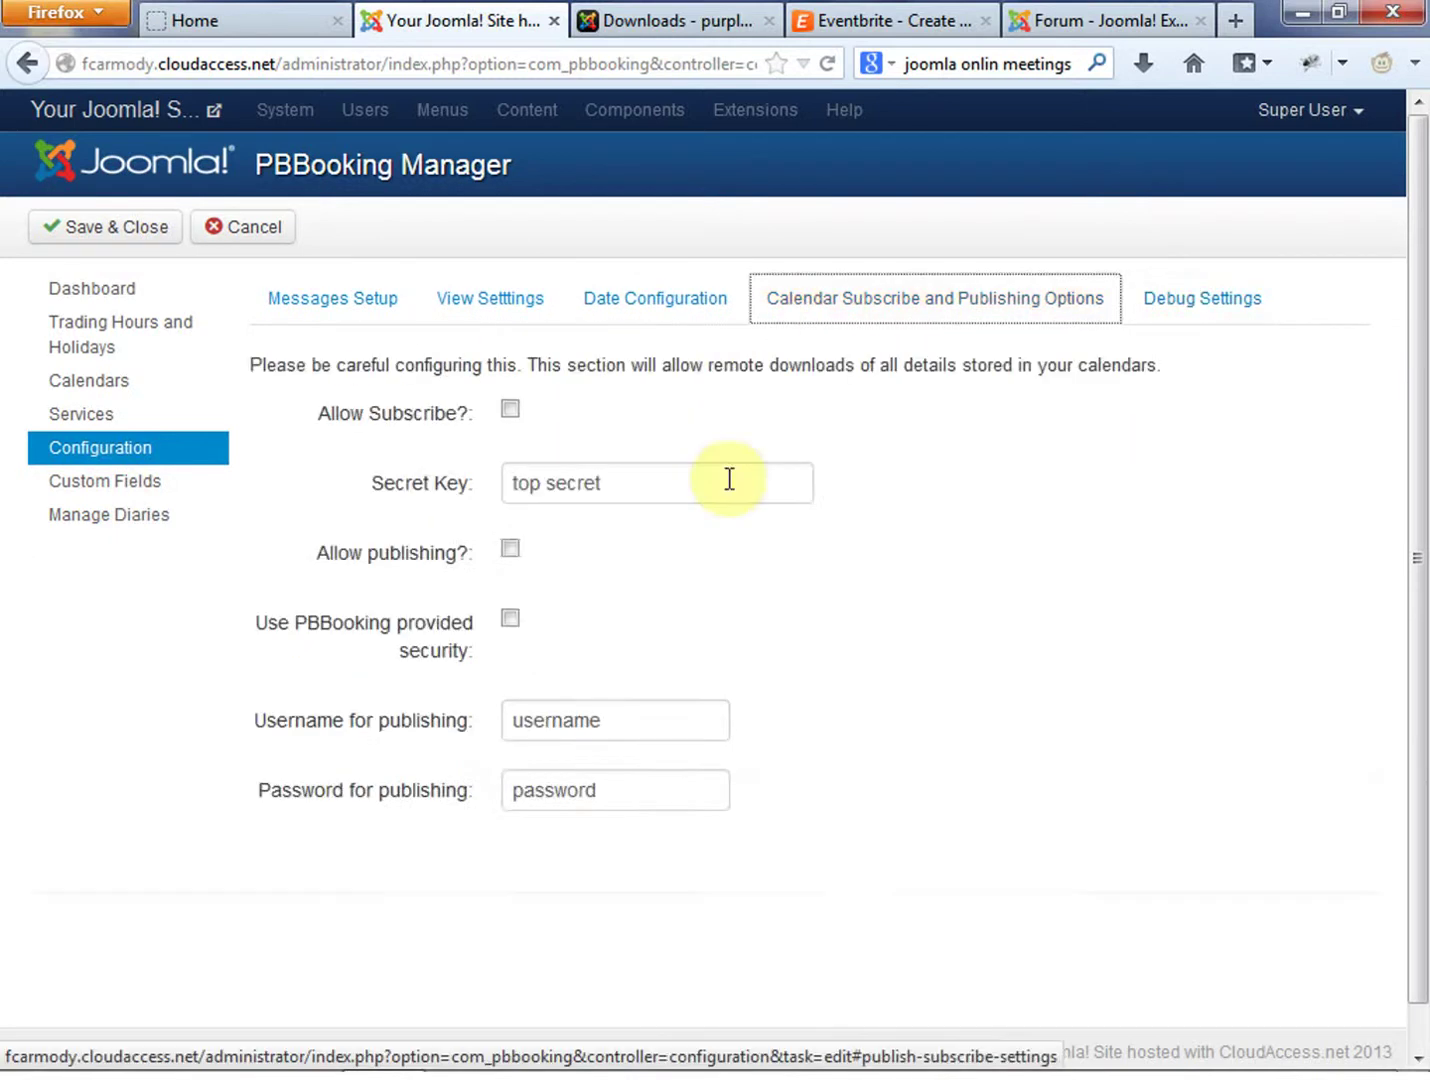
pyautogui.click(101, 227)
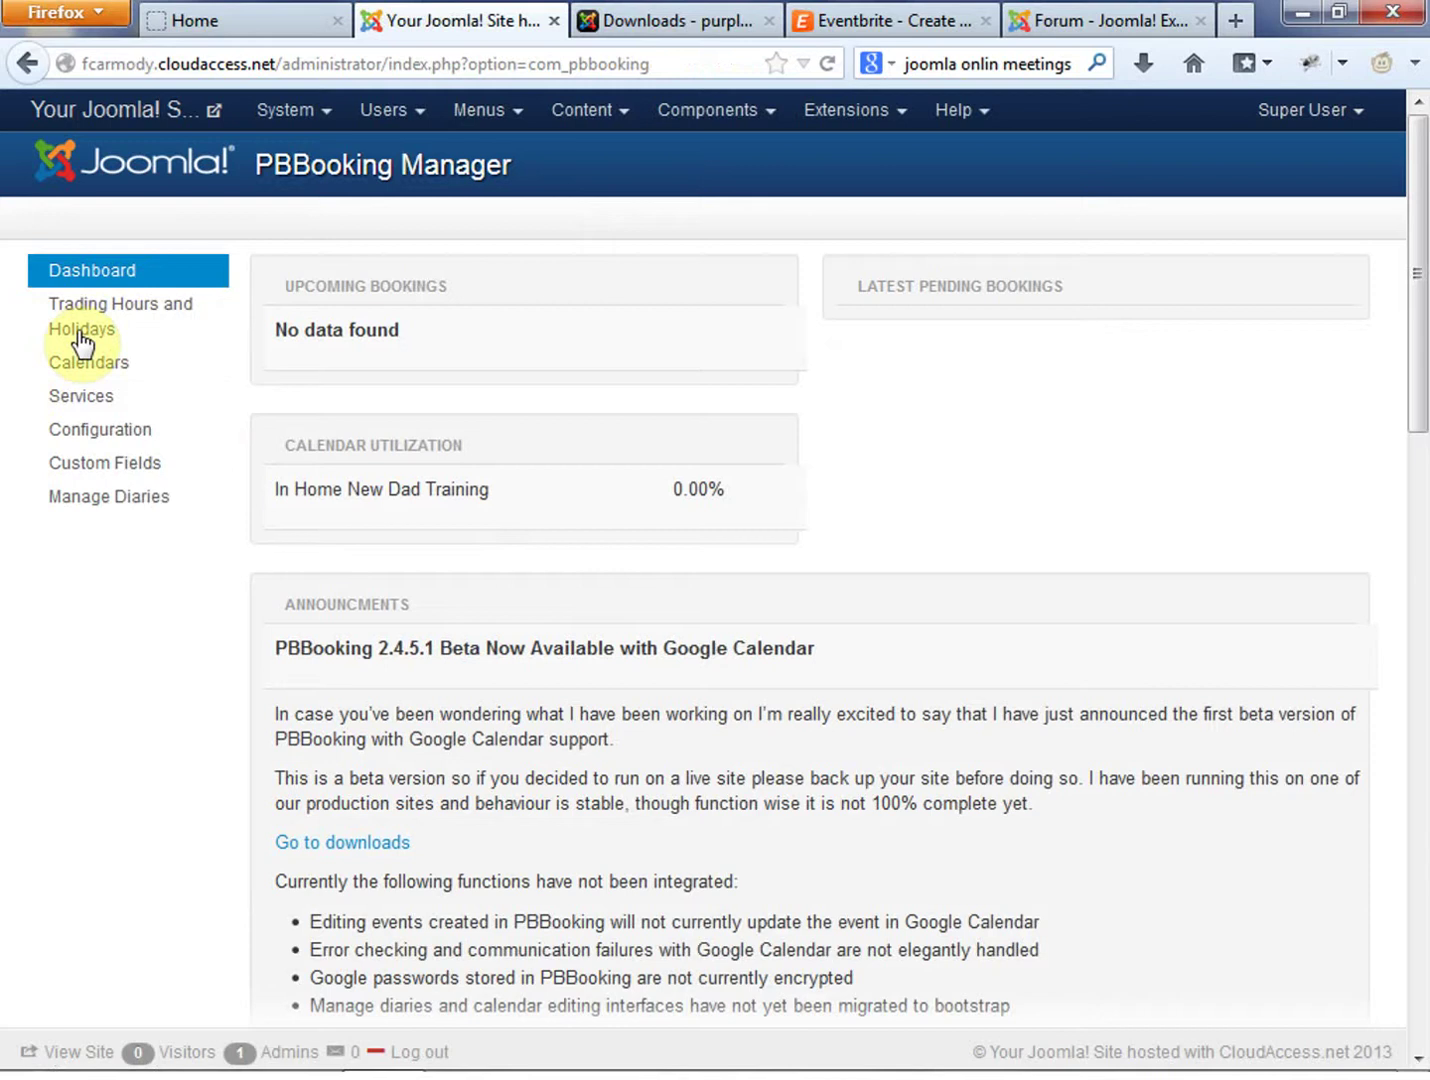
# Go through Custom Fields to Manage Diaries, showing the 29 May In Home New Dad Training diary
pyautogui.click(129, 463)
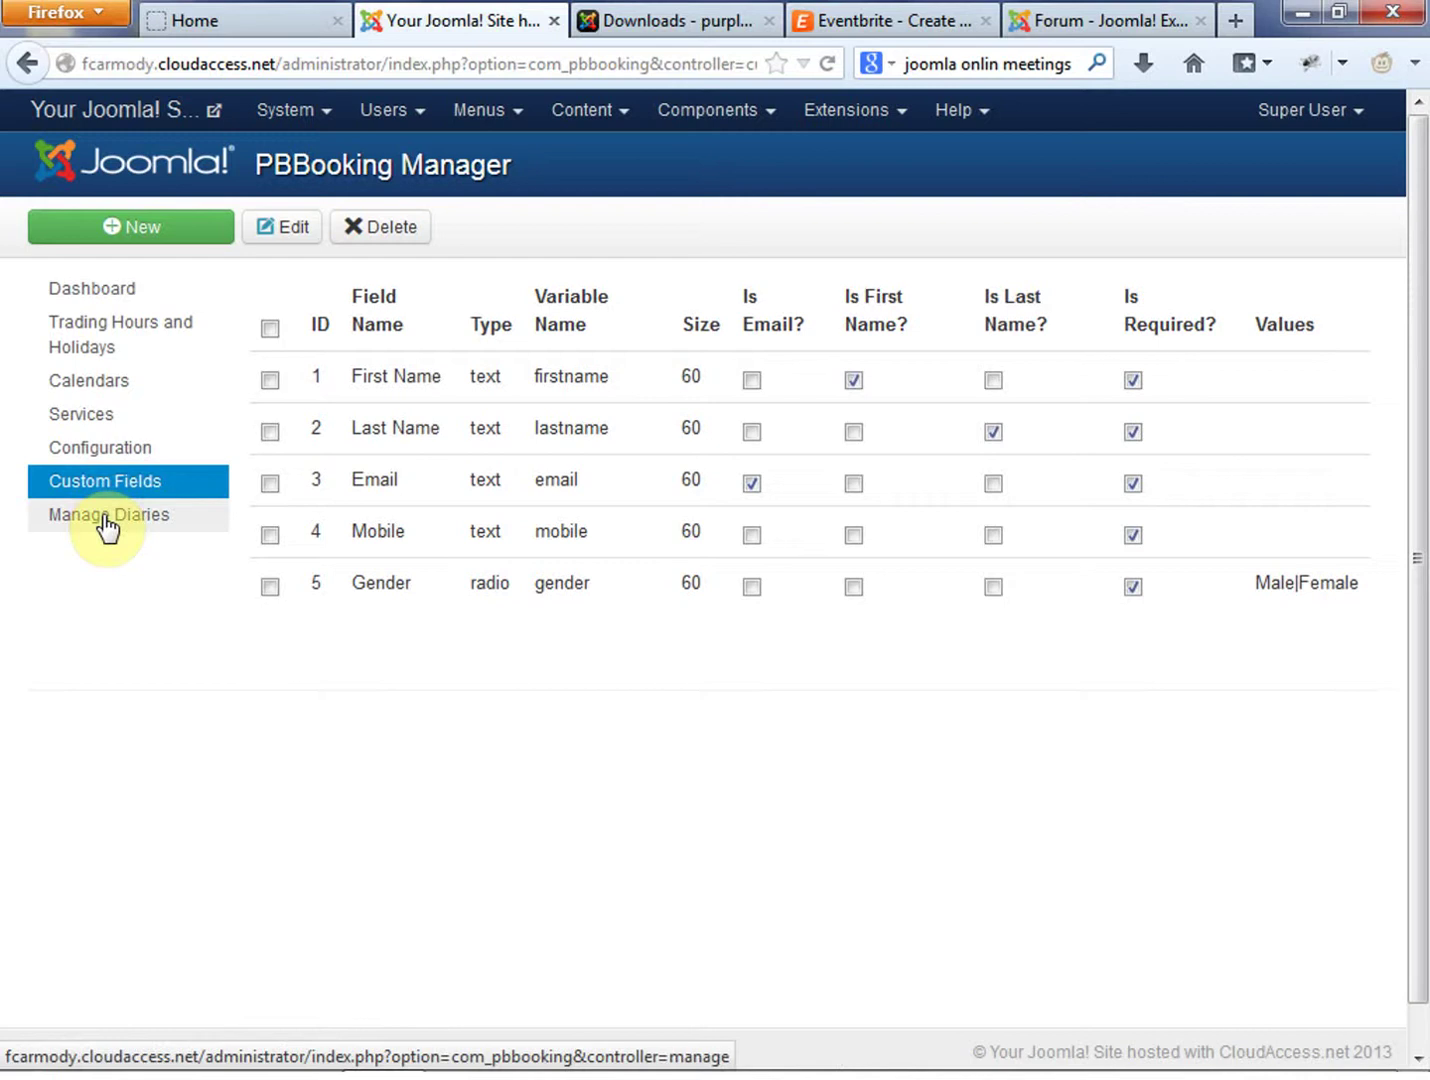
pyautogui.click(106, 520)
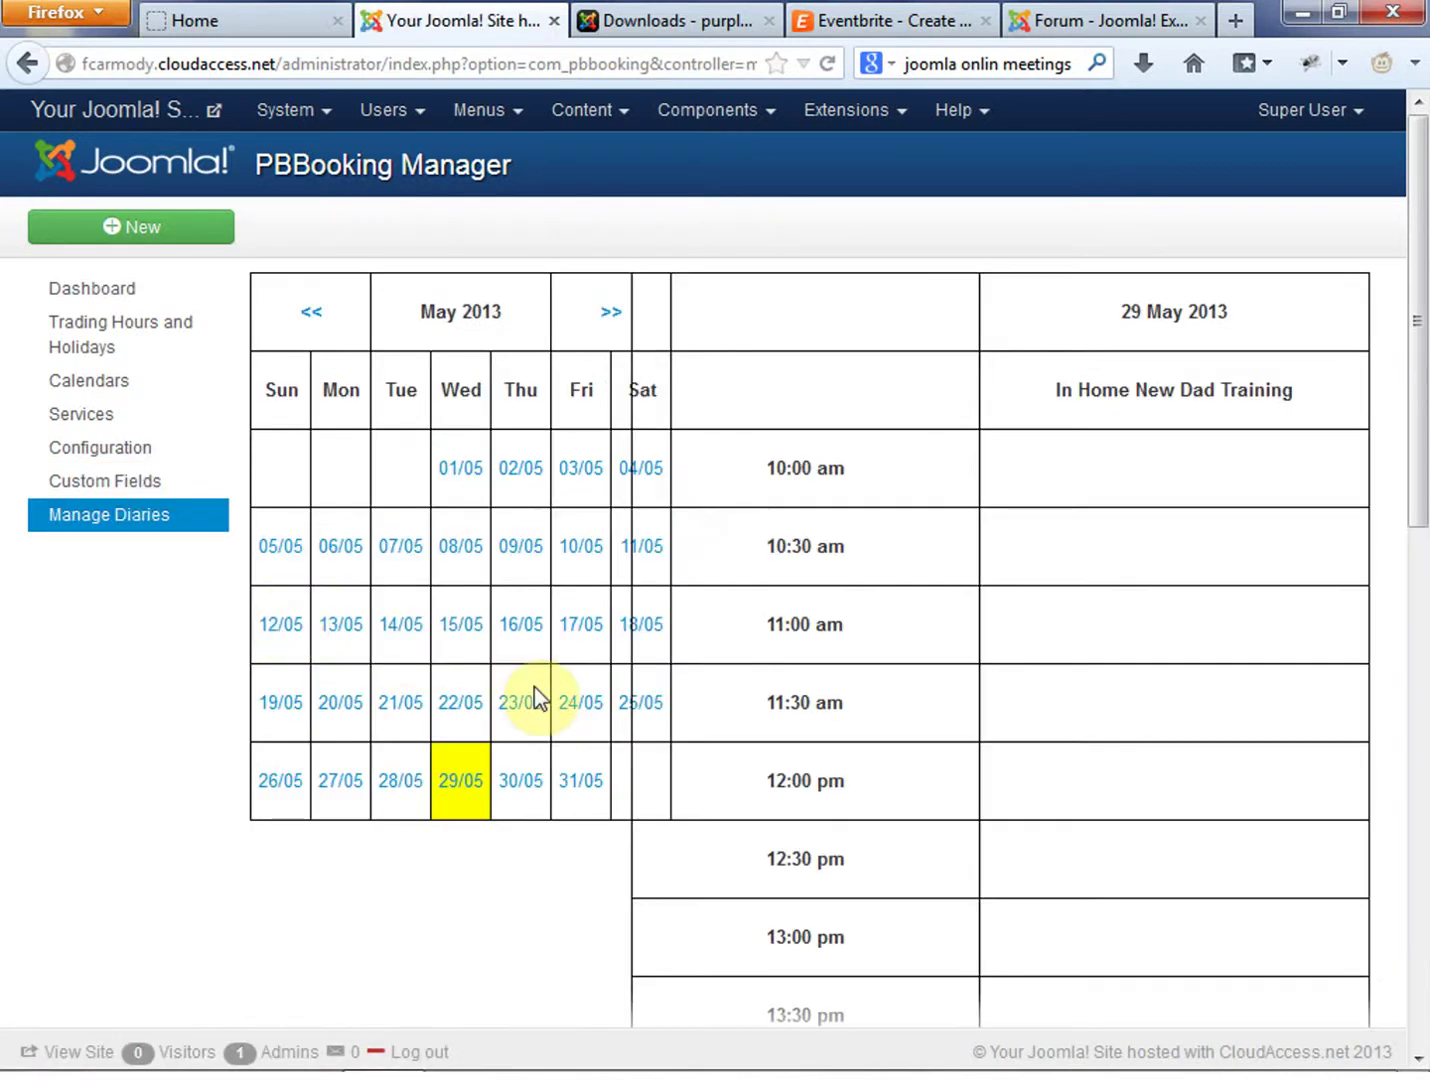
pyautogui.click(1156, 453)
# Check the Menus dropdown and the live site's Home page, then return to administration
pyautogui.click(519, 110)
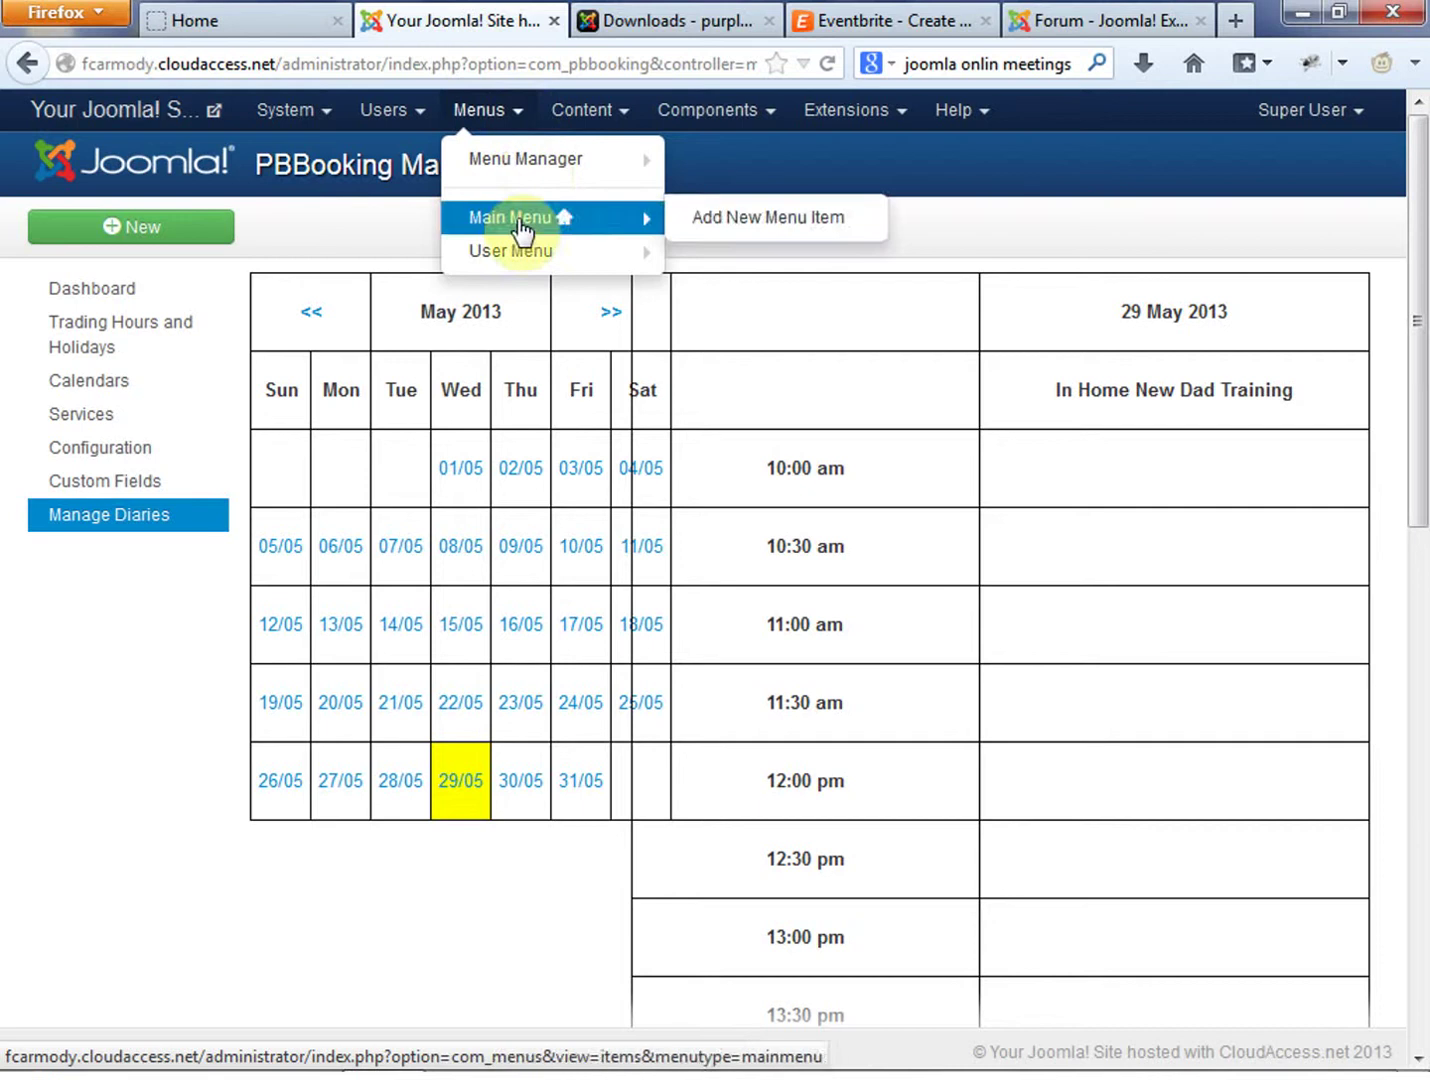
pyautogui.click(249, 18)
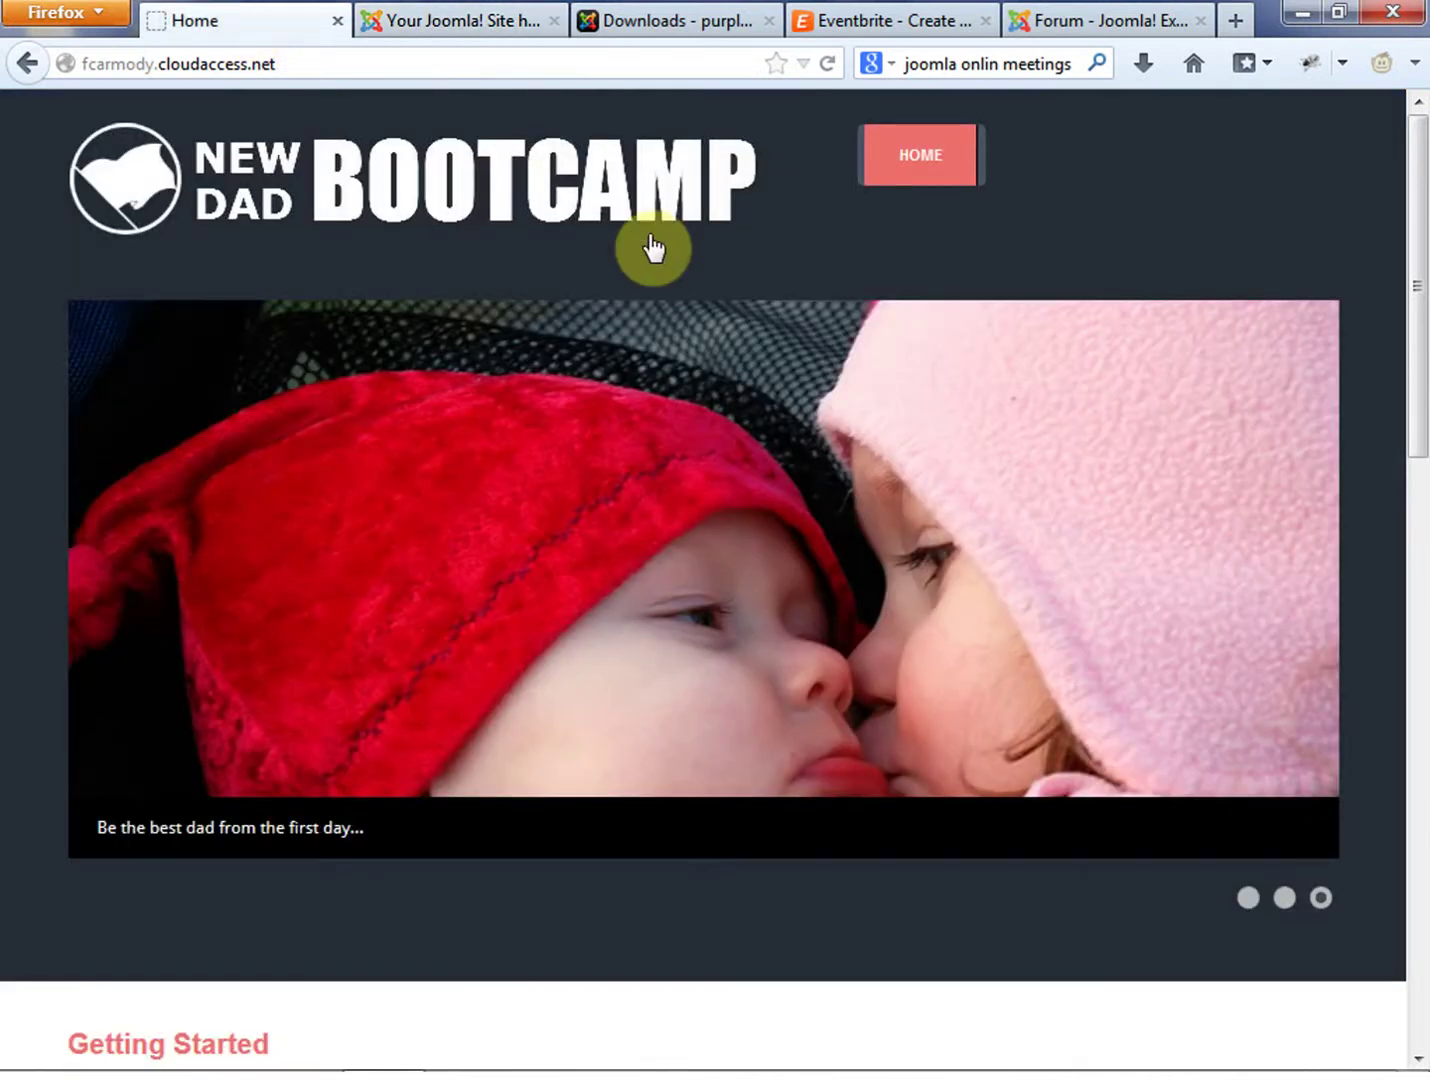
pyautogui.click(453, 22)
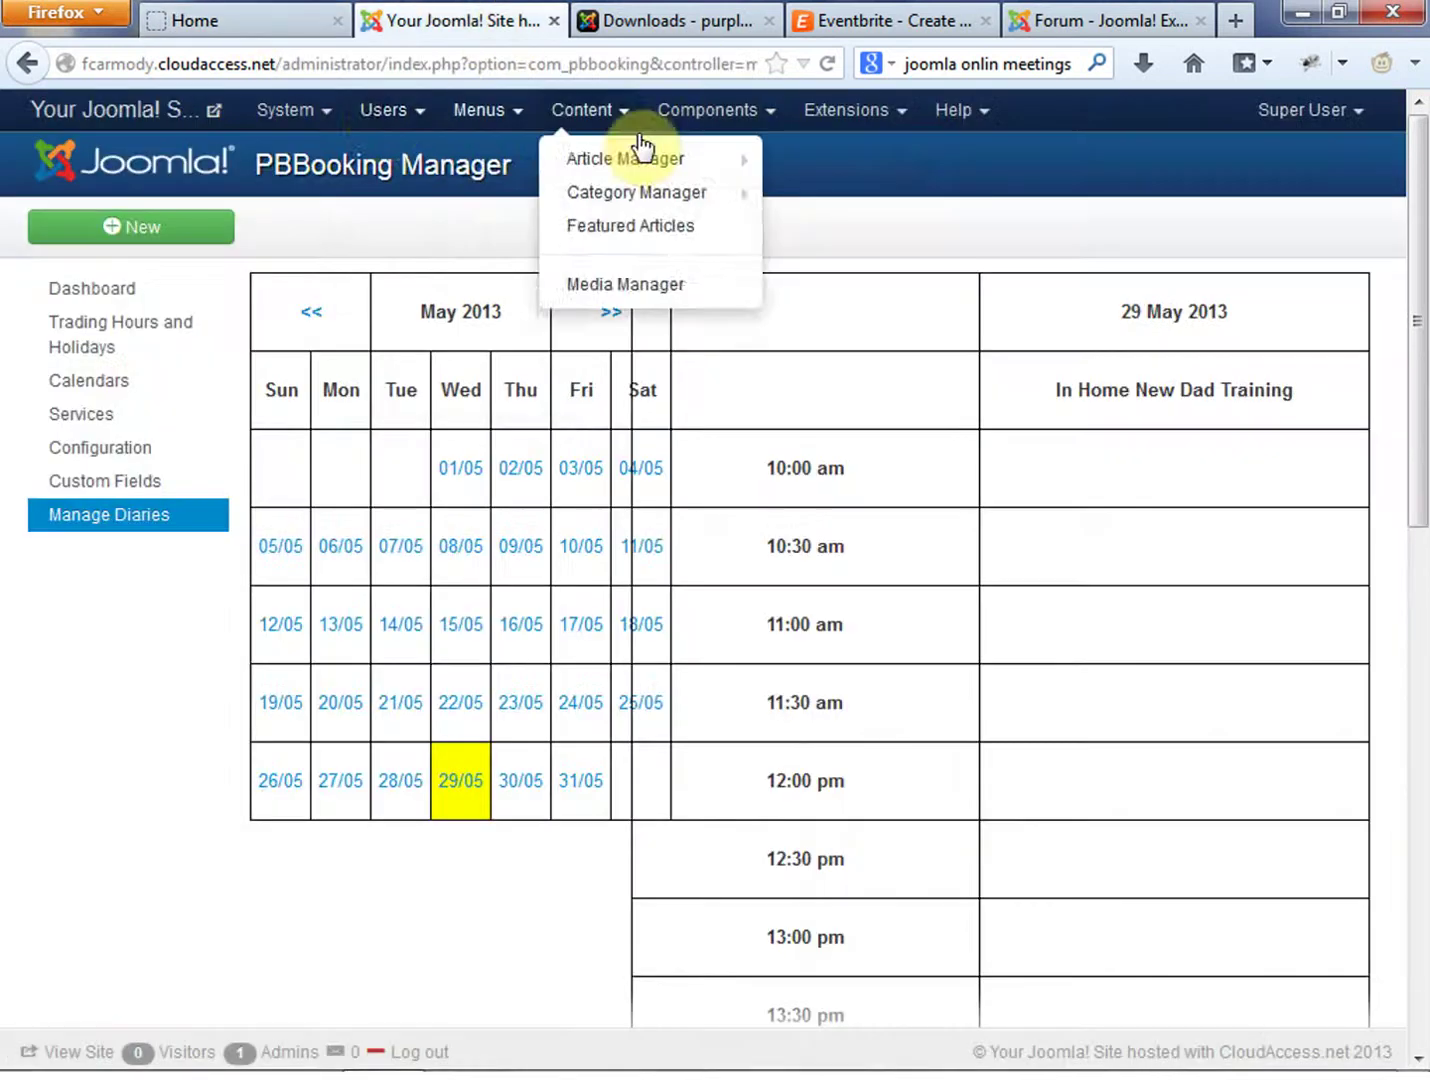
pyautogui.moveTo(514, 216)
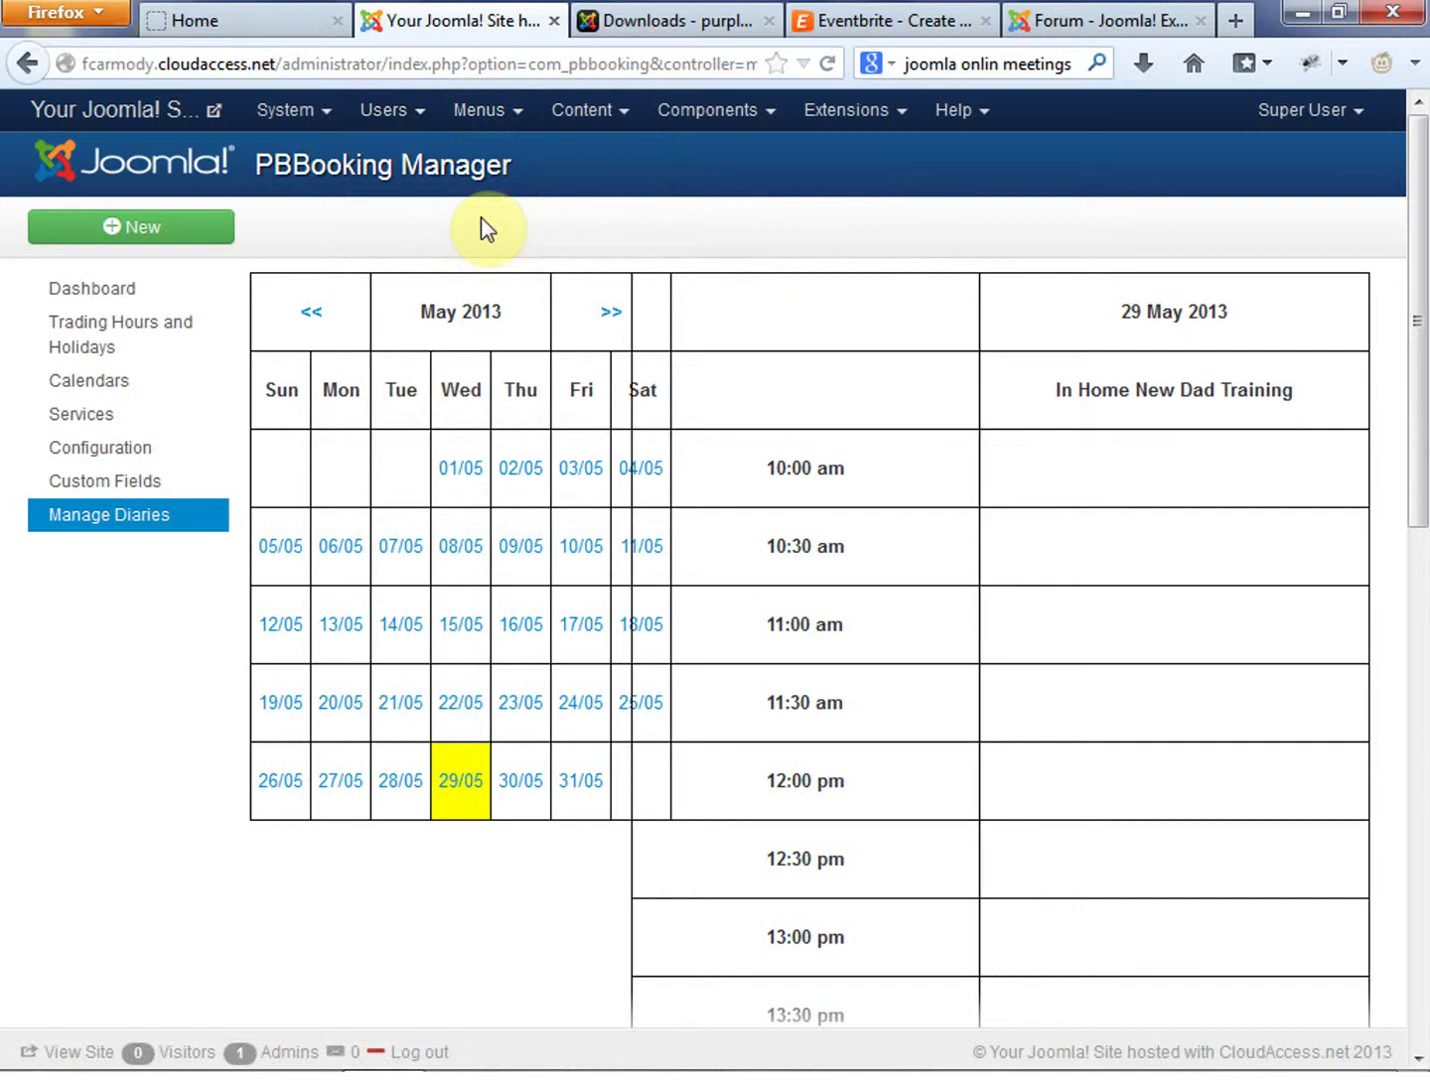
pyautogui.click(488, 112)
pyautogui.click(489, 112)
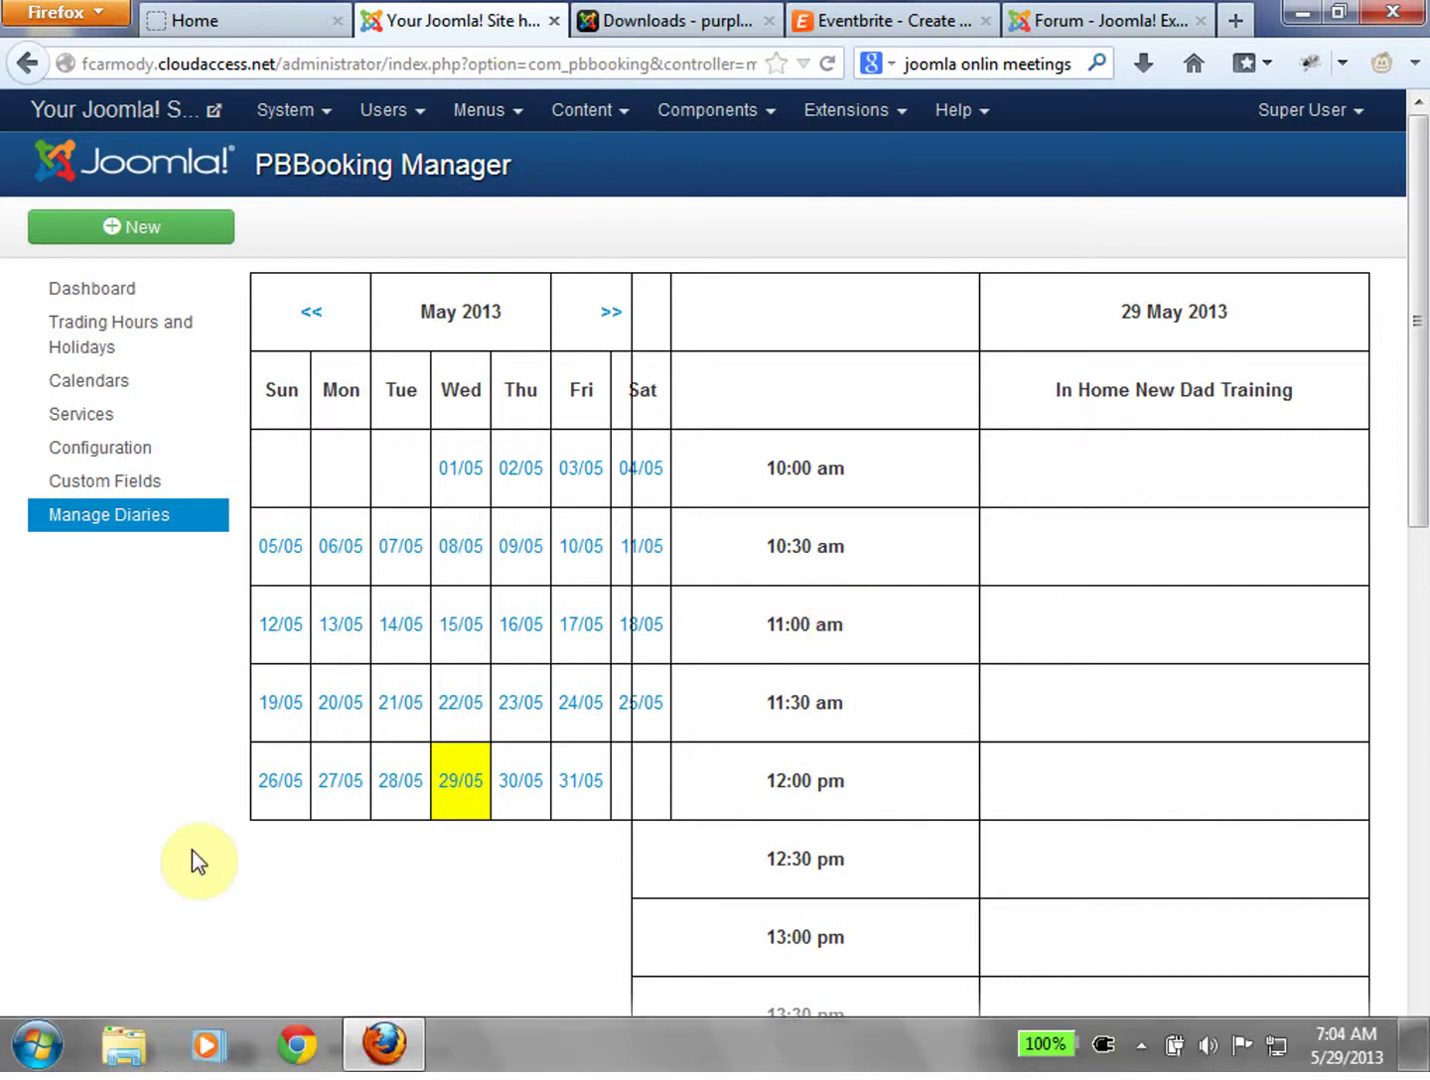
pyautogui.click(494, 112)
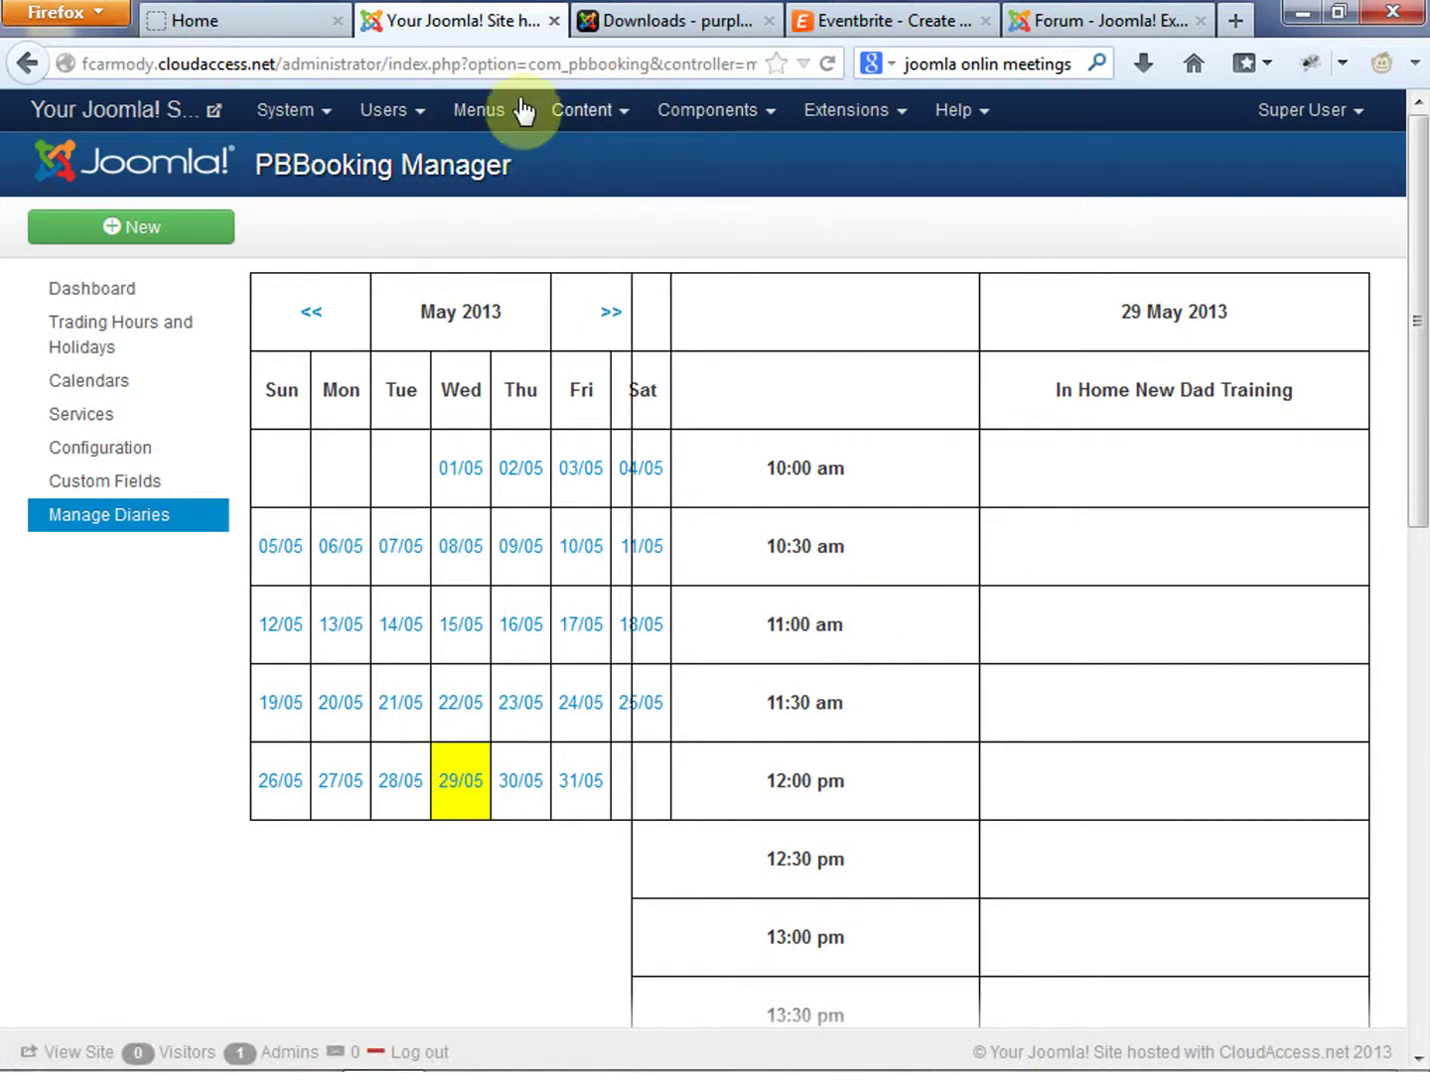
# From the Control Panel, go to Menus > Main Menu, whose only item is Home
pyautogui.click(80, 142)
pyautogui.click(492, 106)
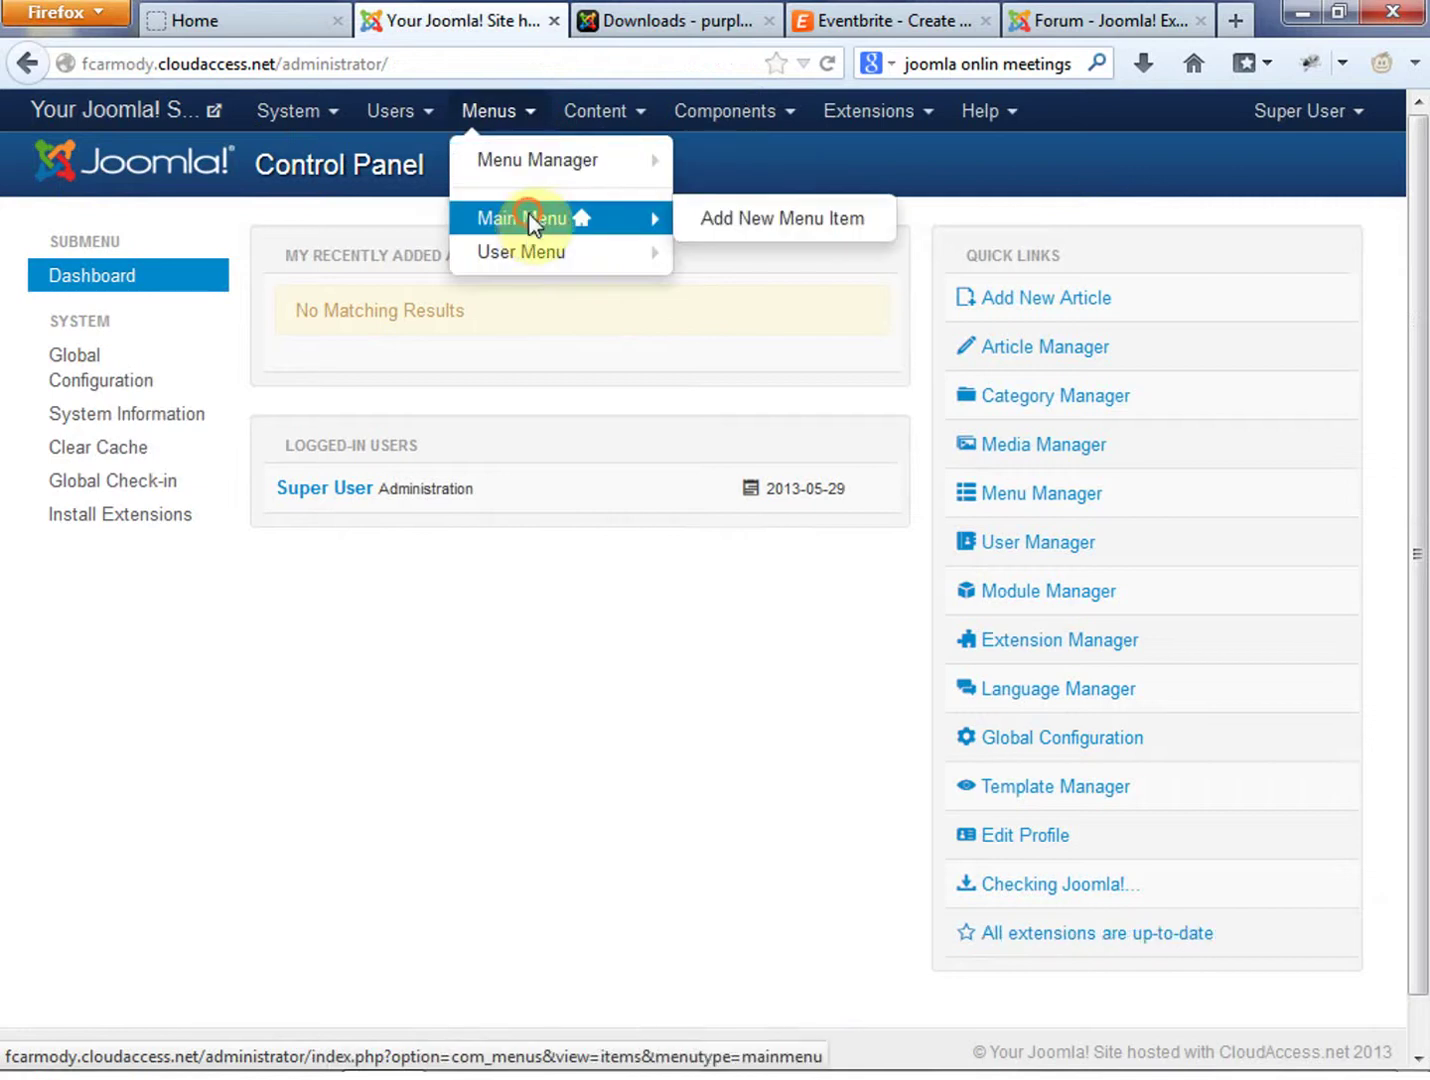
pyautogui.click(533, 222)
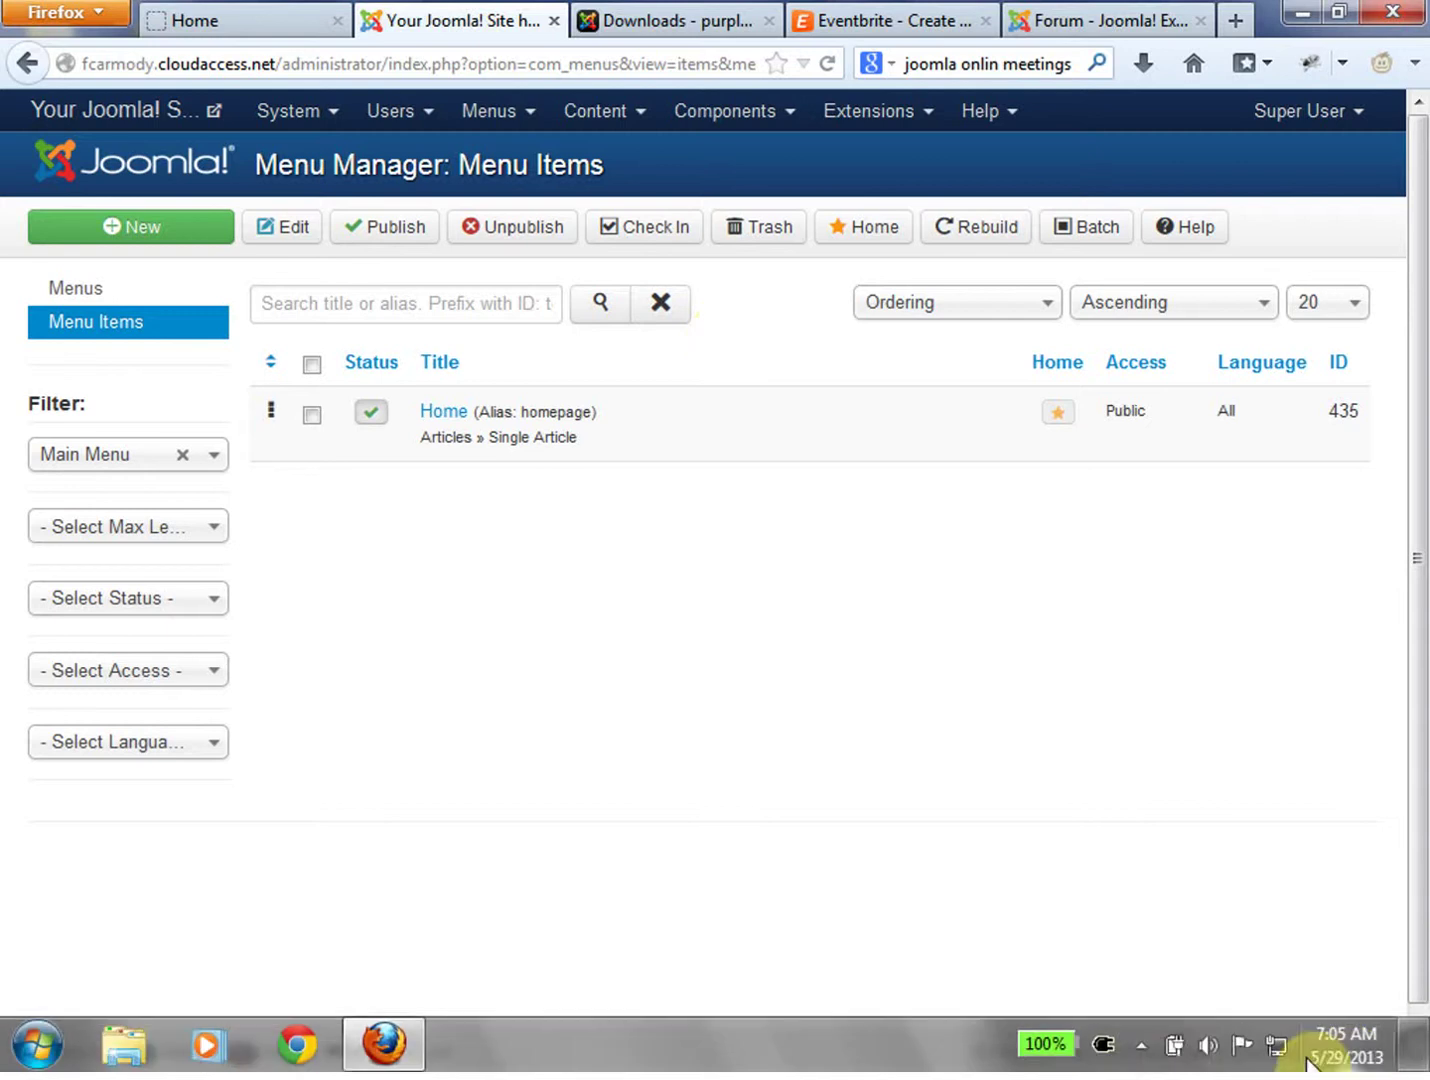
pyautogui.click(1141, 1044)
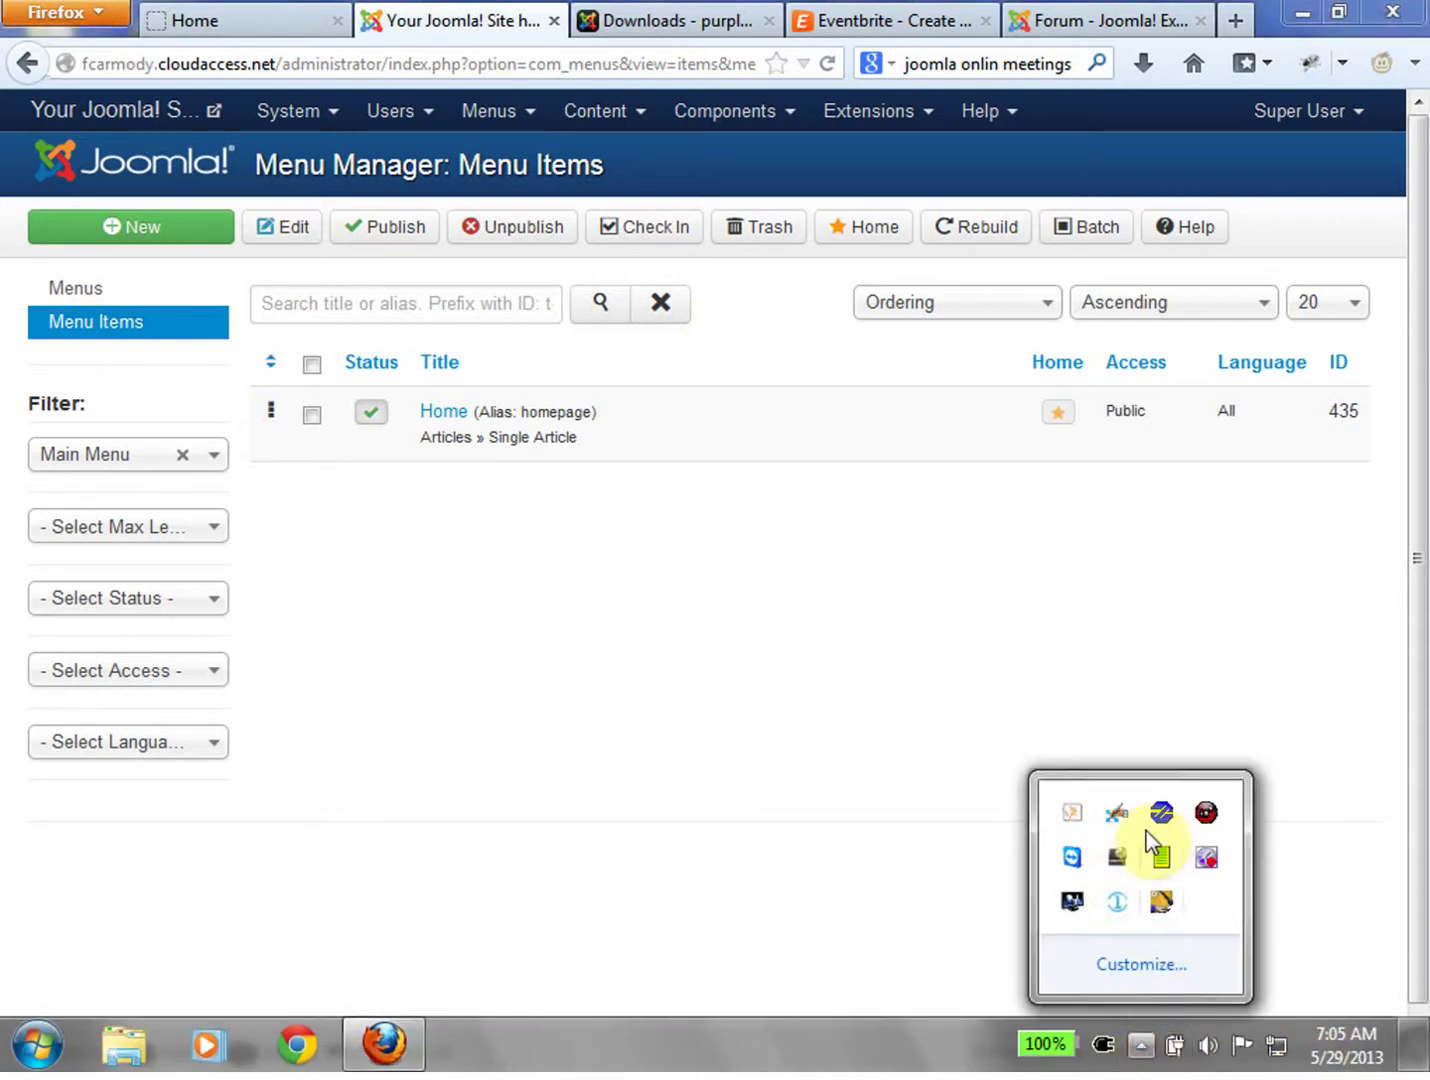
pyautogui.rightClick(1205, 866)
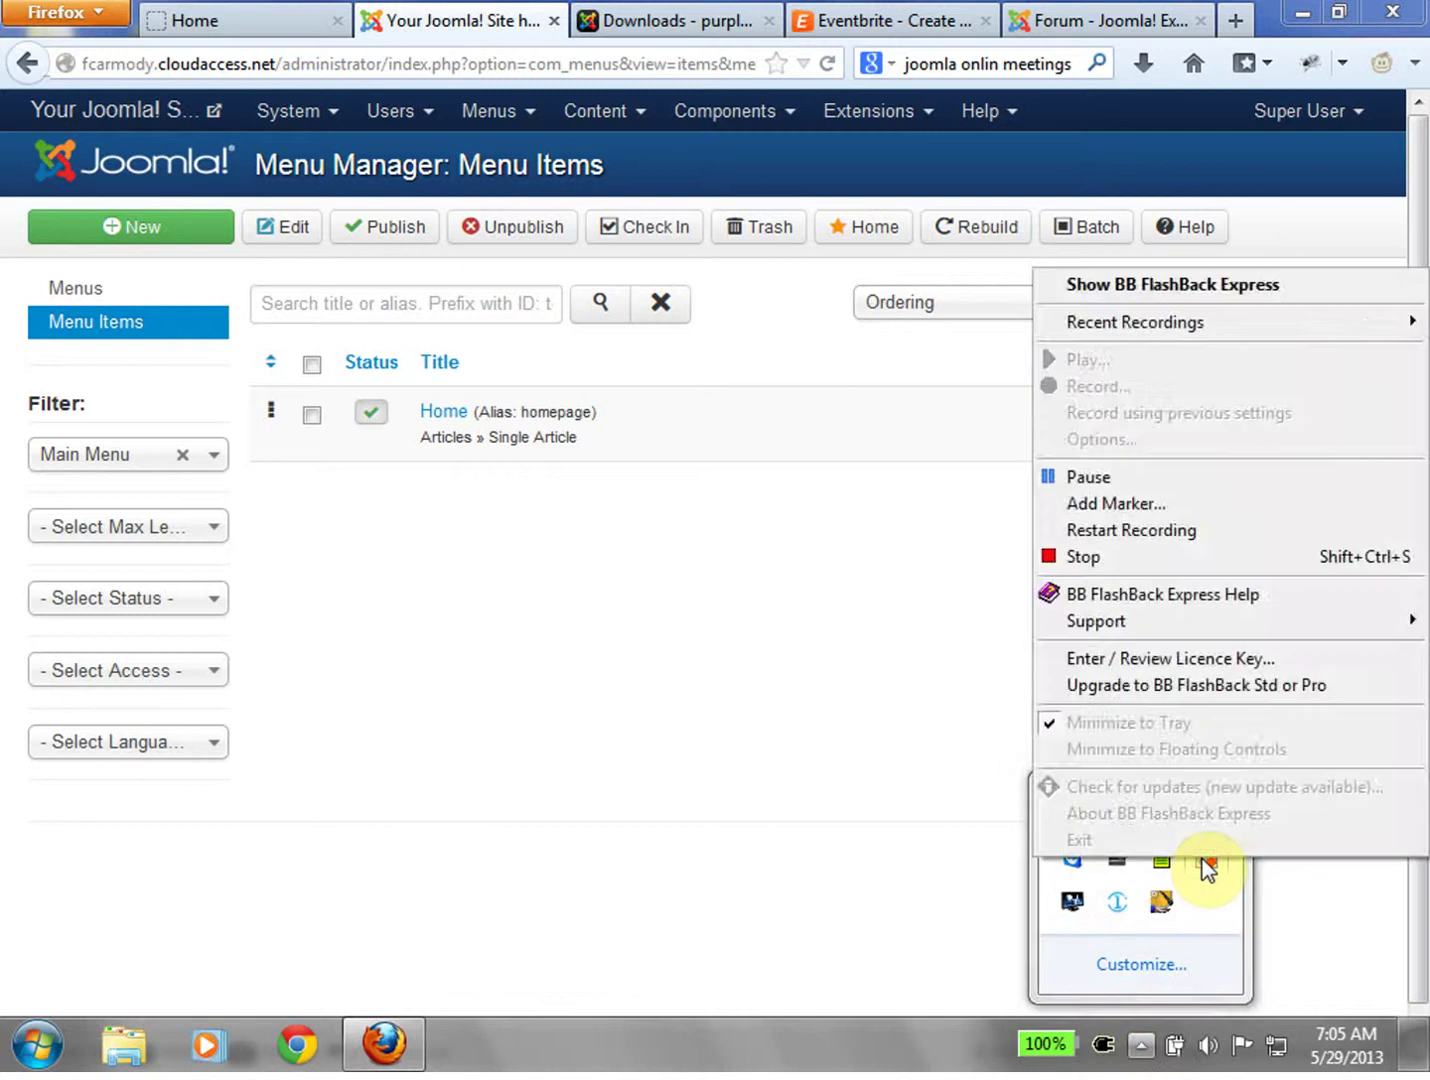
pyautogui.click(1081, 478)
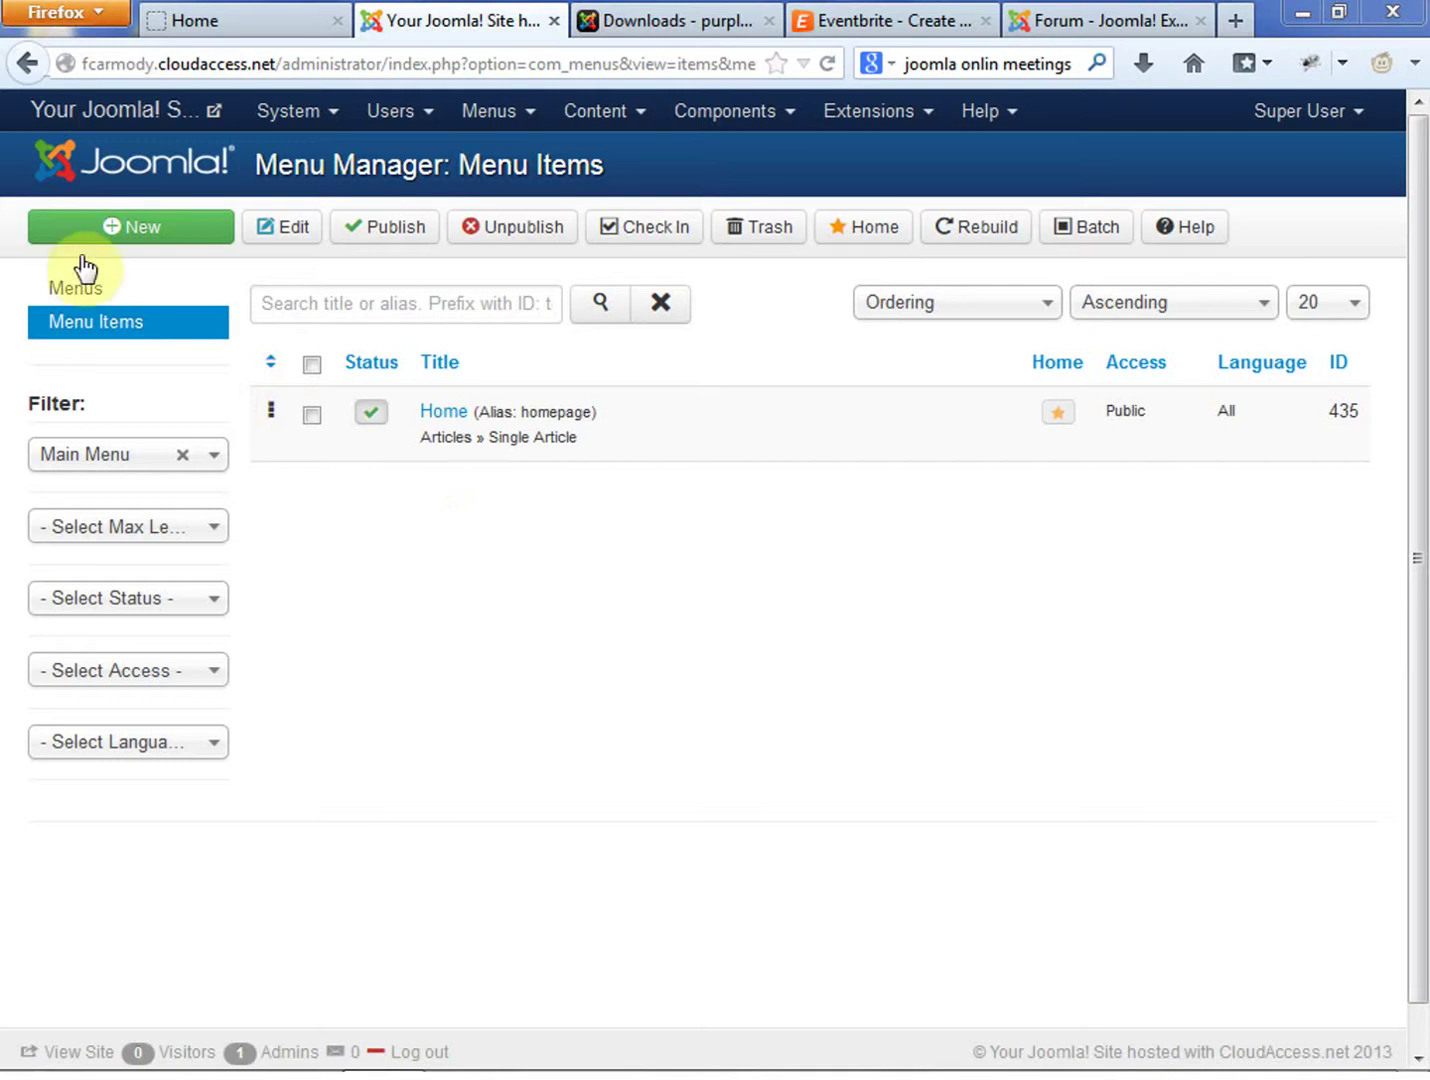
# Start a new Main Menu item of type Purplebeanie Online Booking > Standard PBBooking Layout
pyautogui.click(139, 233)
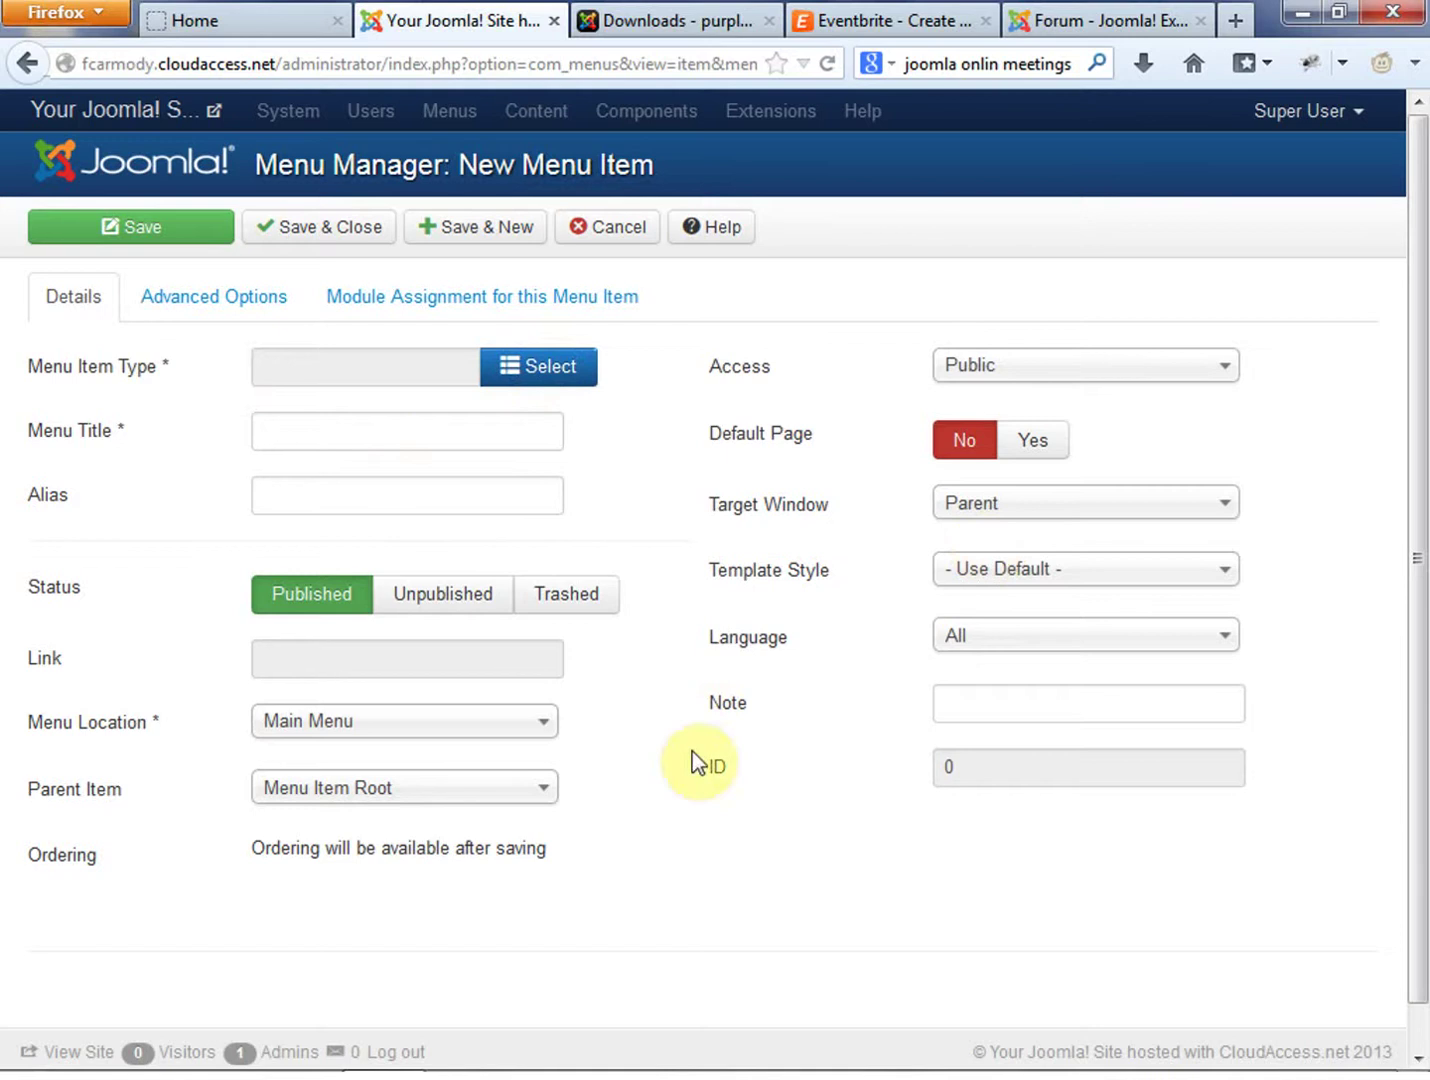
pyautogui.click(553, 377)
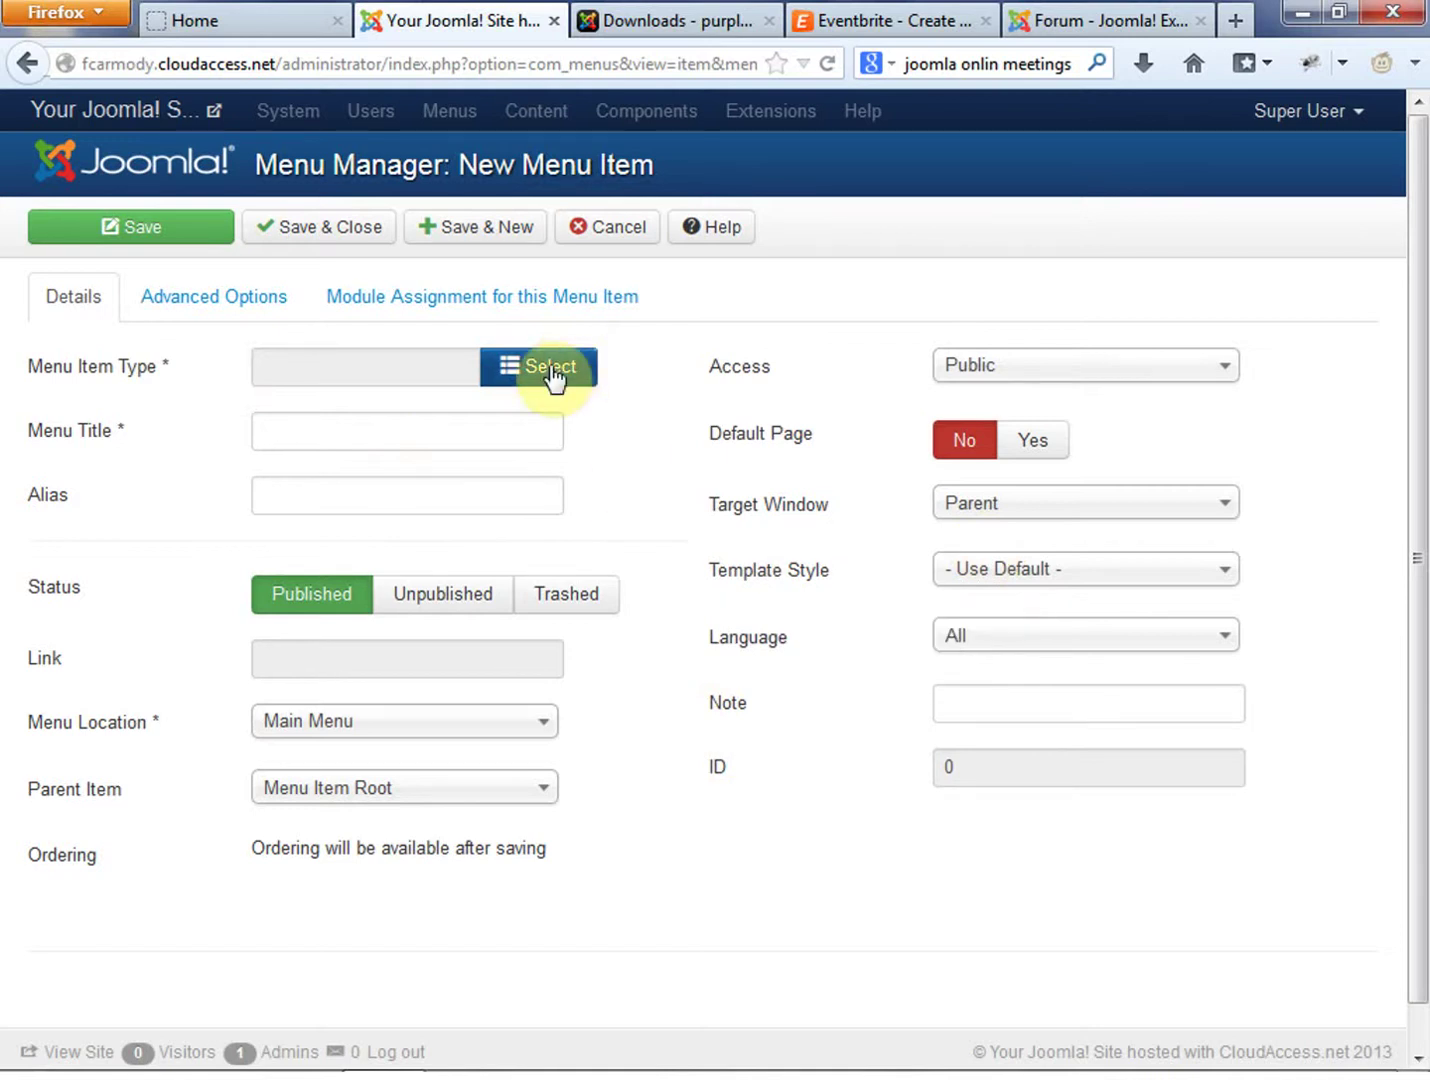
pyautogui.click(529, 380)
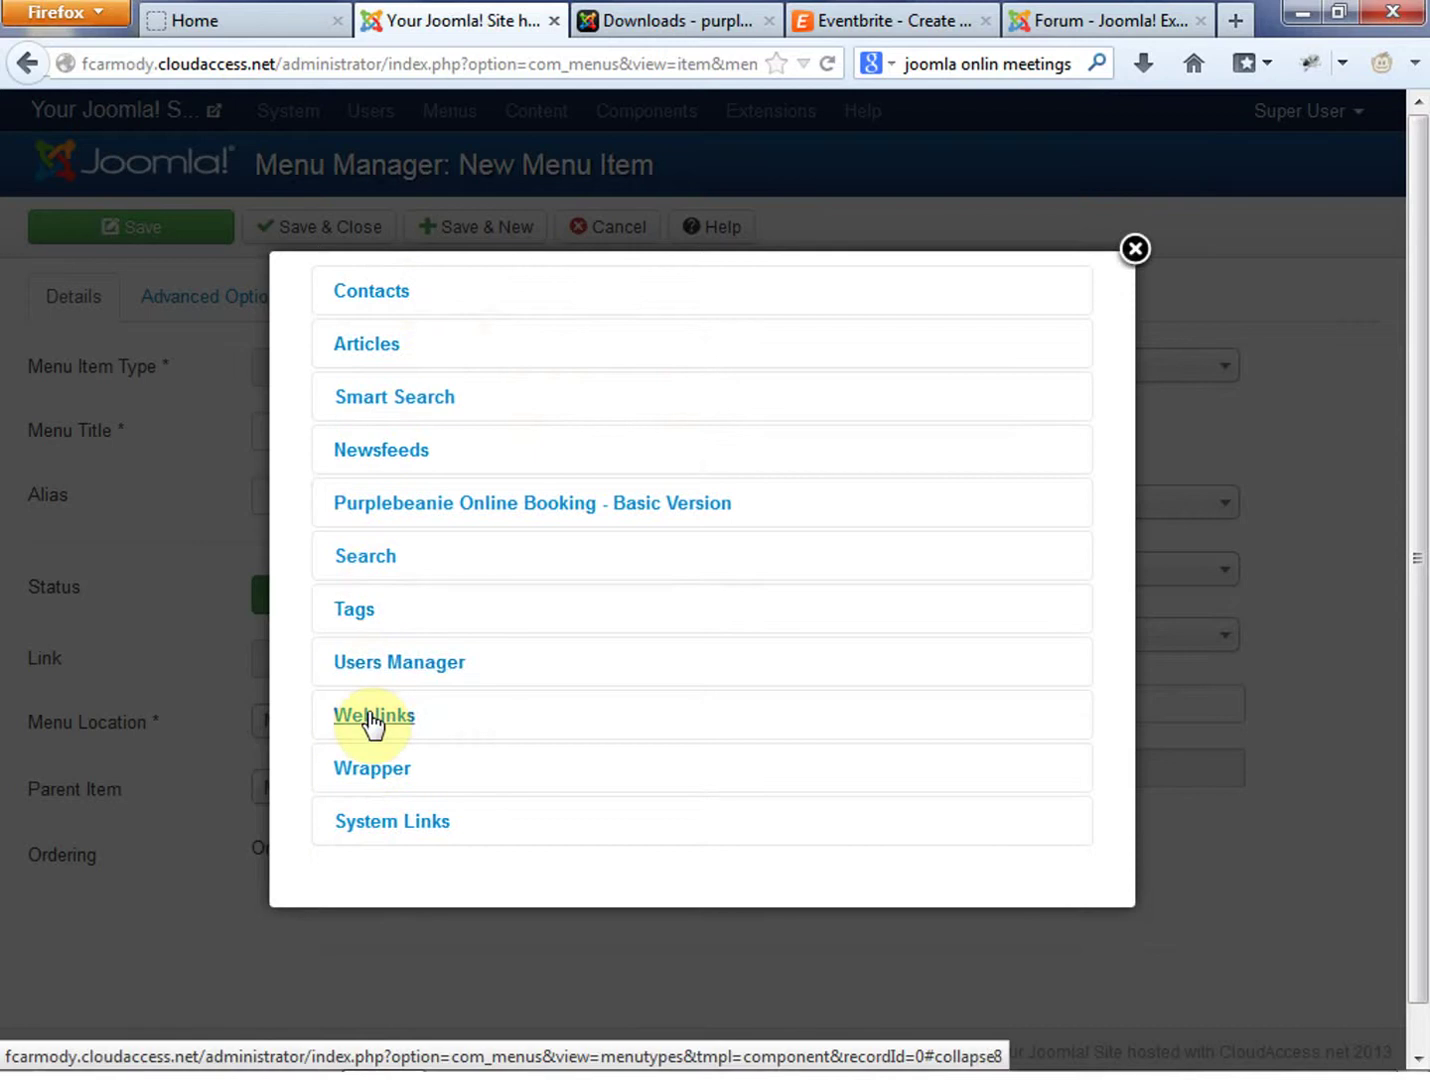
pyautogui.click(472, 519)
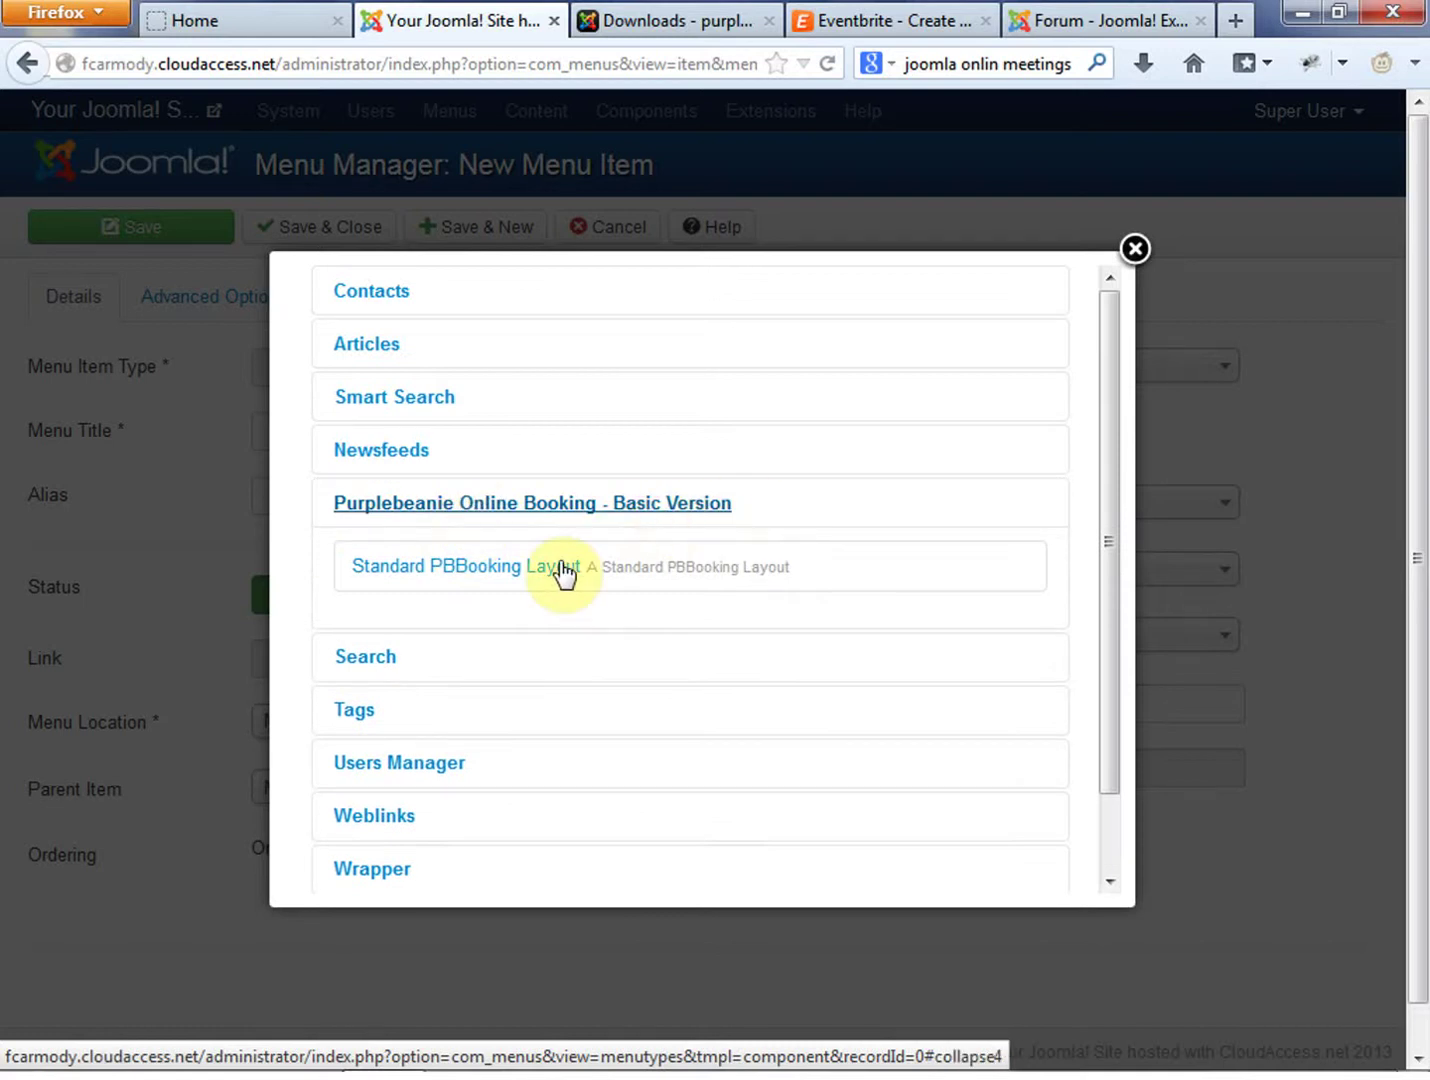
pyautogui.click(472, 575)
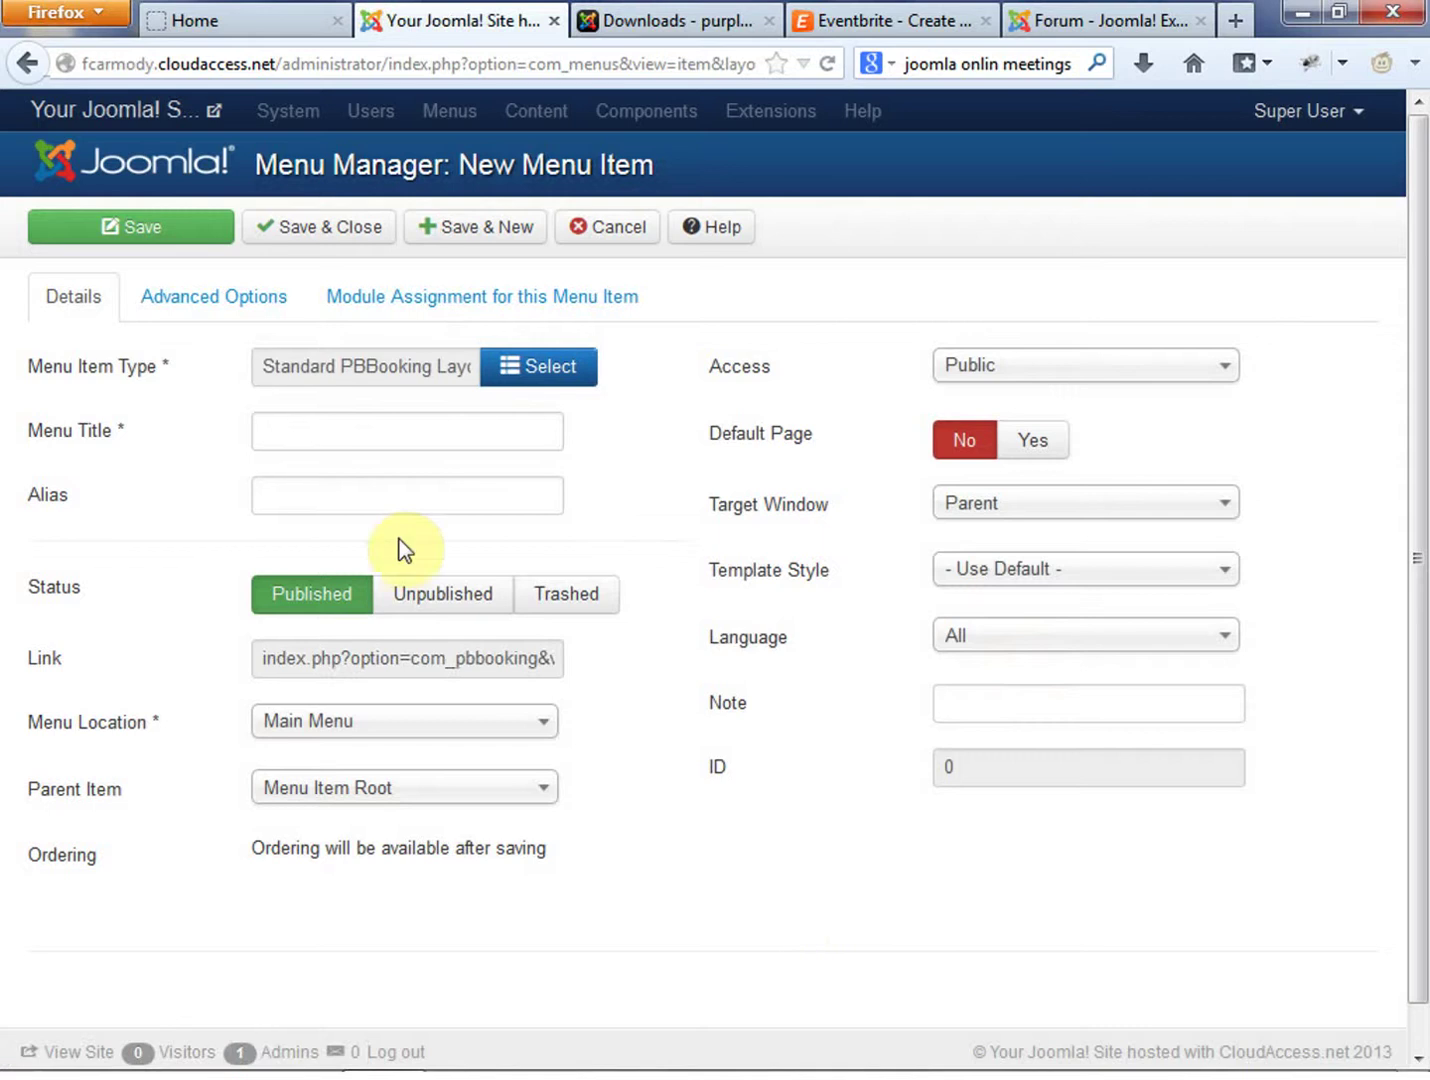
# Title the new menu item 'Private Training'
pyautogui.click(440, 434)
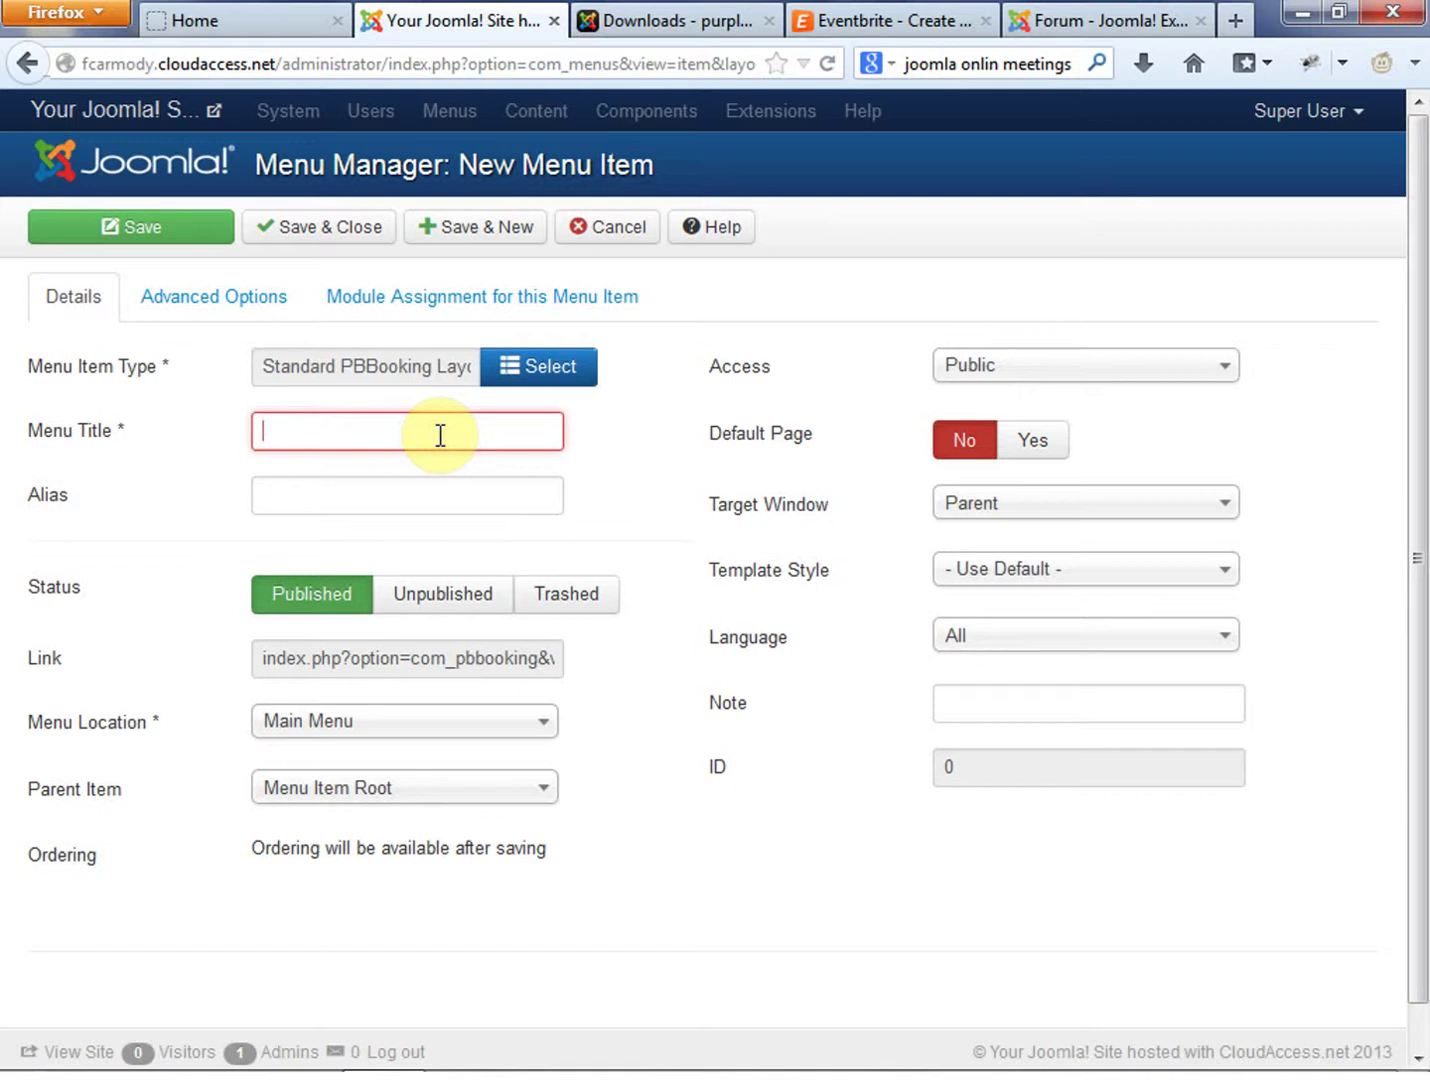
pyautogui.write('In Home')
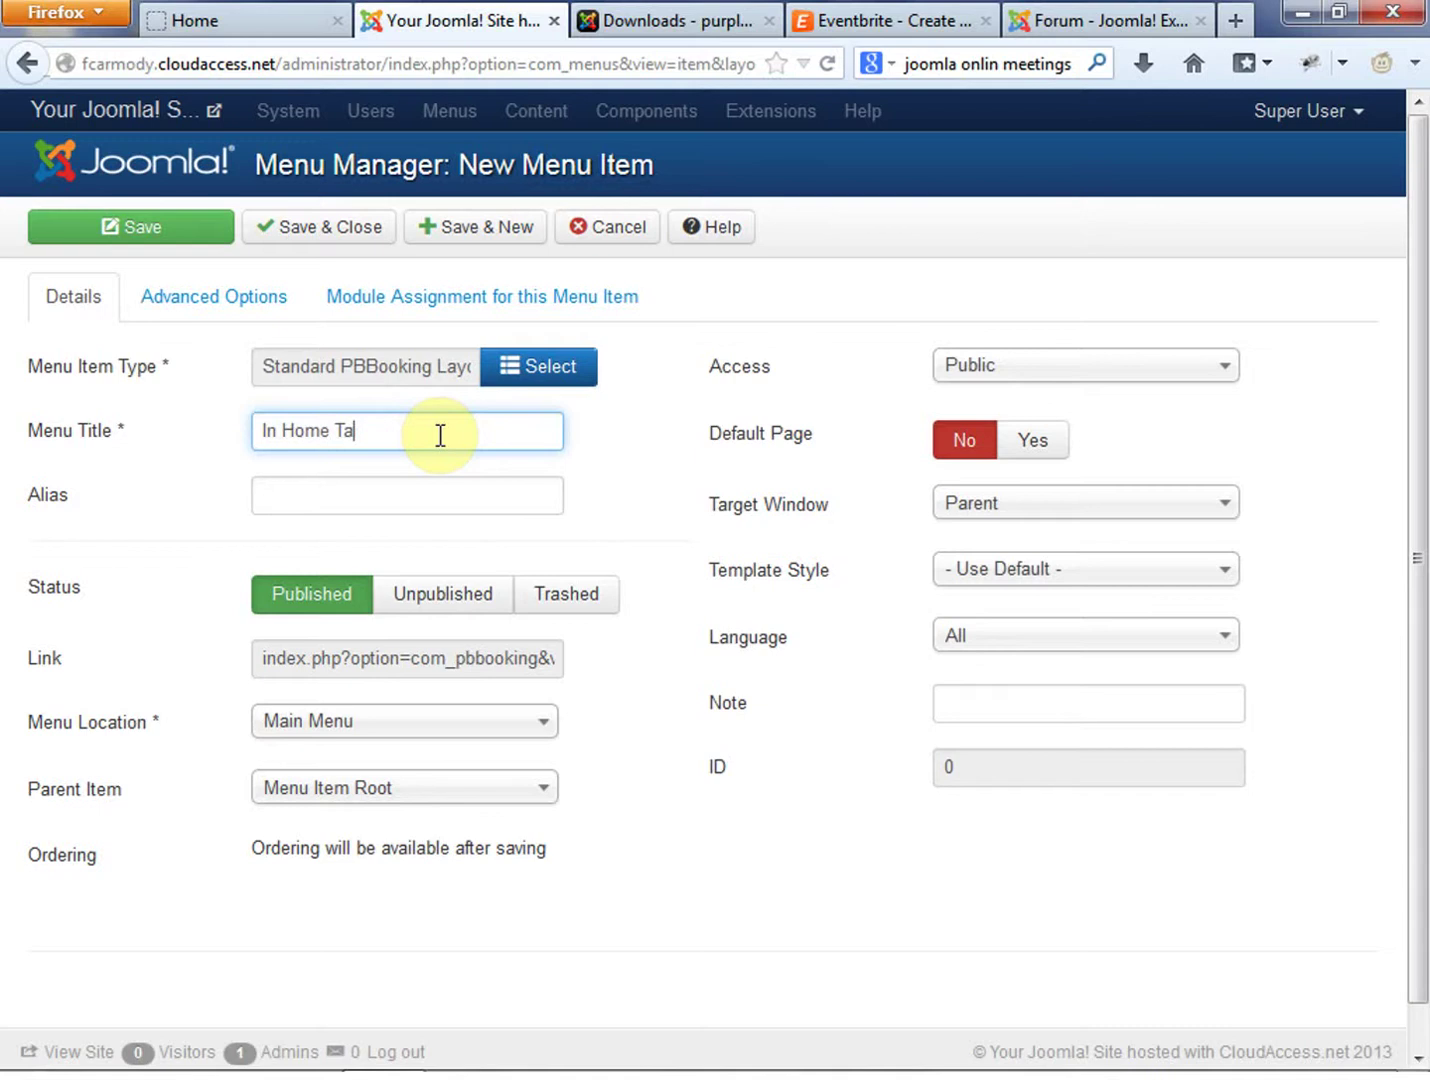
pyautogui.moveTo(395, 431); pyautogui.dragTo(225, 438)
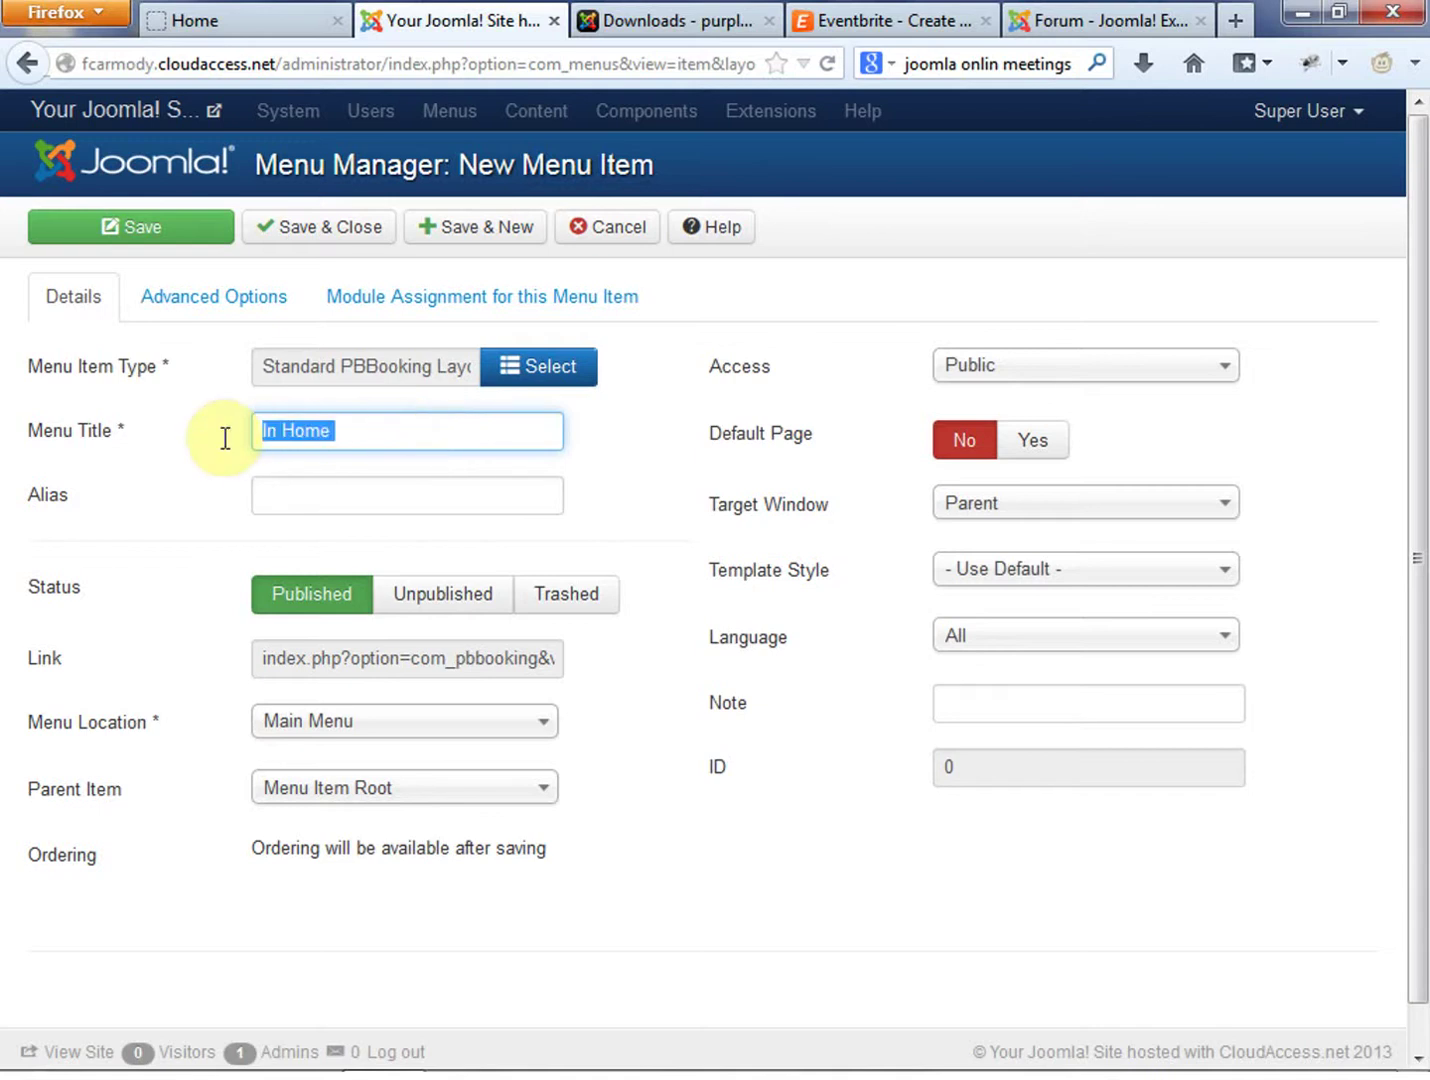
pyautogui.write('Pri')
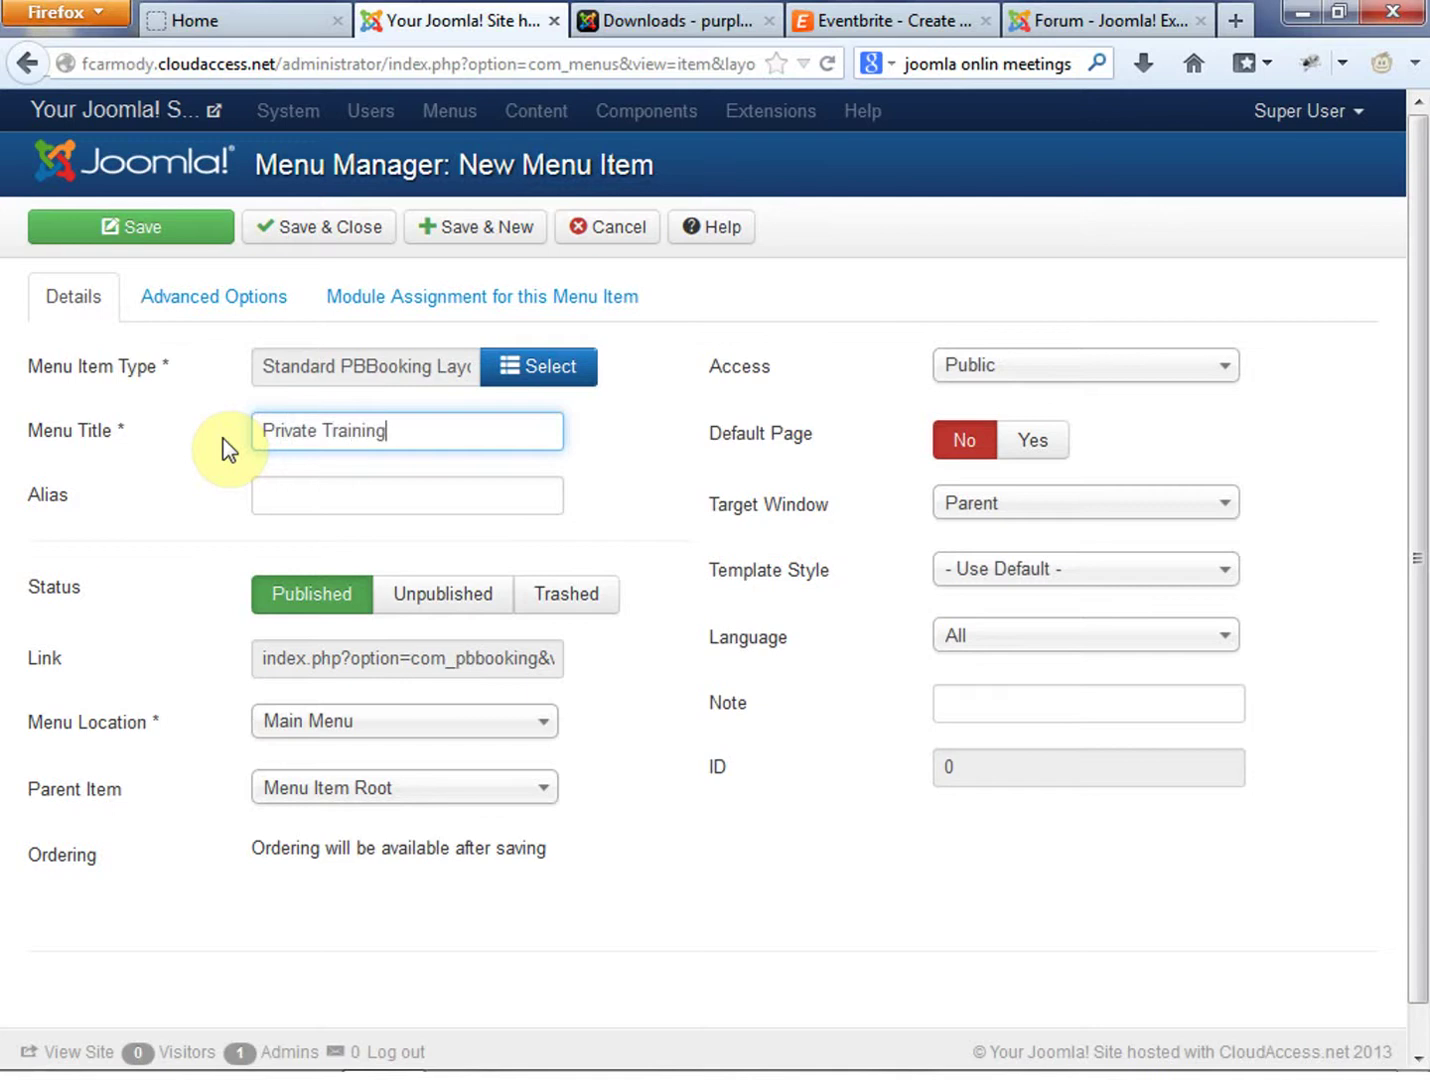
pyautogui.write('vate Training')
pyautogui.click(589, 490)
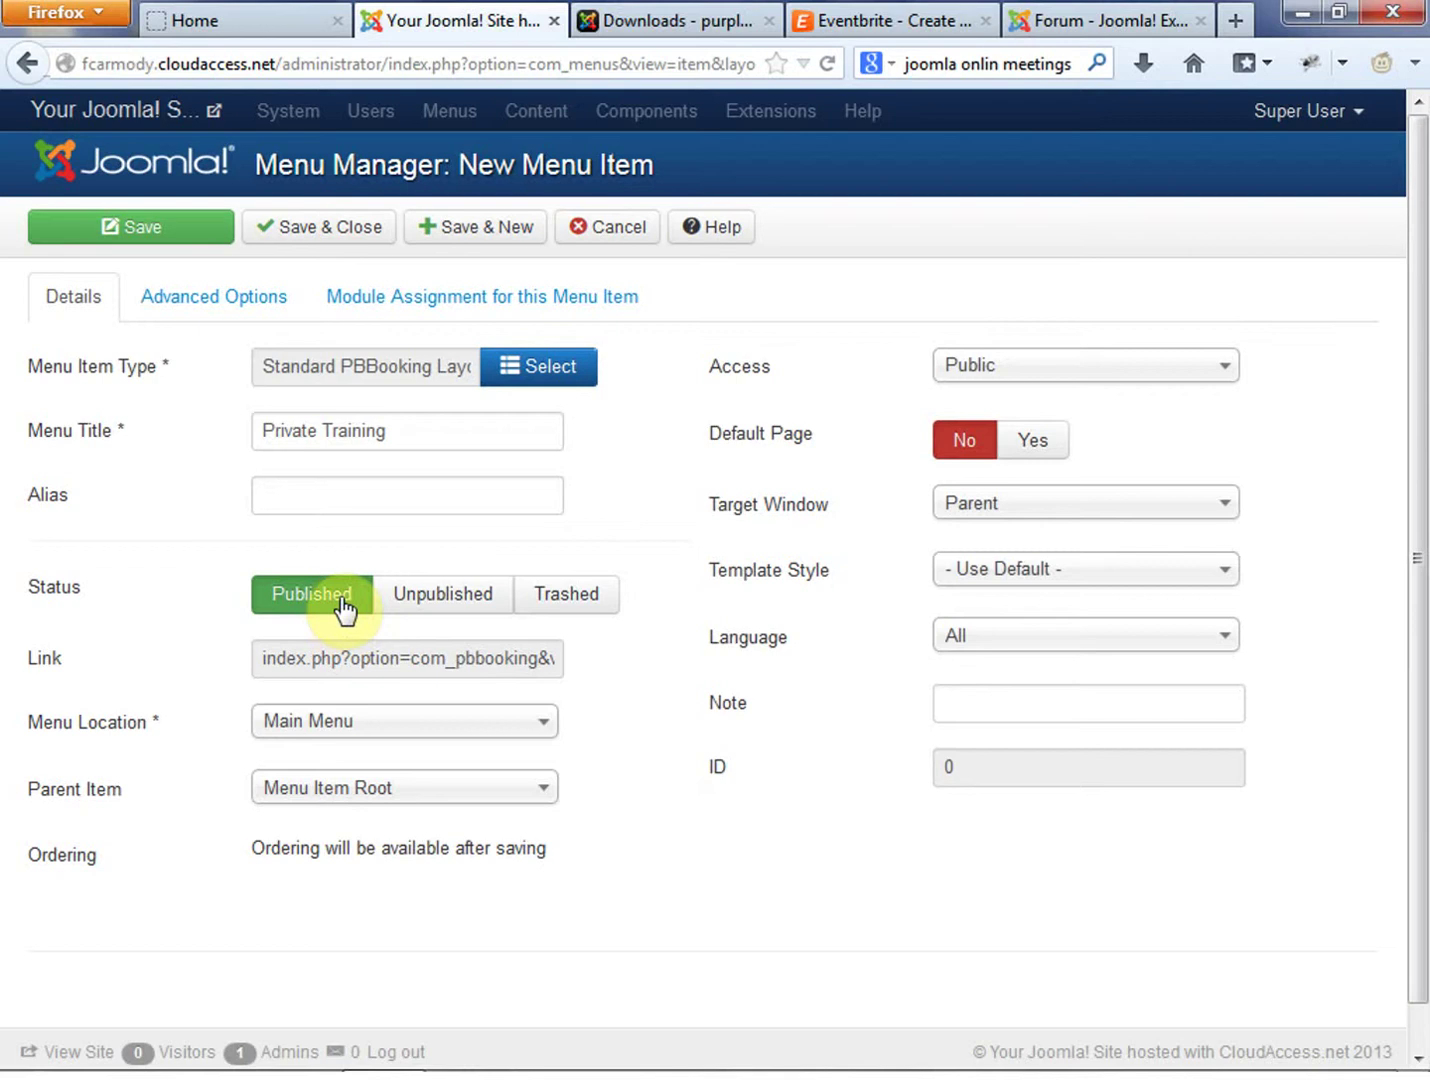
# Keep Main Menu as the item's menu location, with the item at root level
pyautogui.click(407, 732)
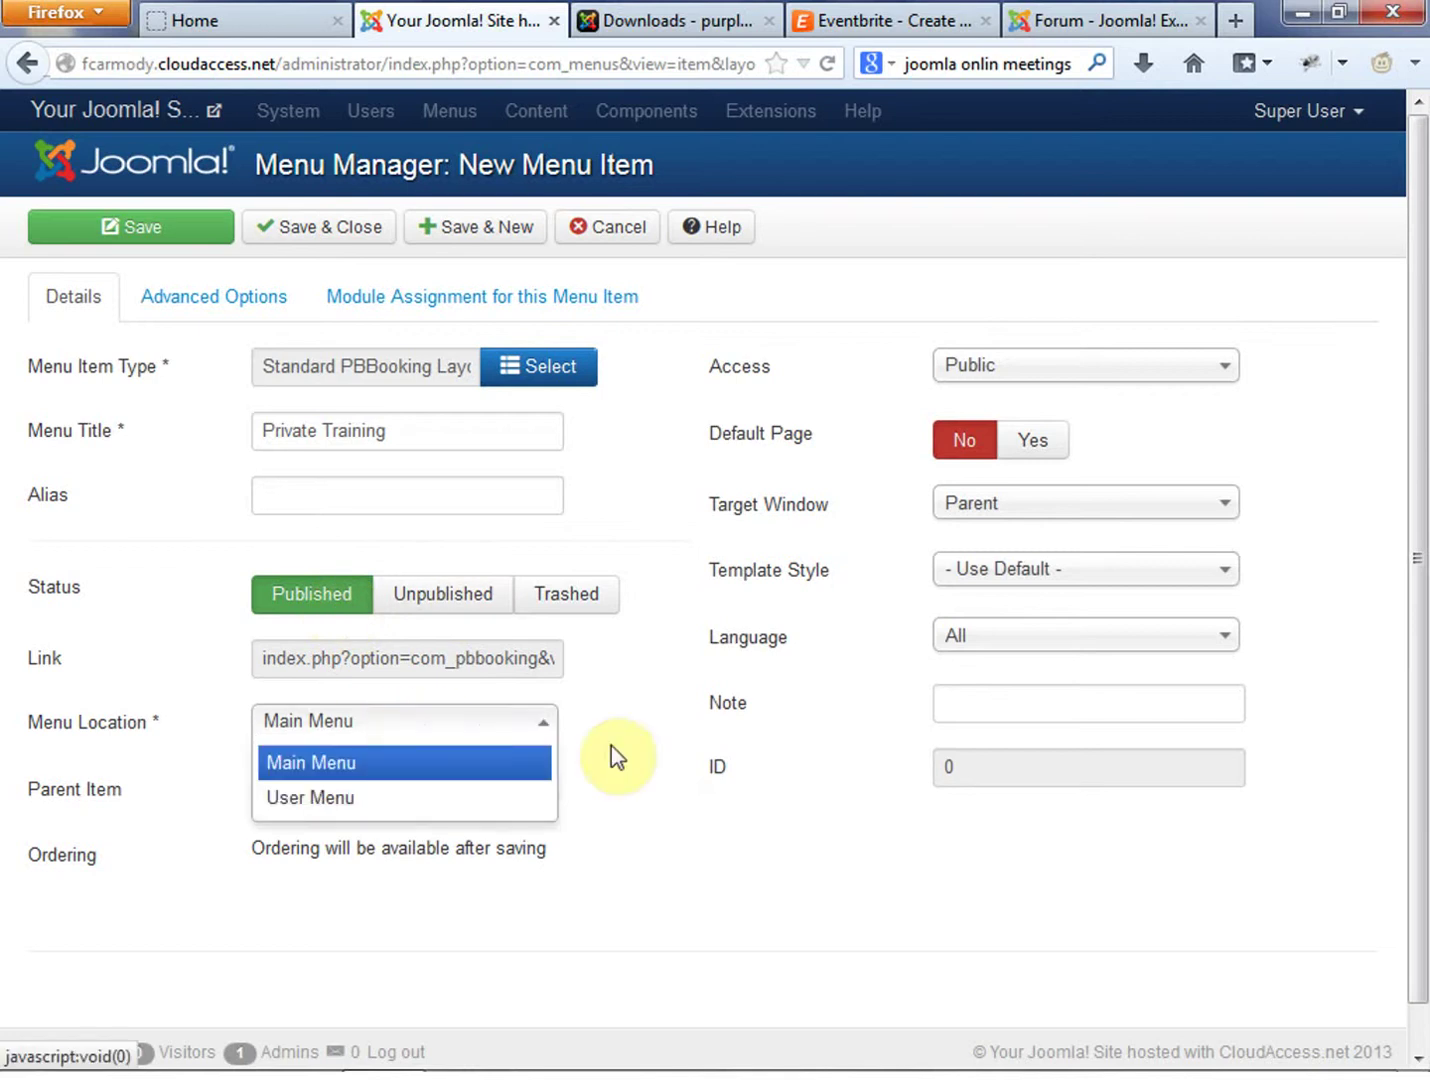
pyautogui.click(625, 765)
pyautogui.click(516, 800)
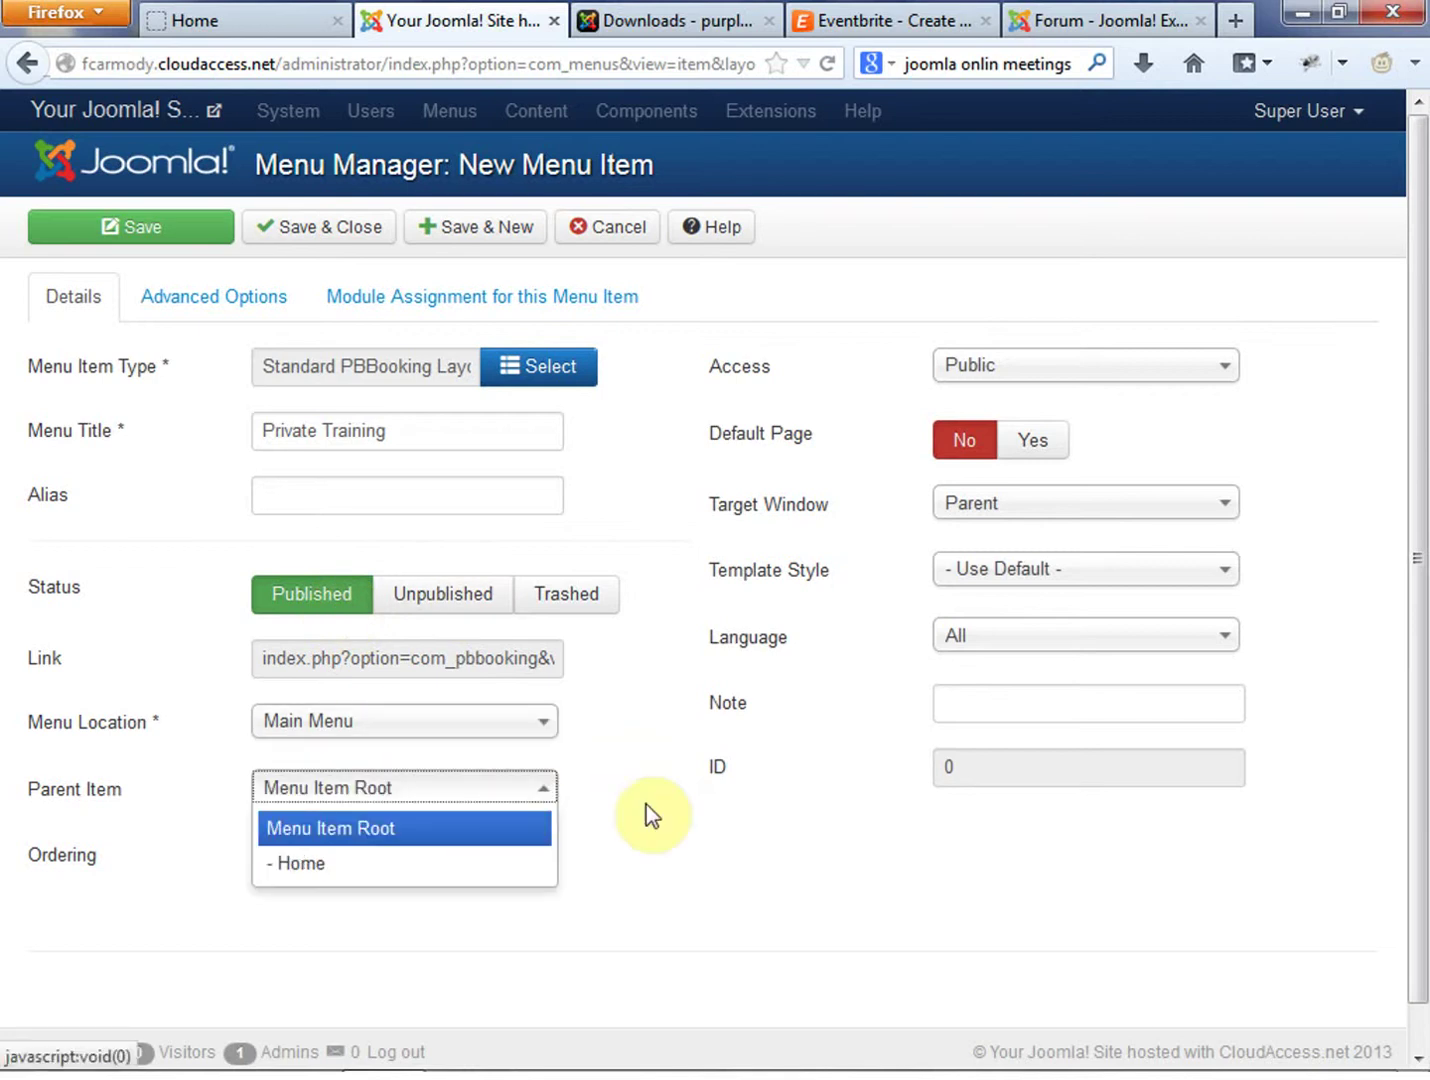
pyautogui.click(407, 835)
pyautogui.click(223, 19)
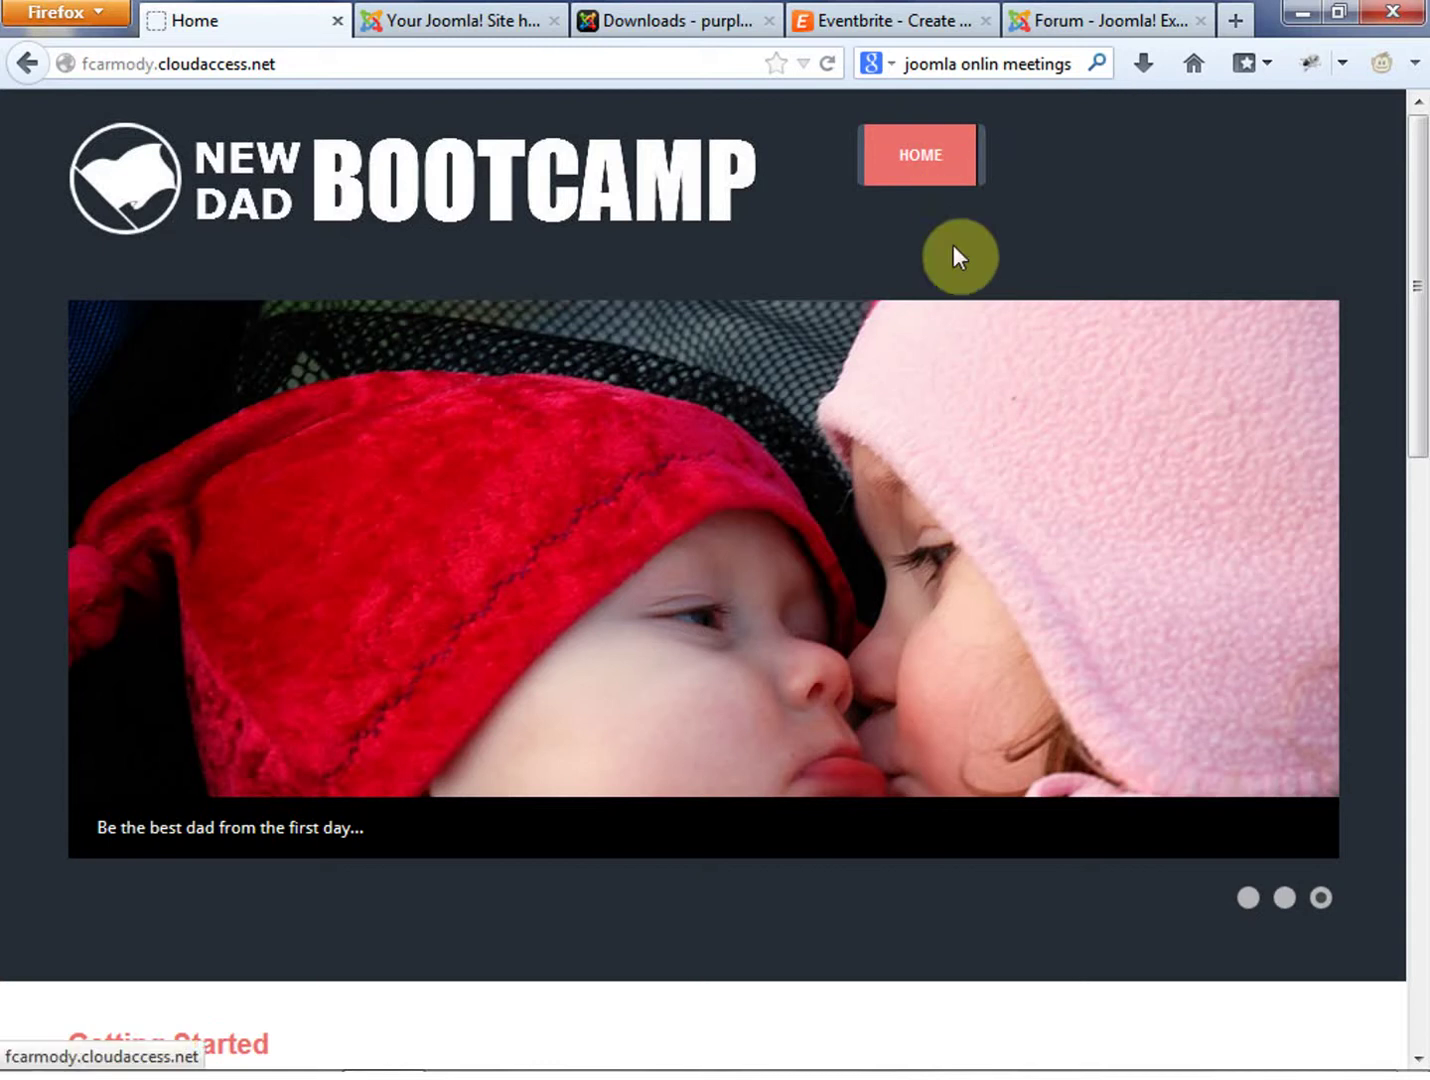
pyautogui.click(471, 22)
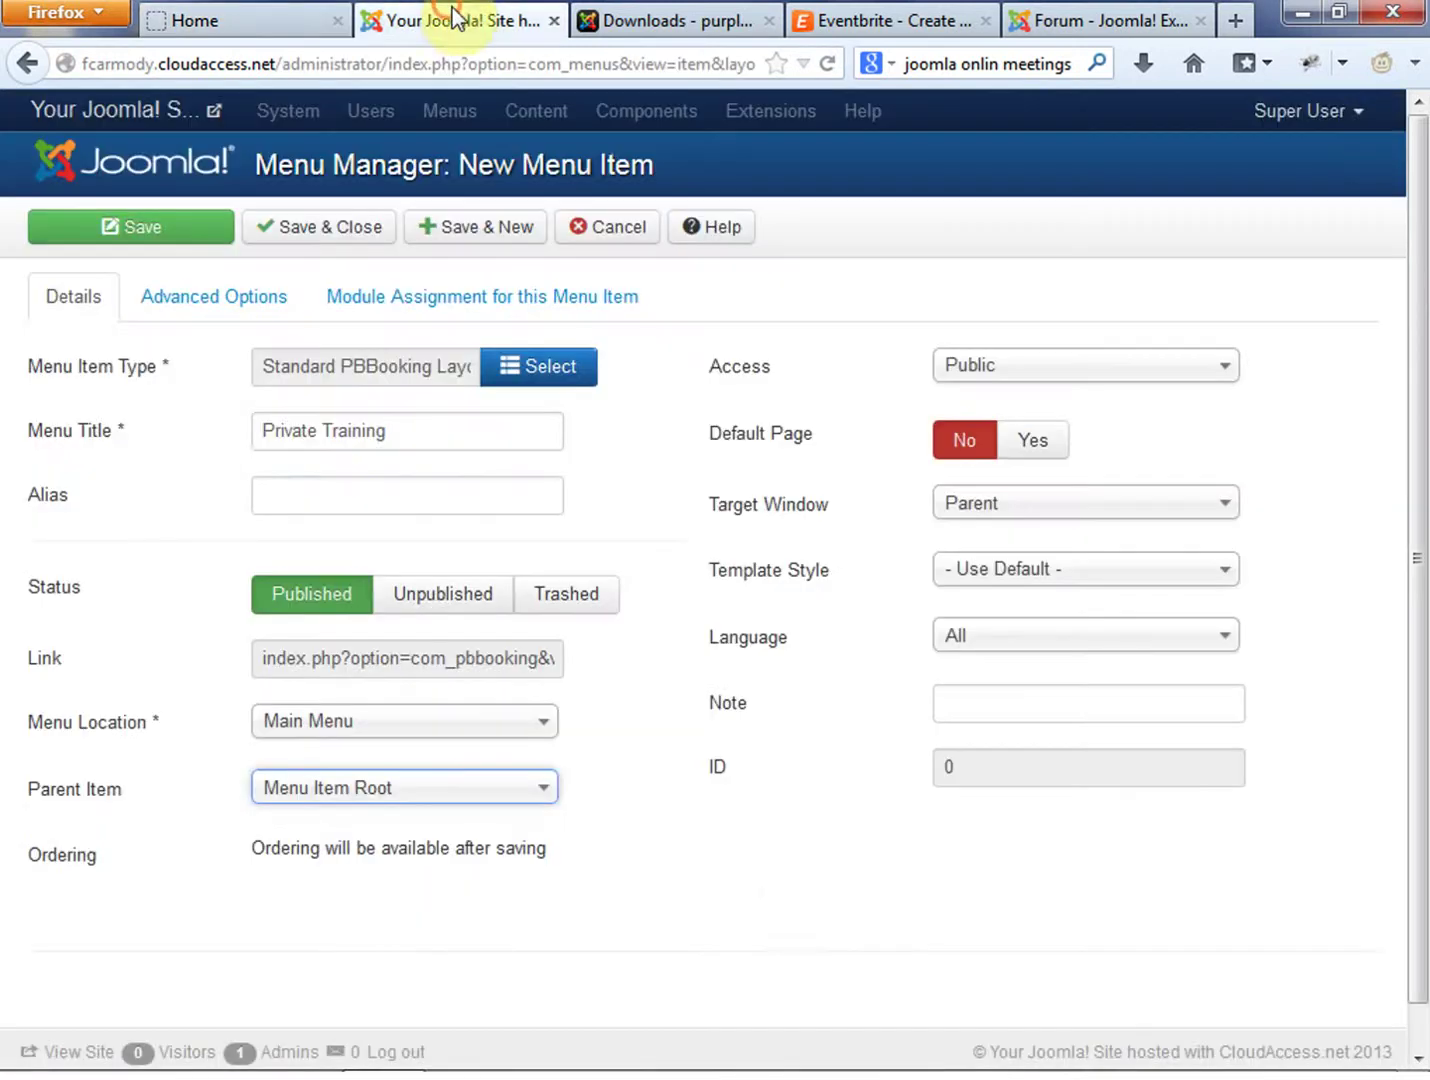
pyautogui.click(787, 861)
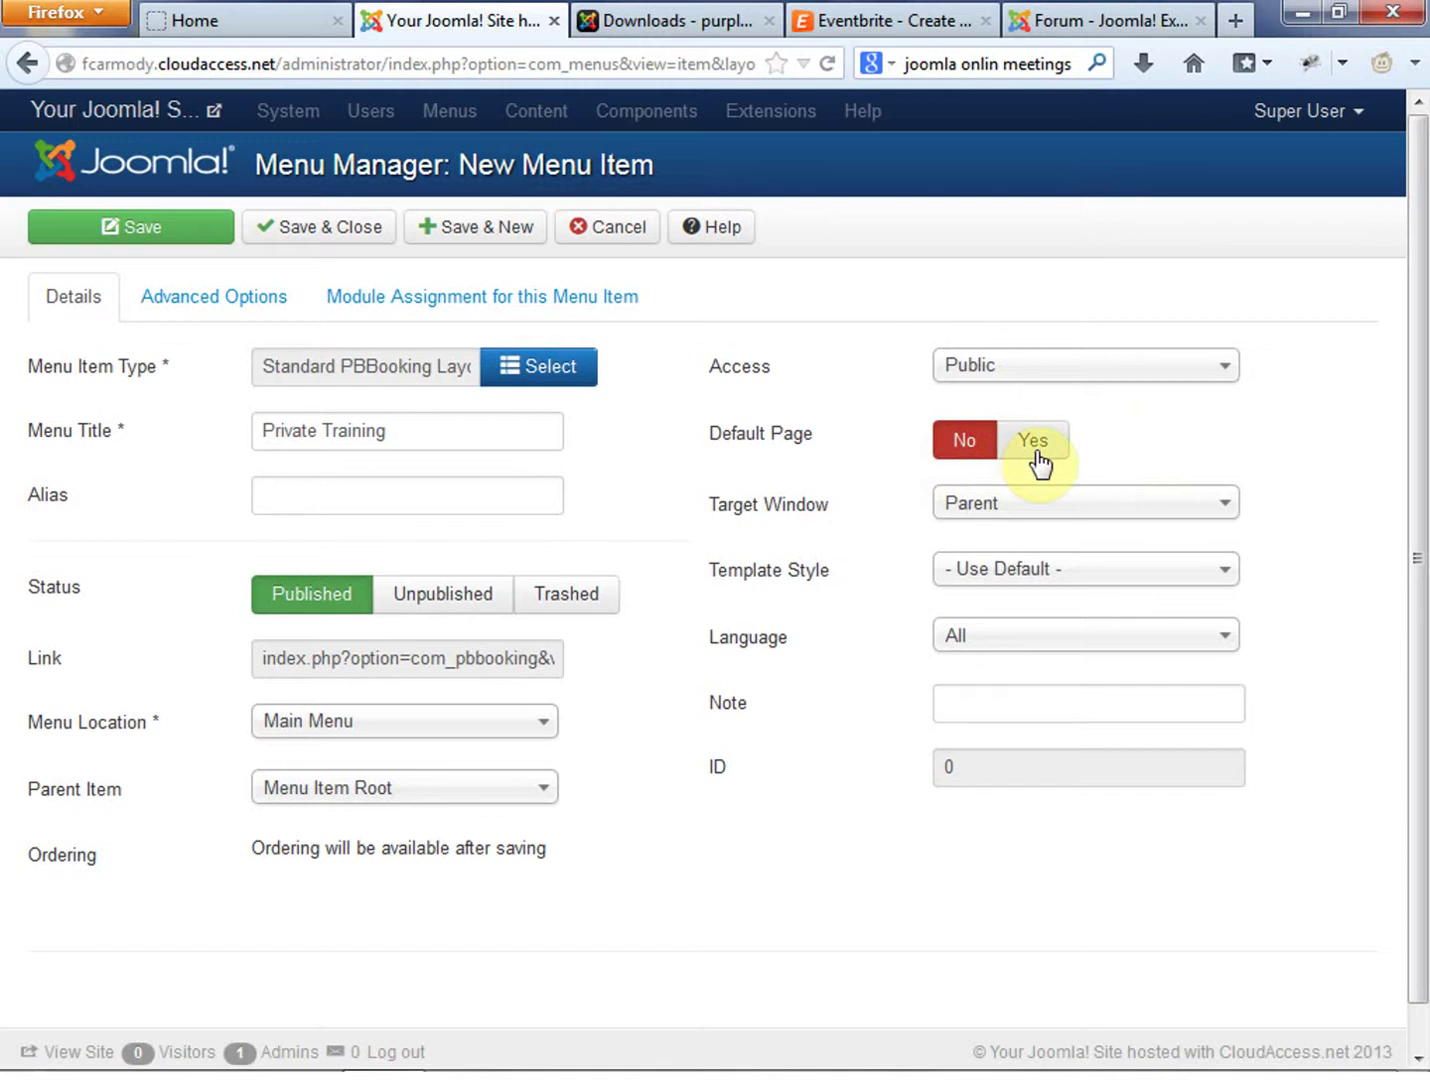
# Keep Public access and same-window target, then show the Advanced link options
pyautogui.click(1160, 371)
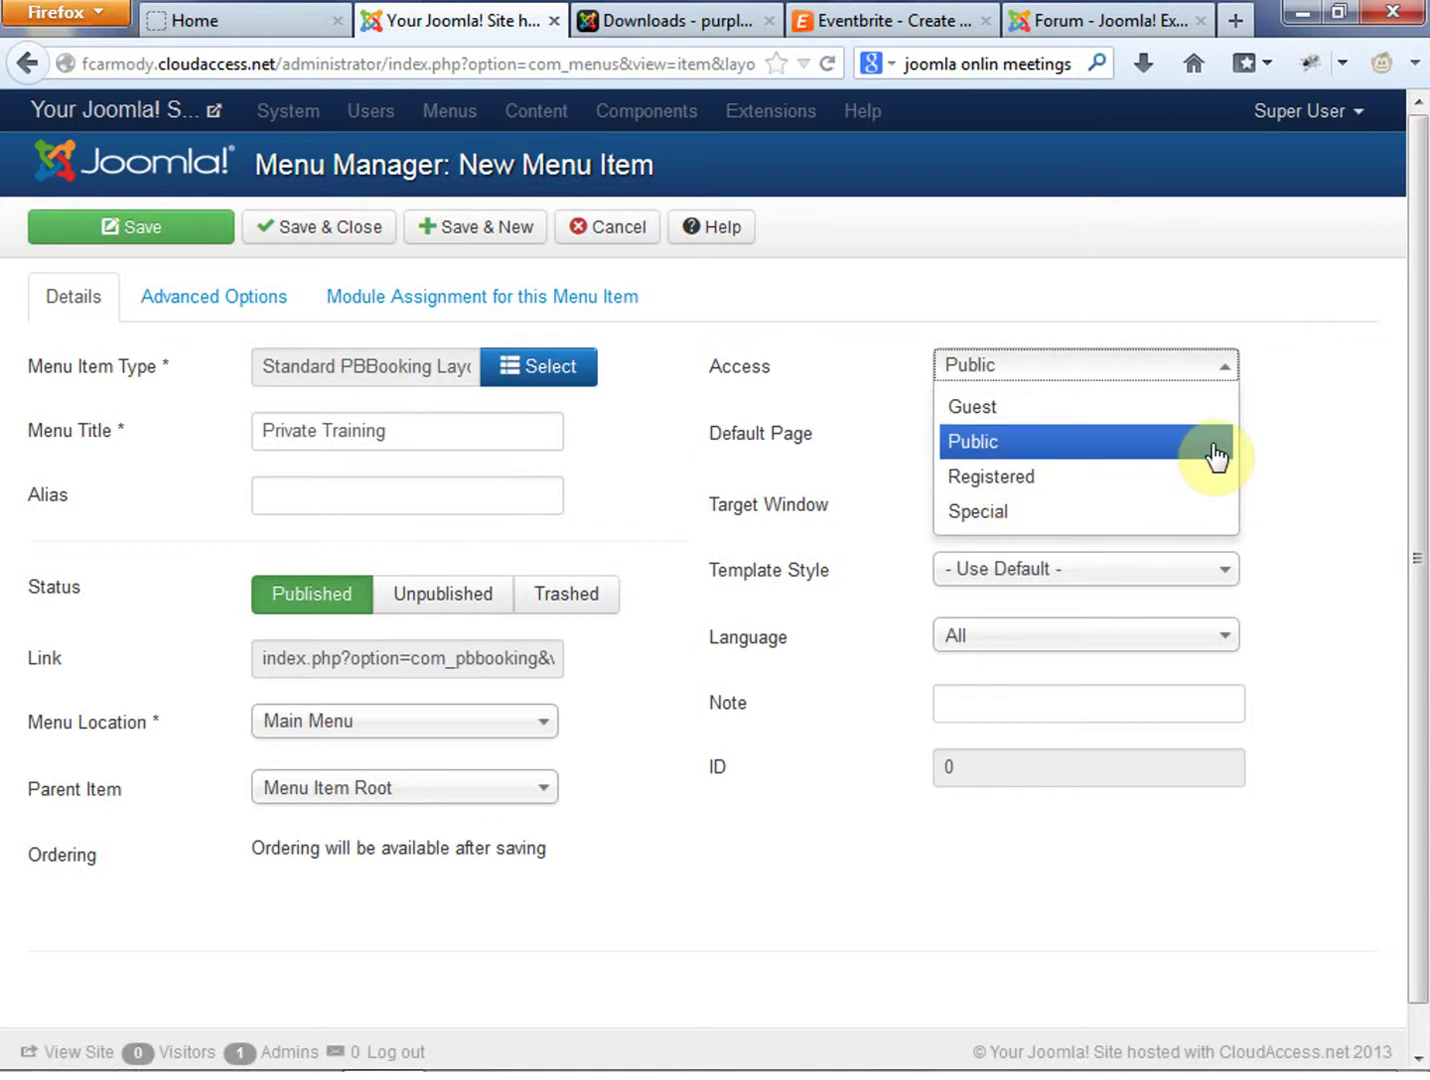
pyautogui.click(1353, 408)
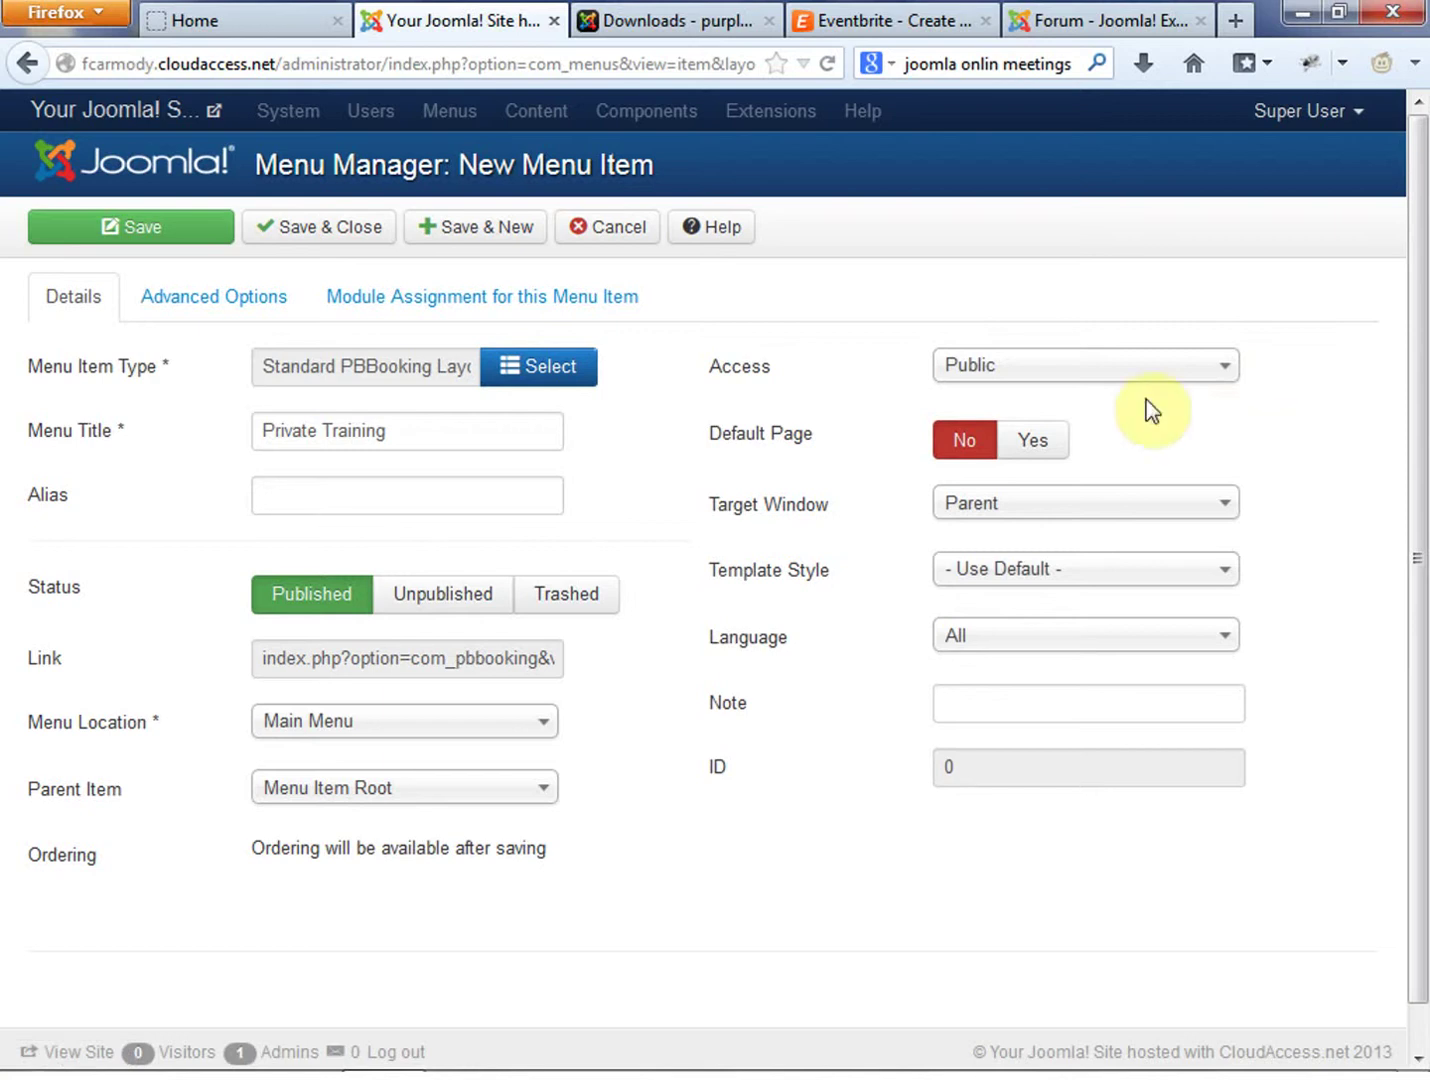
pyautogui.click(1008, 503)
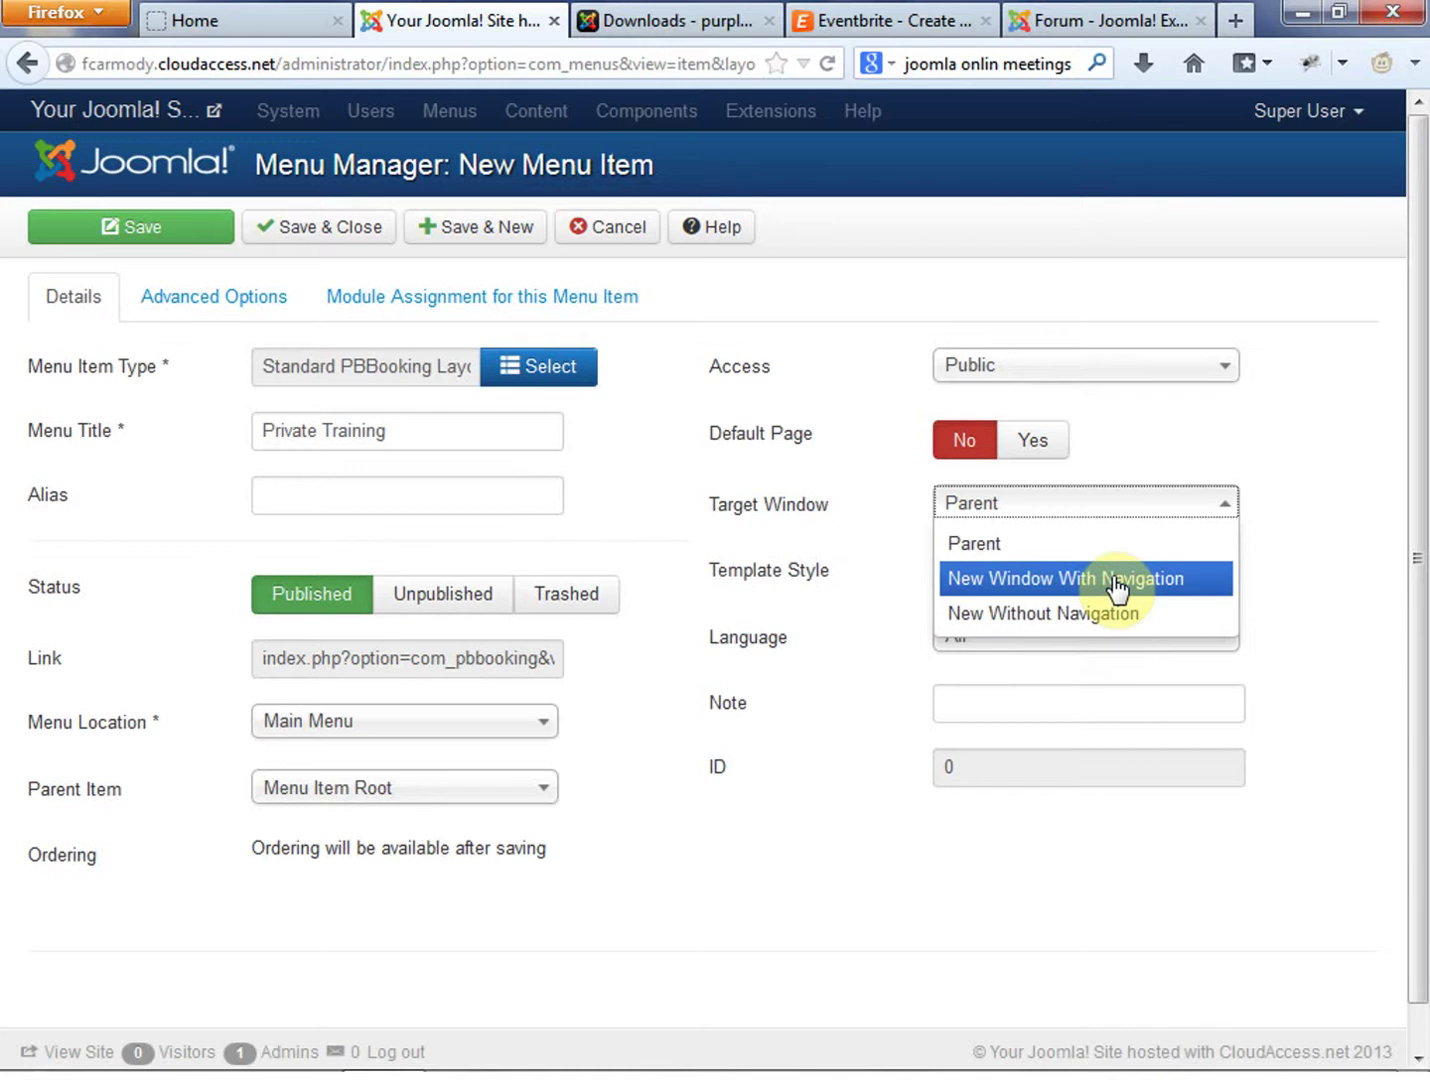
pyautogui.click(830, 714)
pyautogui.click(213, 296)
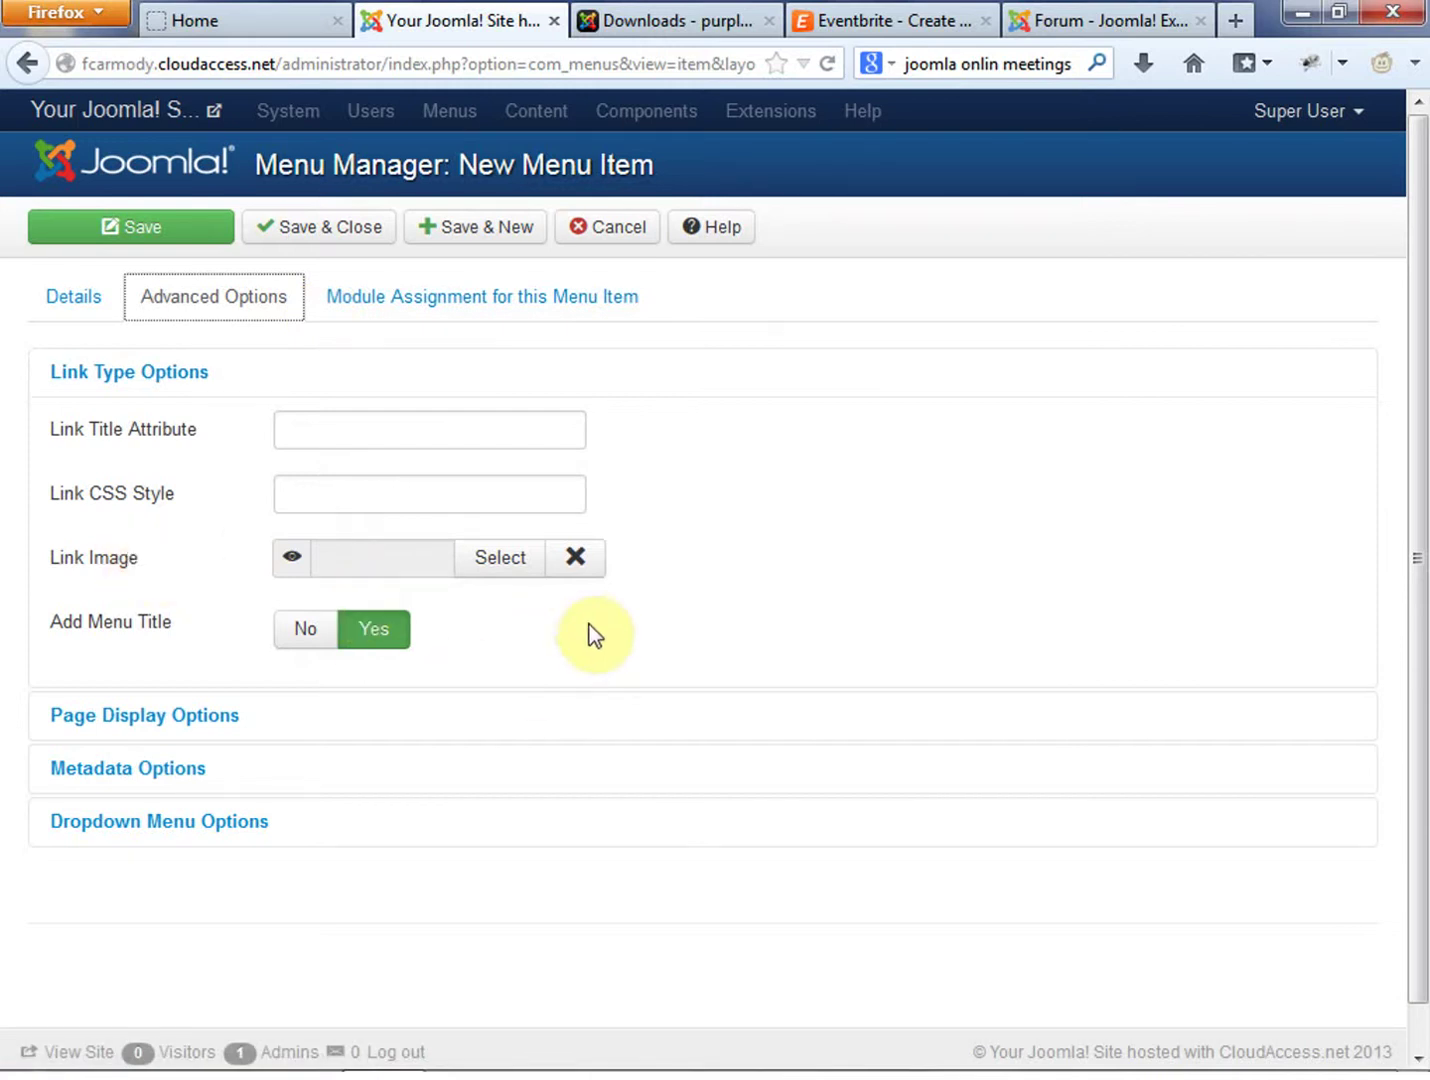
# Save and close the Private Training menu item, then switch to the live site
pyautogui.click(657, 642)
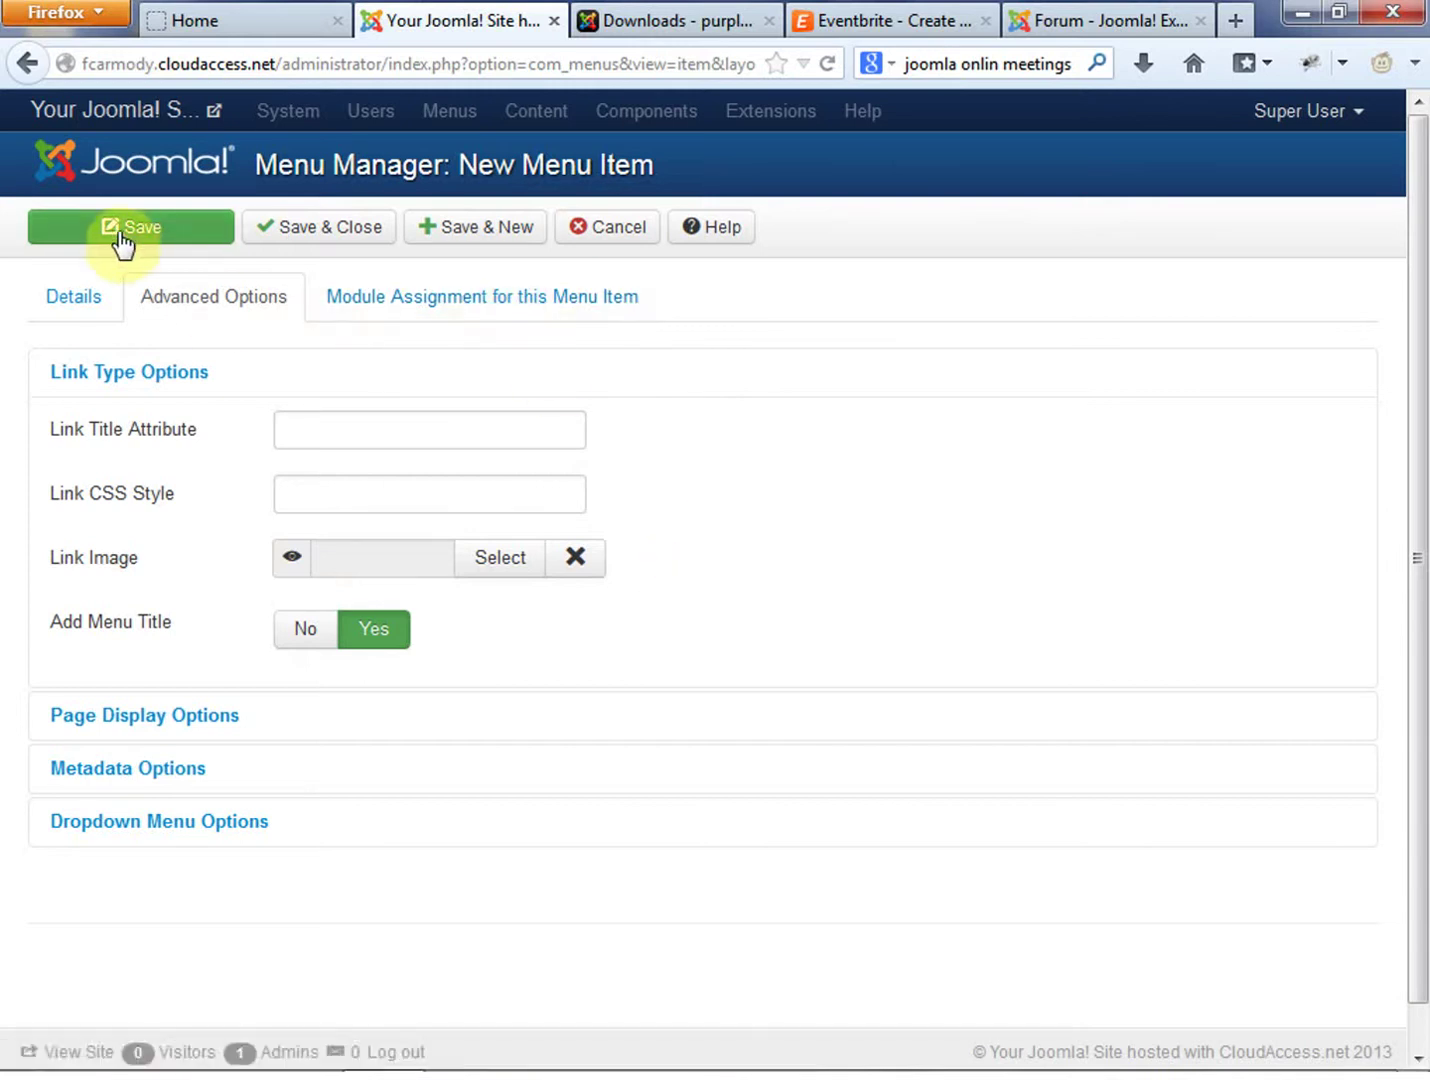
pyautogui.click(58, 299)
pyautogui.click(136, 229)
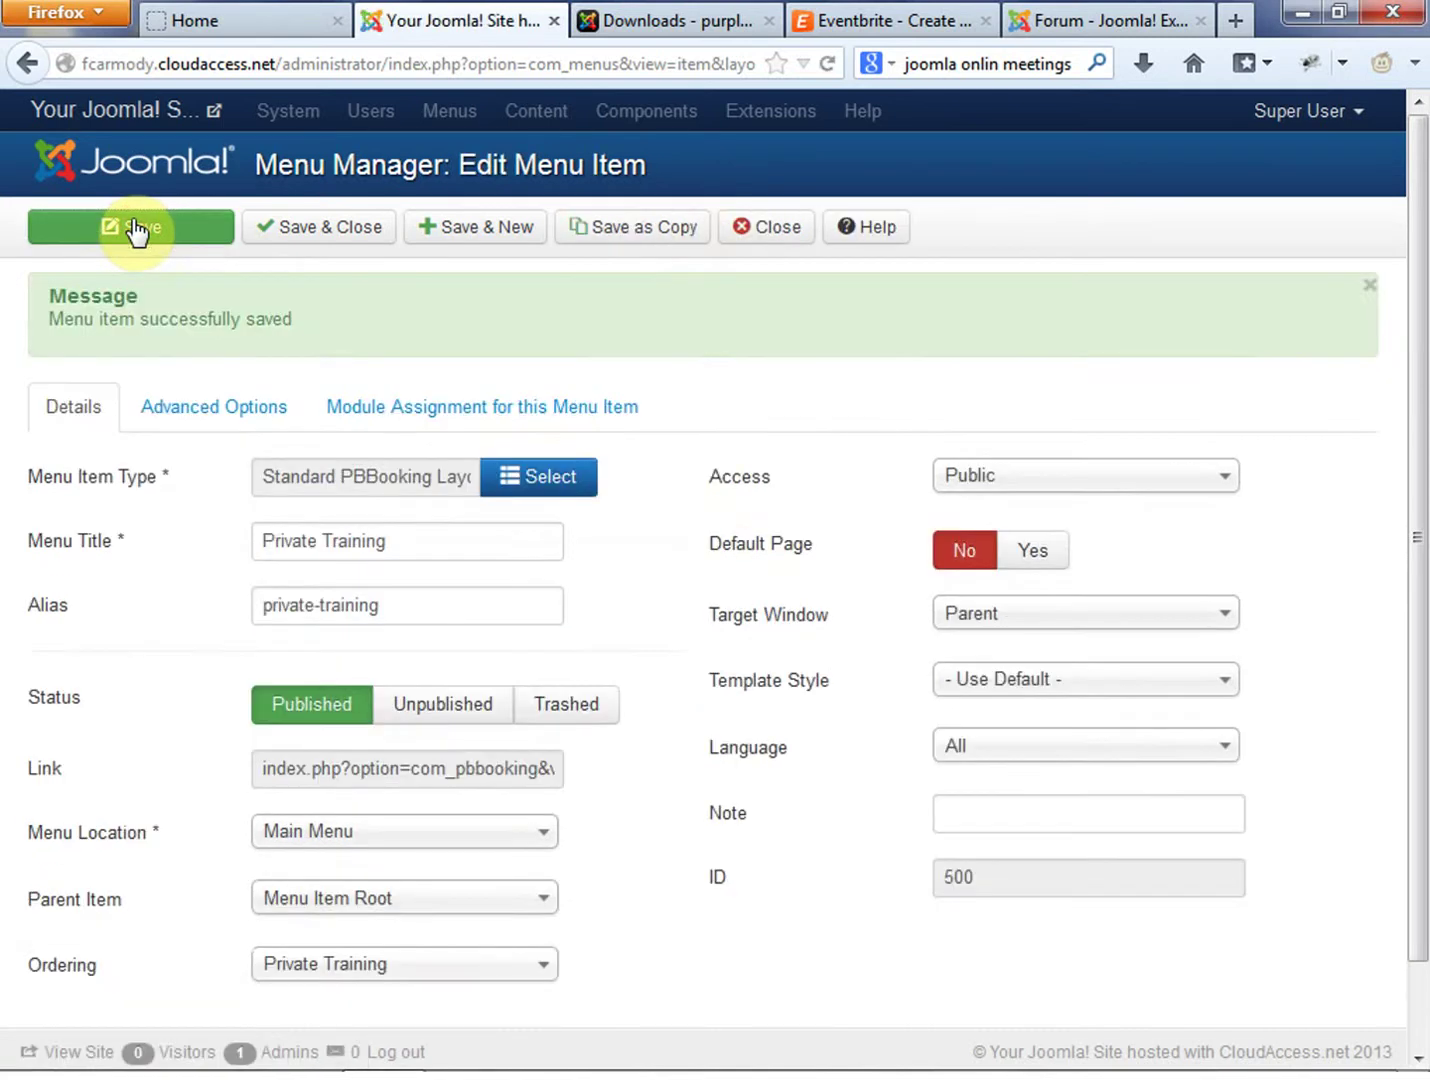
pyautogui.click(345, 242)
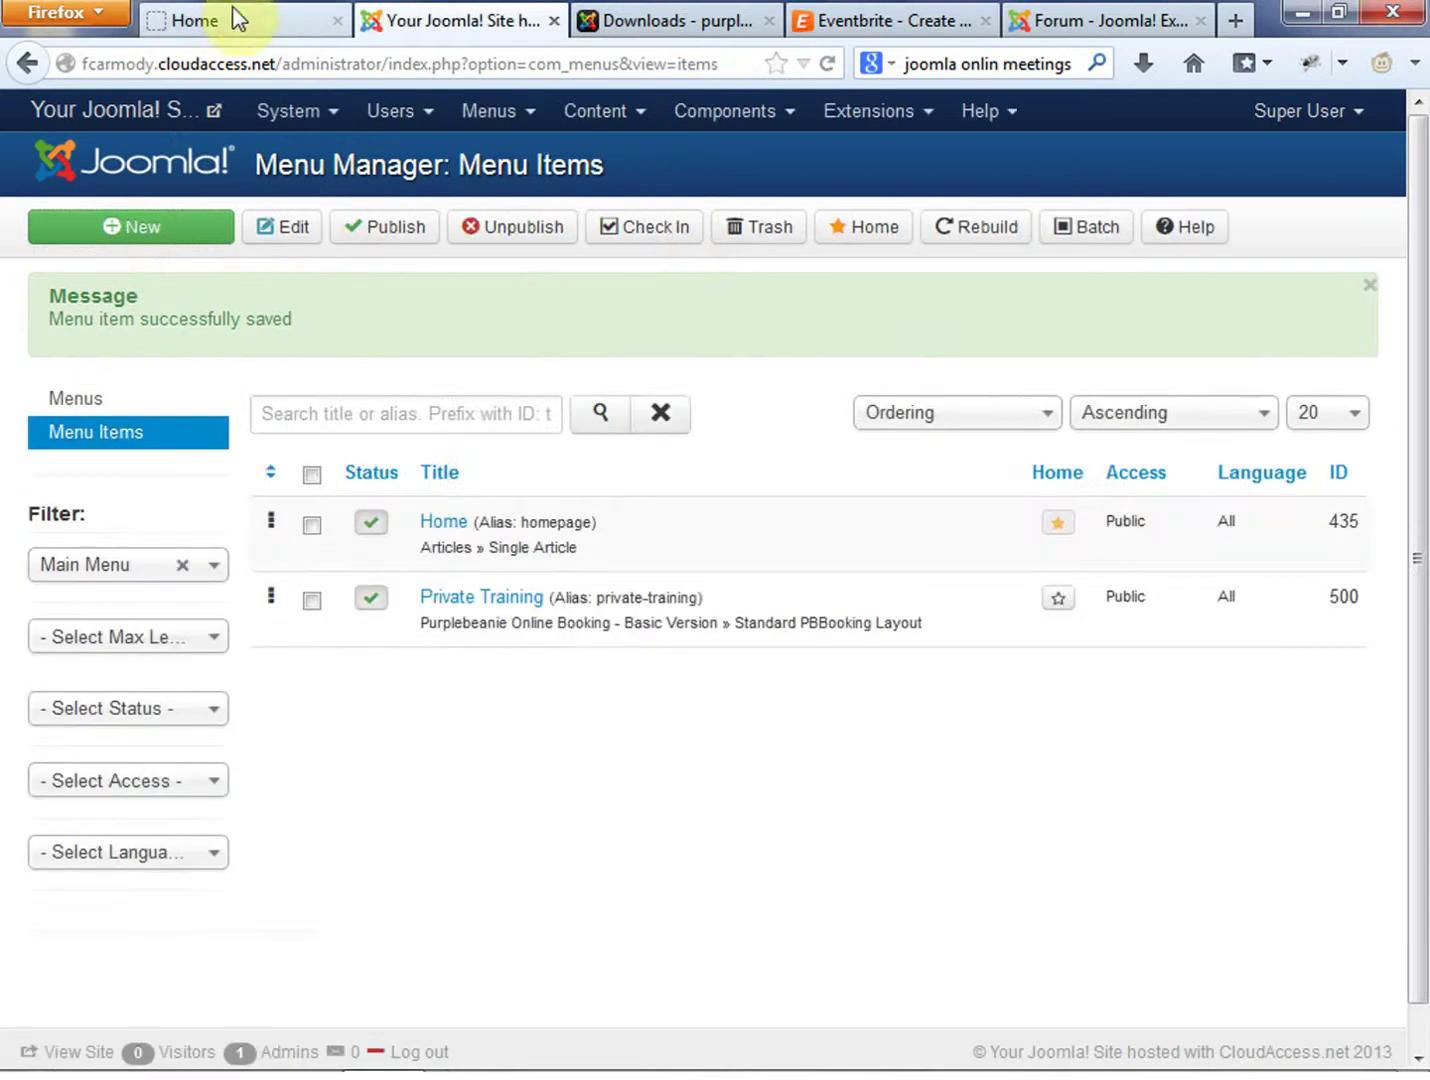
pyautogui.click(251, 23)
pyautogui.click(825, 63)
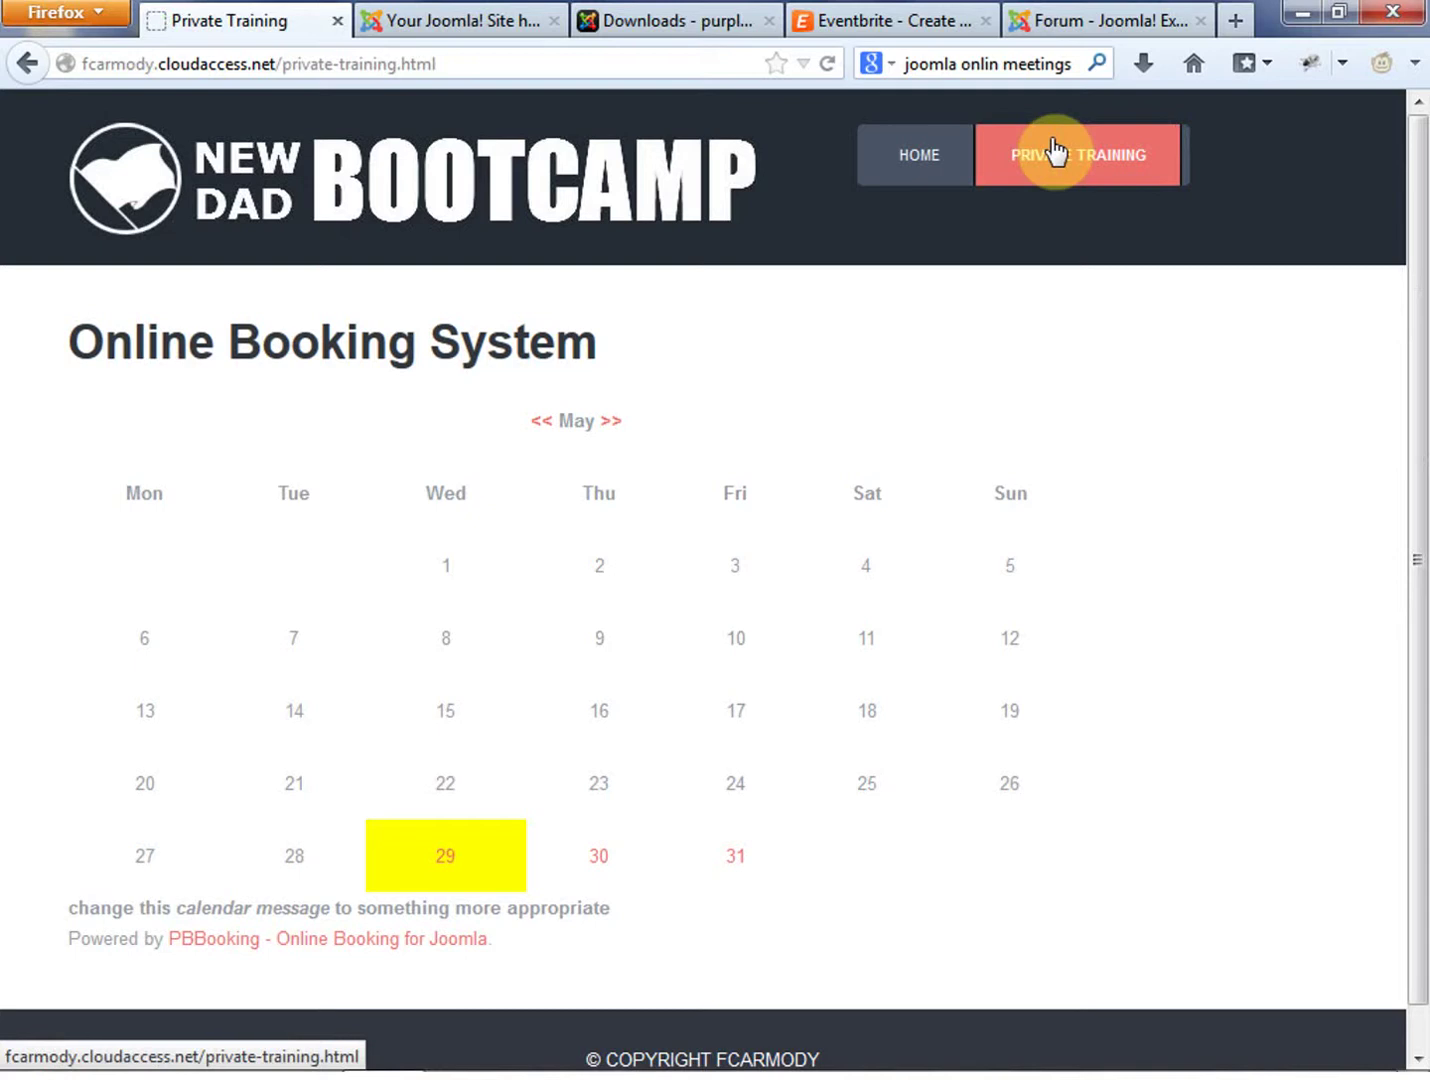
pyautogui.moveTo(1414, 288); pyautogui.dragTo(1420, 196)
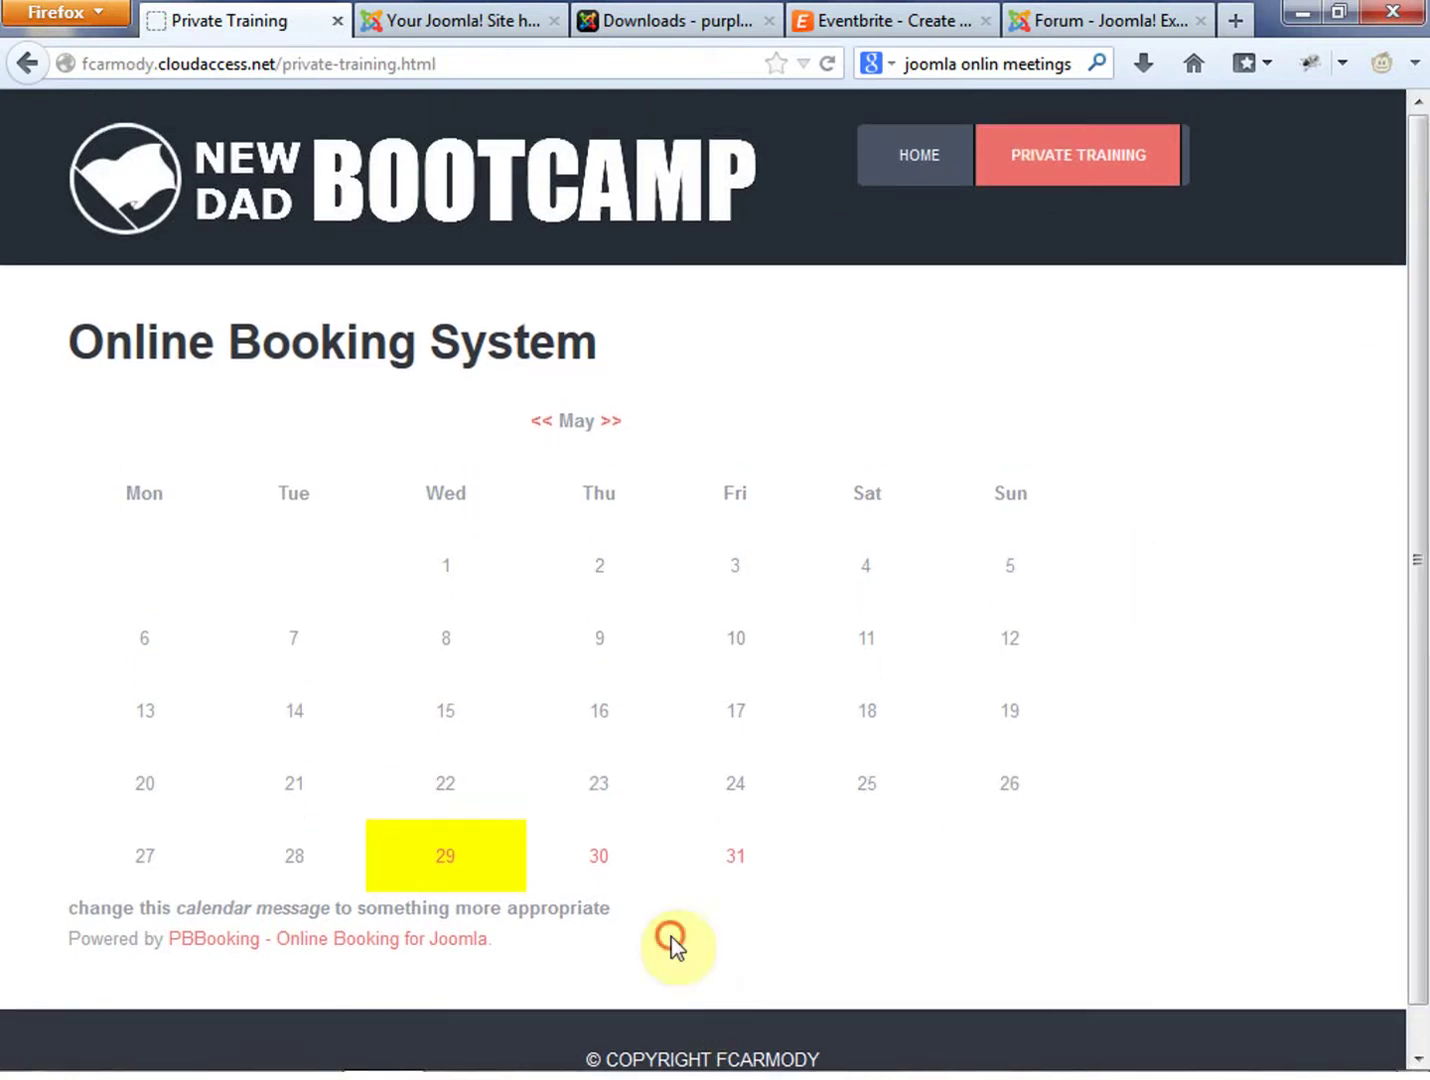
pyautogui.moveTo(1414, 485); pyautogui.dragTo(1427, 480)
pyautogui.click(704, 958)
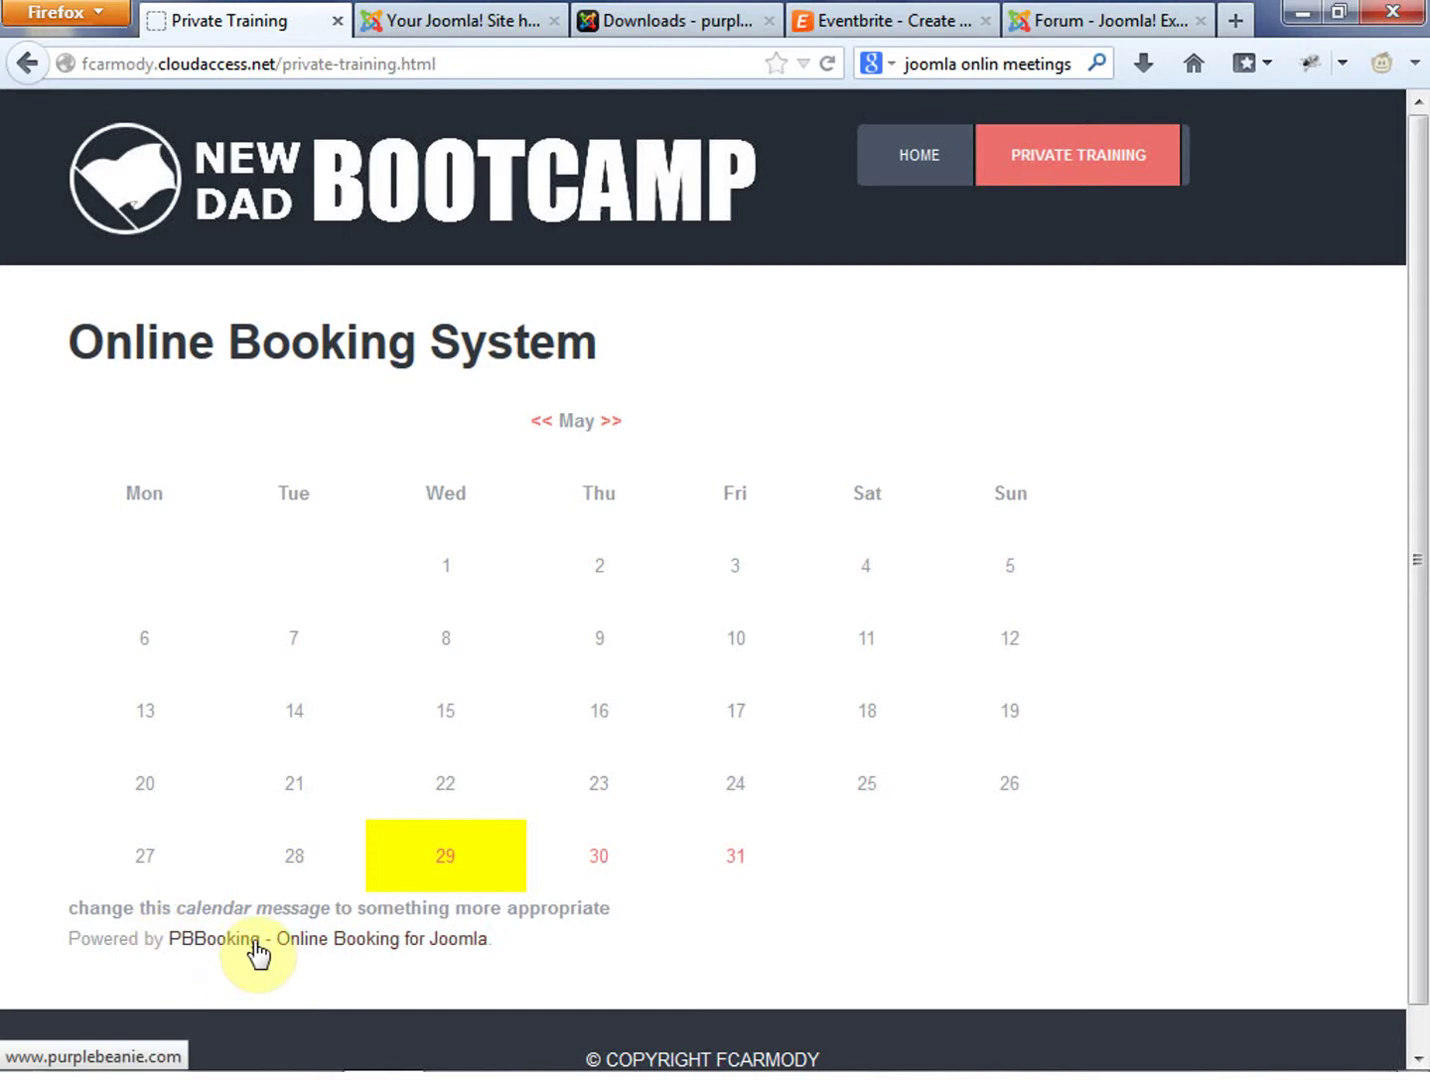
pyautogui.click(259, 990)
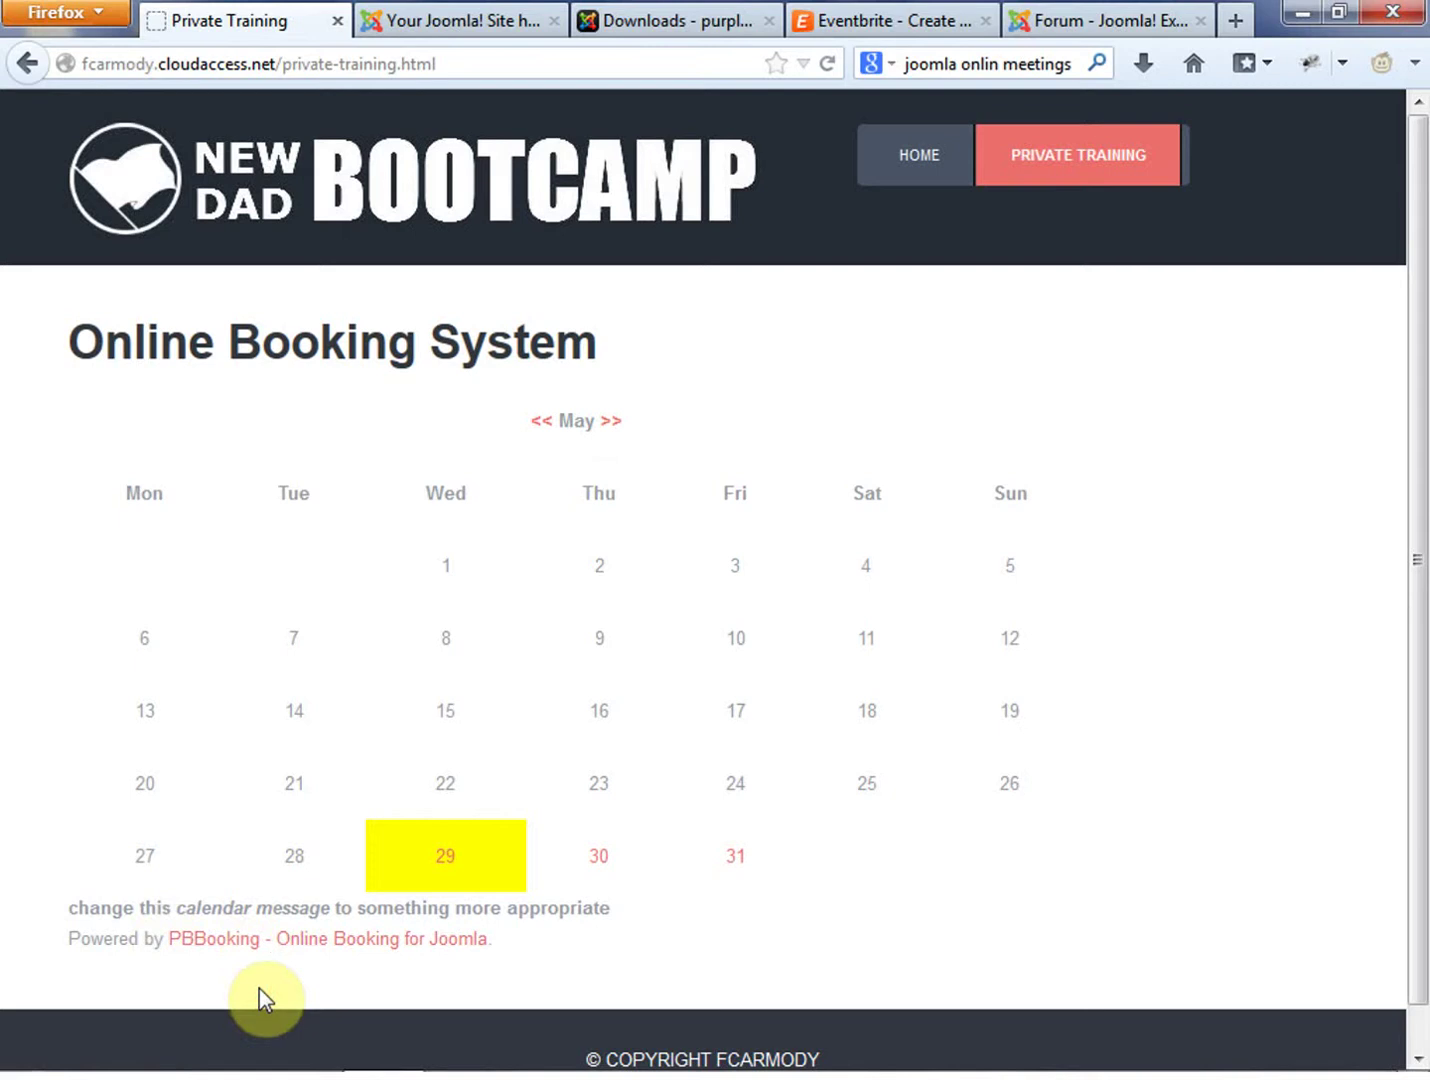
pyautogui.click(611, 421)
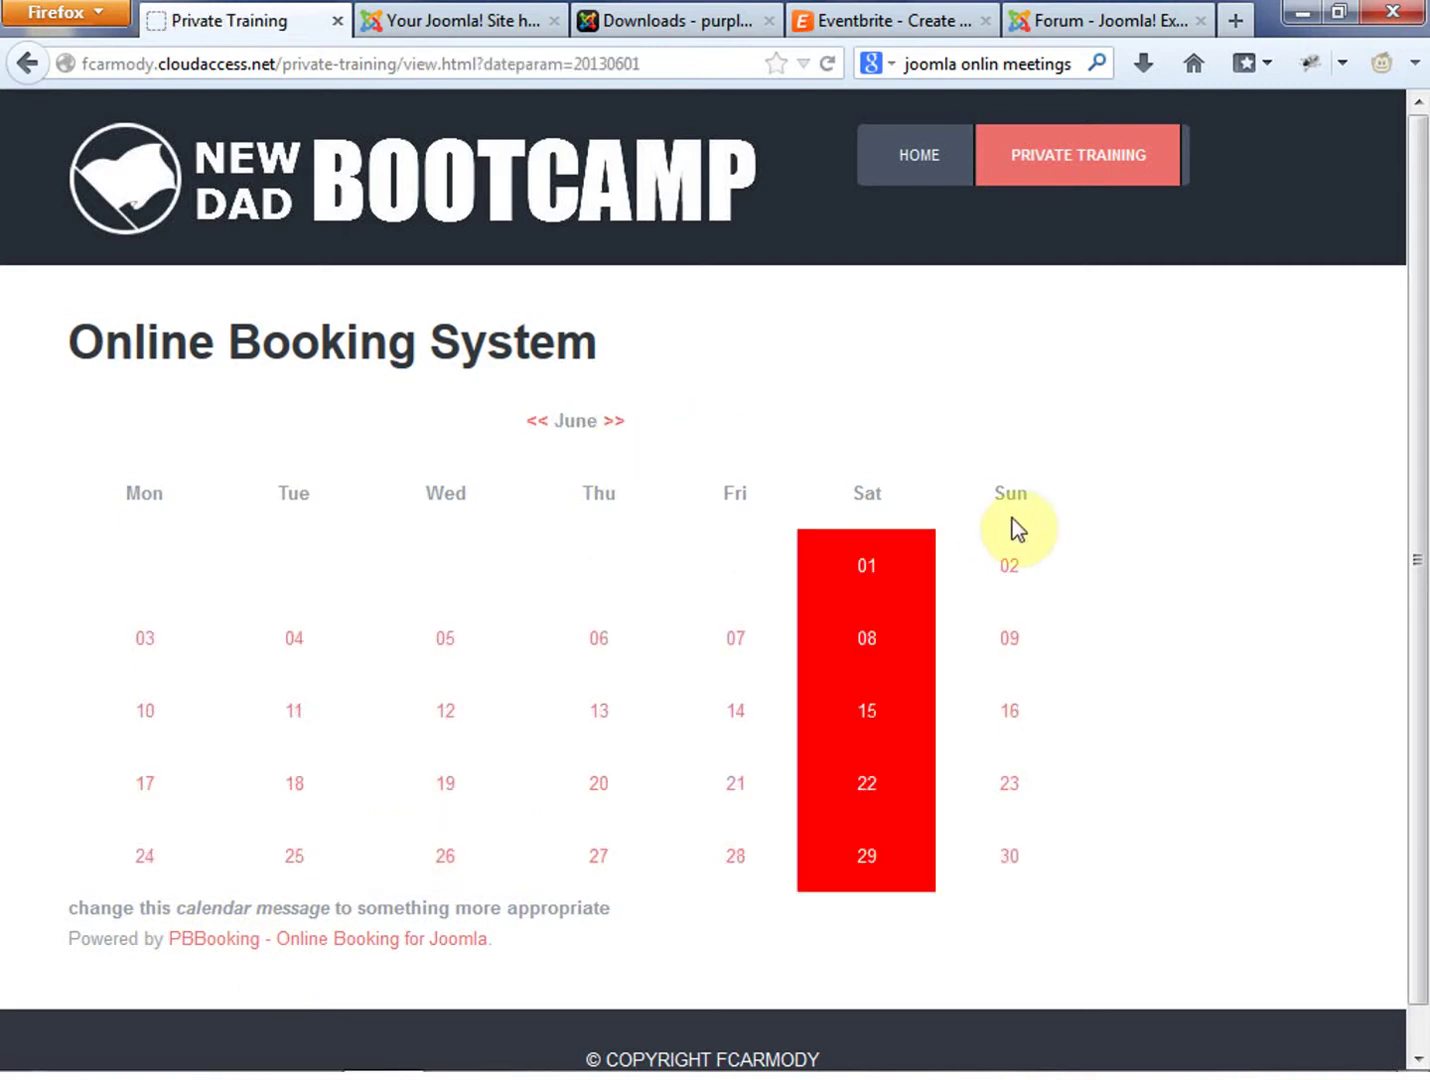
pyautogui.click(538, 421)
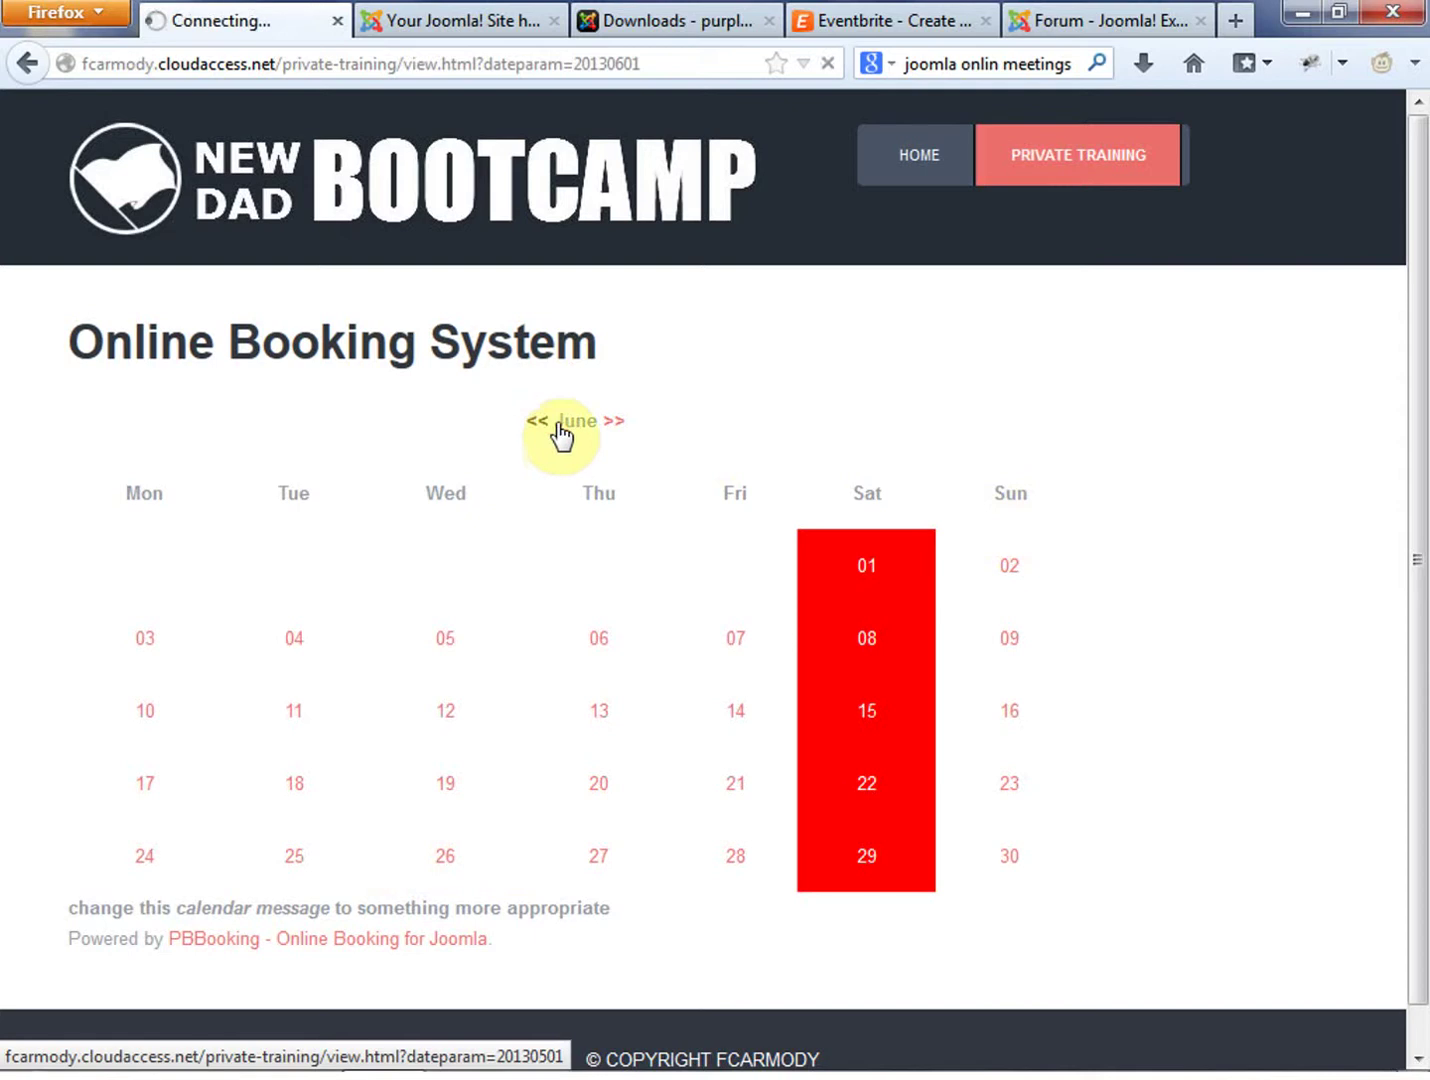
pyautogui.click(615, 420)
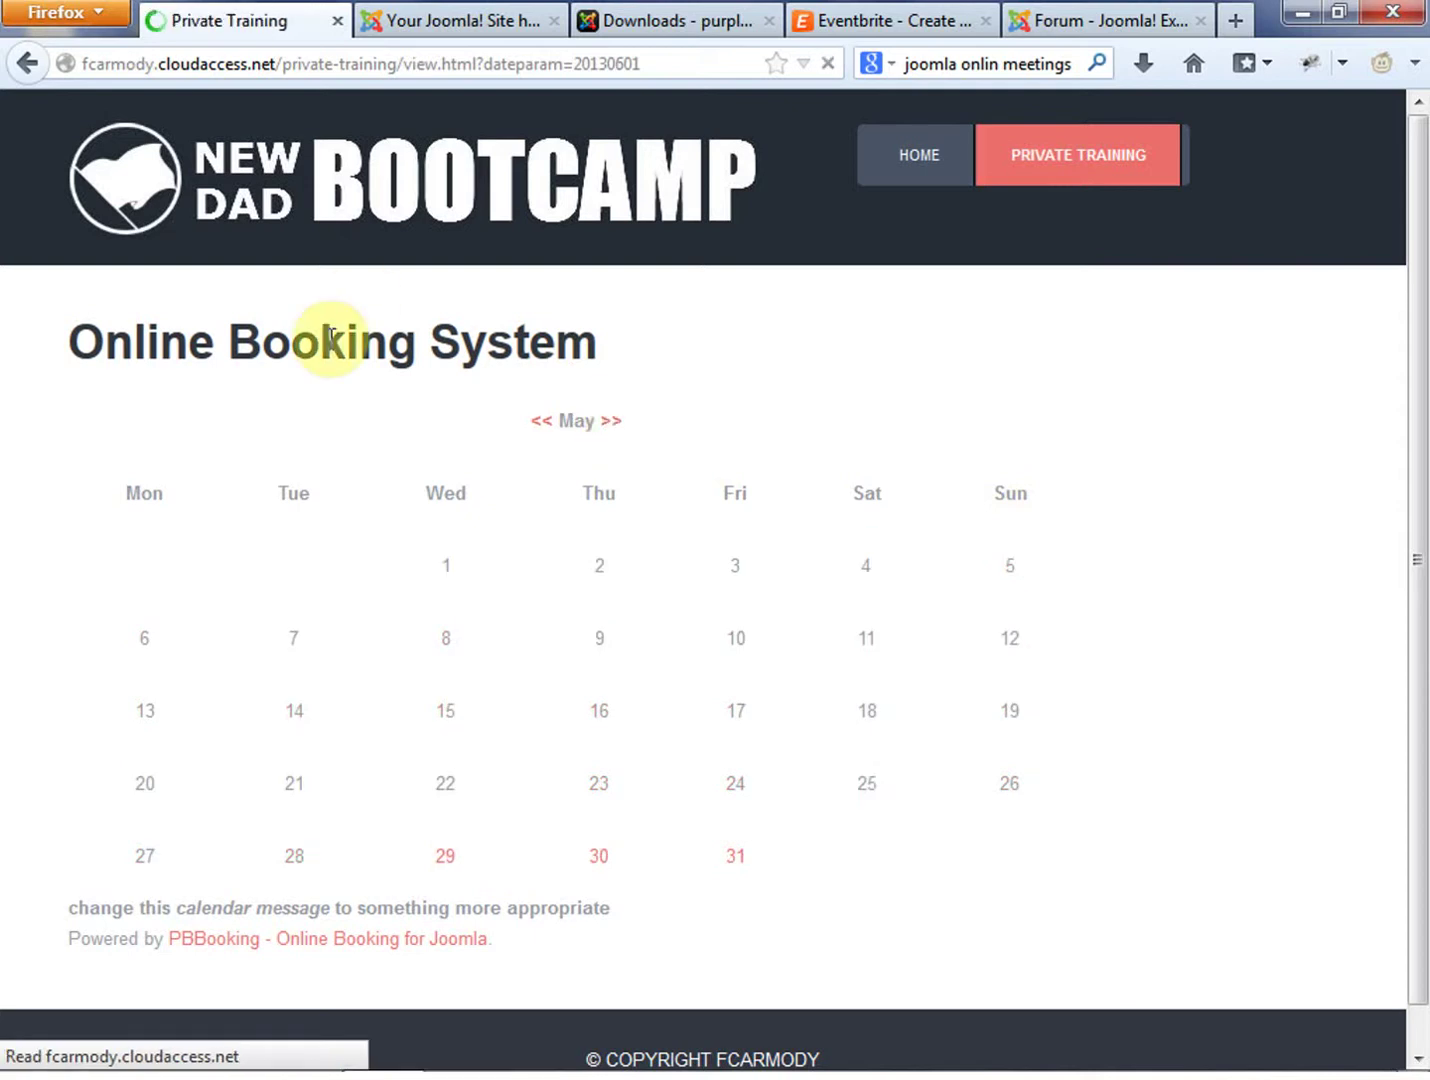
pyautogui.click(614, 423)
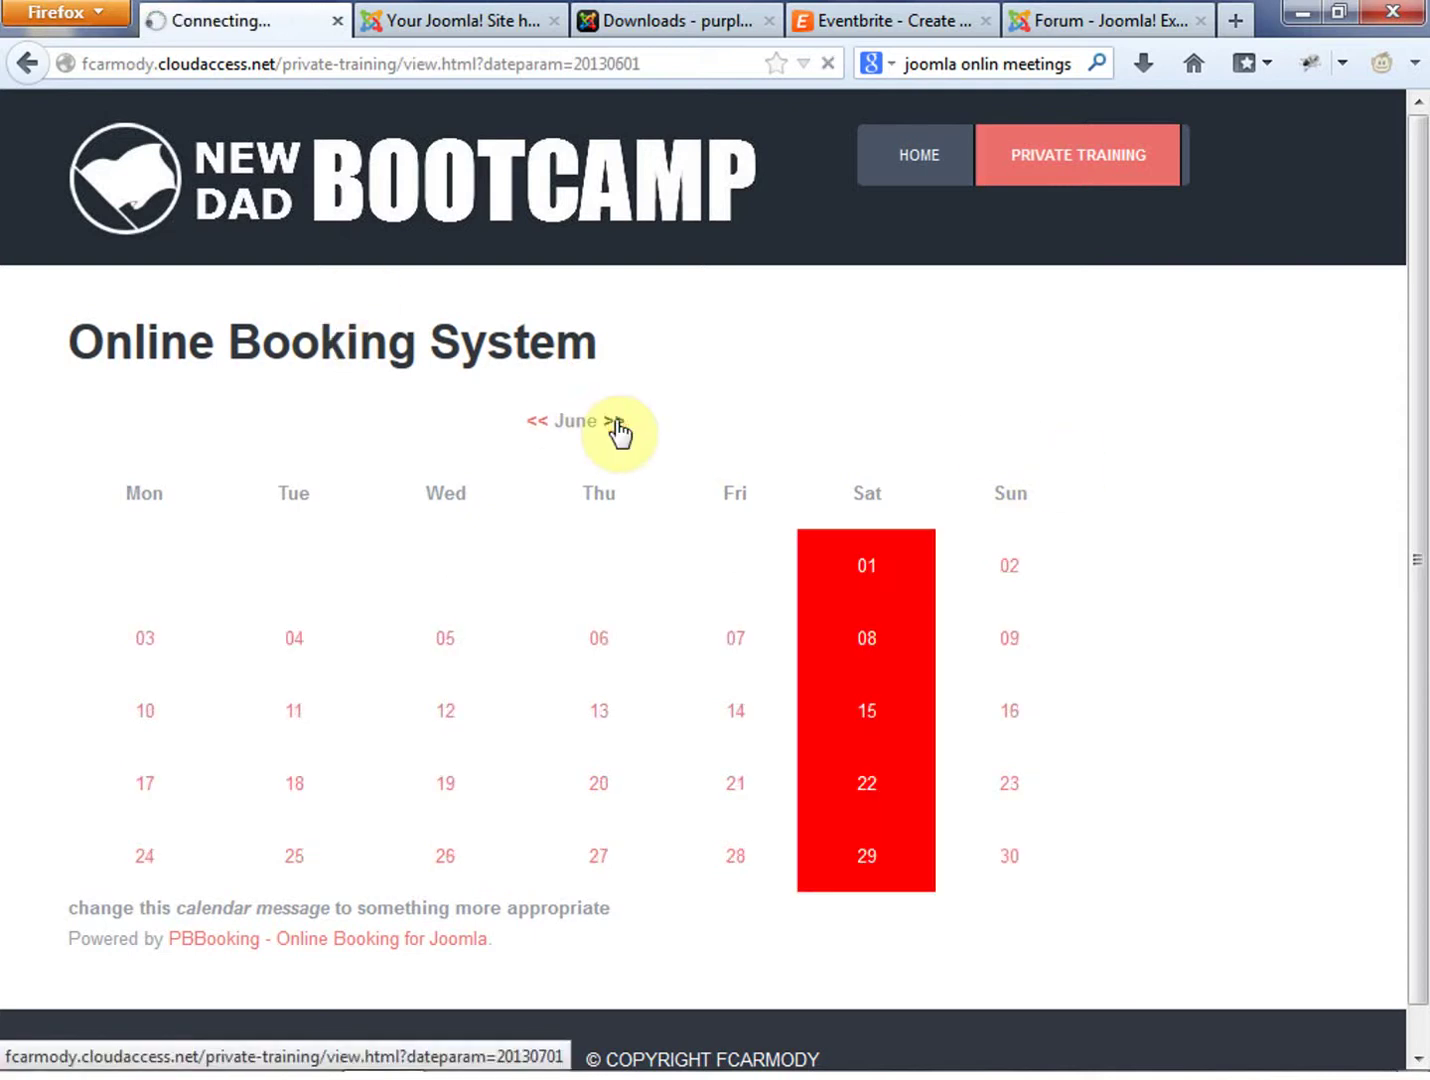
pyautogui.click(613, 422)
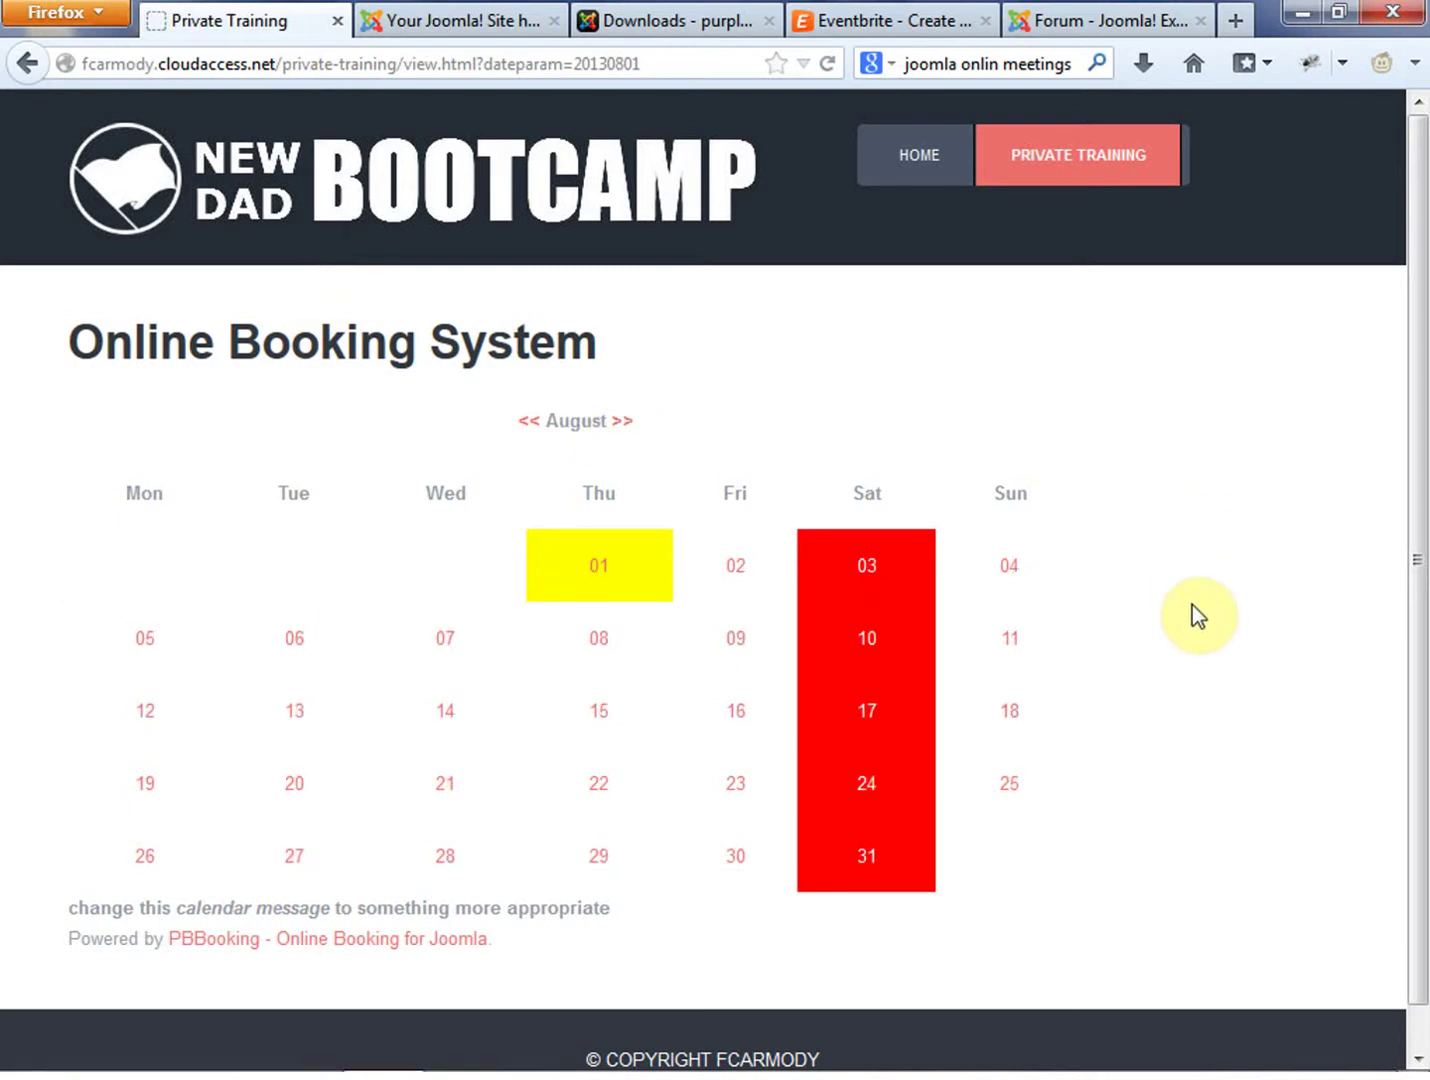
pyautogui.moveTo(1422, 479); pyautogui.dragTo(1426, 539)
pyautogui.scroll(1, 1426, 539)
pyautogui.click(613, 352)
pyautogui.moveTo(423, 346); pyautogui.dragTo(78, 341)
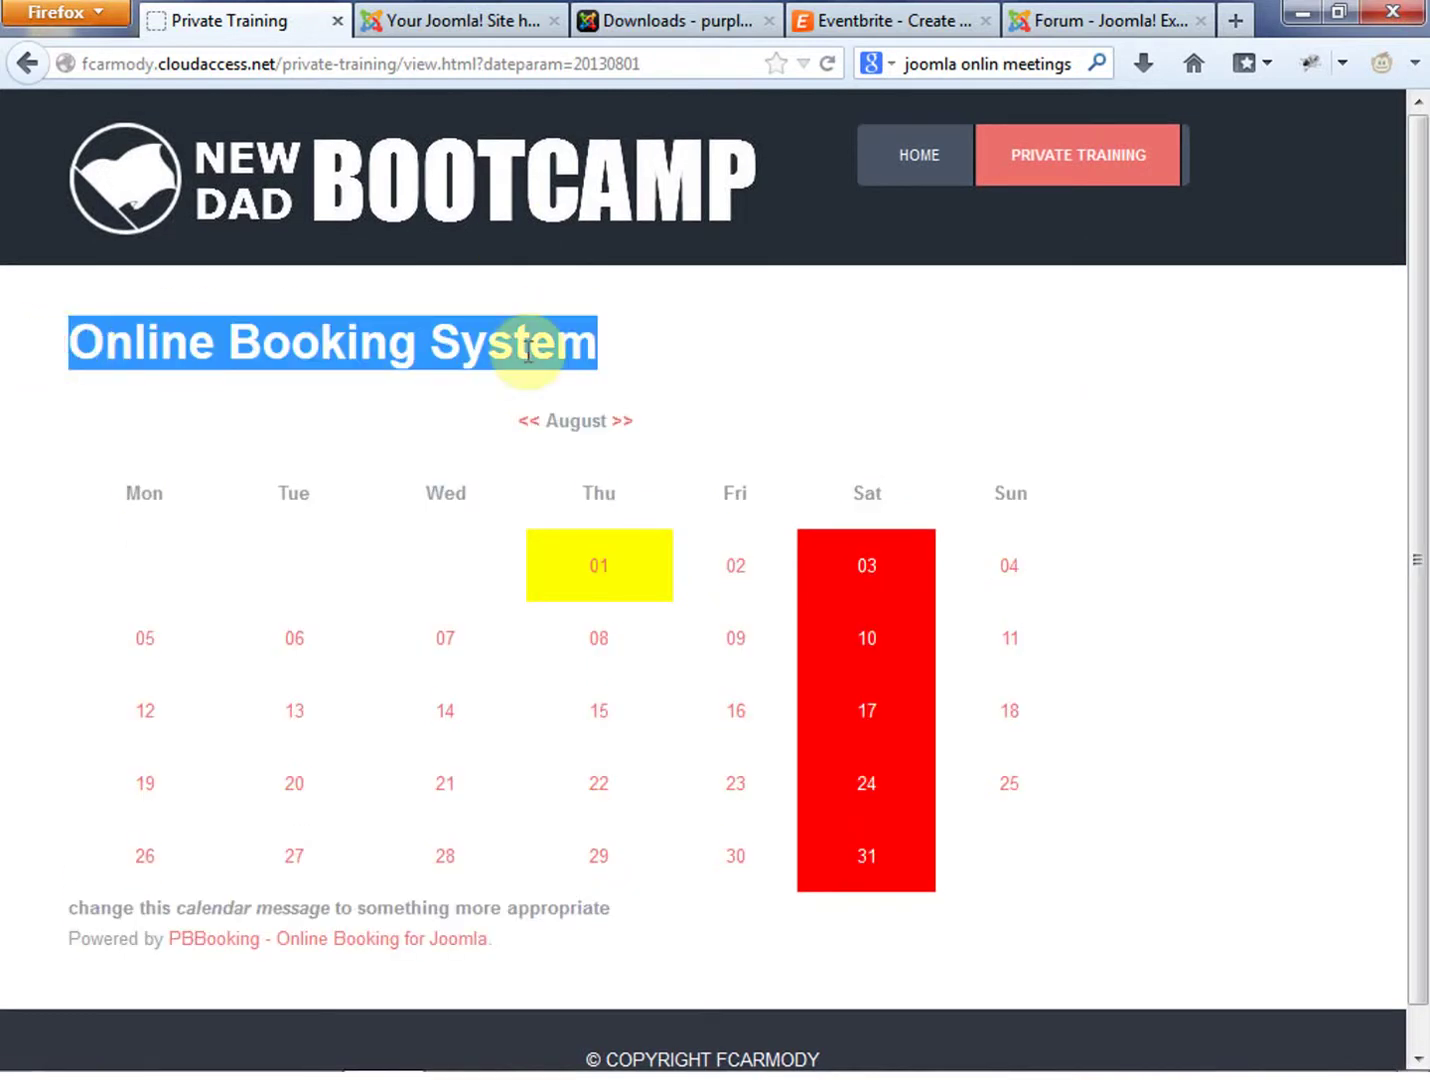
pyautogui.click(447, 23)
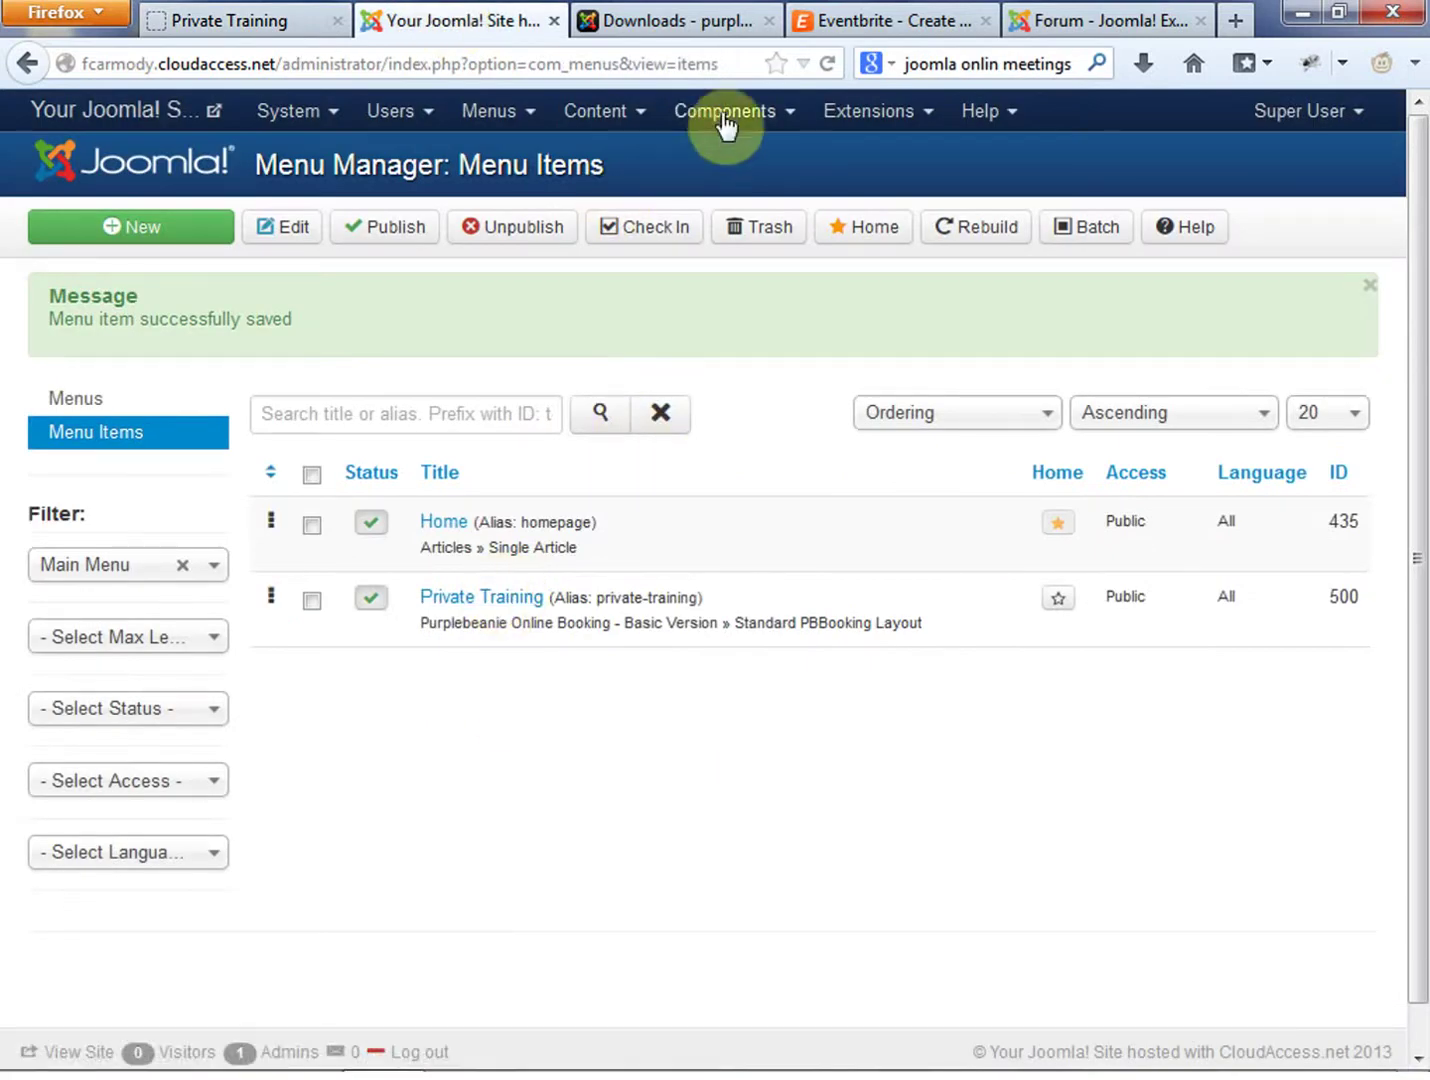
pyautogui.click(776, 115)
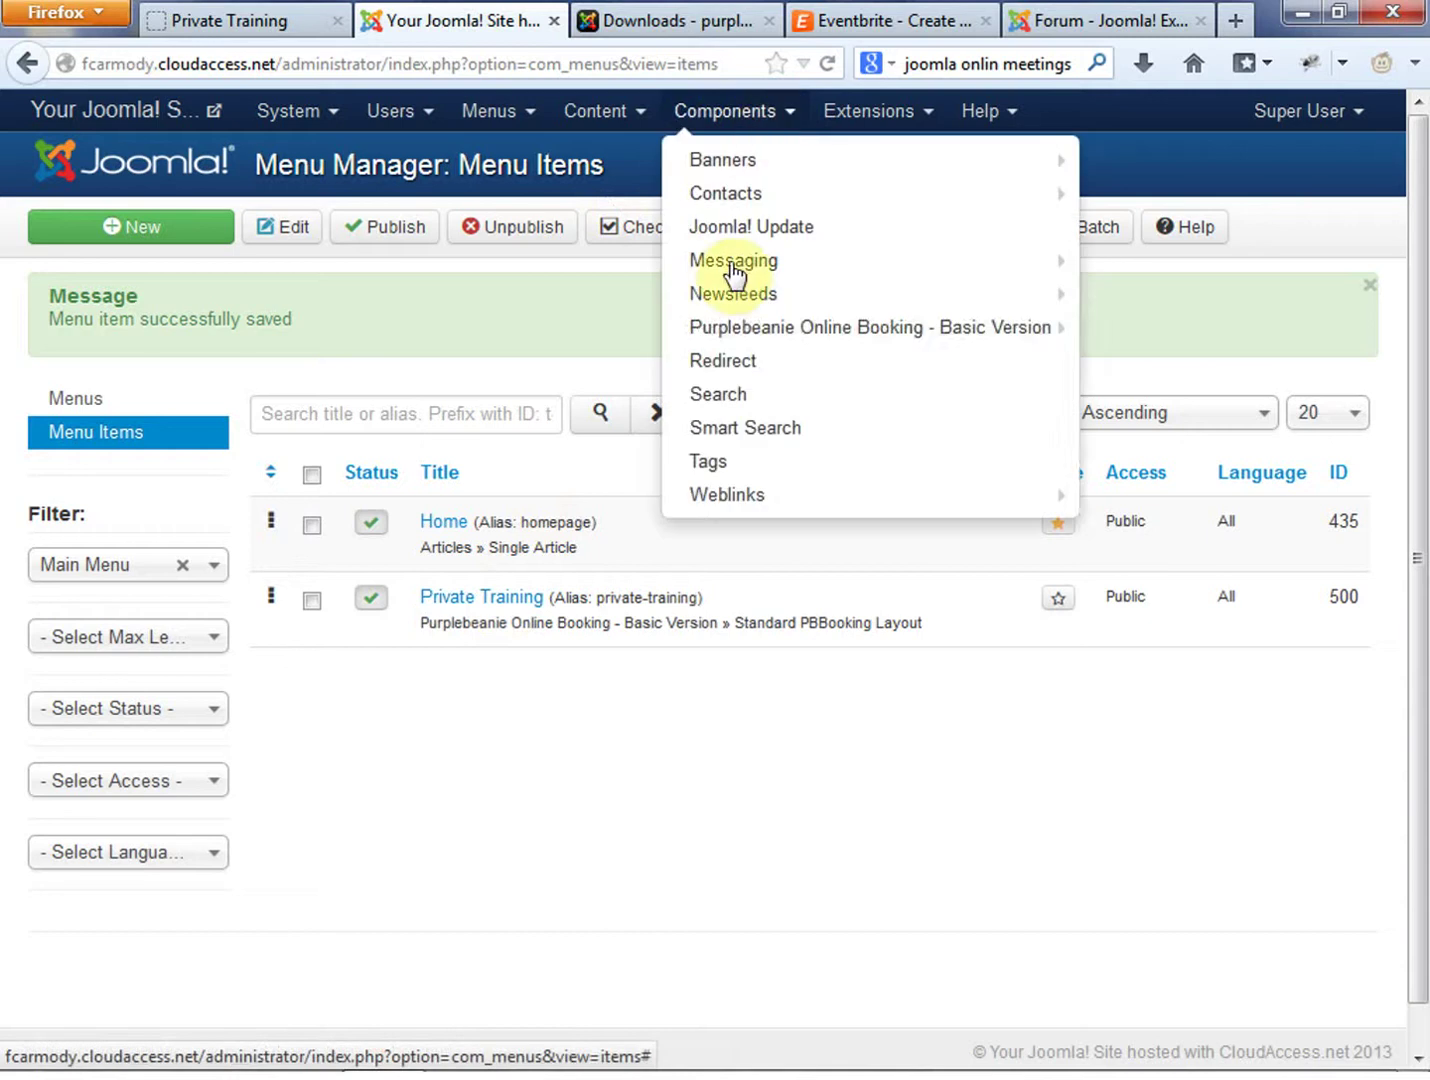
pyautogui.moveTo(777, 331)
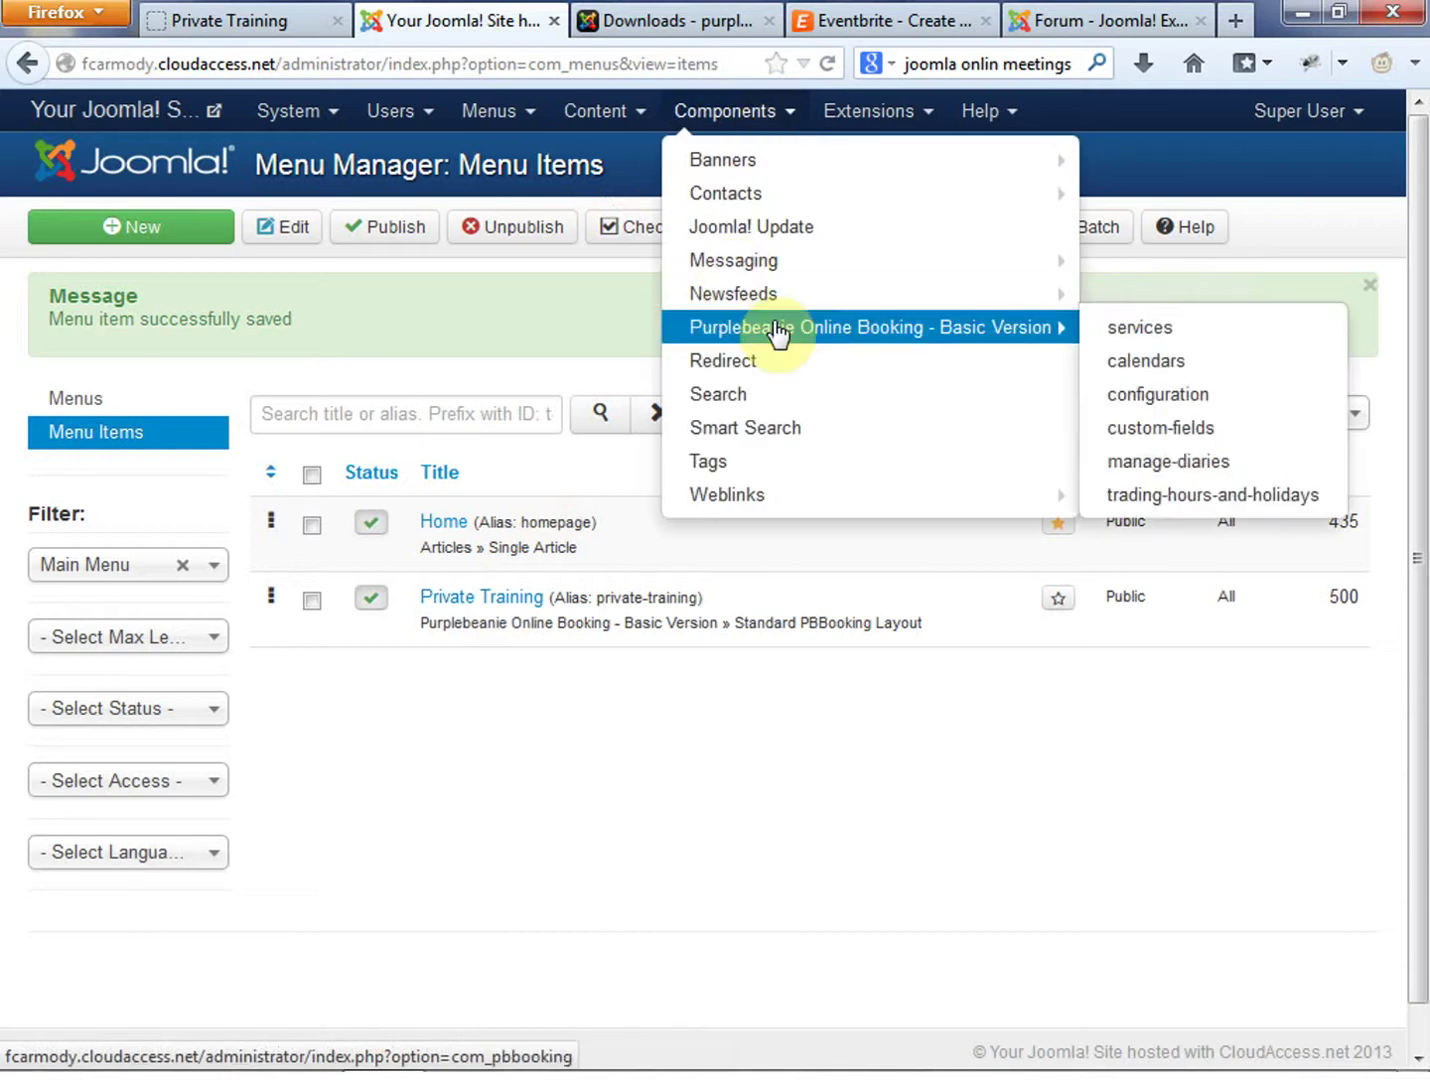
pyautogui.click(990, 329)
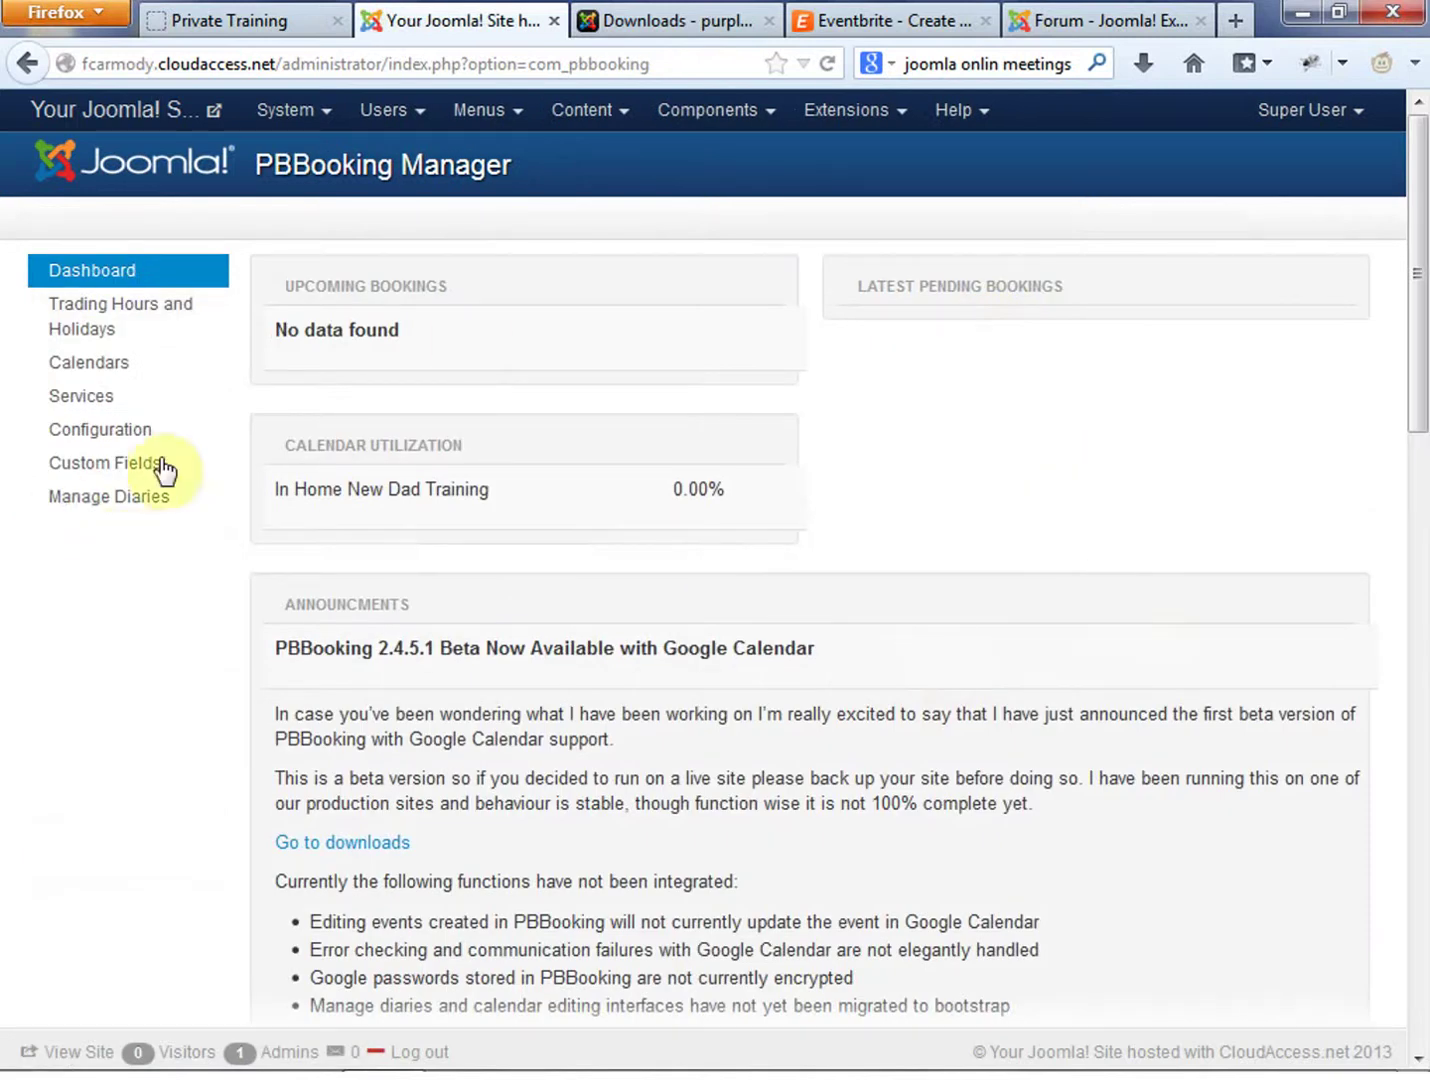
pyautogui.click(123, 431)
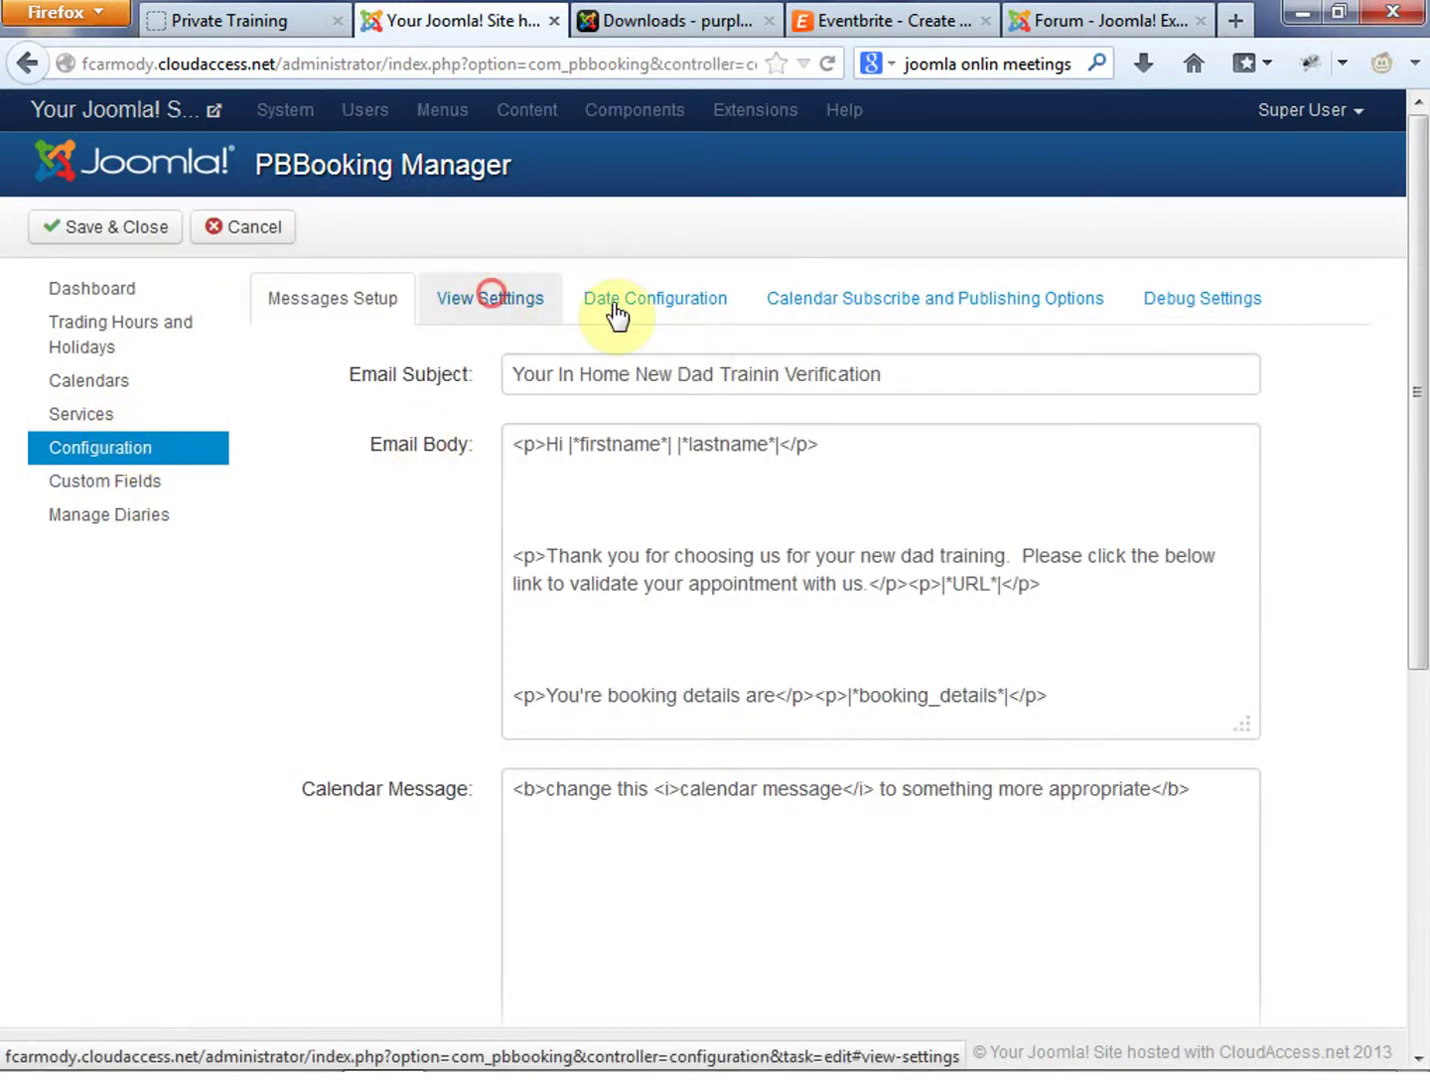
pyautogui.click(493, 297)
pyautogui.click(650, 313)
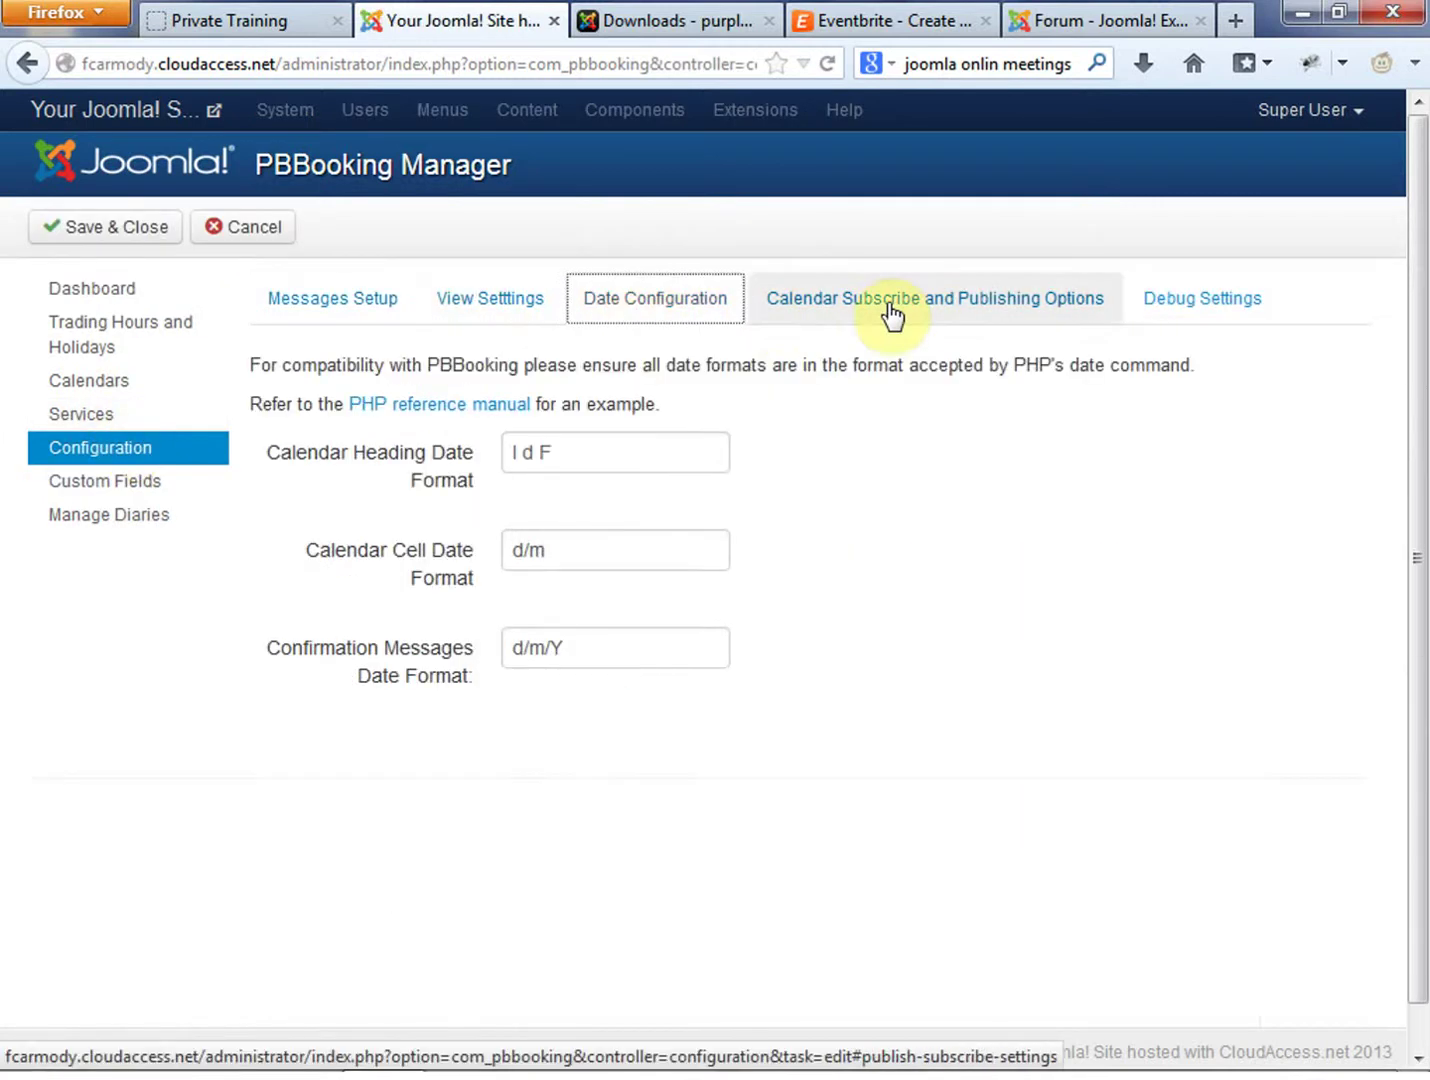
pyautogui.click(889, 314)
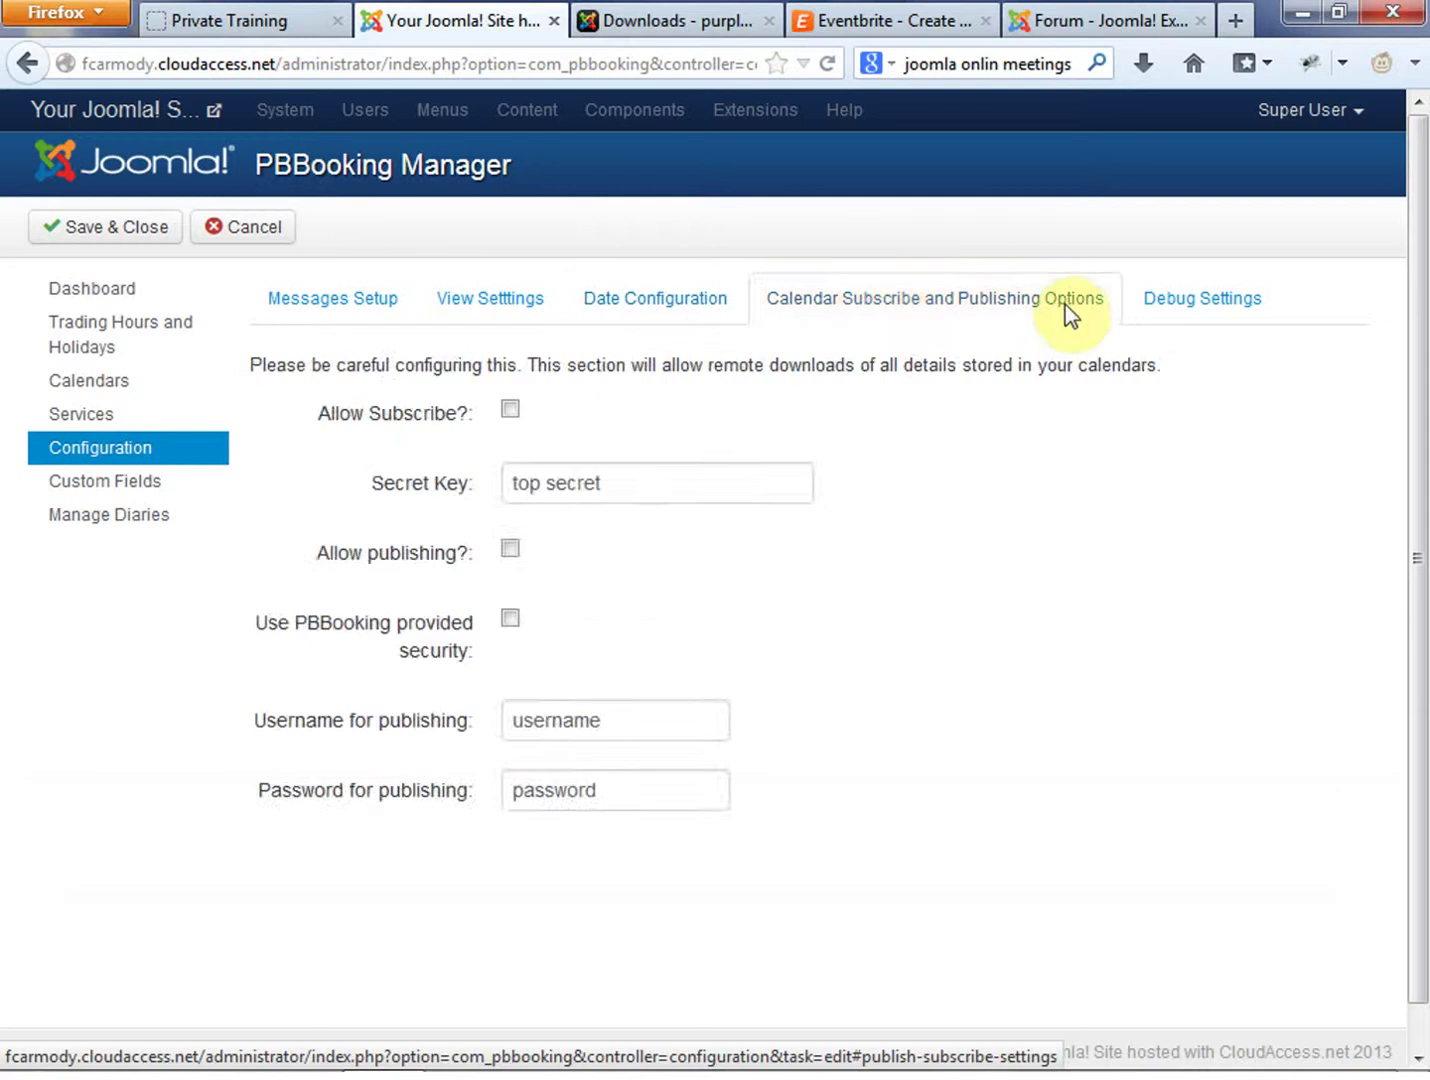
pyautogui.click(1200, 310)
pyautogui.click(629, 425)
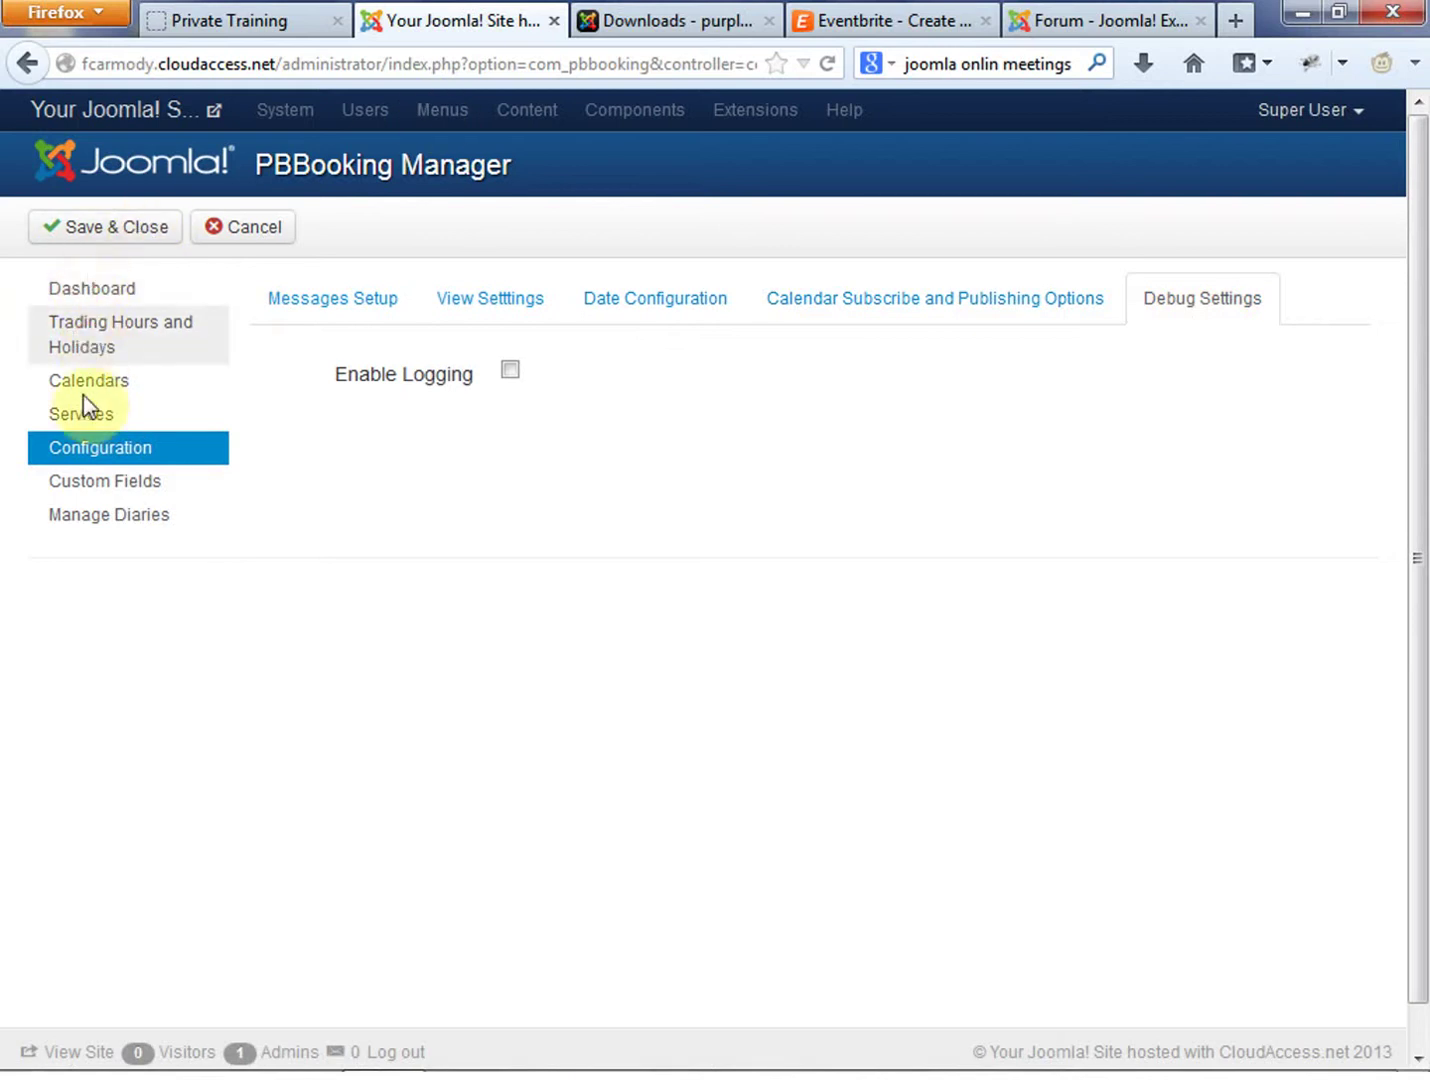
pyautogui.moveTo(1213, 1062)
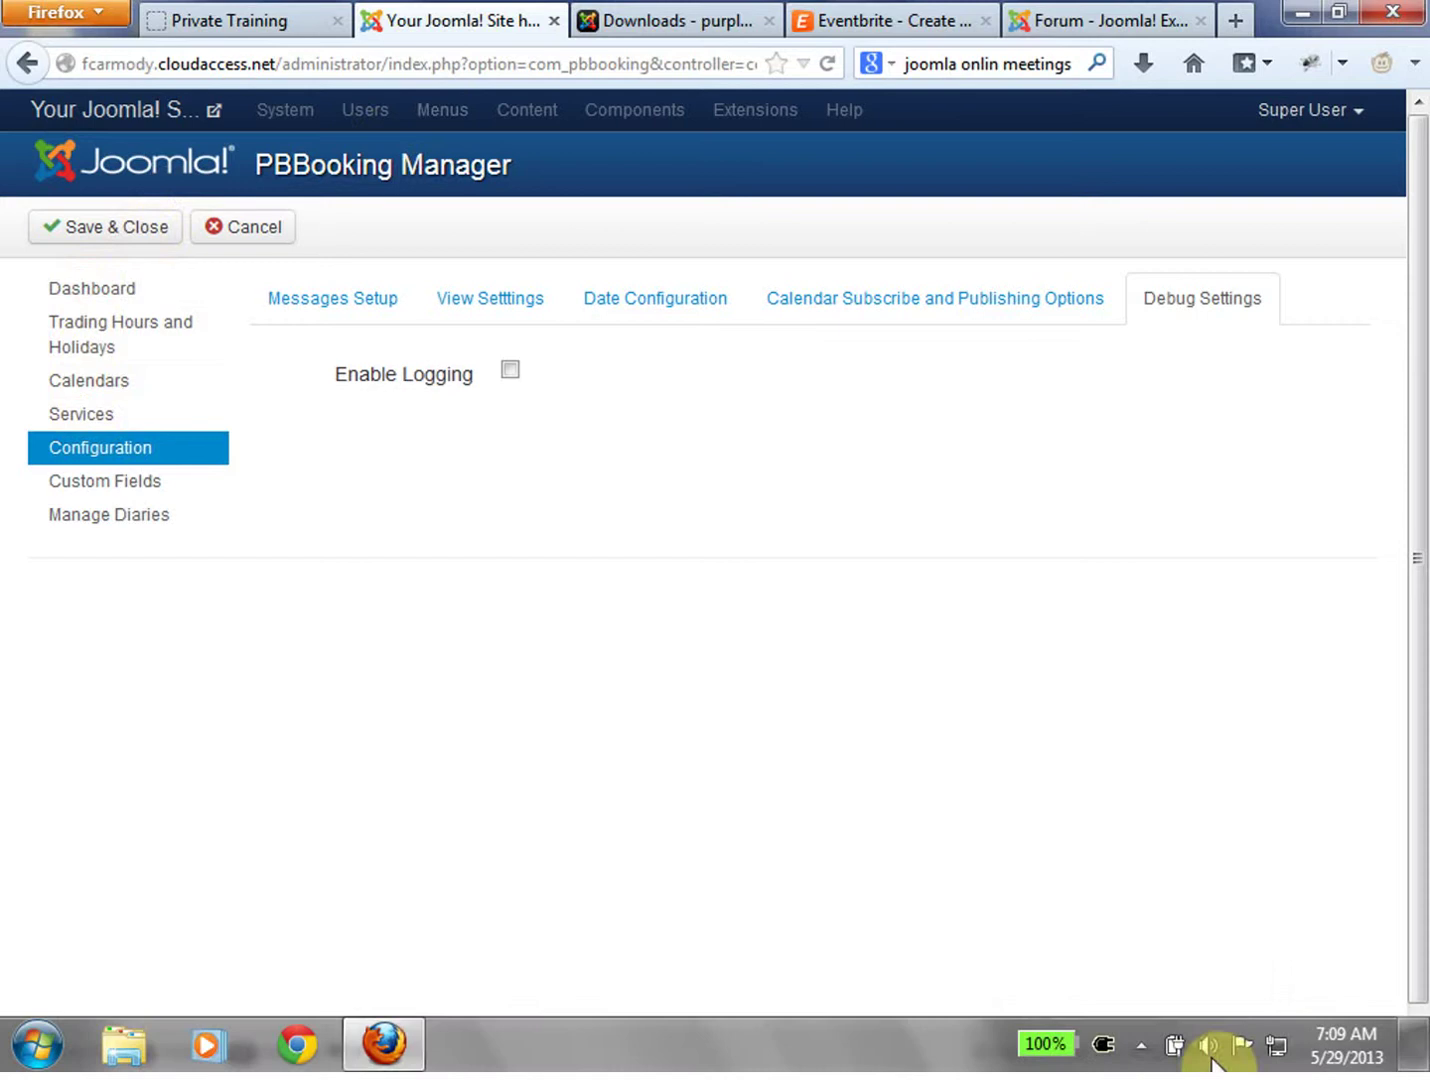
pyautogui.click(1137, 1047)
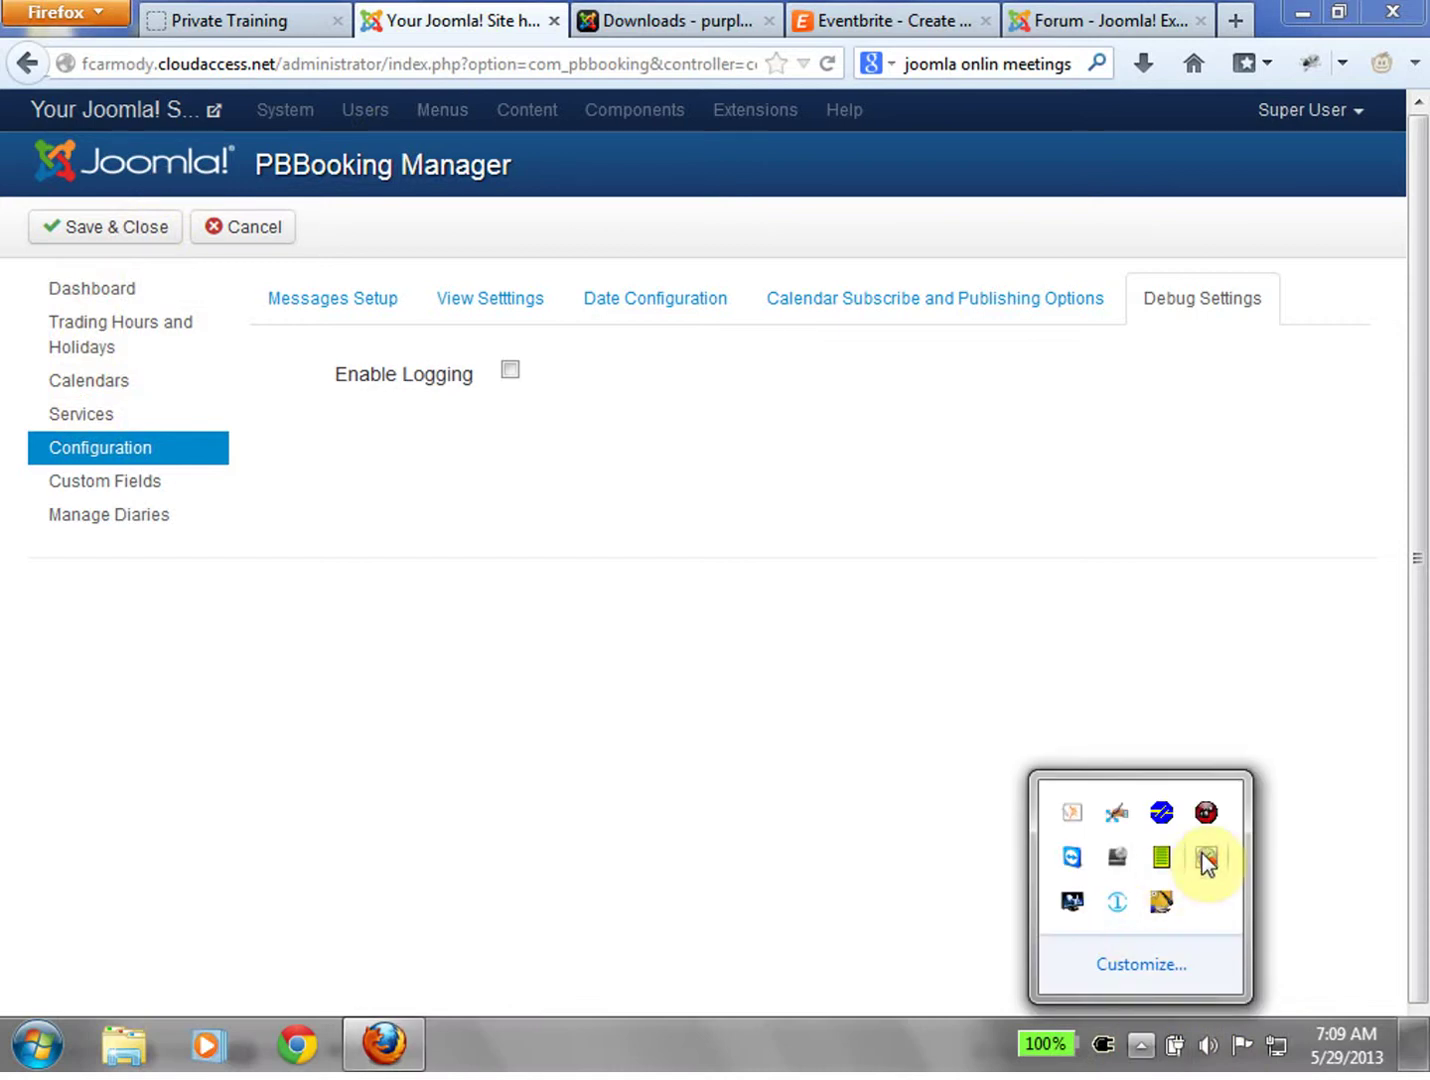
pyautogui.rightClick(1206, 860)
pyautogui.click(1129, 470)
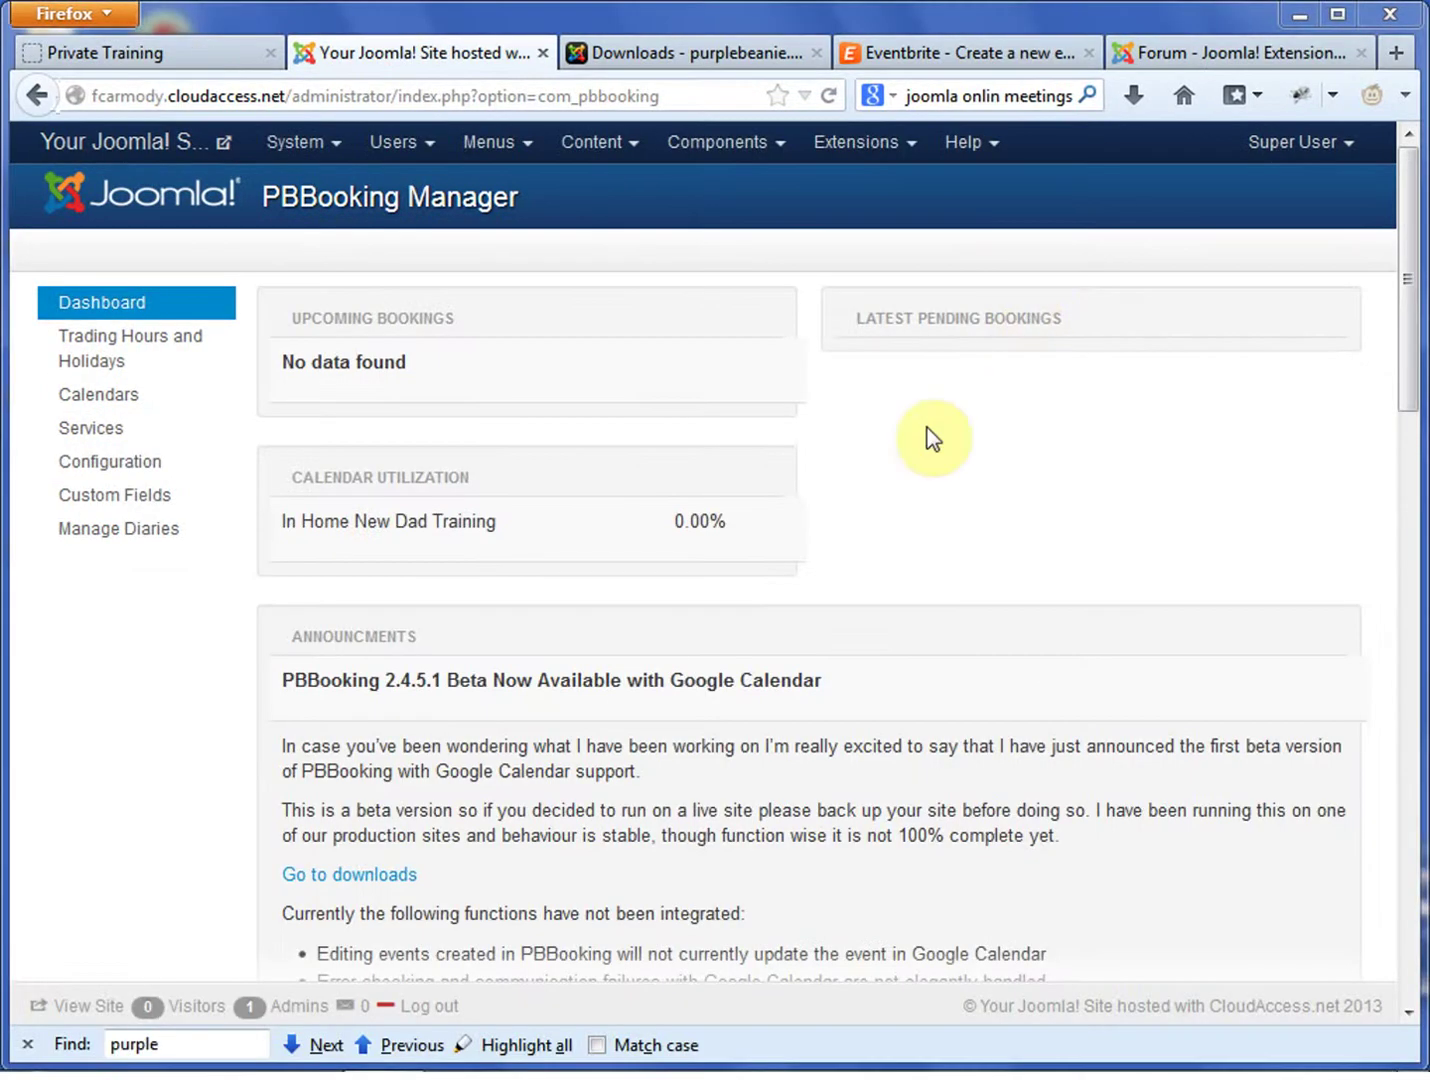
pyautogui.click(187, 61)
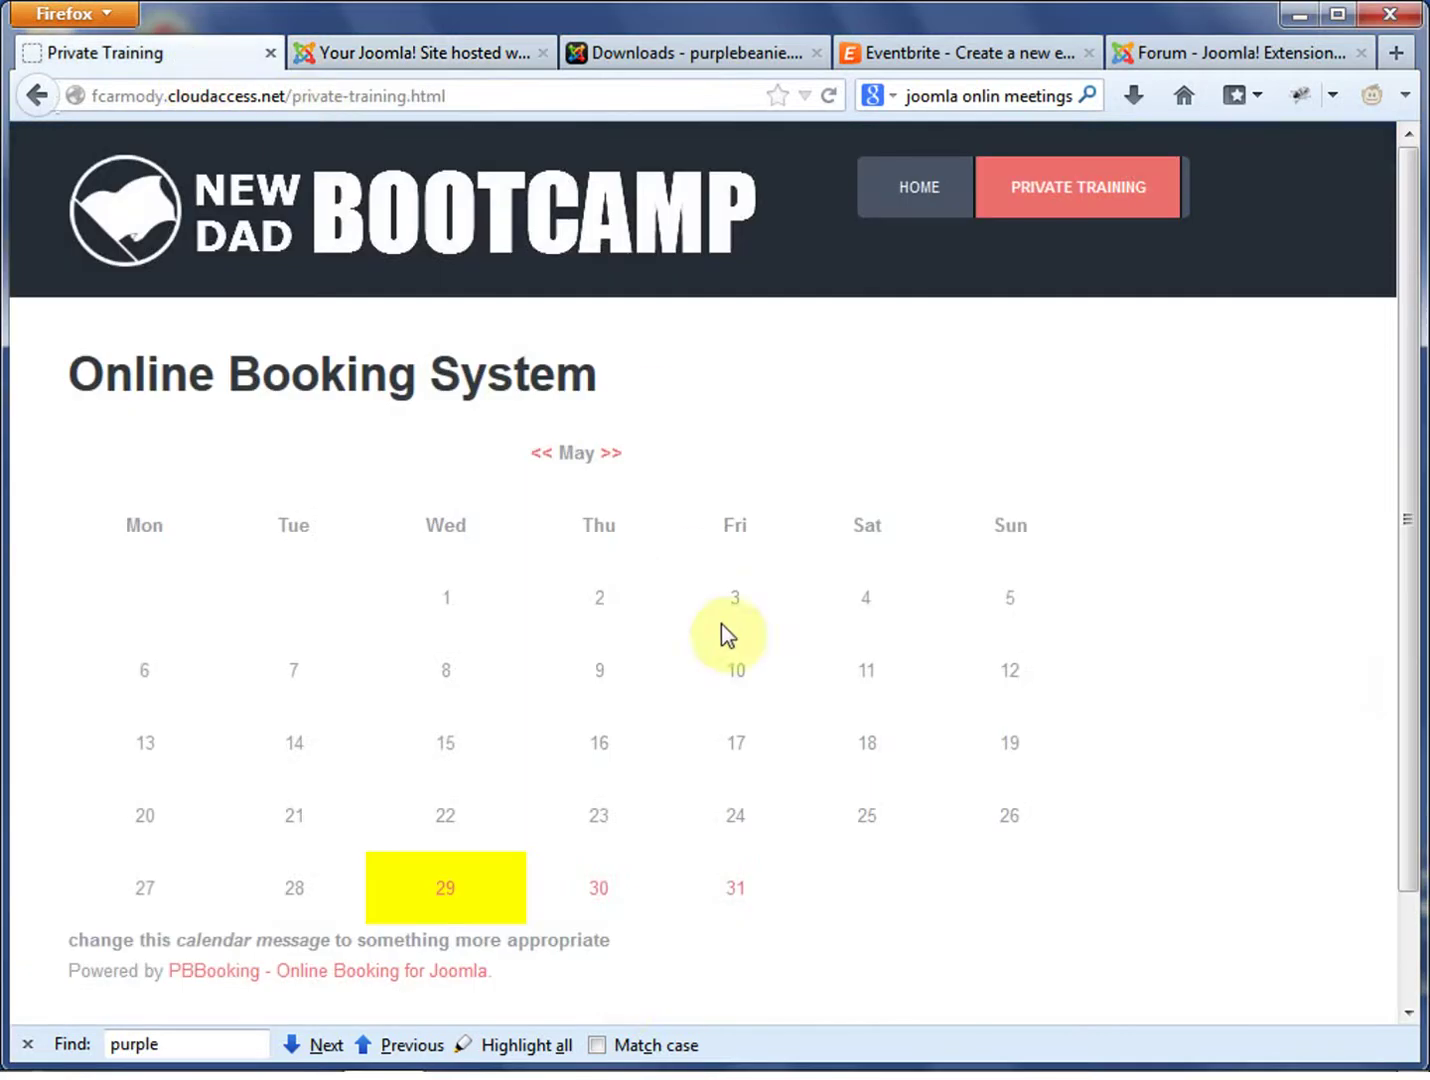
pyautogui.moveTo(610, 939); pyautogui.dragTo(67, 940)
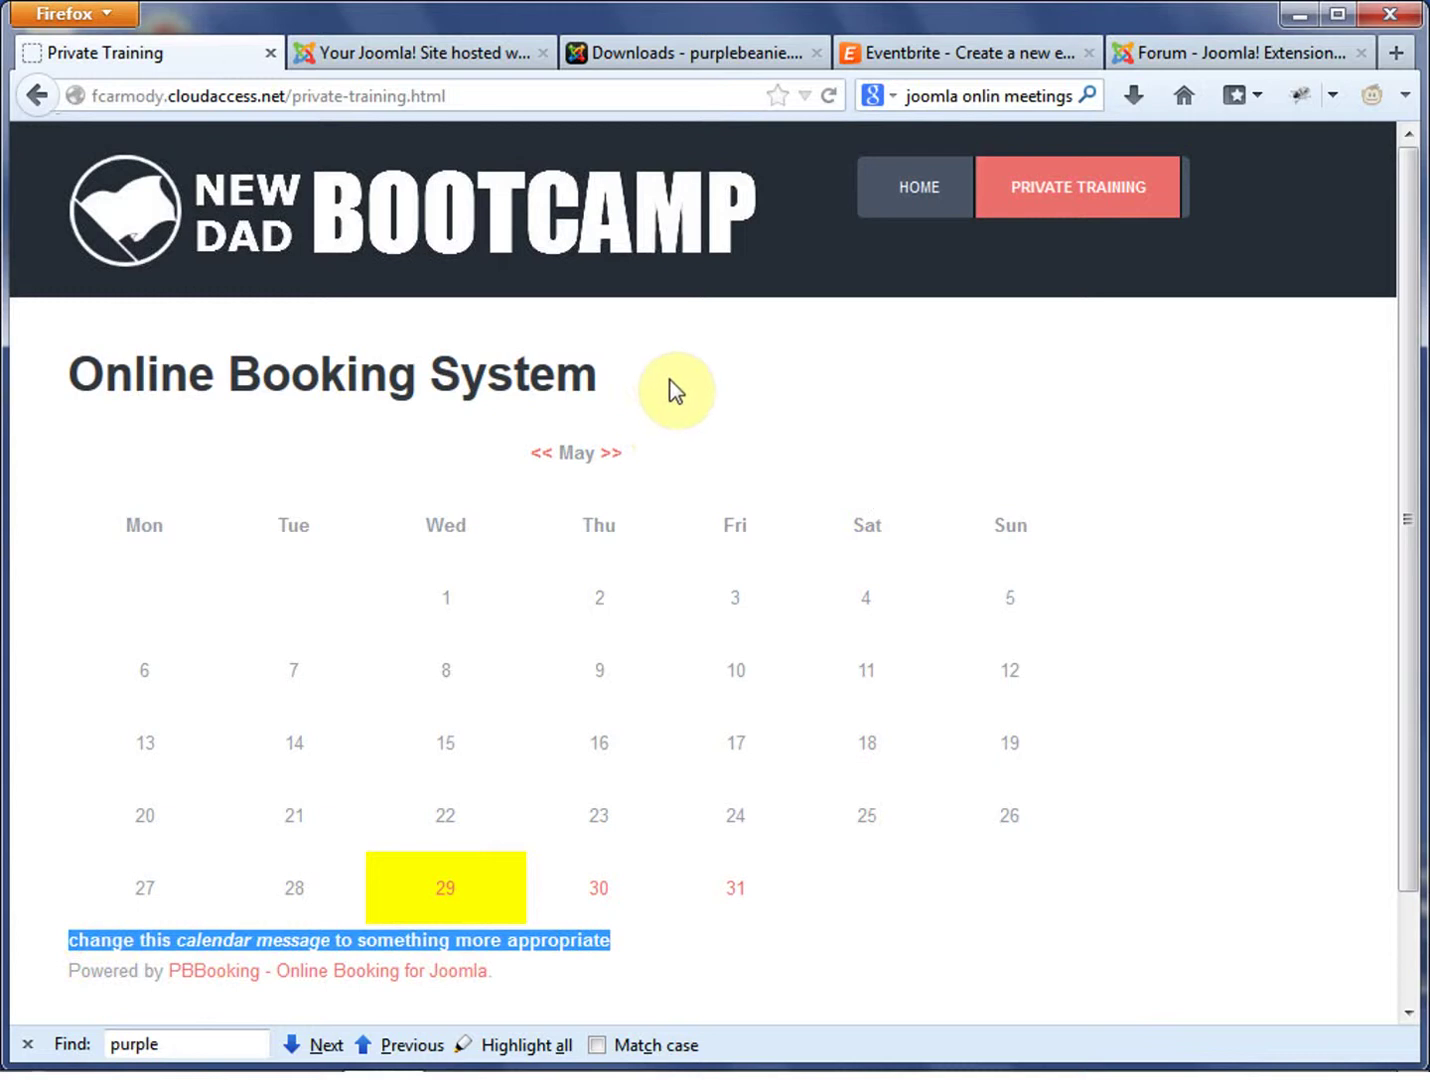
pyautogui.click(1162, 519)
pyautogui.moveTo(1400, 486); pyautogui.dragTo(1415, 511)
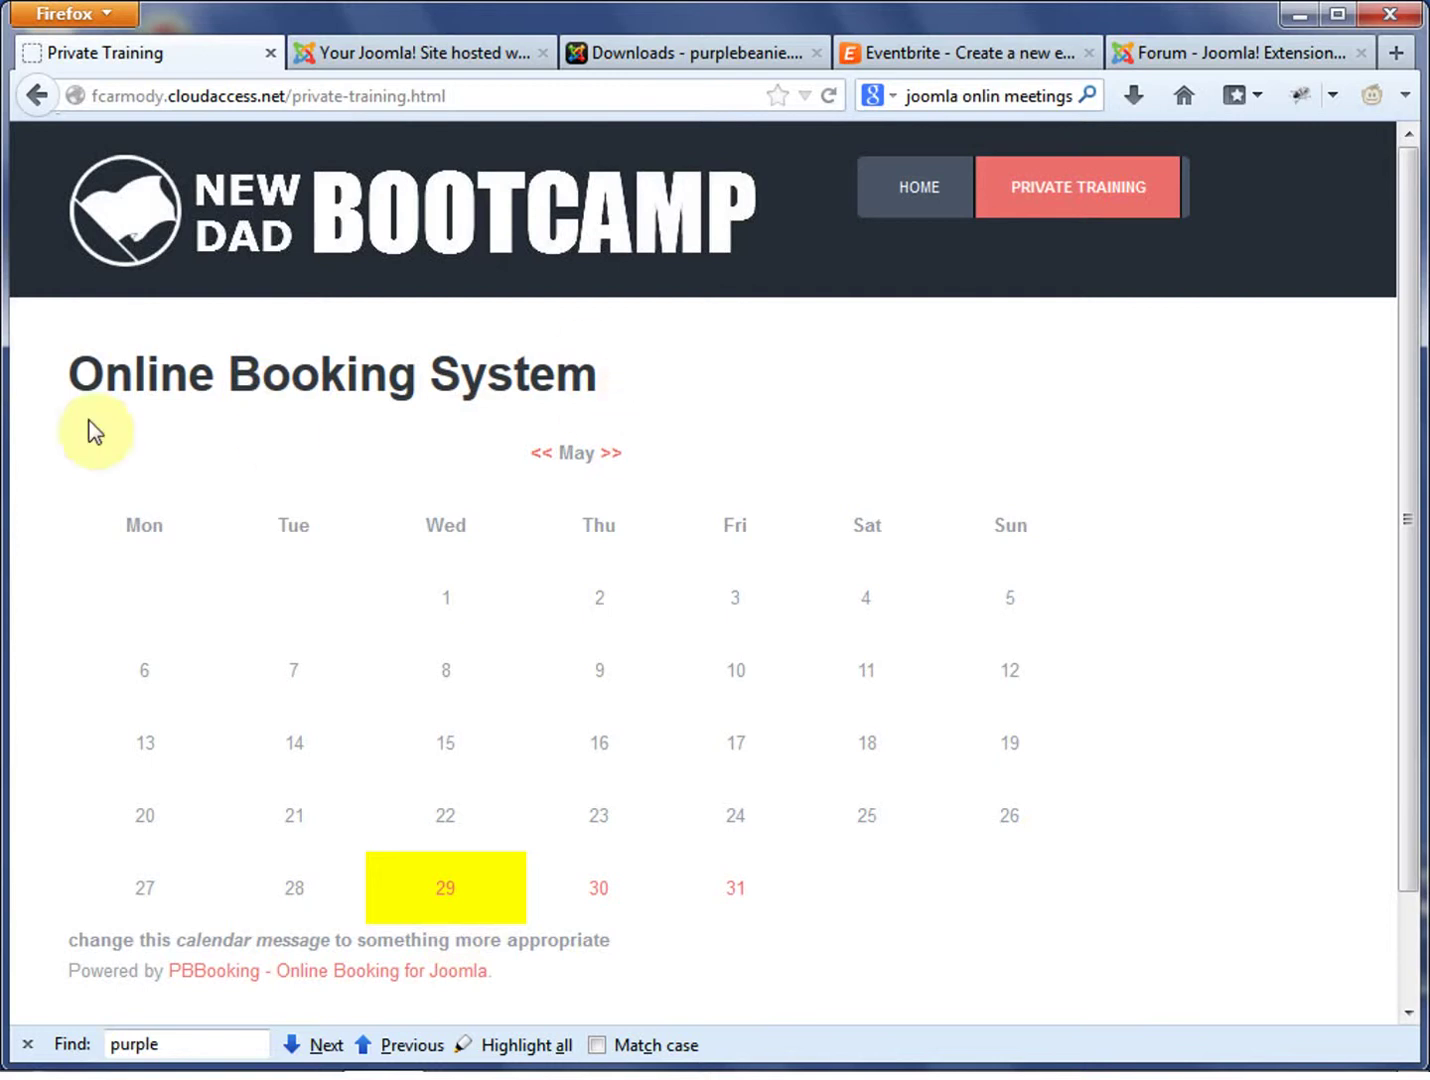
pyautogui.tripleClick(76, 383)
pyautogui.click(661, 377)
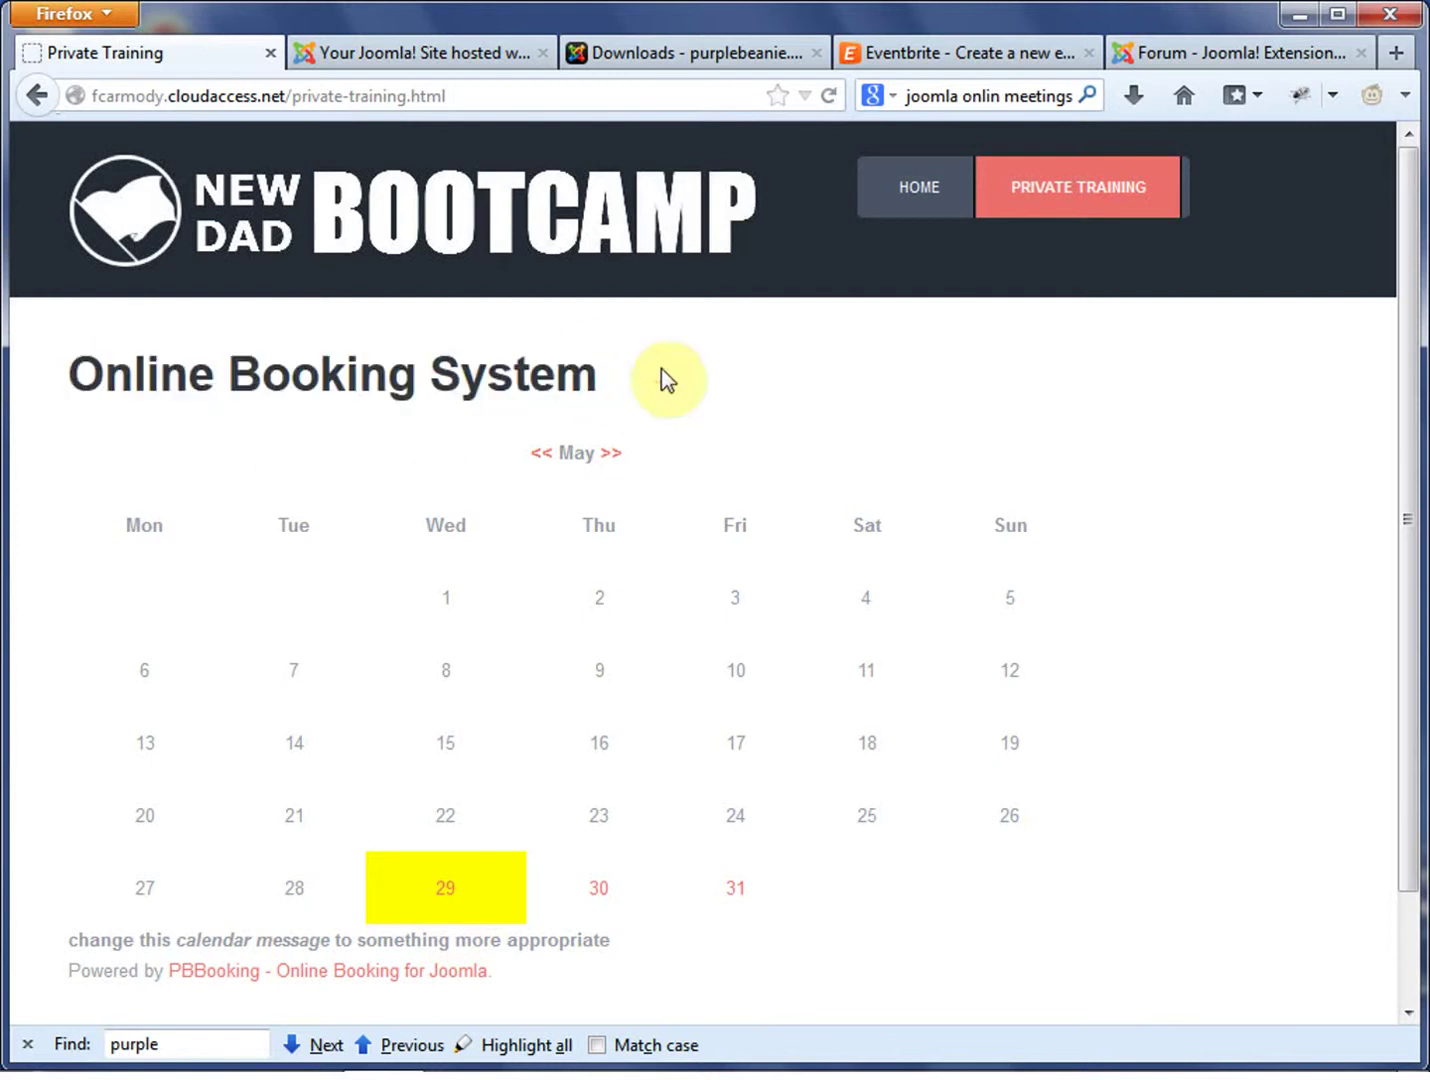
pyautogui.keyDown('shift'); pyautogui.click(134, 377); pyautogui.keyUp('shift')
pyautogui.keyDown('shift'); pyautogui.click(62, 380); pyautogui.keyUp('shift')
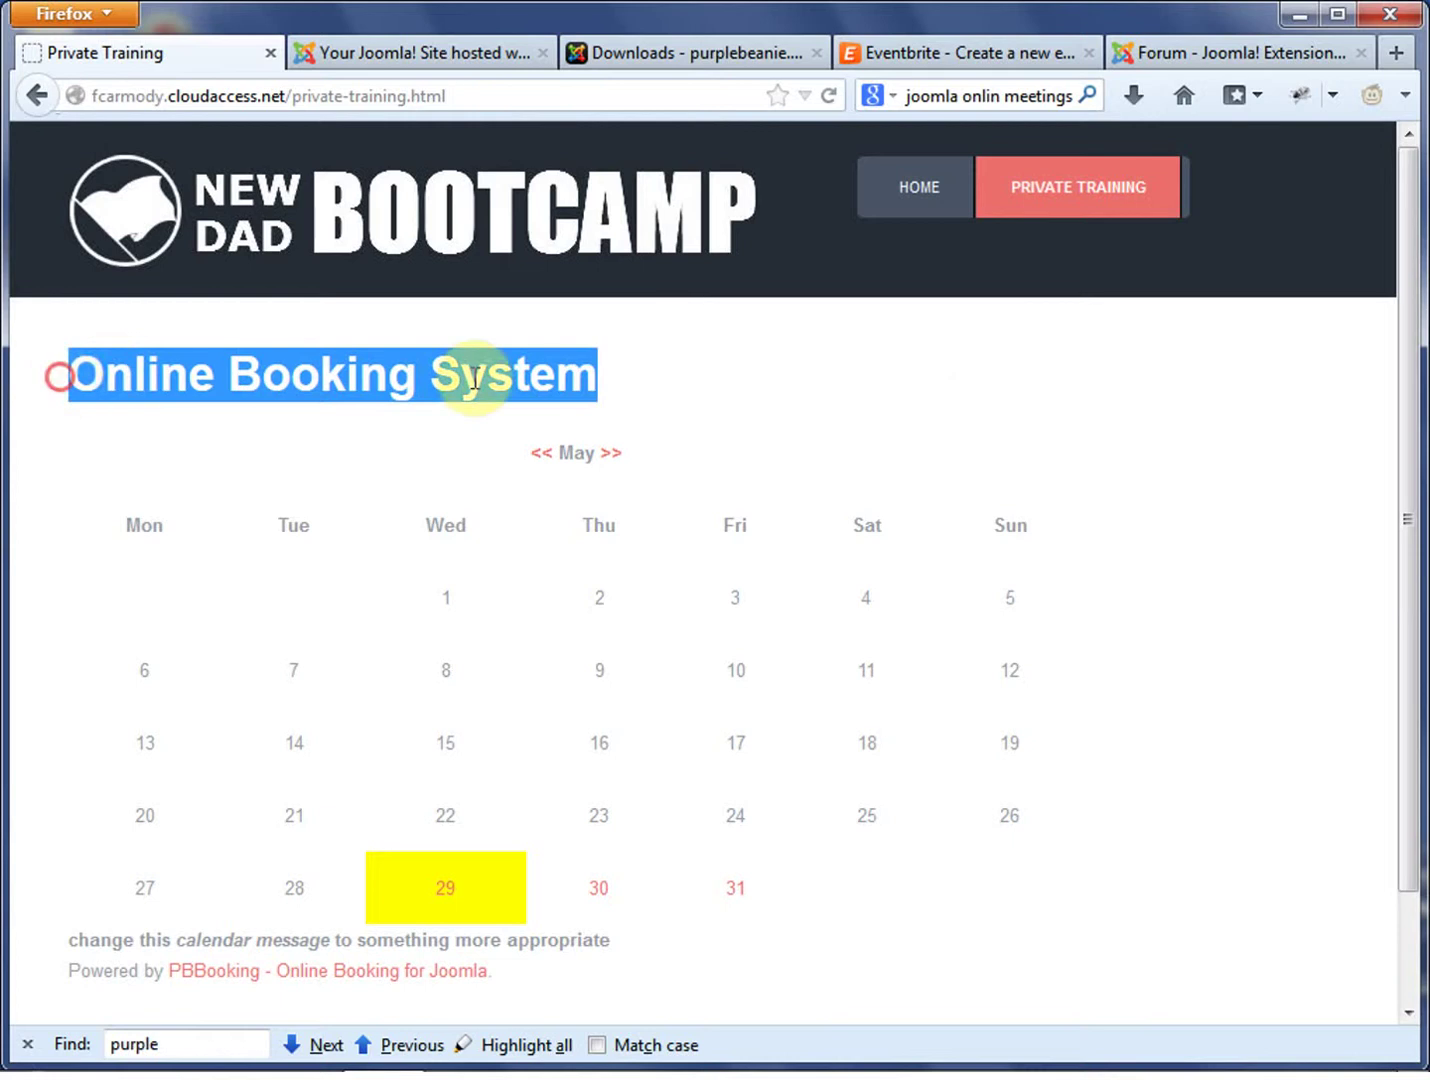
pyautogui.click(746, 385)
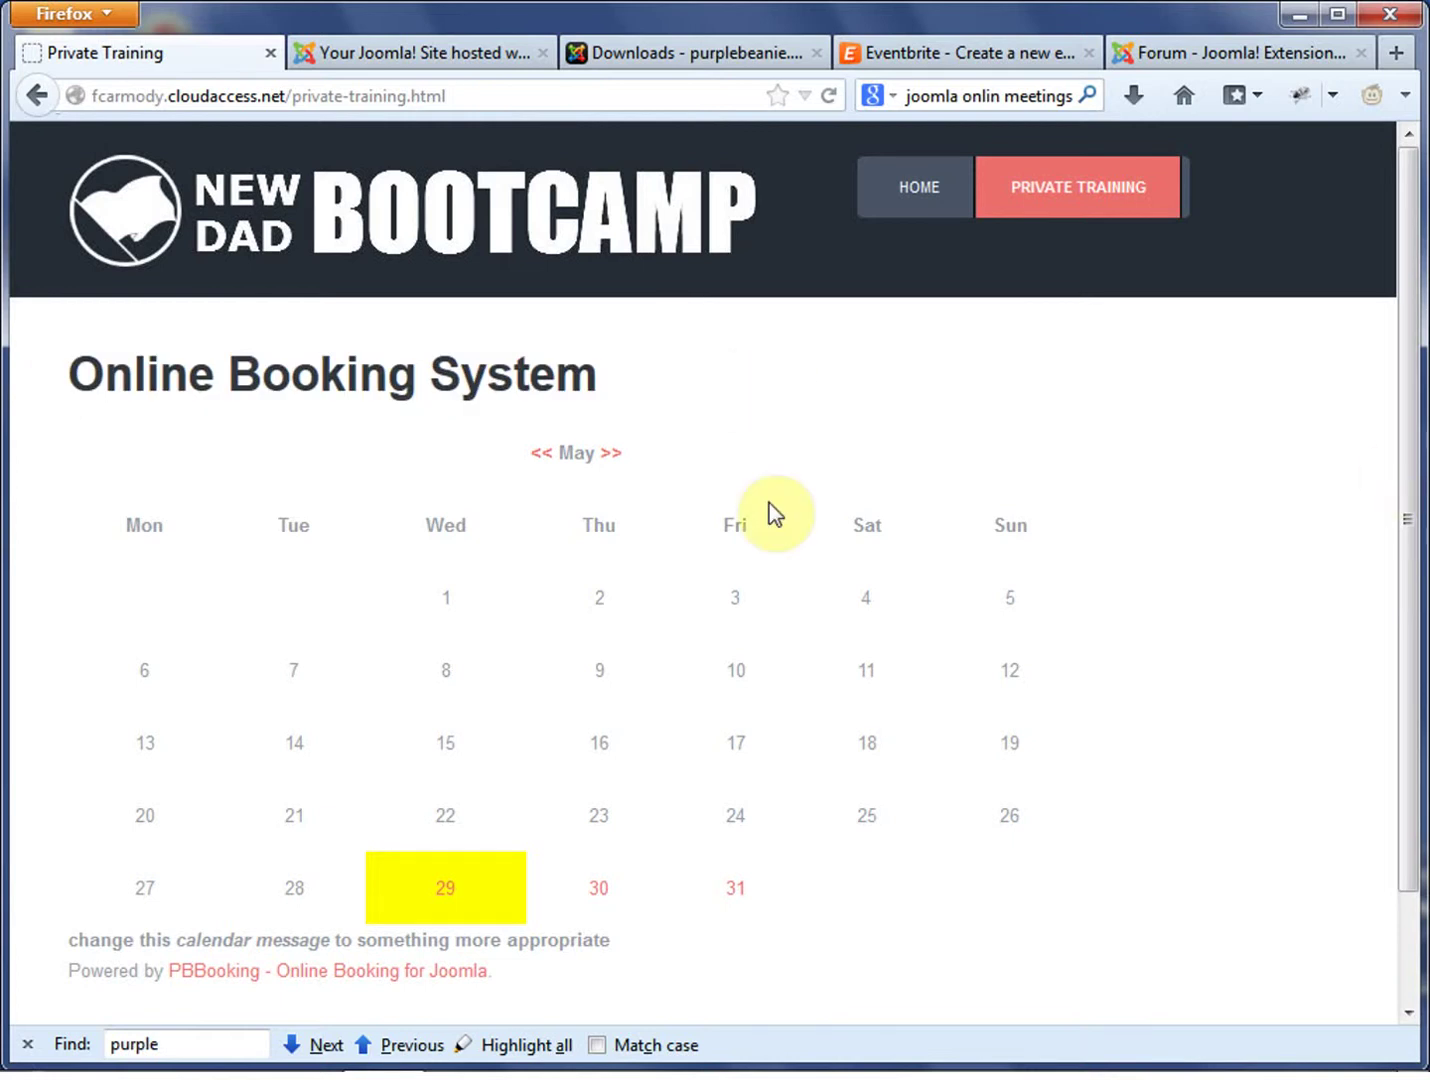
pyautogui.click(613, 454)
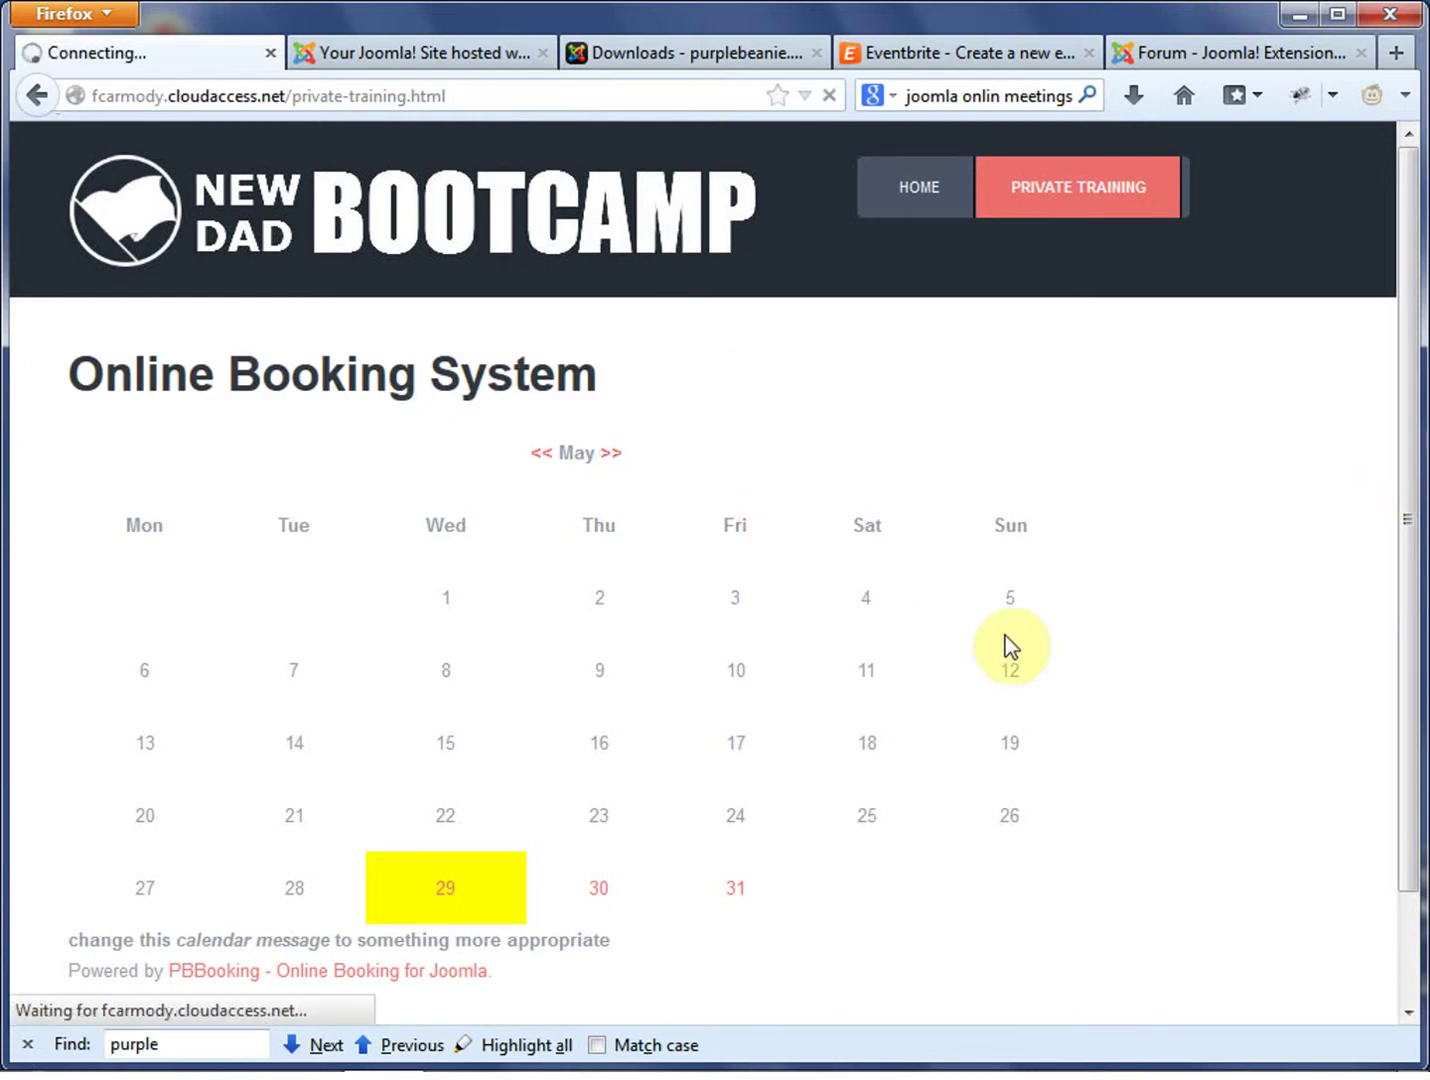
pyautogui.click(880, 698)
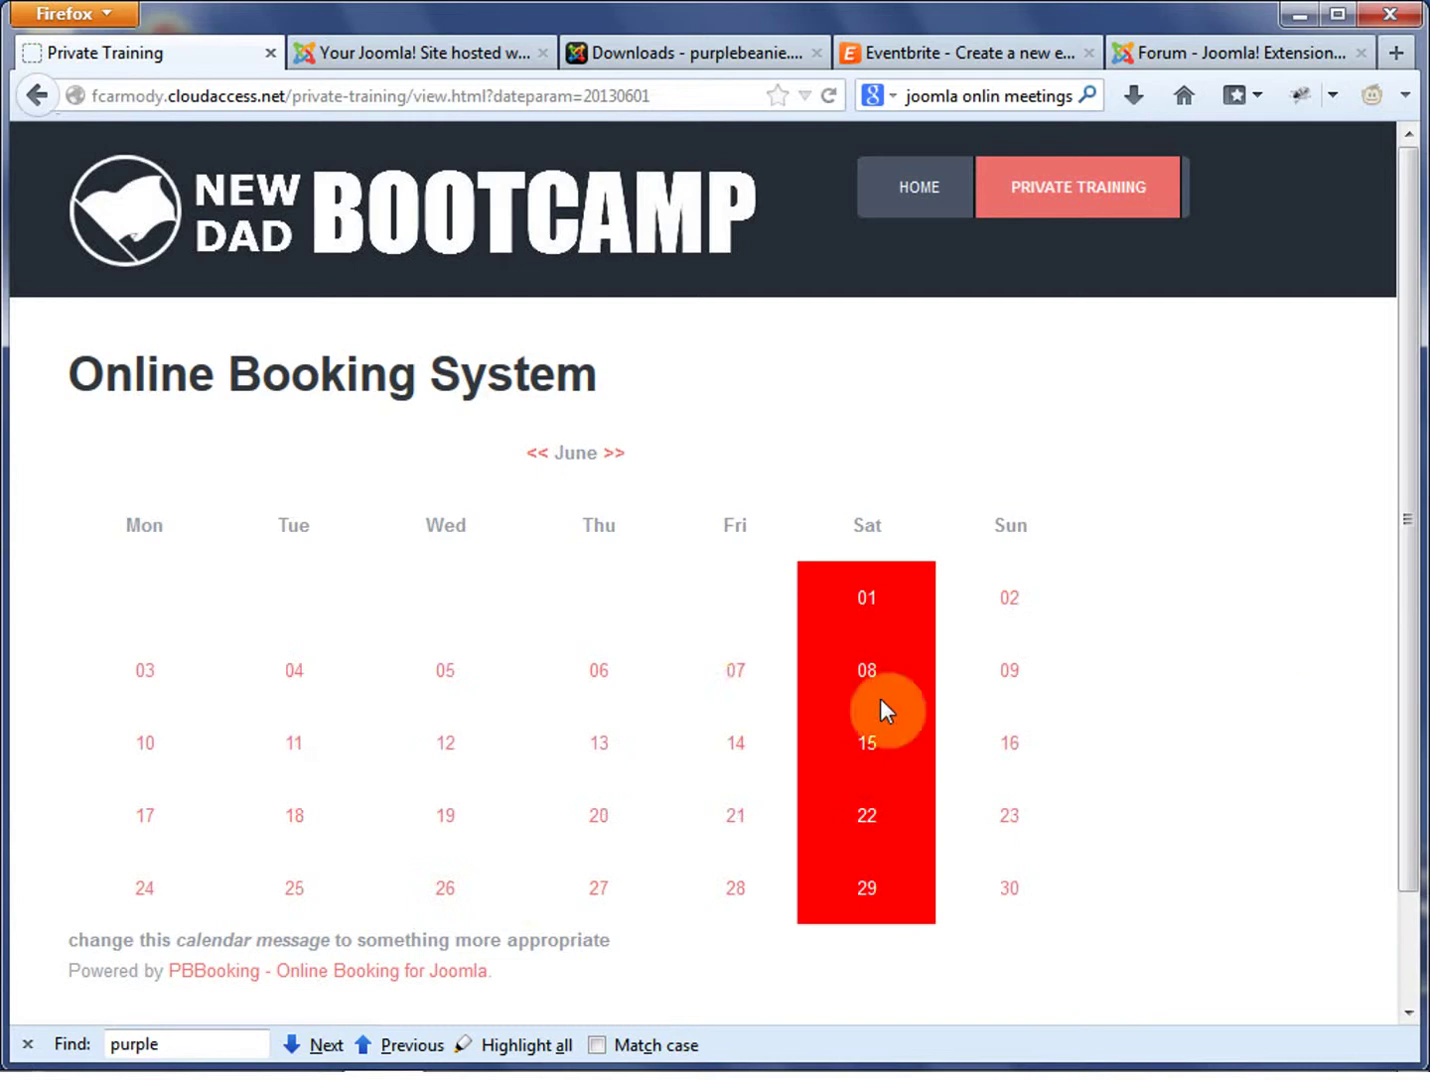
pyautogui.click(1100, 915)
pyautogui.moveTo(686, 939); pyautogui.dragTo(68, 939)
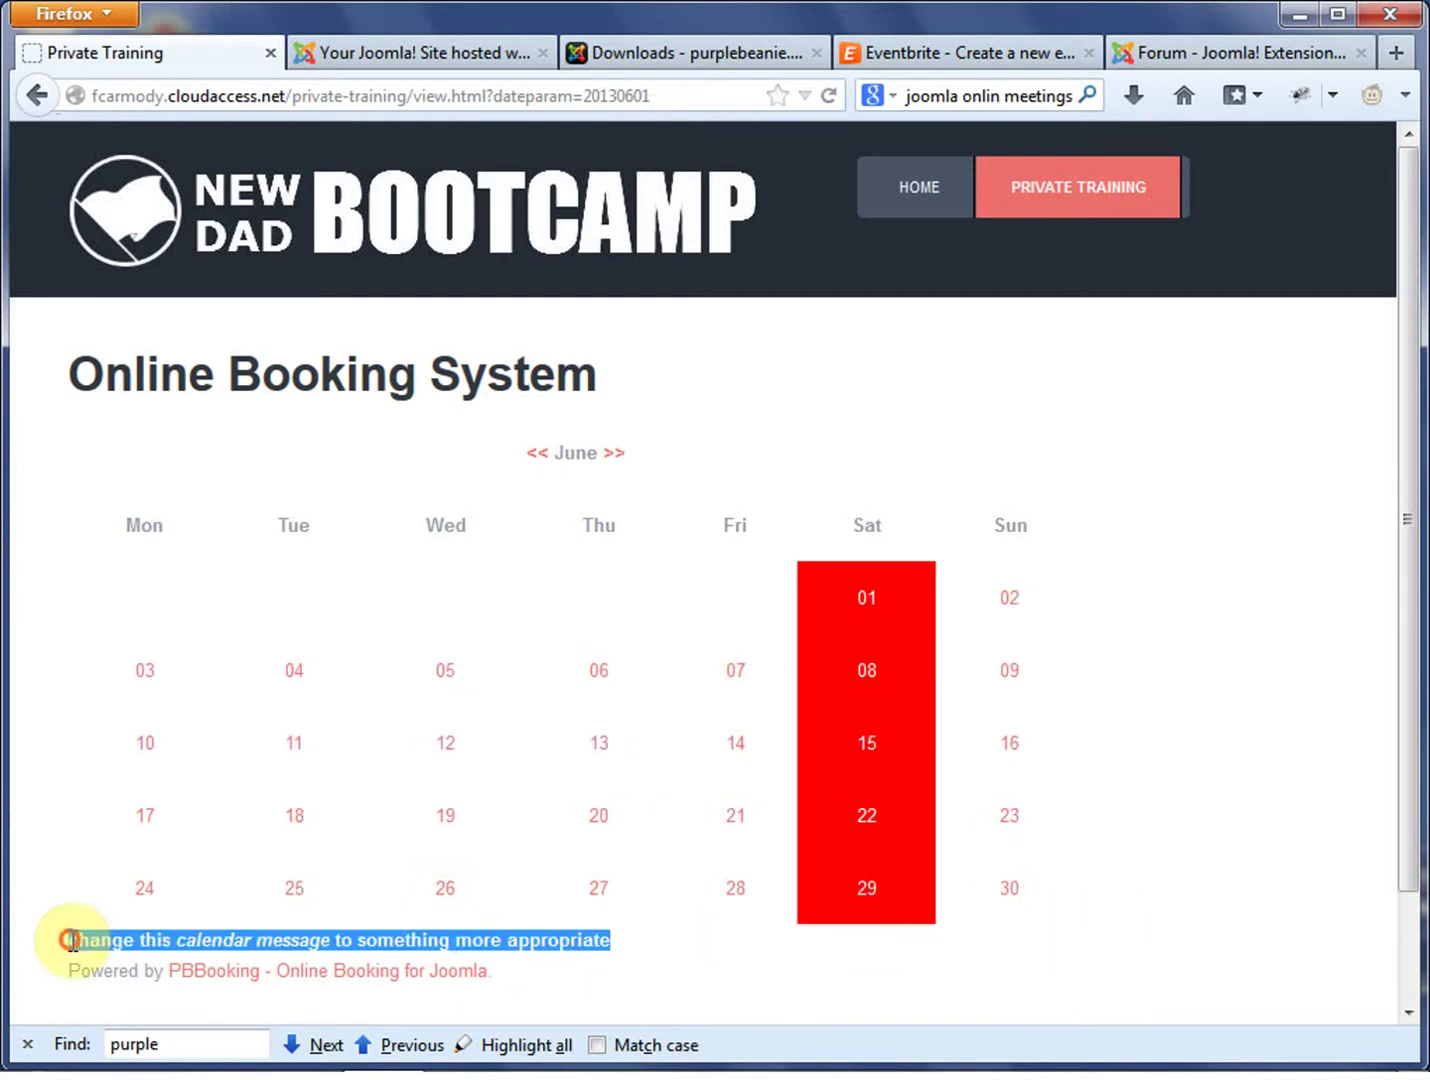
pyautogui.click(491, 60)
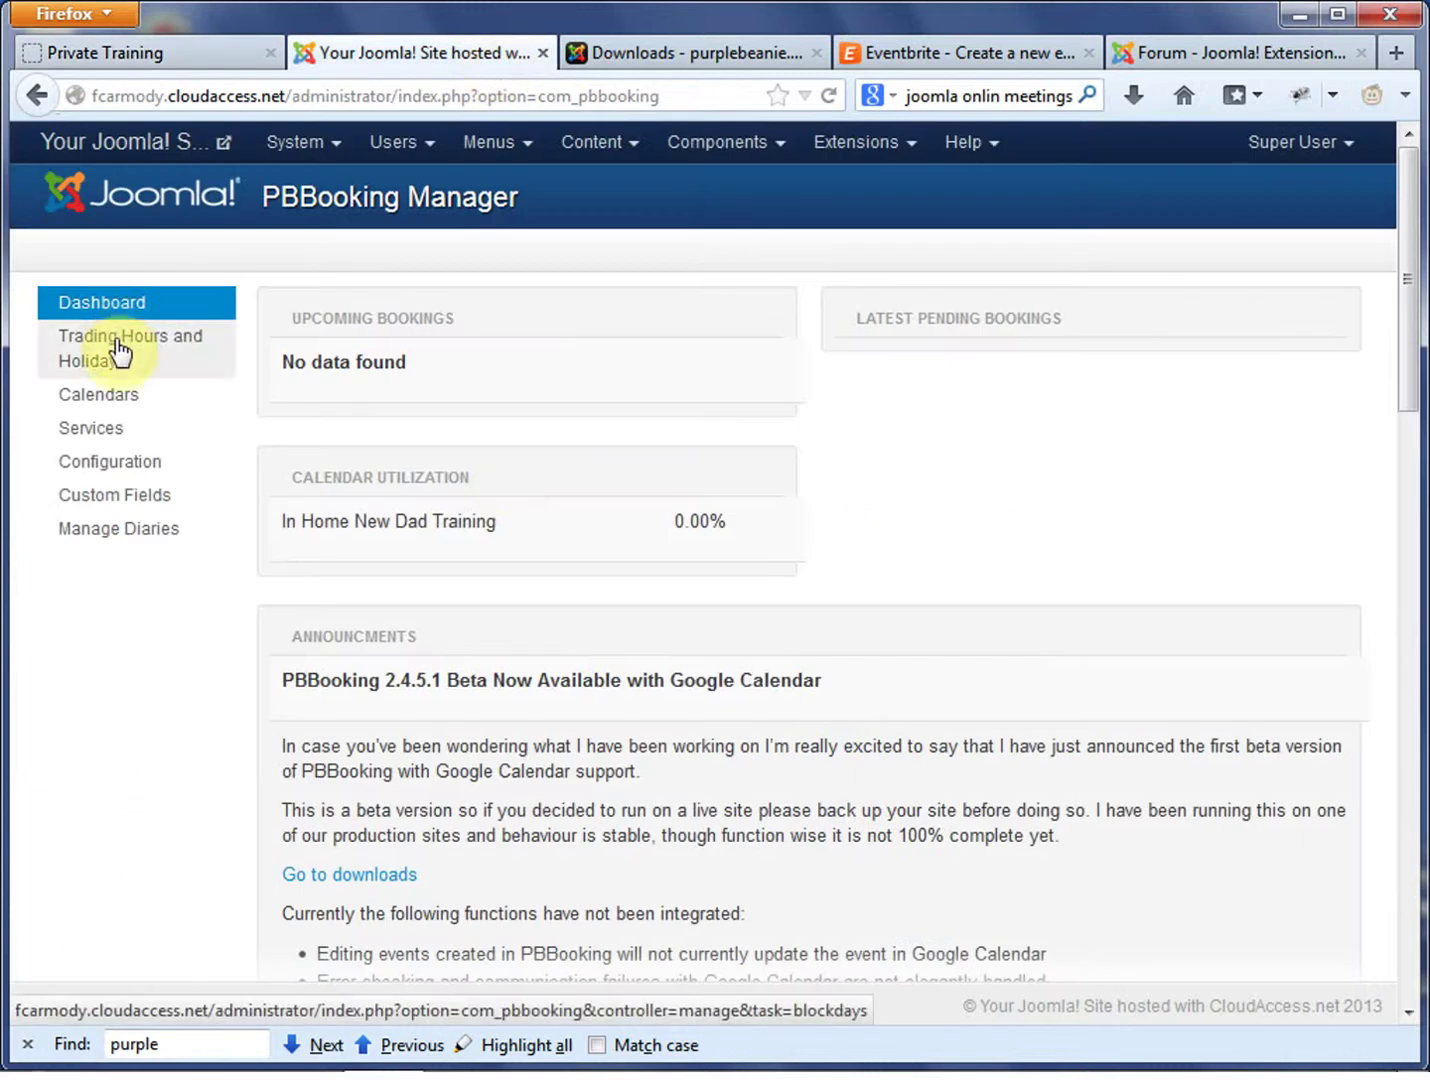
# In the PBBooking configuration, correct the Calendar Message spelling to 'Appointment'
pyautogui.click(115, 398)
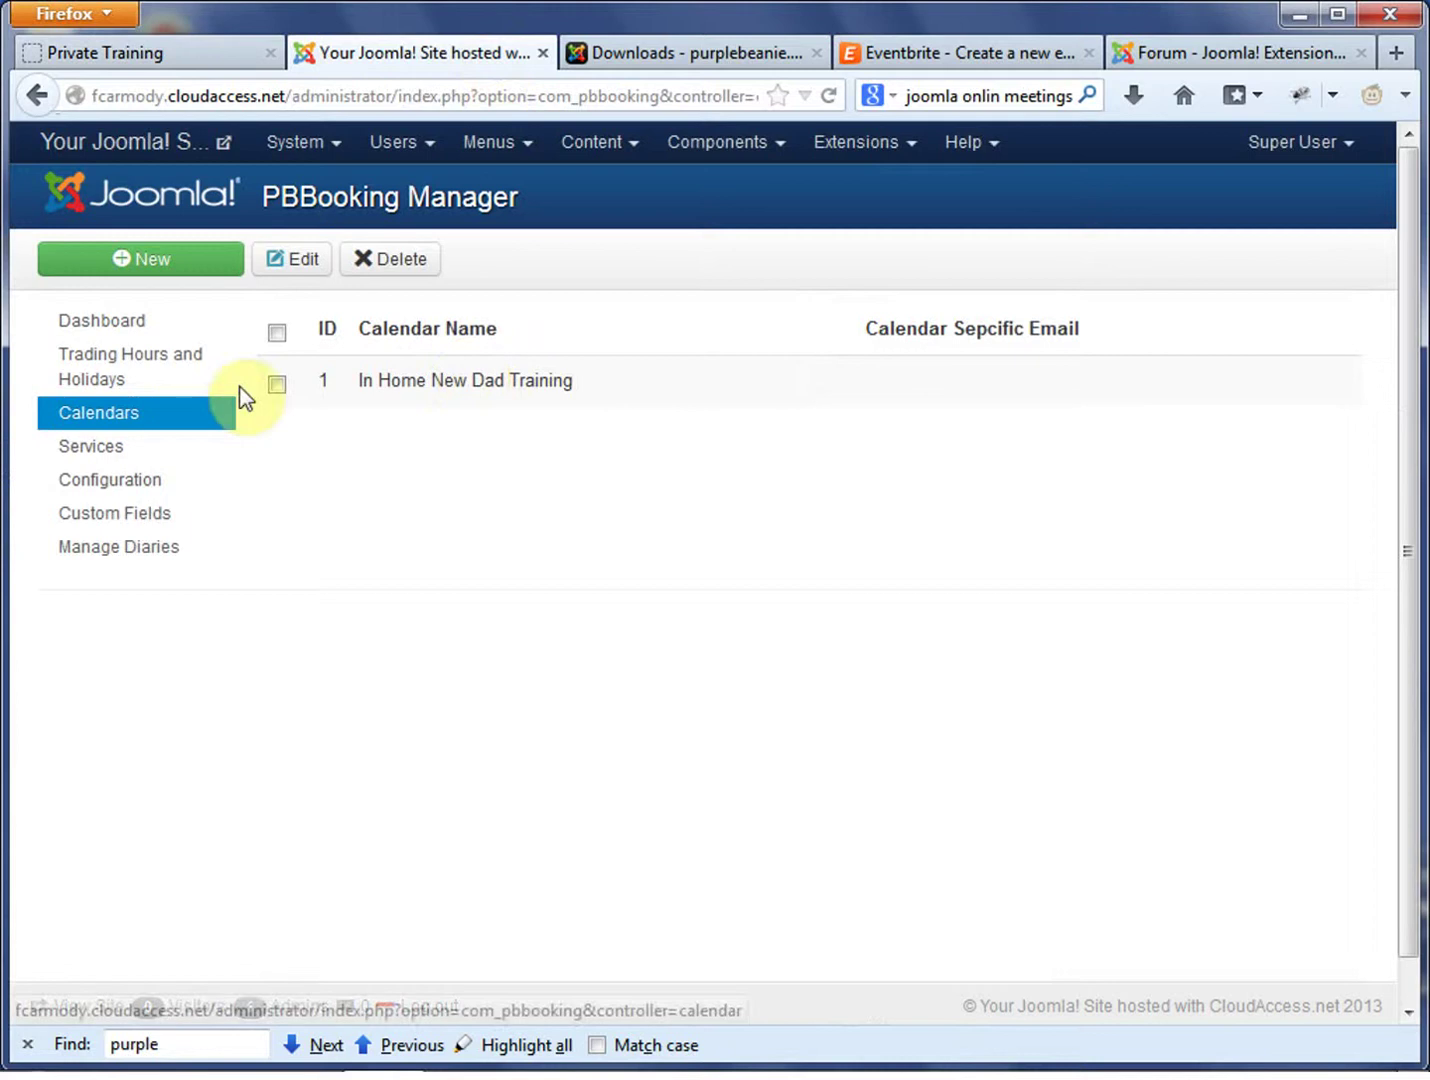
pyautogui.click(117, 482)
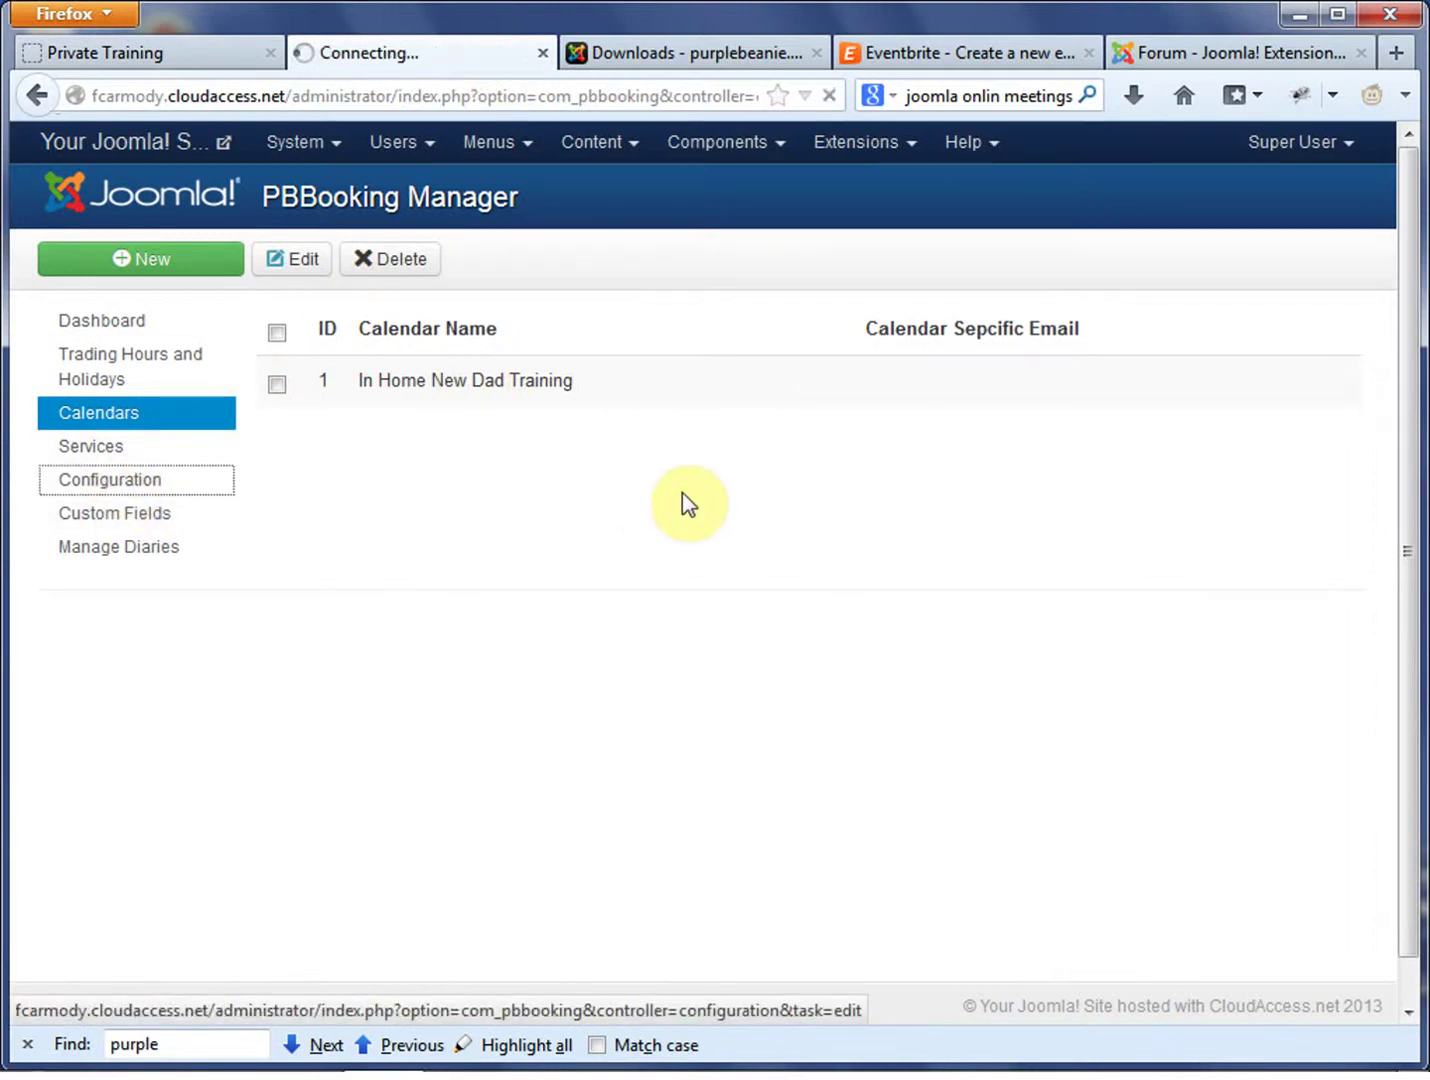
pyautogui.scroll(-6, 955, 810)
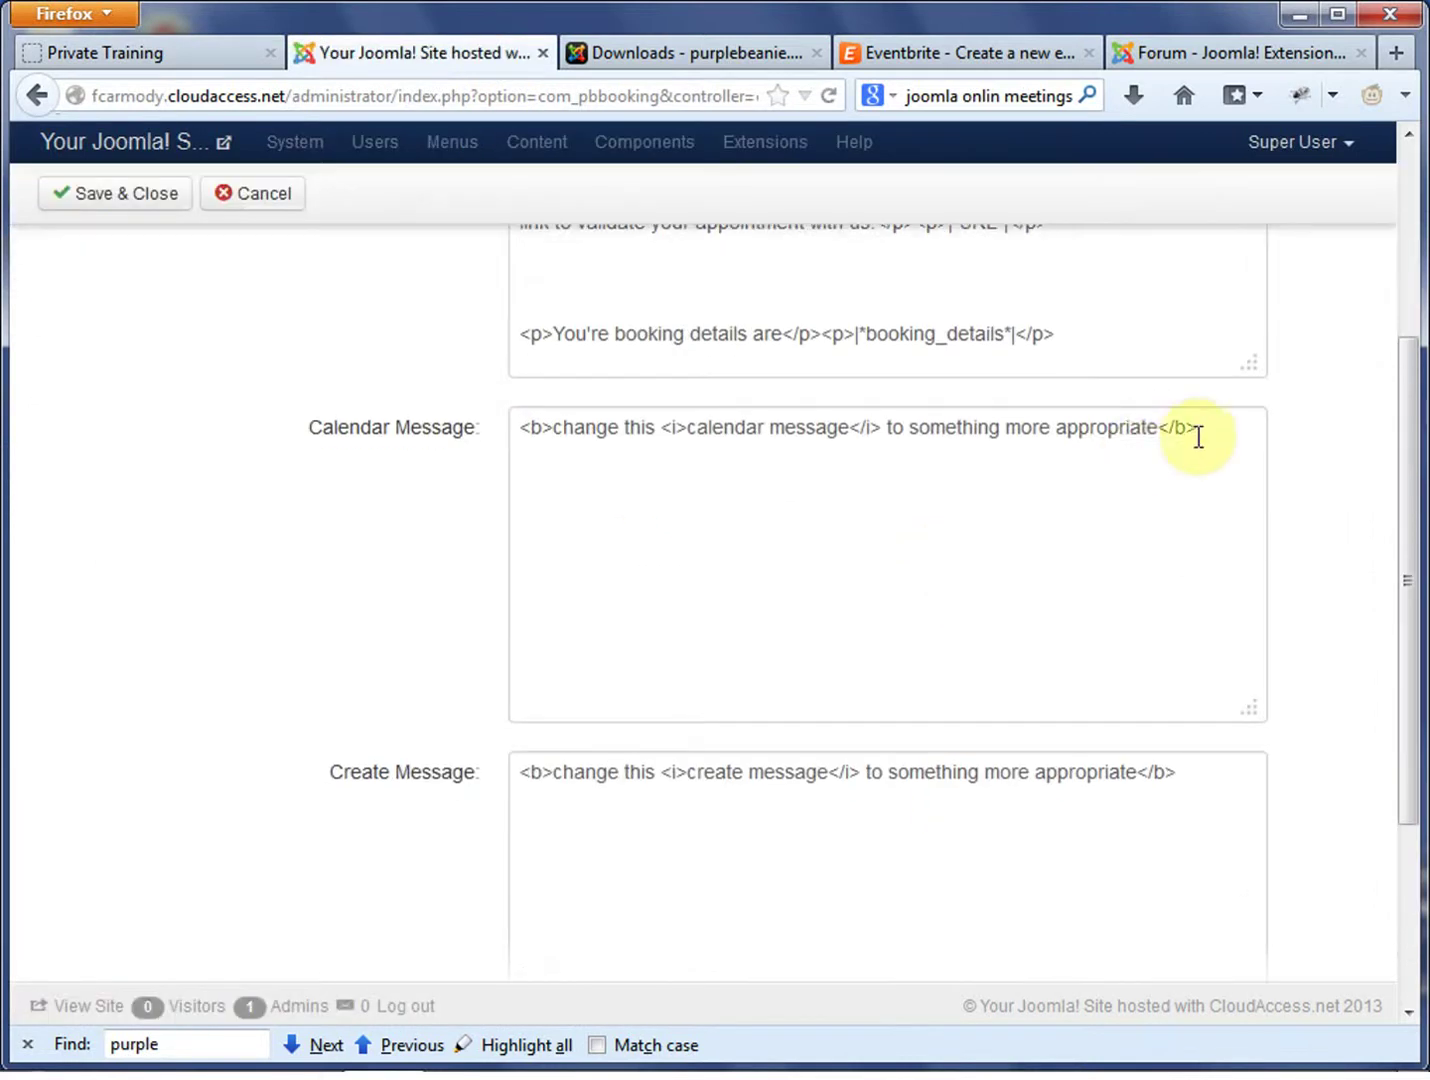
pyautogui.moveTo(1159, 428); pyautogui.dragTo(530, 427)
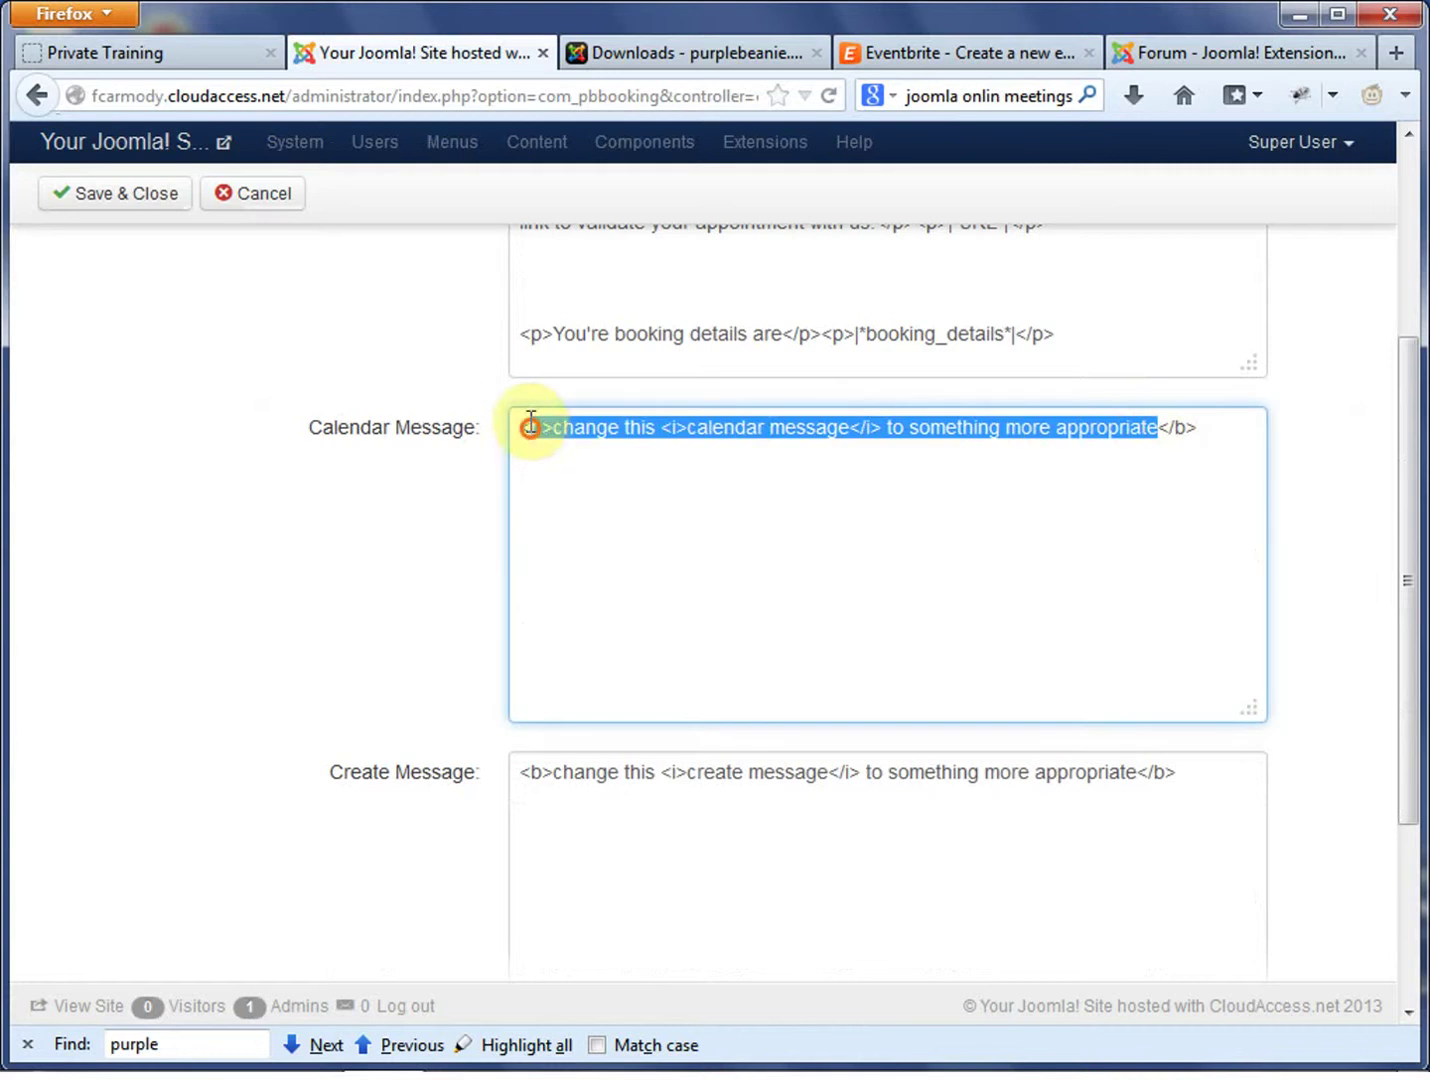
pyautogui.click(190, 55)
pyautogui.moveTo(703, 943); pyautogui.dragTo(66, 940)
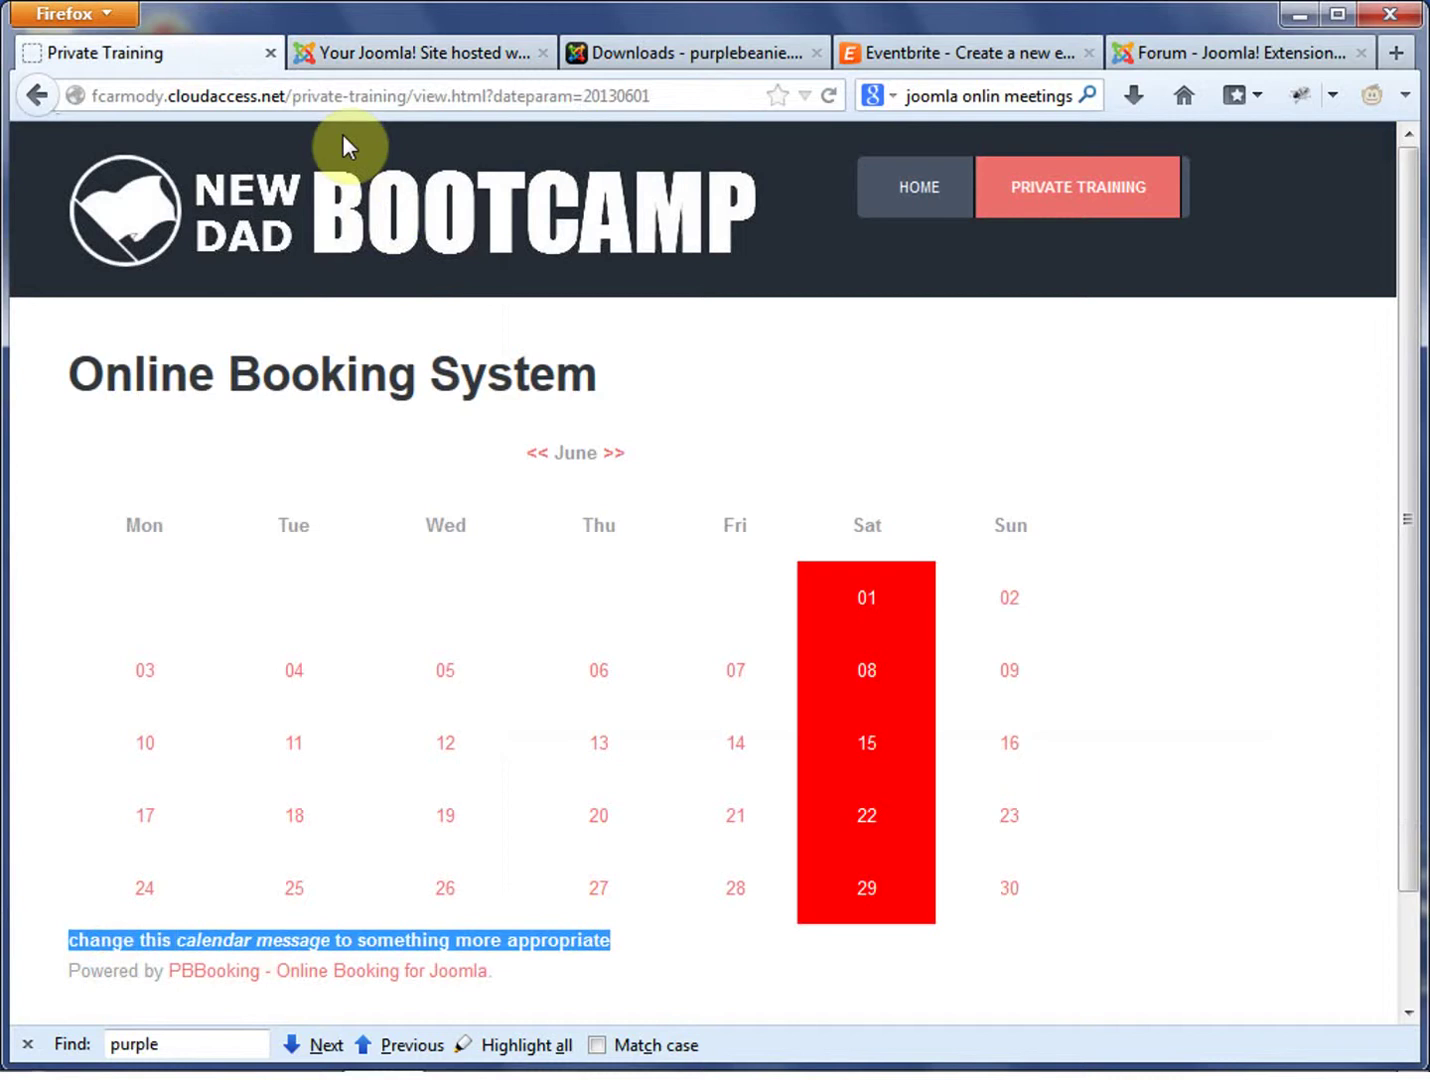
pyautogui.click(463, 57)
pyautogui.moveTo(1158, 428); pyautogui.dragTo(568, 453)
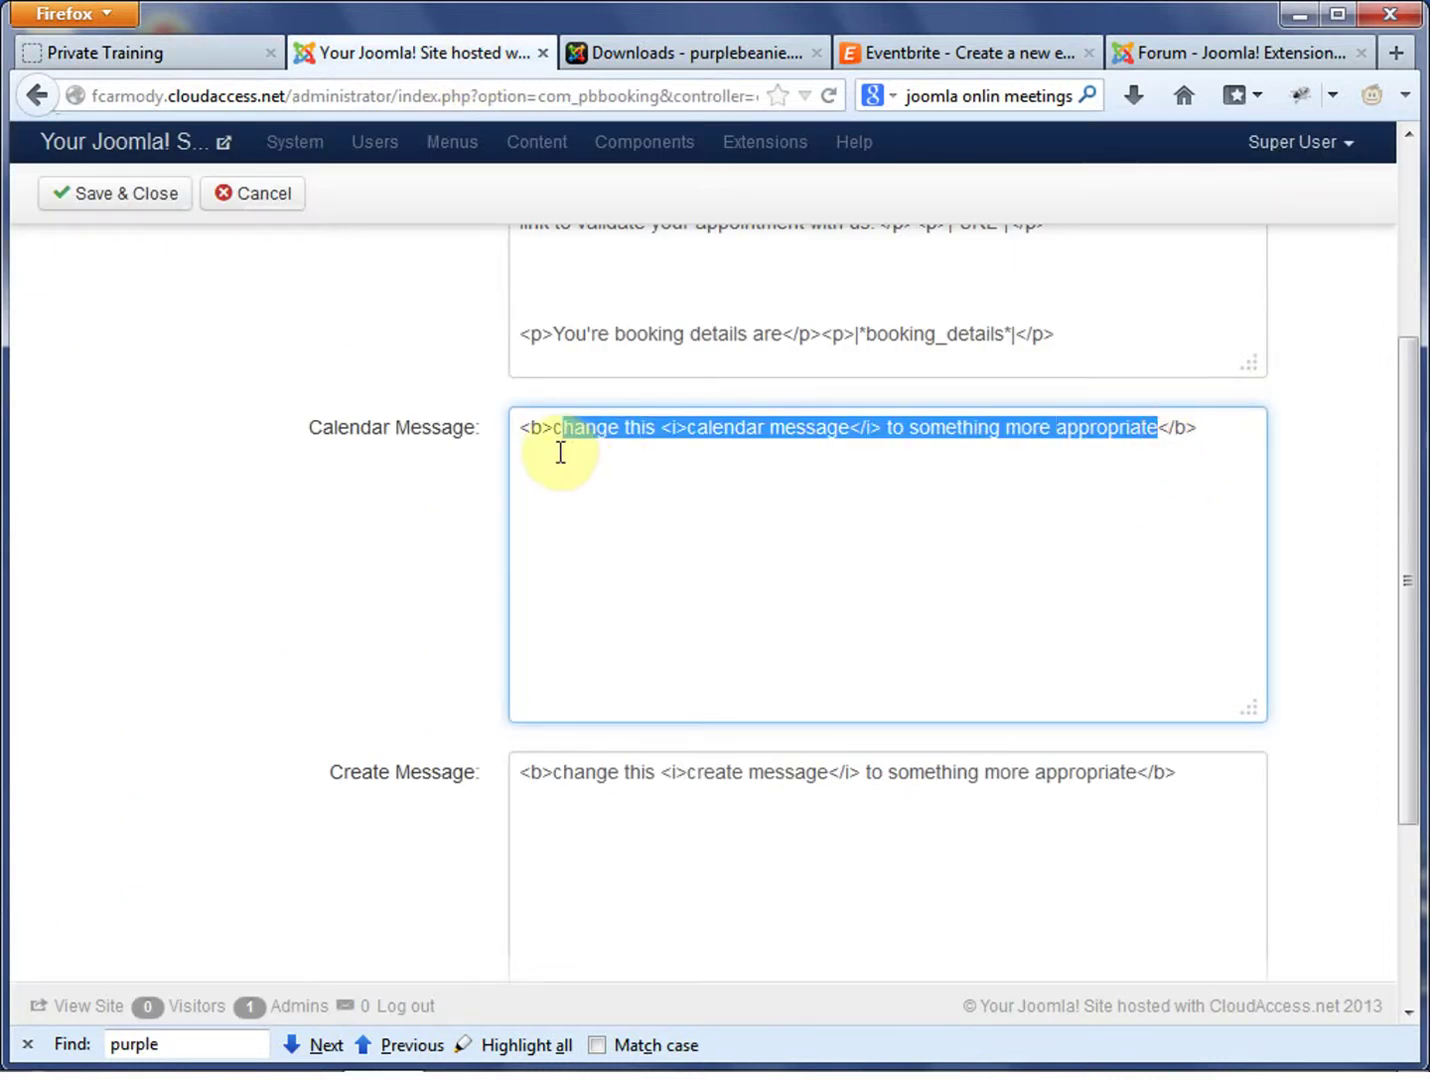
pyautogui.write('Se')
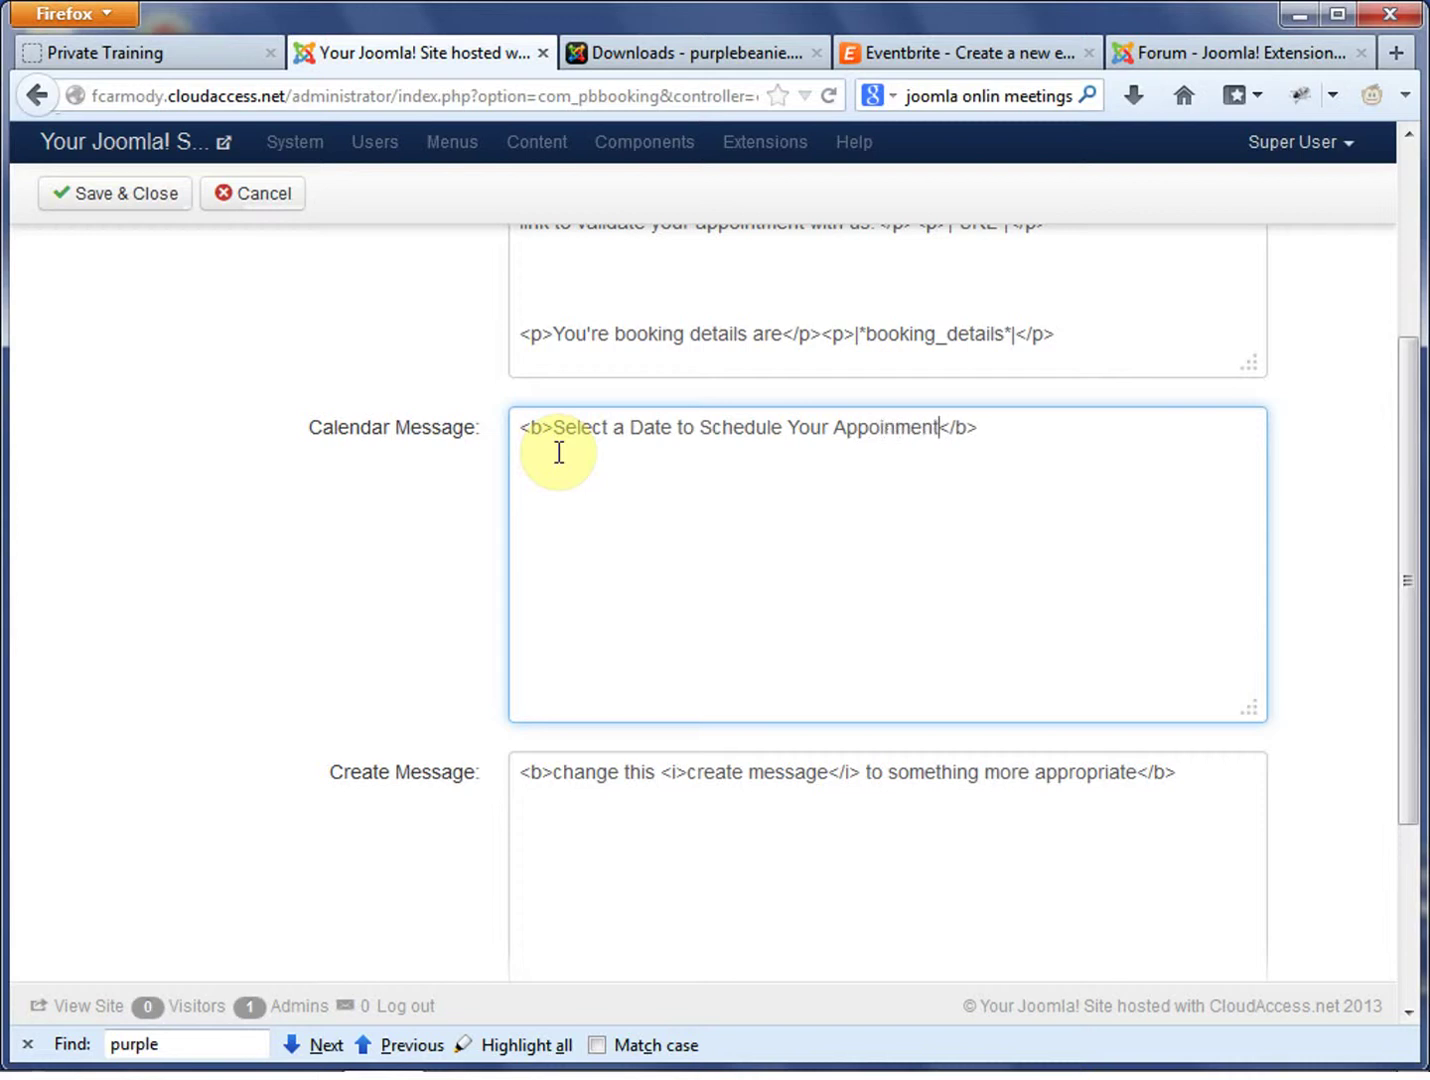
pyautogui.rightClick(868, 436)
pyautogui.click(925, 460)
# Copy the Calendar Message text into the Create Message field
pyautogui.moveTo(989, 428); pyautogui.dragTo(543, 462)
pyautogui.moveTo(1196, 768); pyautogui.dragTo(230, 766)
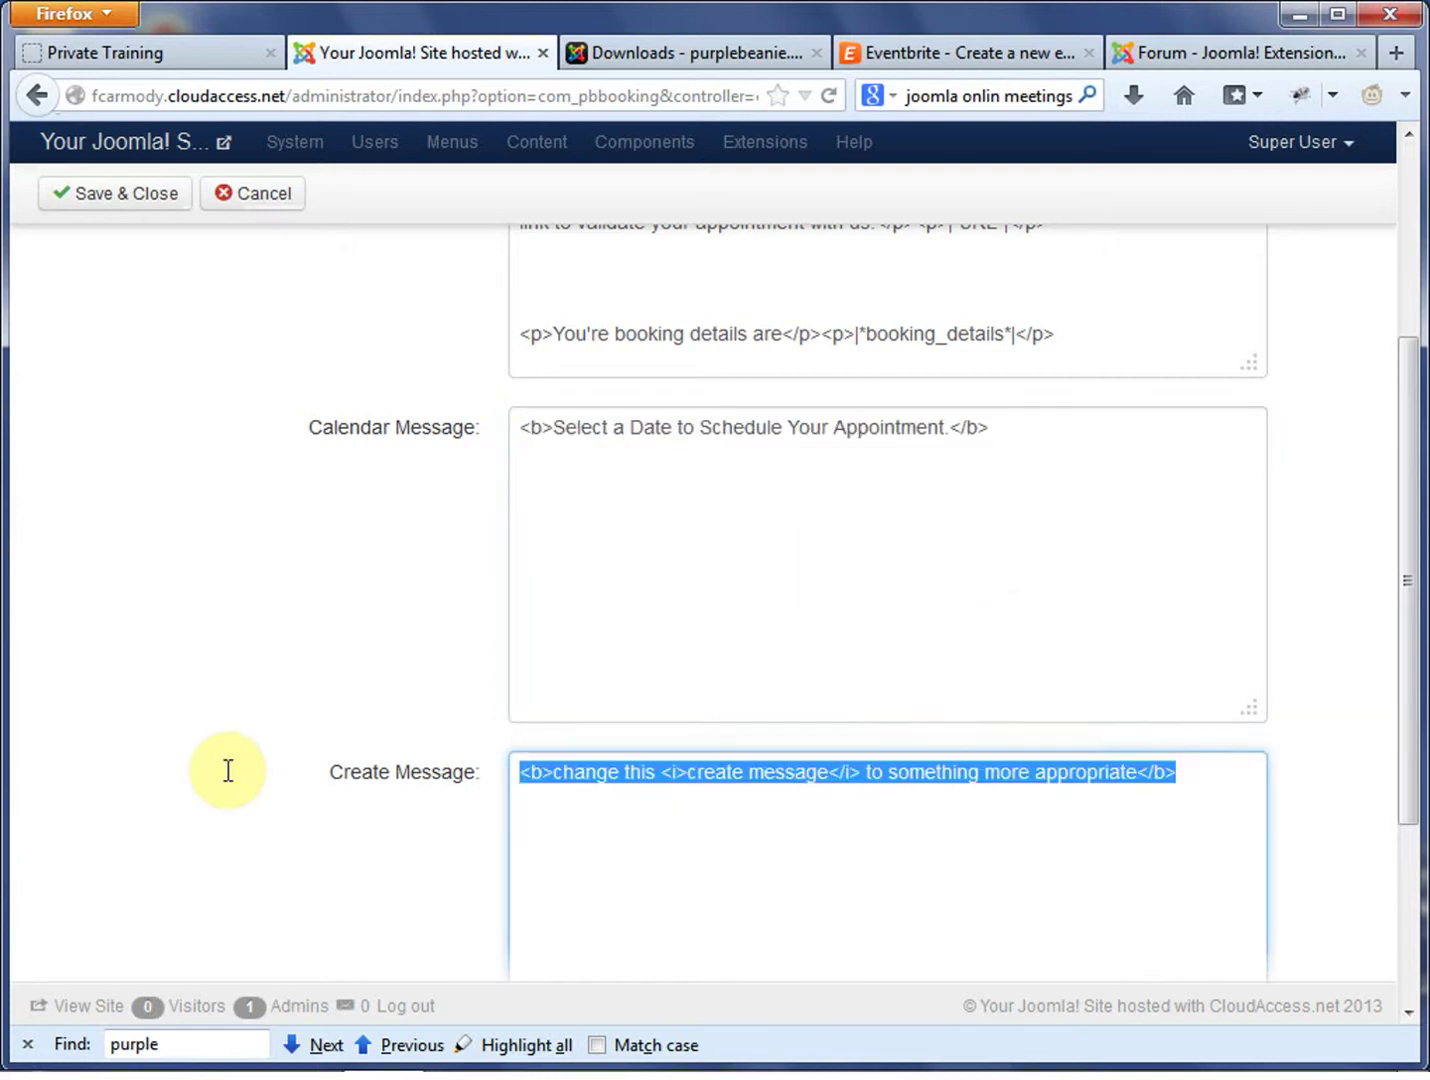
pyautogui.moveTo(983, 428); pyautogui.dragTo(407, 420)
pyautogui.hotkey('ctrl', 'c')
pyautogui.moveTo(1166, 760); pyautogui.dragTo(453, 776)
pyautogui.click(444, 789)
pyautogui.hotkey('ctrl', 'v')
pyautogui.moveTo(1012, 806); pyautogui.dragTo(438, 783)
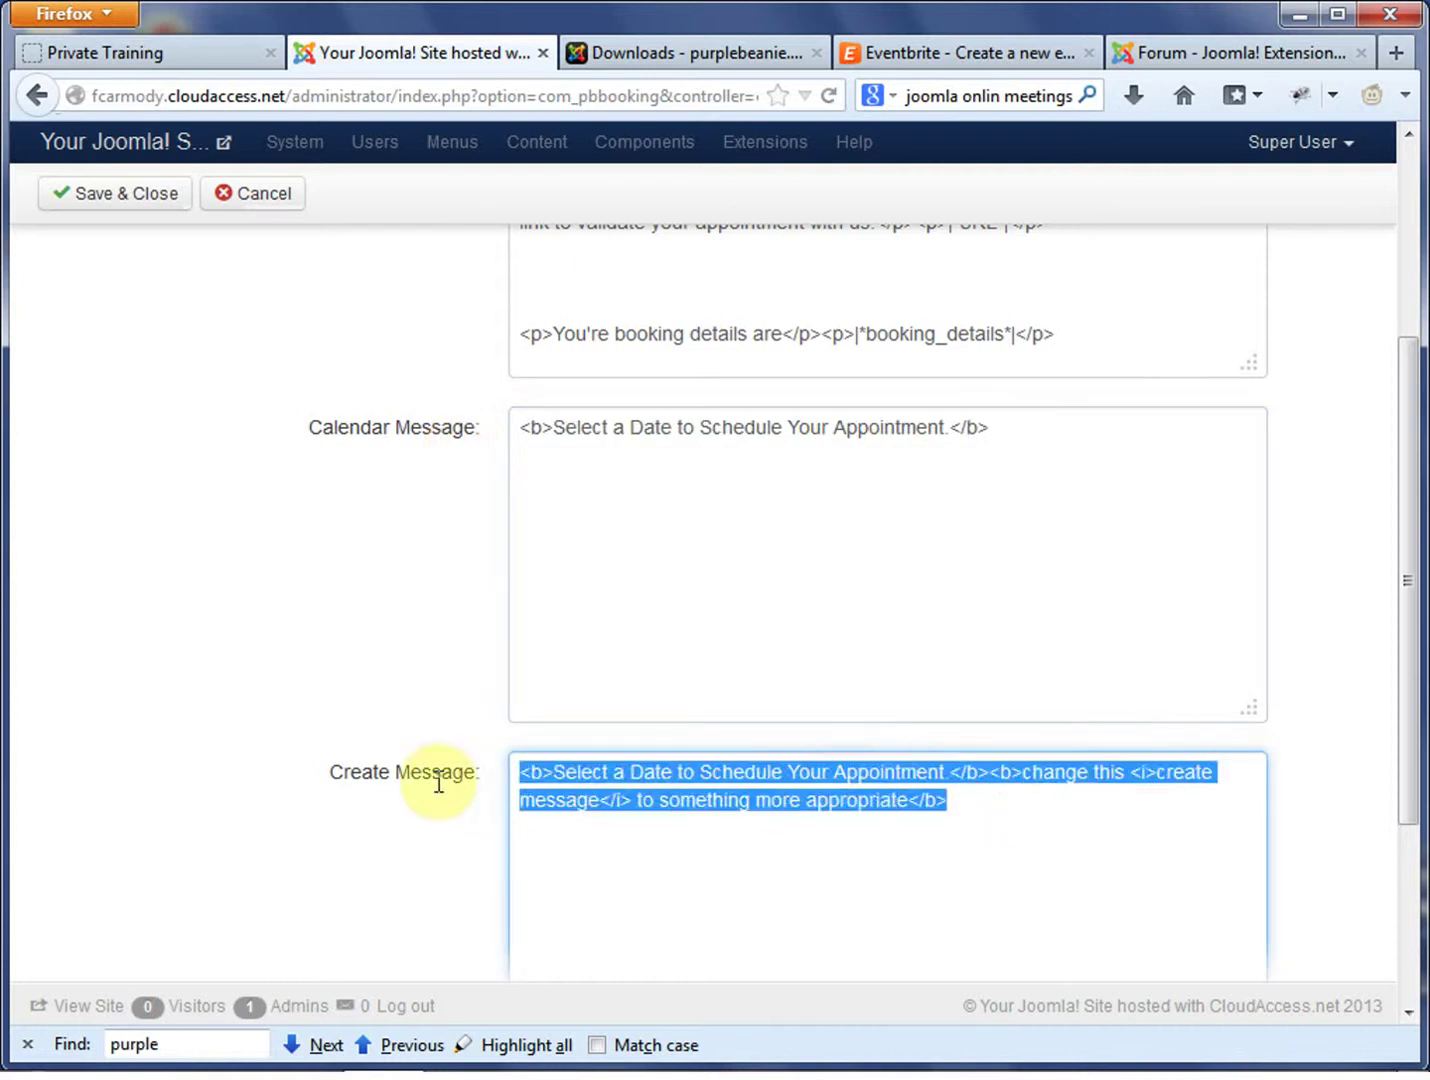
pyautogui.hotkey('ctrl', 'v')
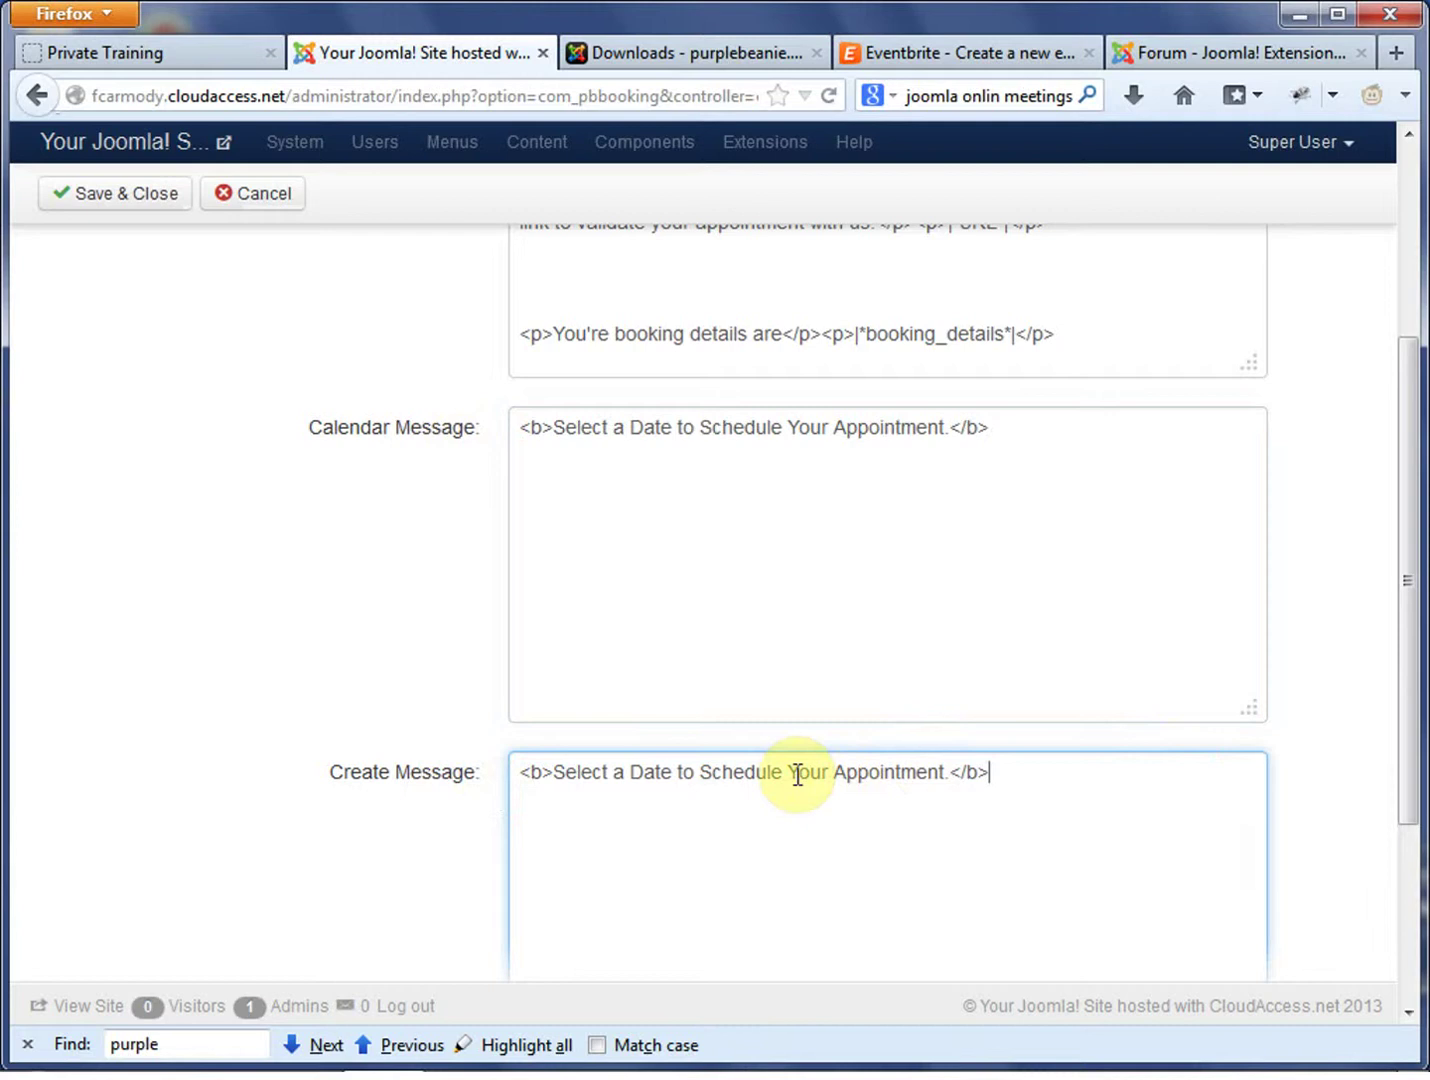
# Edit Create Message to 'Thank -you for Scheduling Your Appointment.' and save the configuration
pyautogui.moveTo(694, 777); pyautogui.dragTo(563, 780)
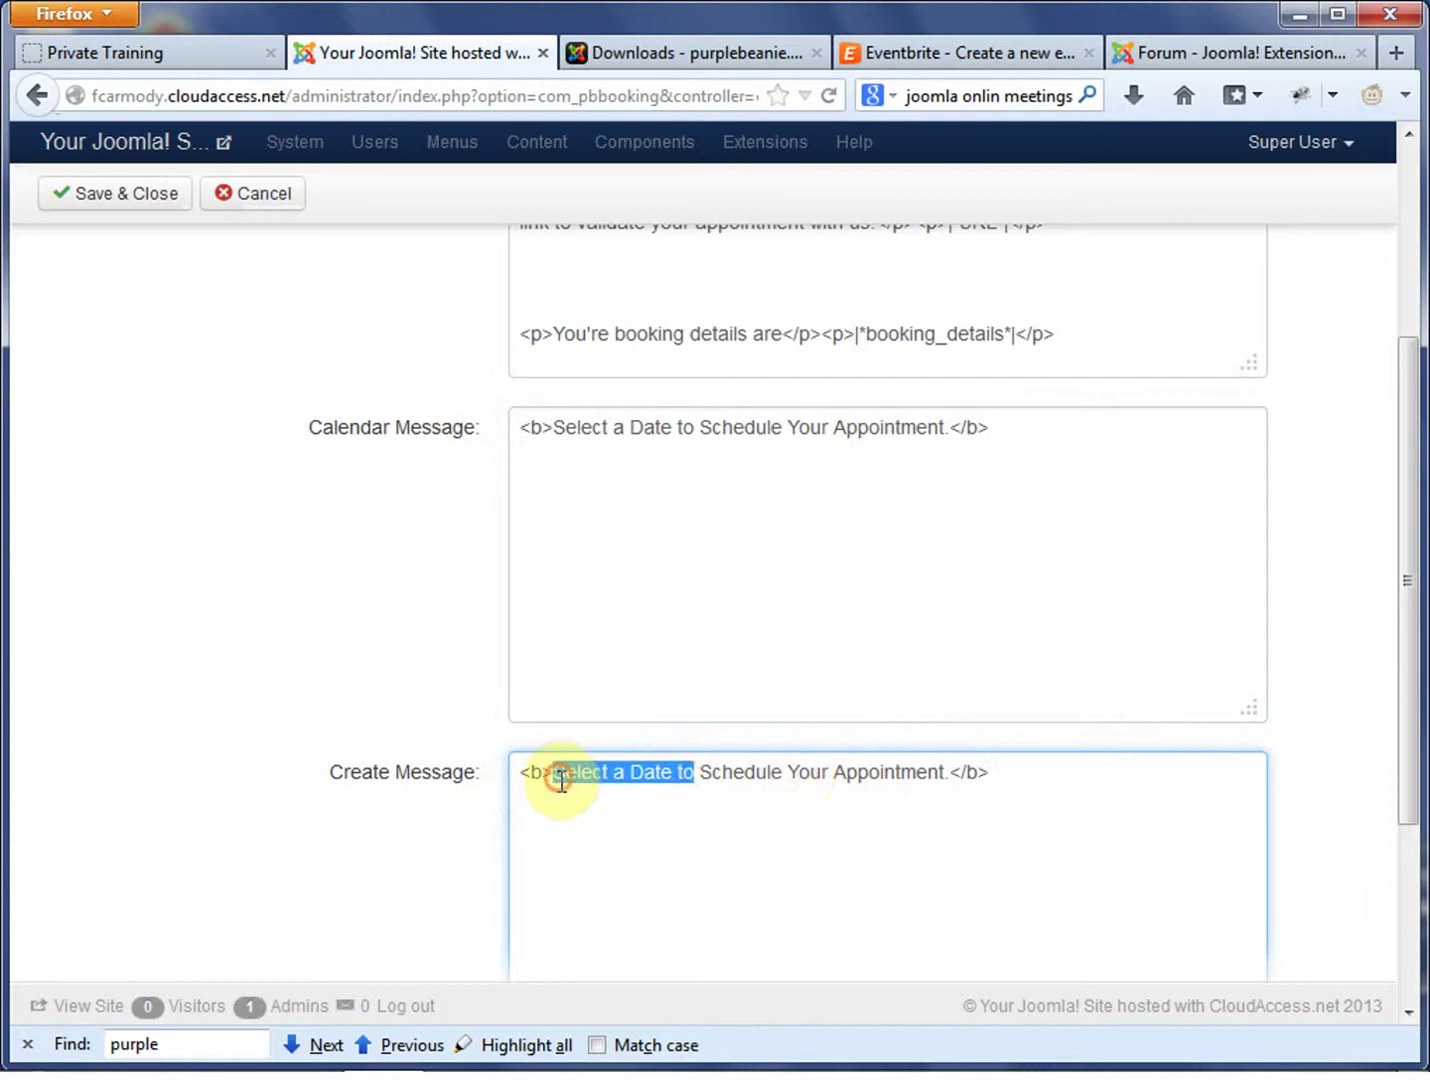
pyautogui.write('Thank -you ')
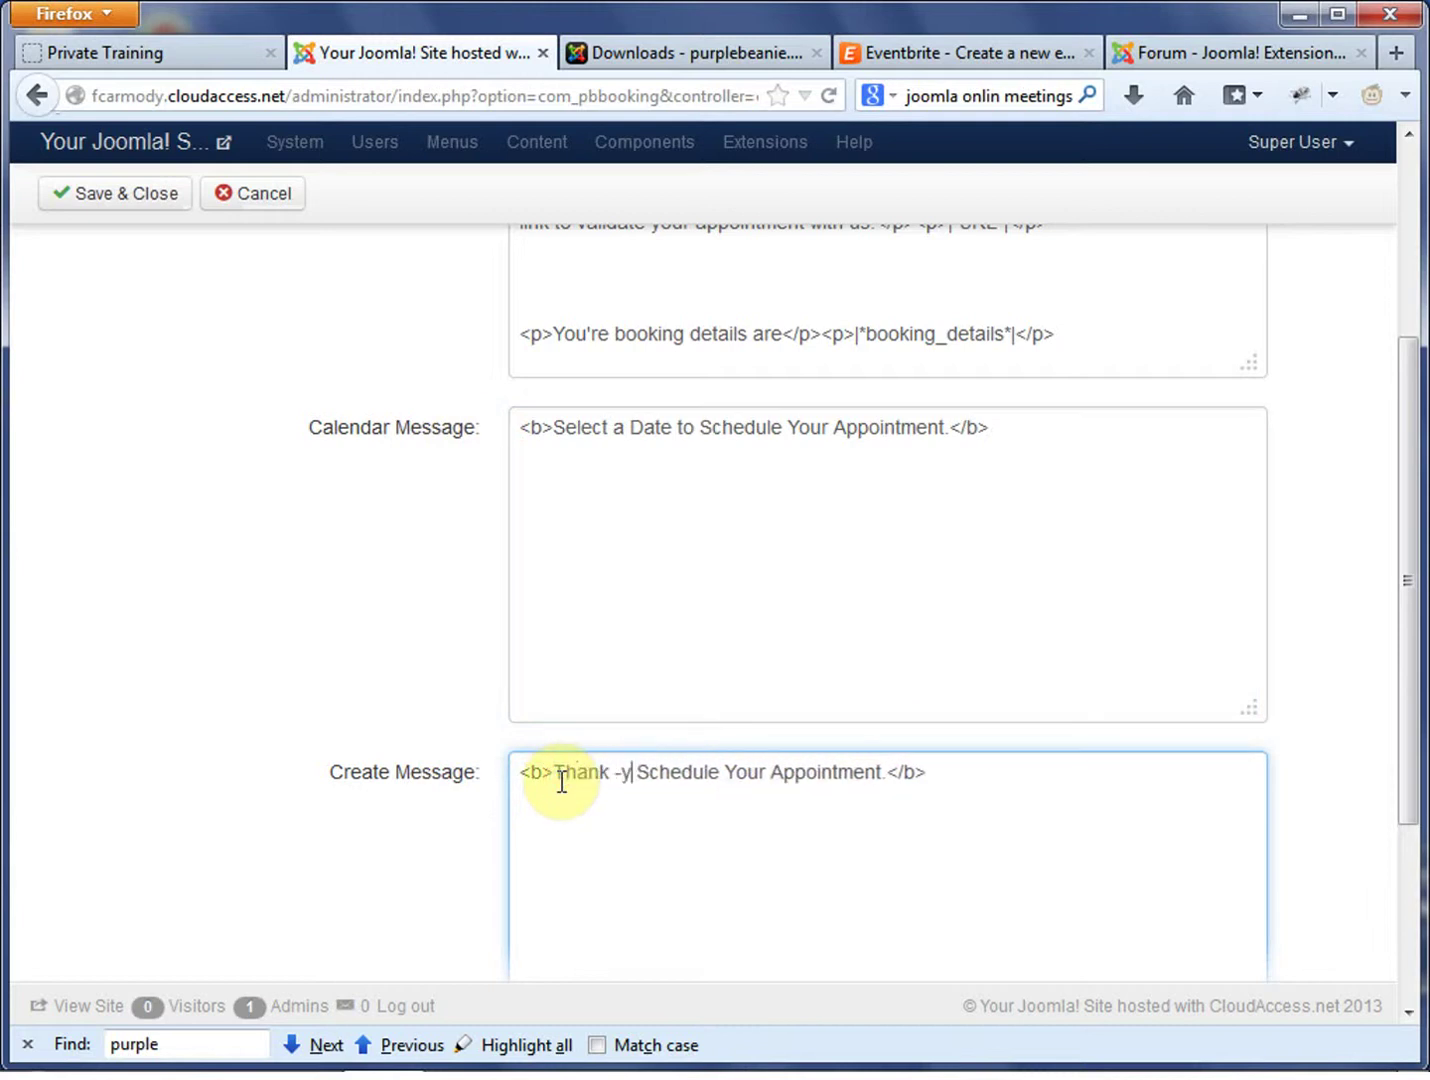
pyautogui.write('for')
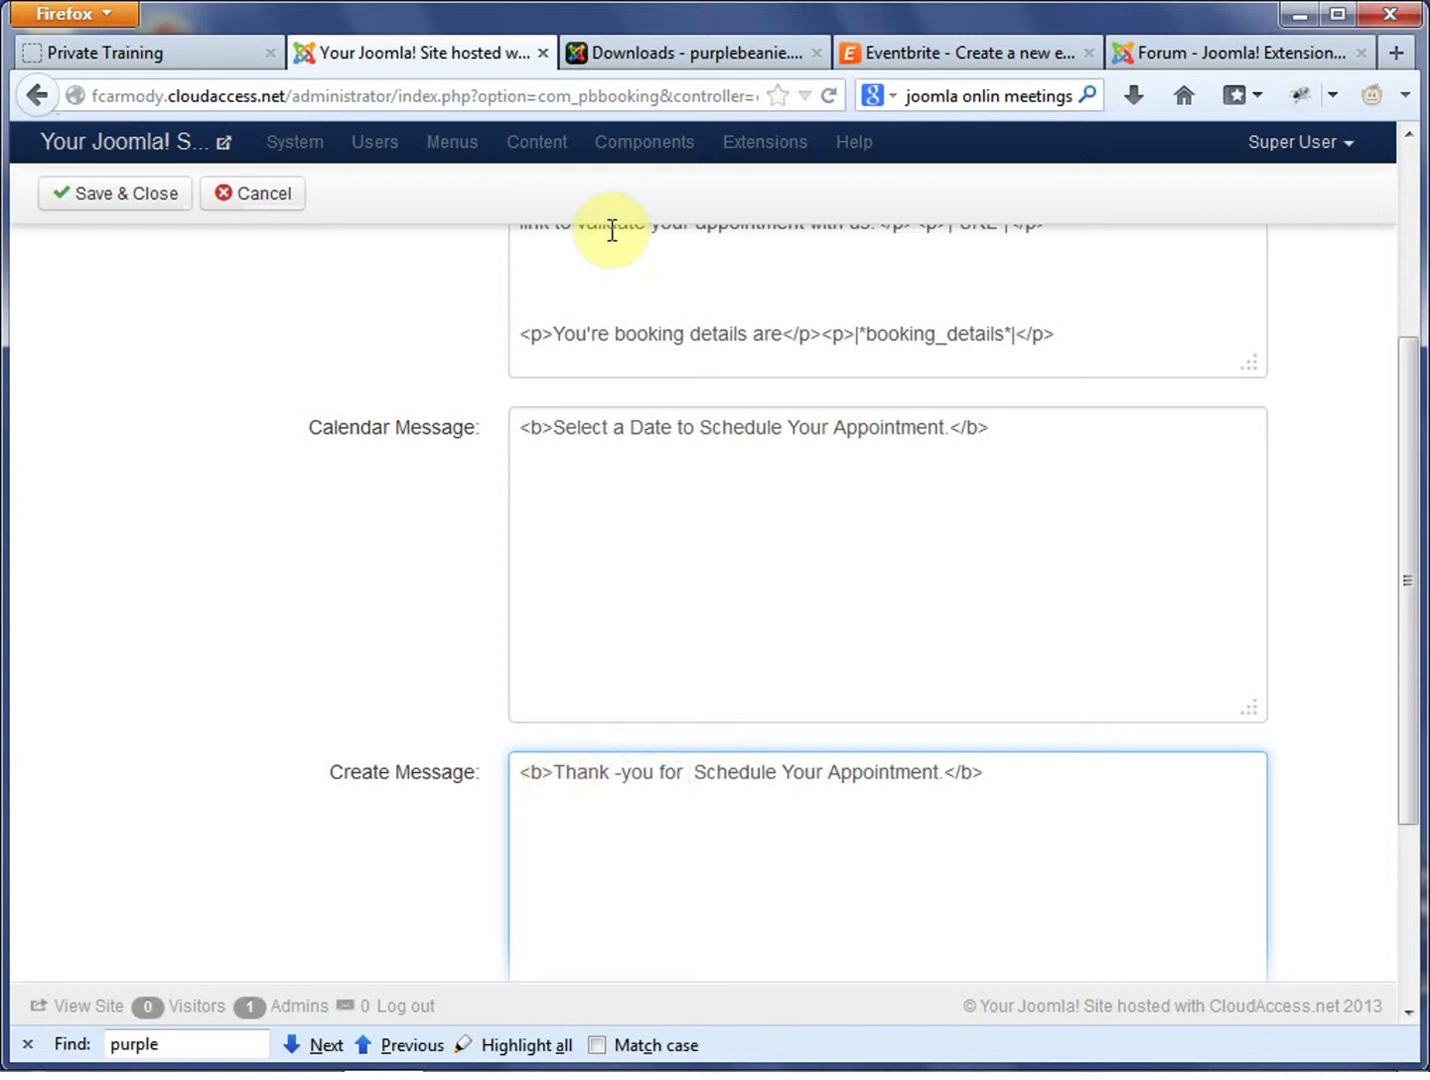
pyautogui.click(767, 777)
pyautogui.press('BackSpace')
pyautogui.write('ing')
pyautogui.click(1066, 885)
pyautogui.moveTo(1409, 600); pyautogui.dragTo(1117, 307)
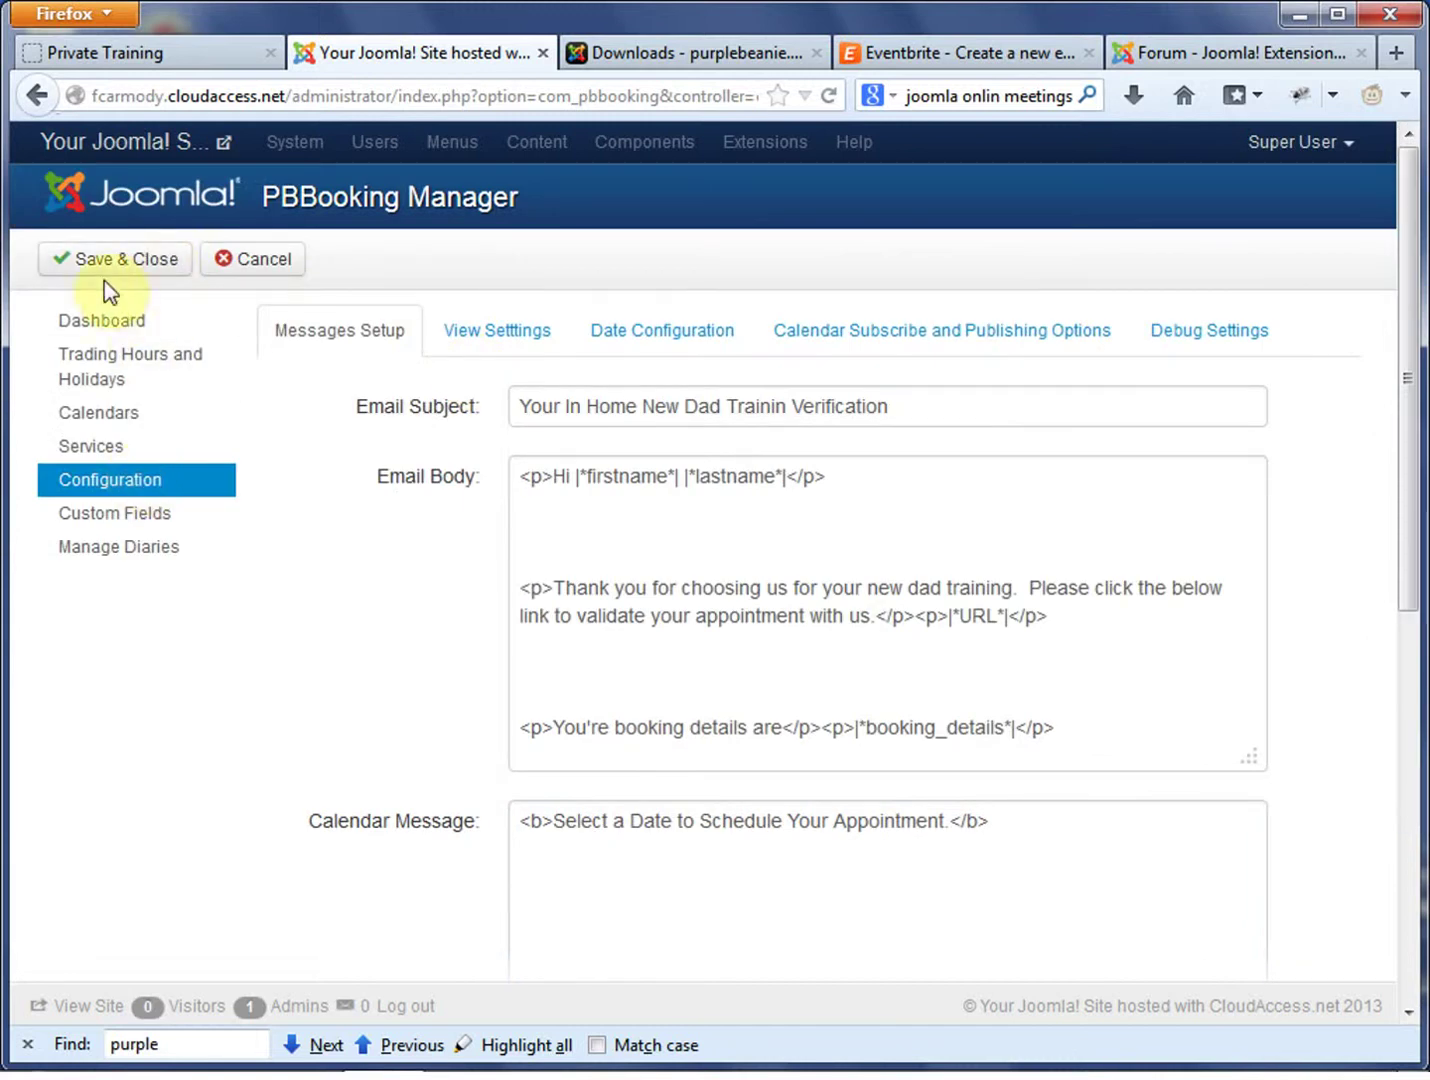
pyautogui.click(160, 263)
# Reload the front-end Private Training page and examine the Powered by PBBooking line
pyautogui.click(196, 60)
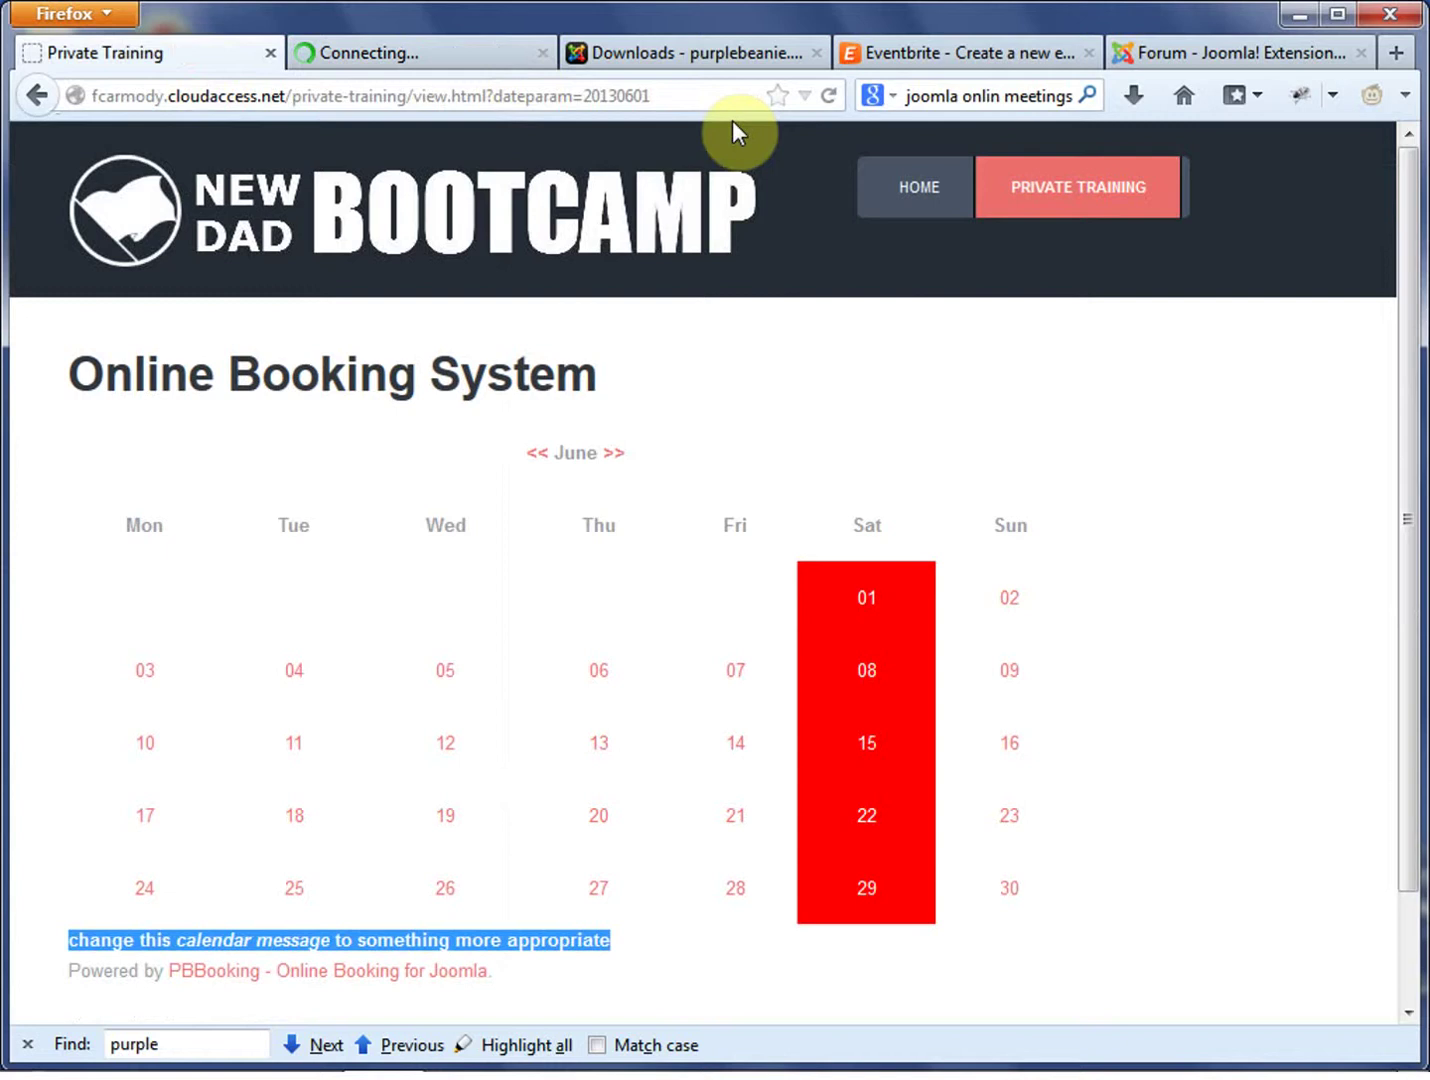
pyautogui.click(827, 96)
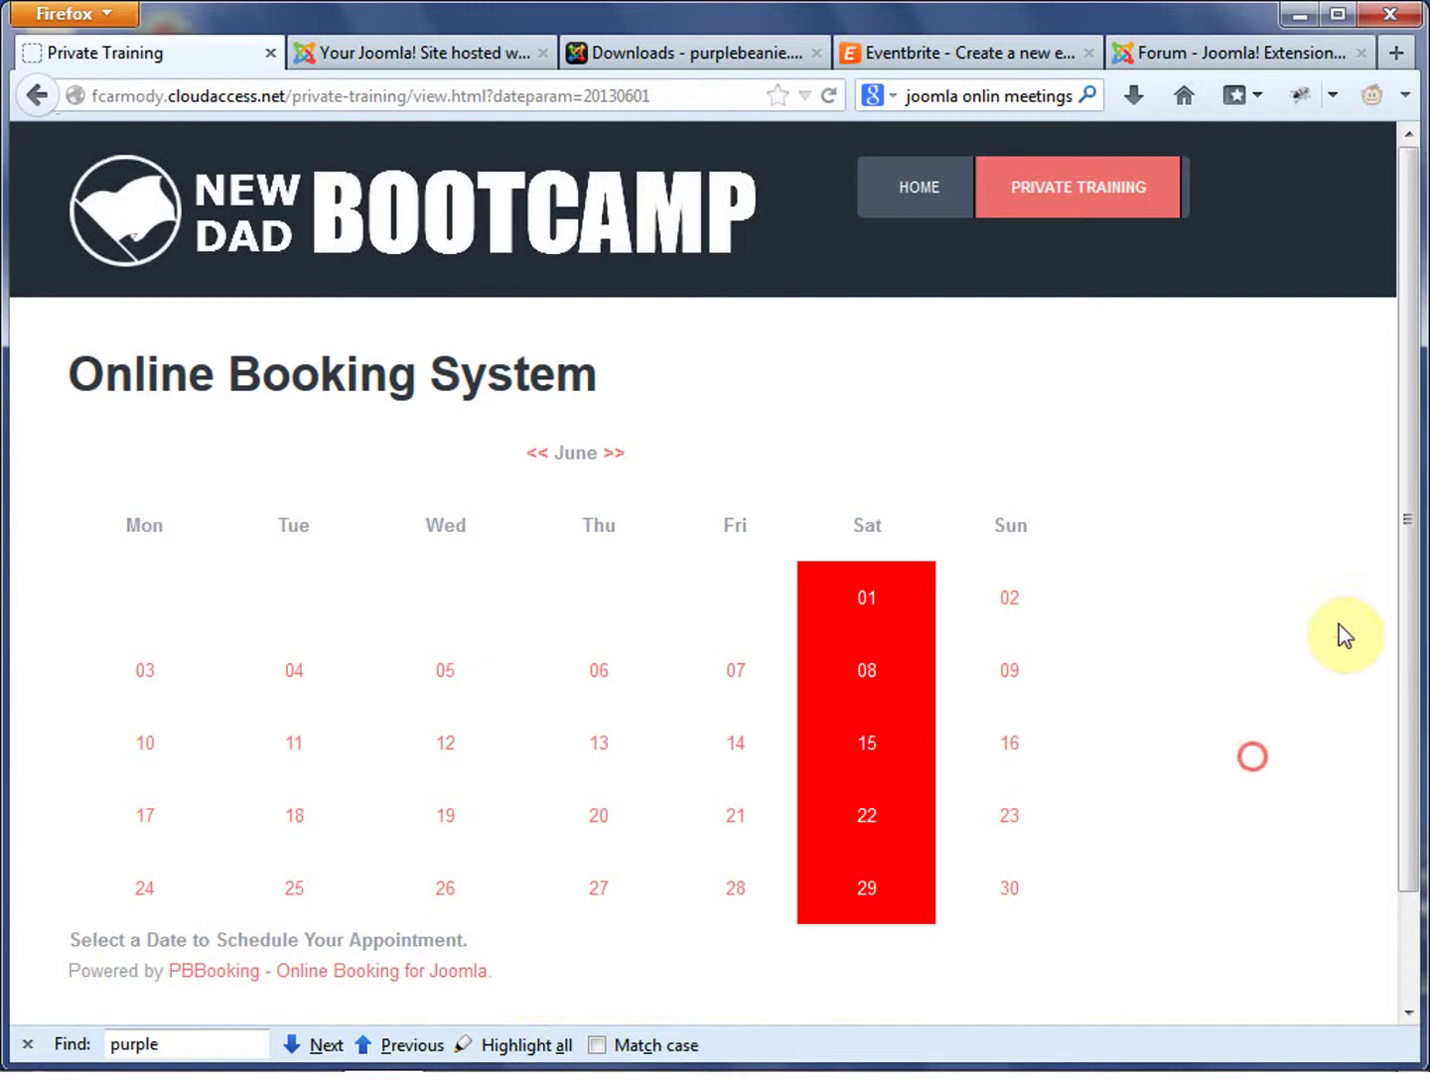
pyautogui.moveTo(1410, 500); pyautogui.dragTo(1406, 620)
pyautogui.moveTo(590, 868); pyautogui.dragTo(58, 848)
pyautogui.click(681, 863)
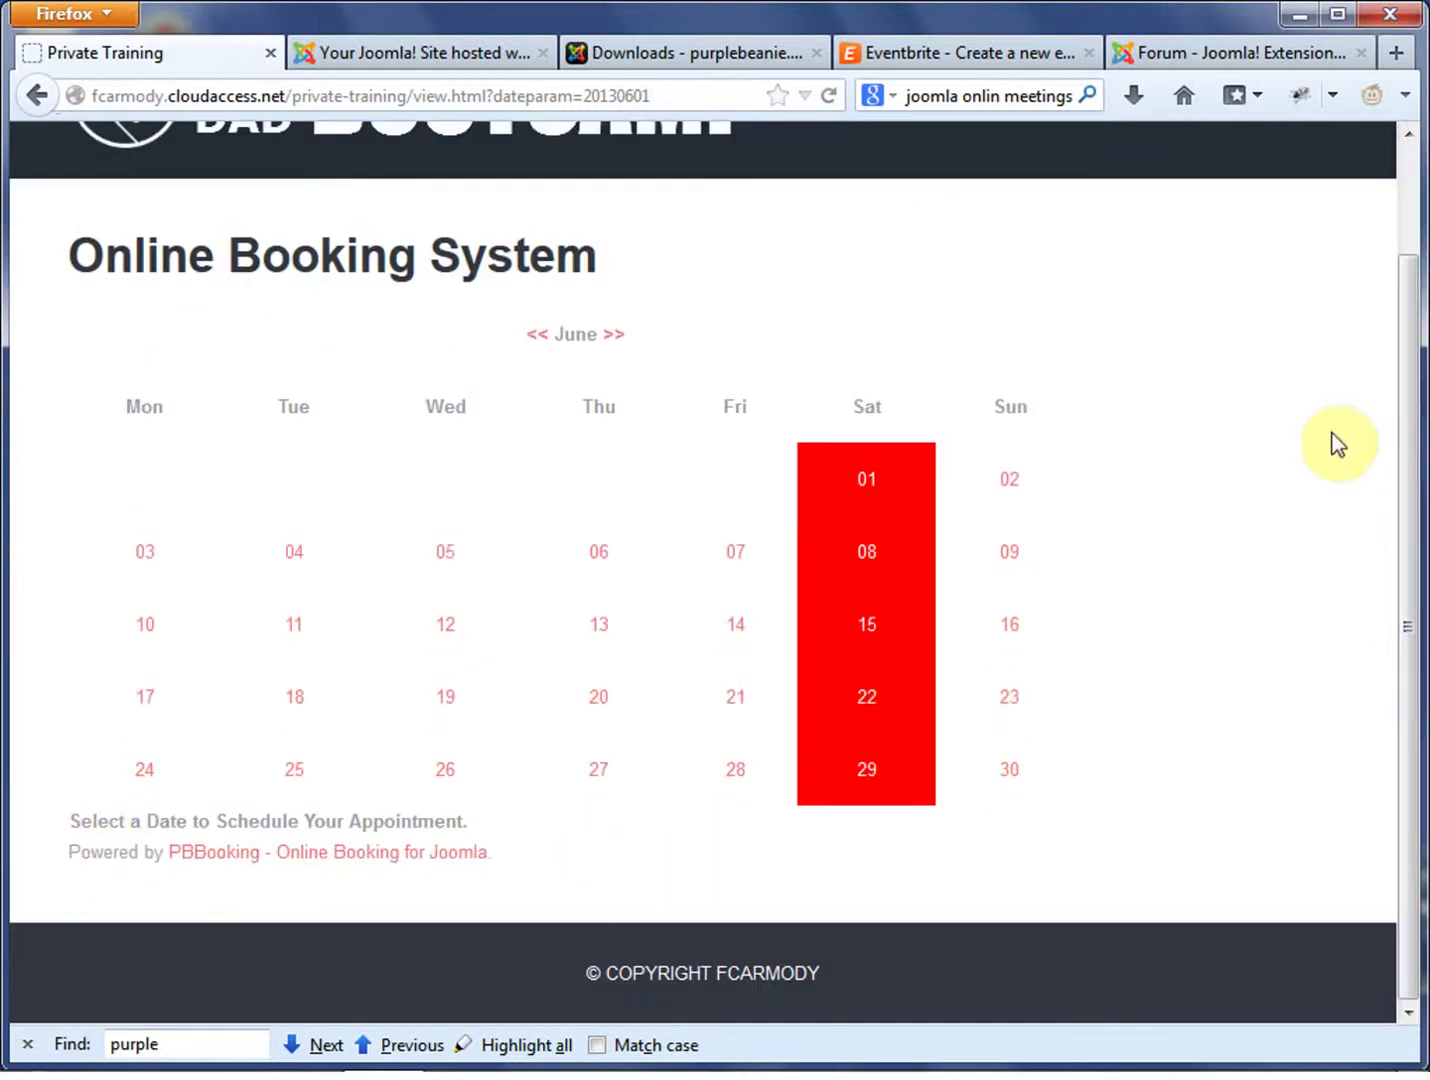
pyautogui.moveTo(539, 852); pyautogui.dragTo(51, 865)
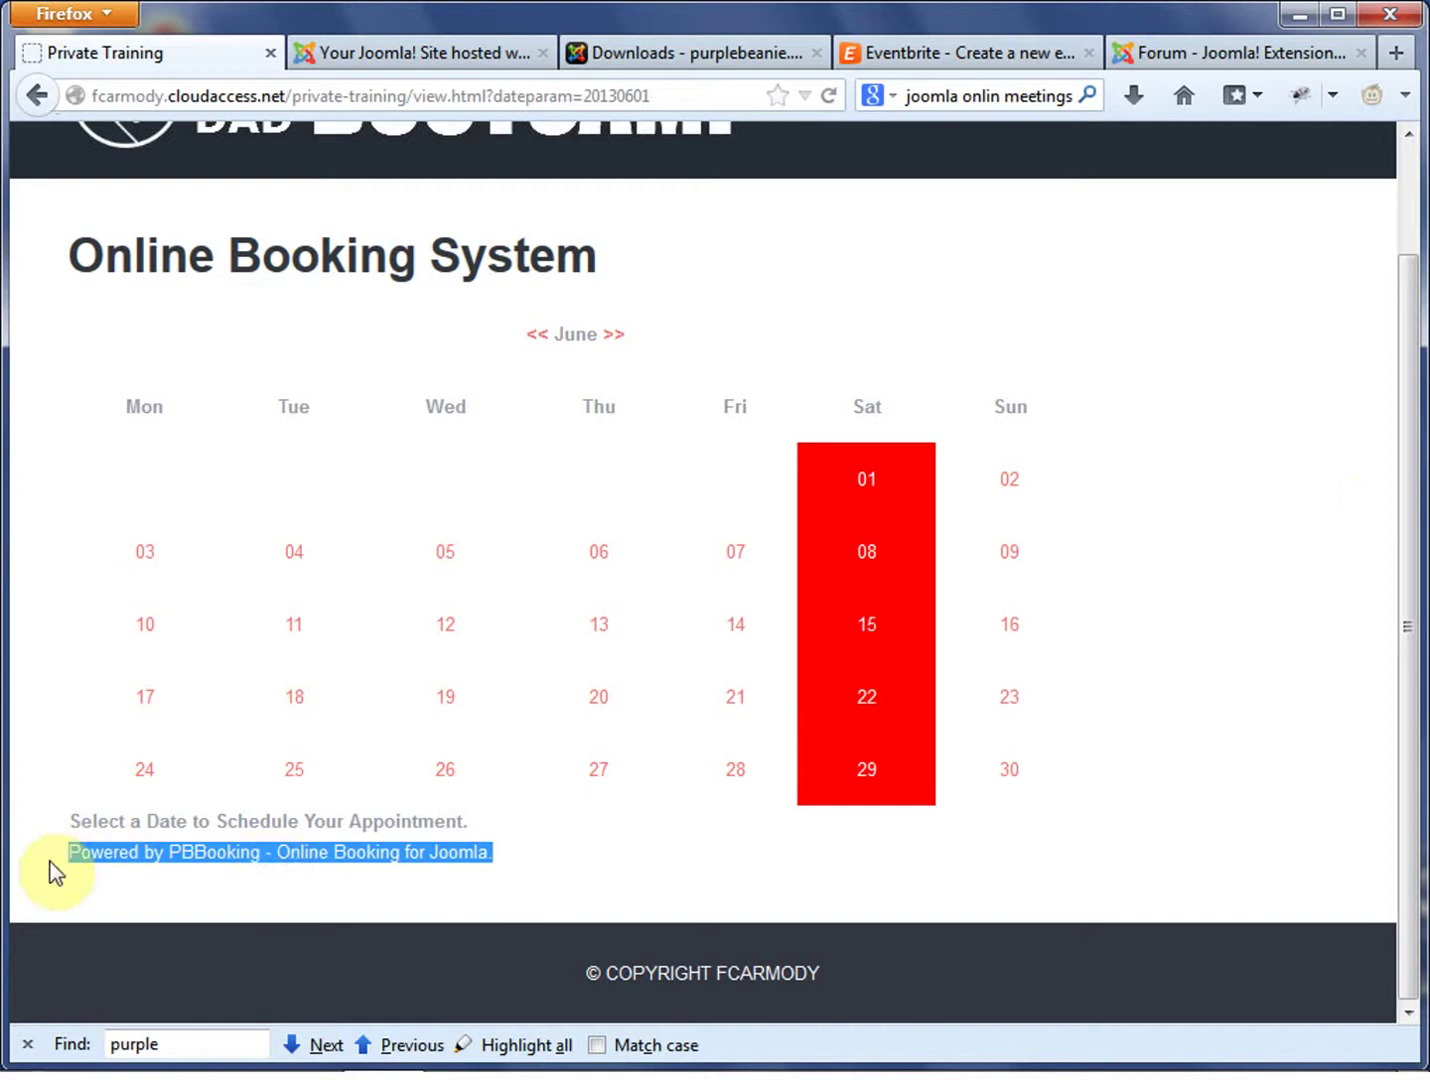
pyautogui.moveTo(537, 863); pyautogui.dragTo(62, 862)
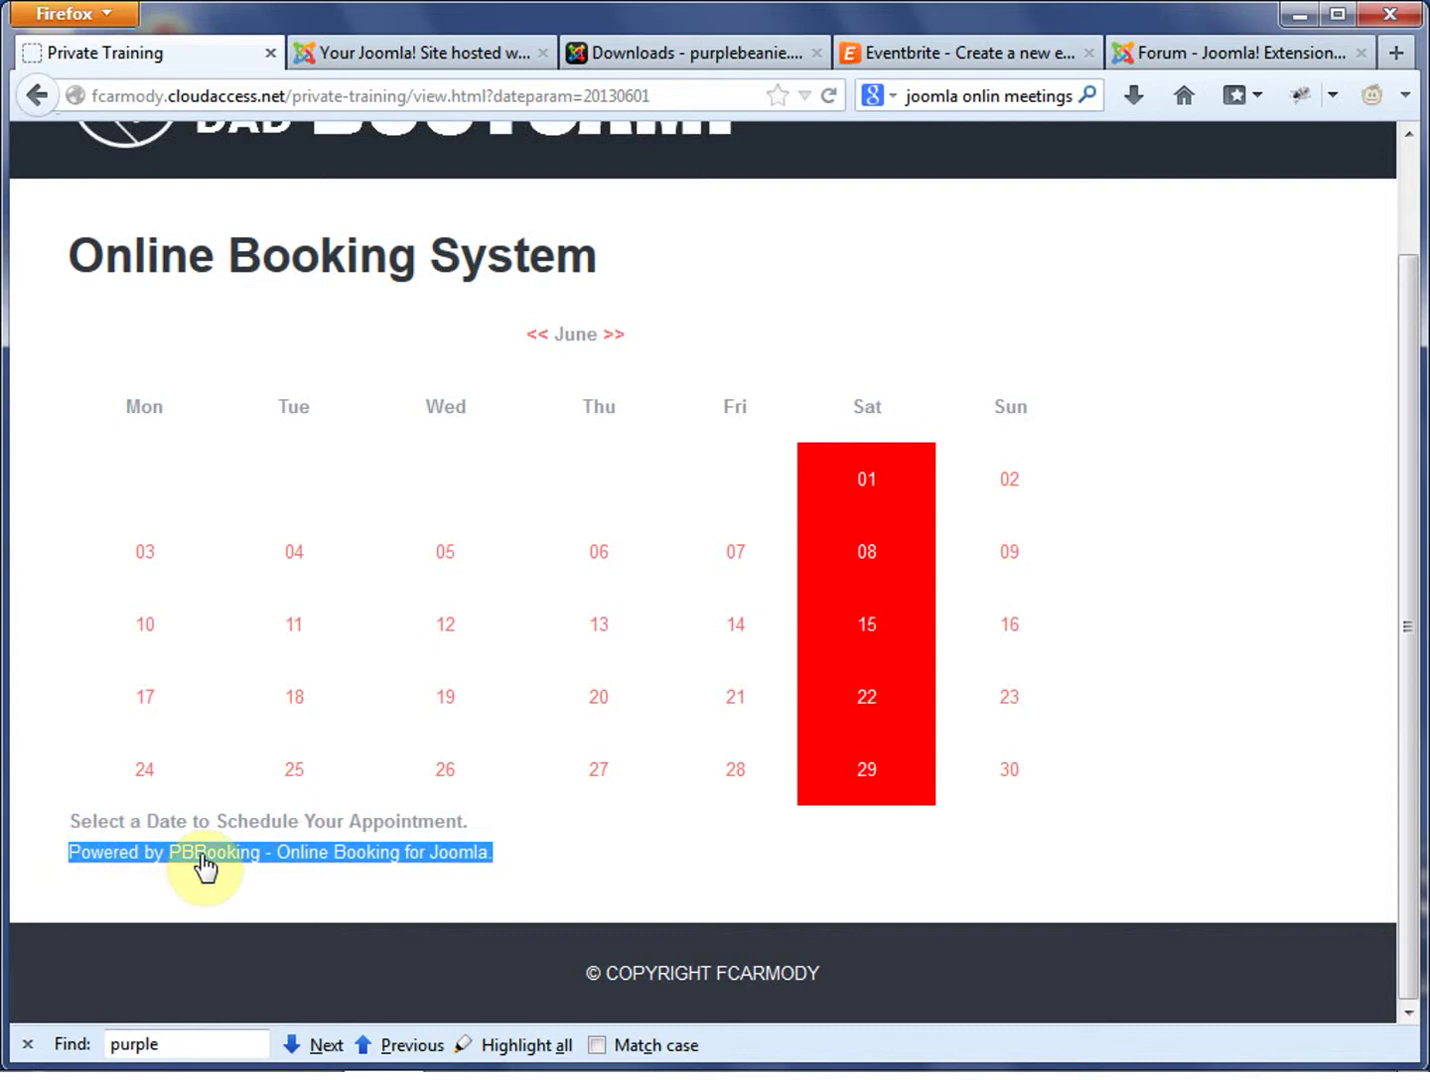
pyautogui.click(596, 868)
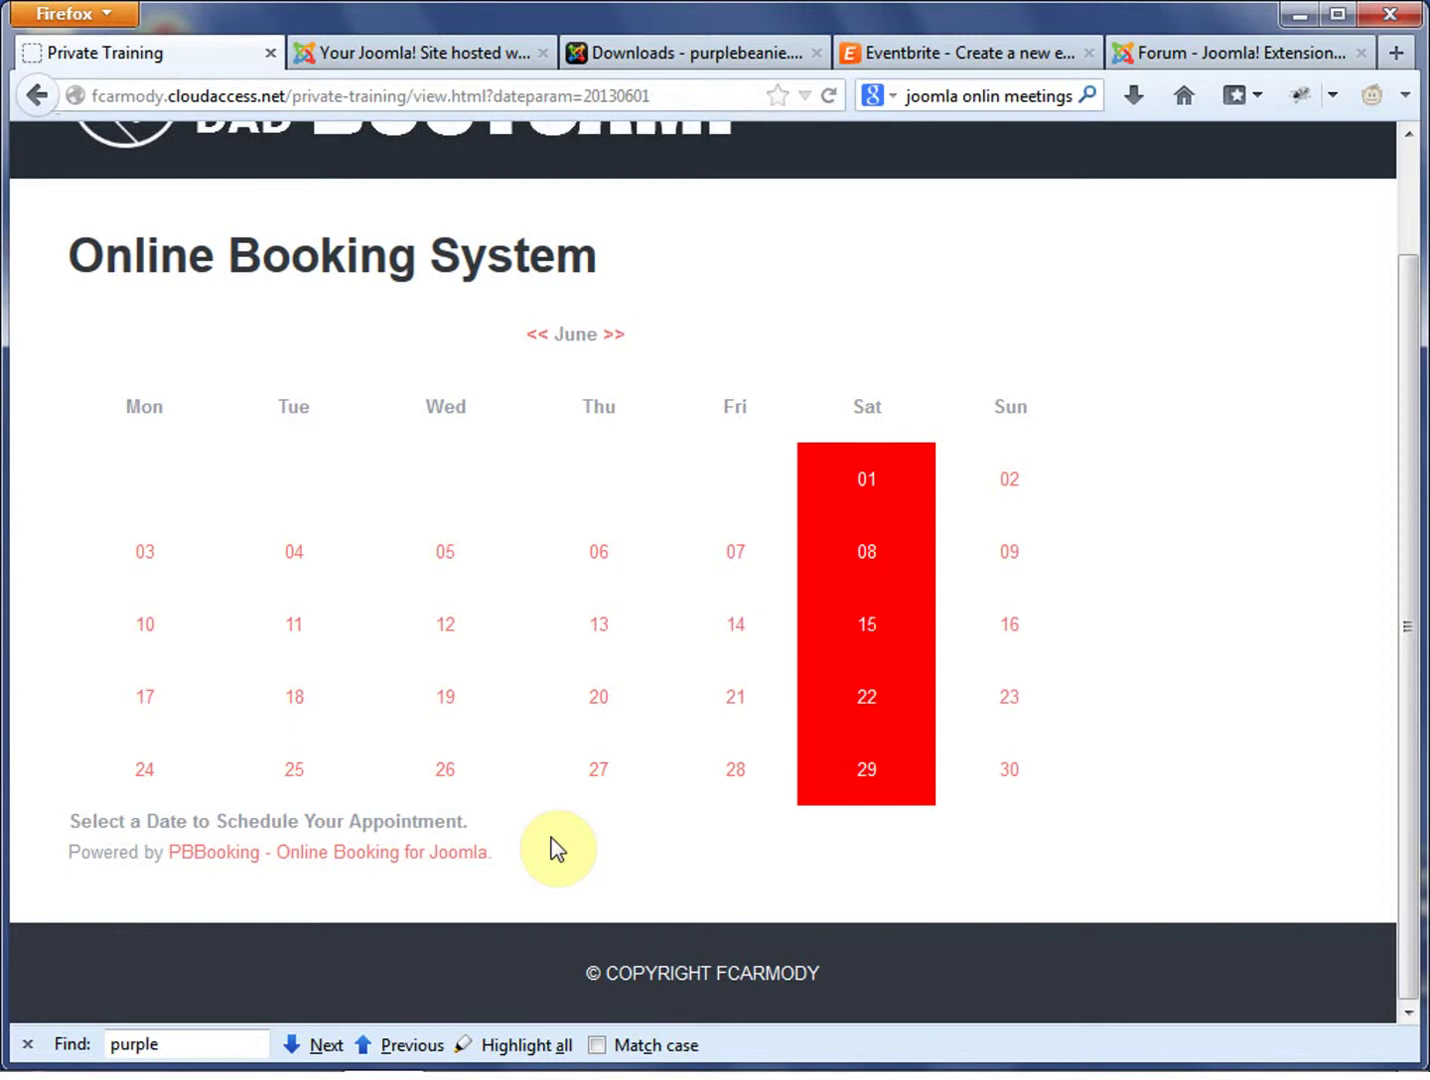
# Check the message 'Select a Date to Schedule Your Appointment.' beneath the June calendar
pyautogui.moveTo(518, 820); pyautogui.dragTo(45, 823)
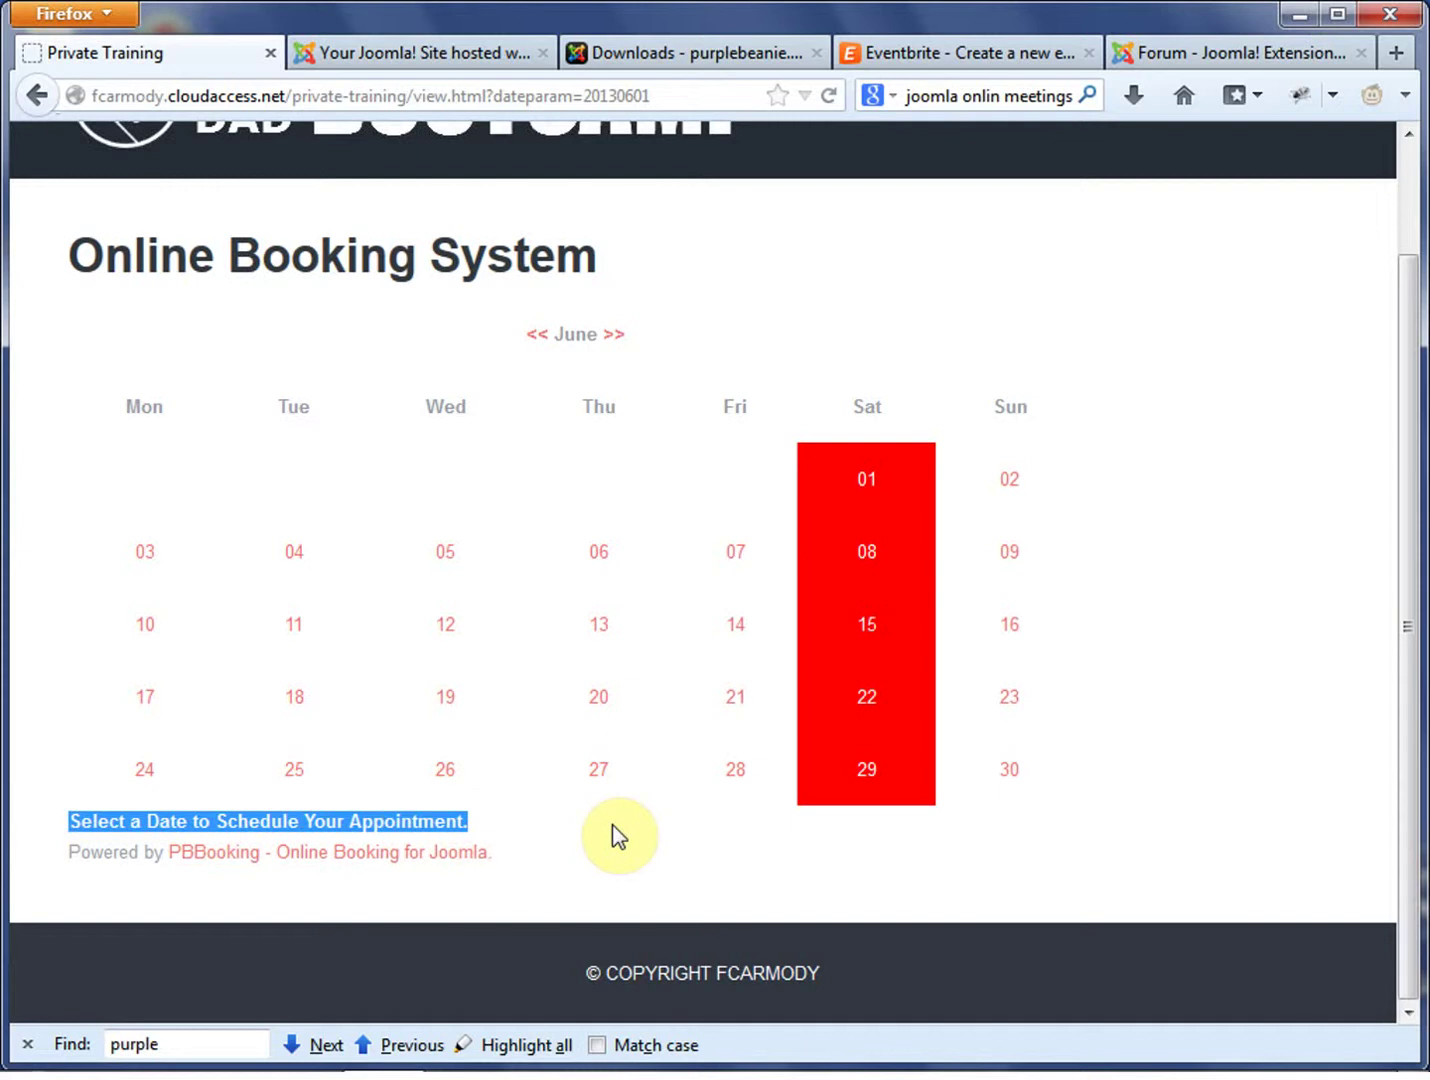
pyautogui.click(834, 690)
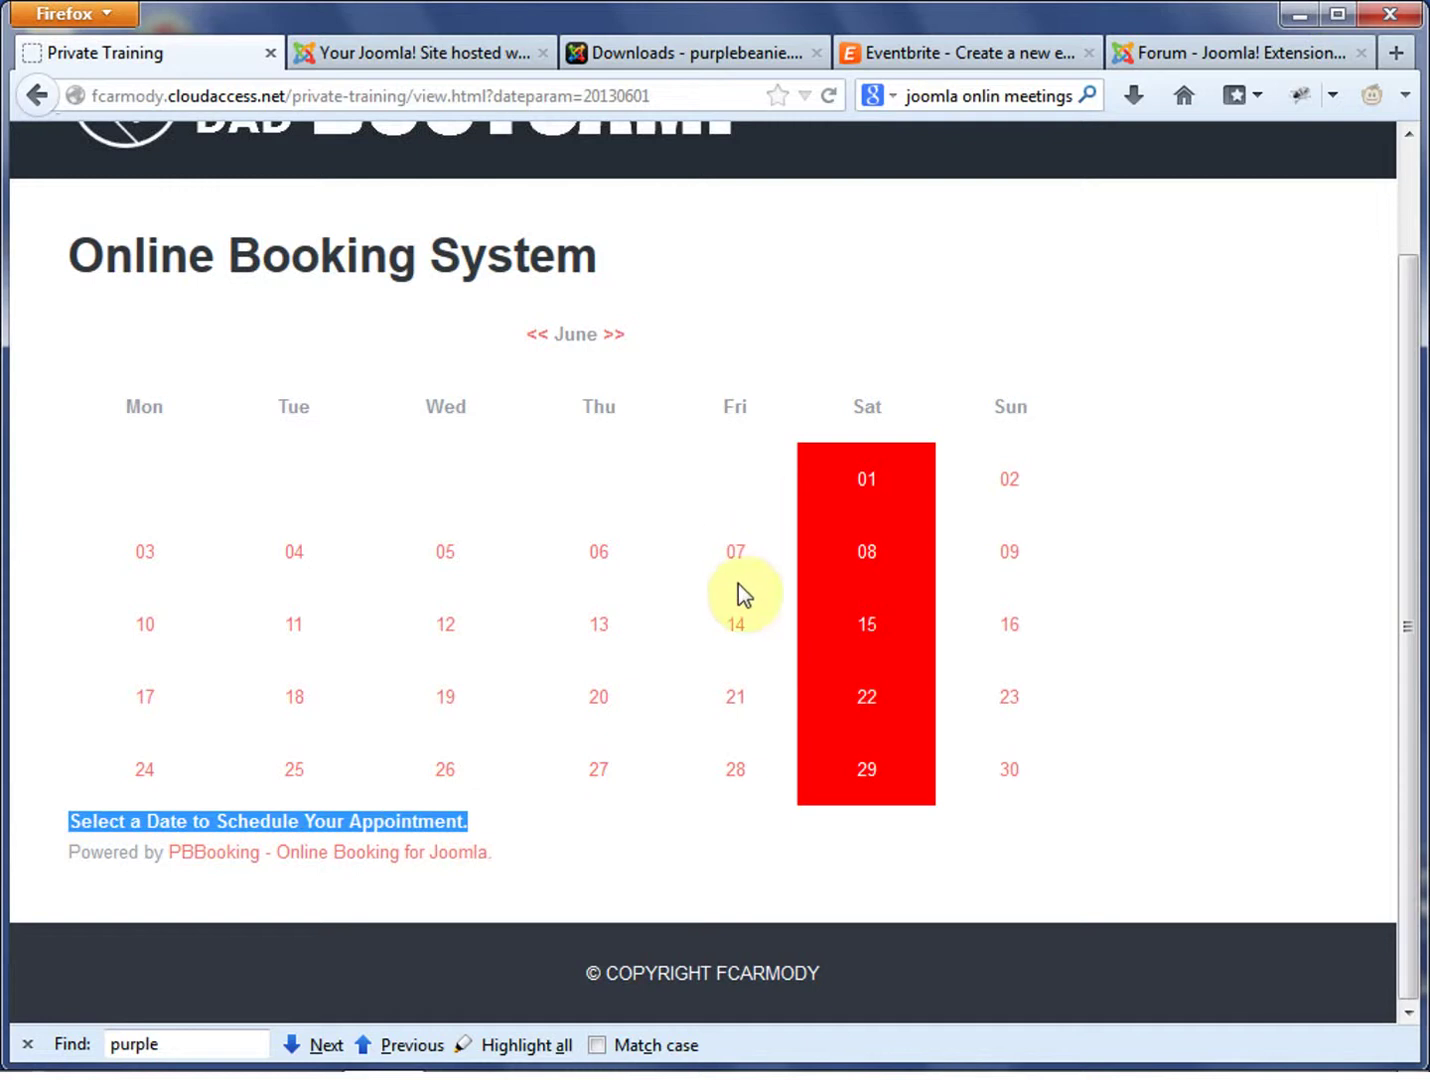
pyautogui.click(515, 831)
pyautogui.moveTo(435, 822); pyautogui.dragTo(240, 824)
pyautogui.moveTo(512, 822); pyautogui.dragTo(61, 830)
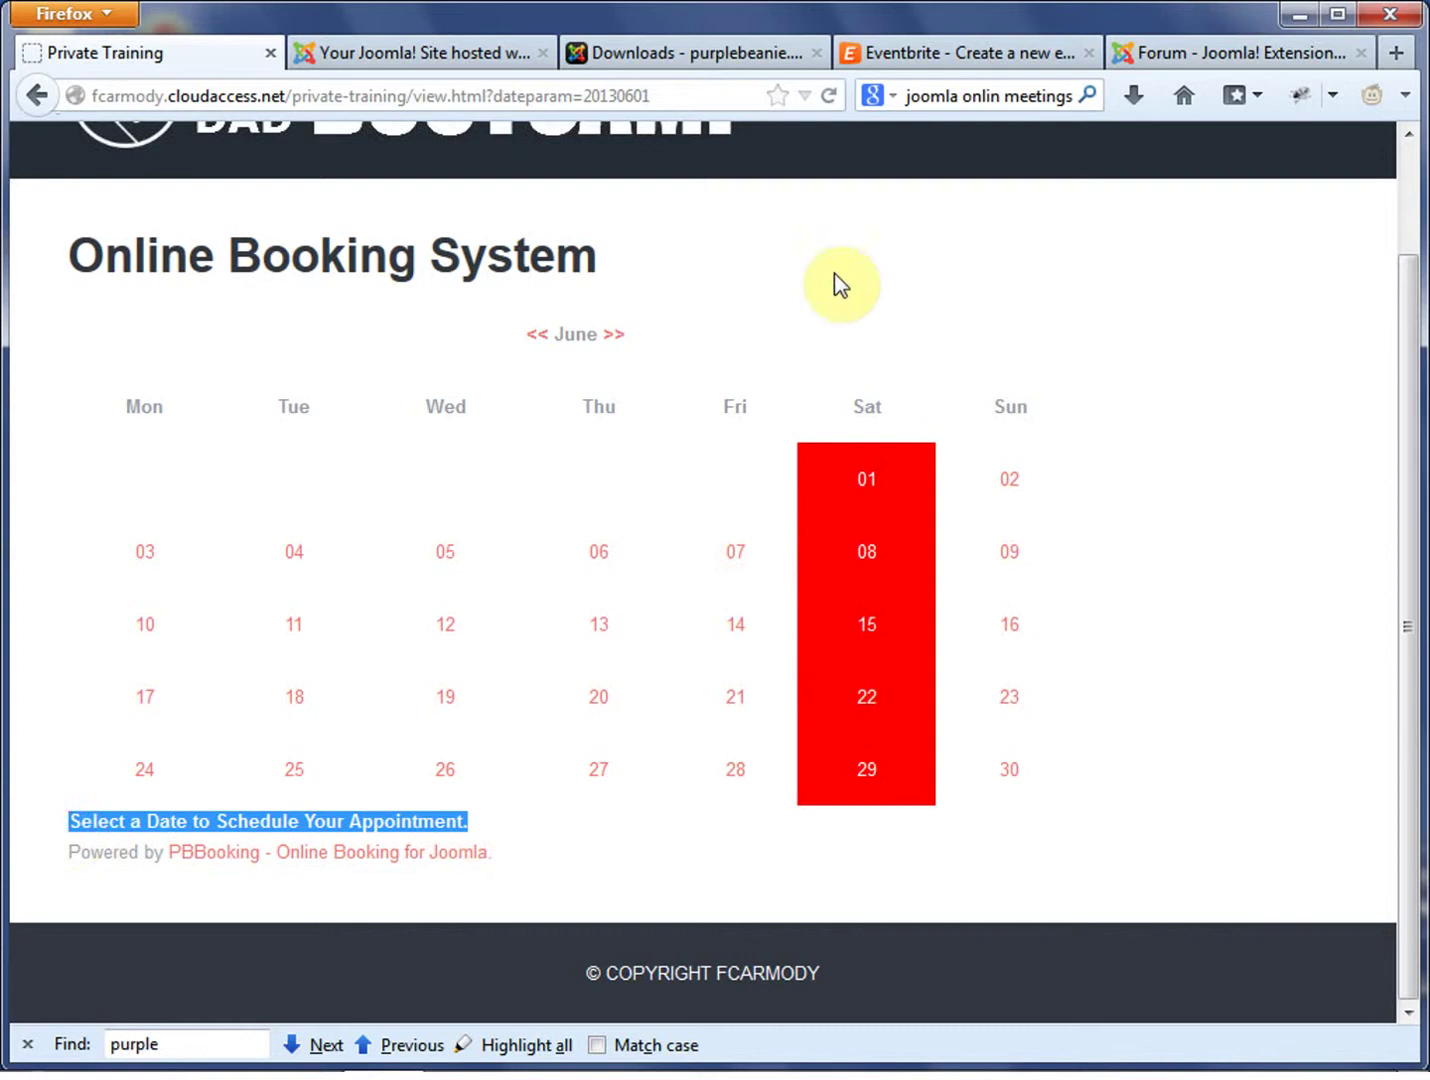
pyautogui.click(1167, 729)
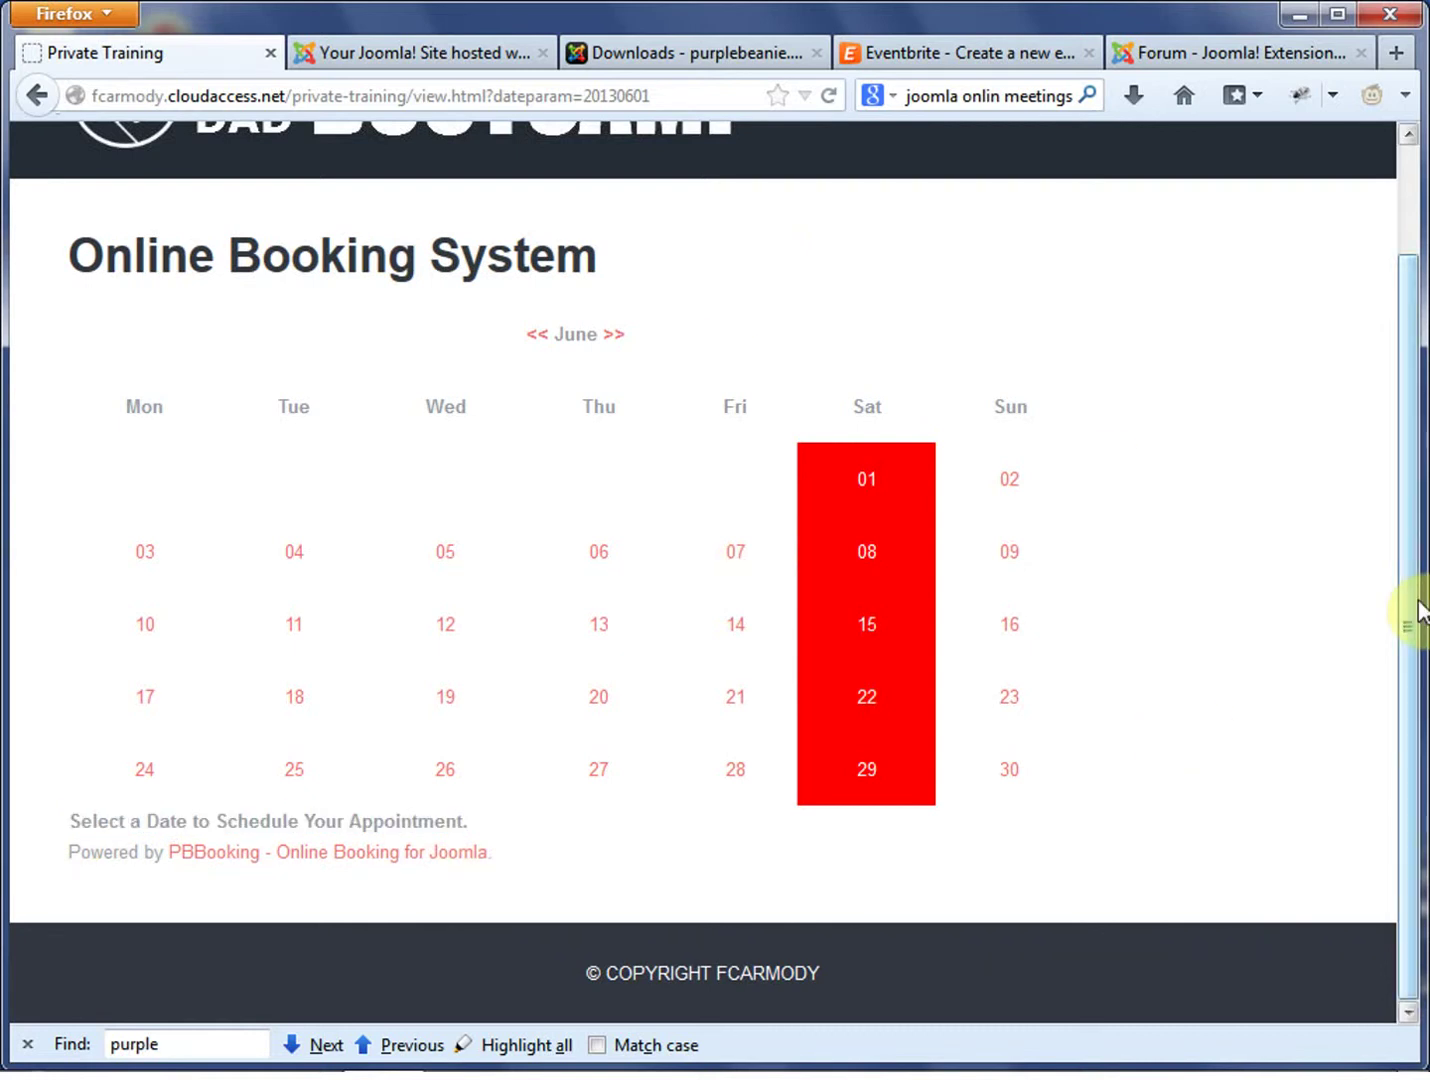
pyautogui.moveTo(1418, 607); pyautogui.dragTo(1415, 457)
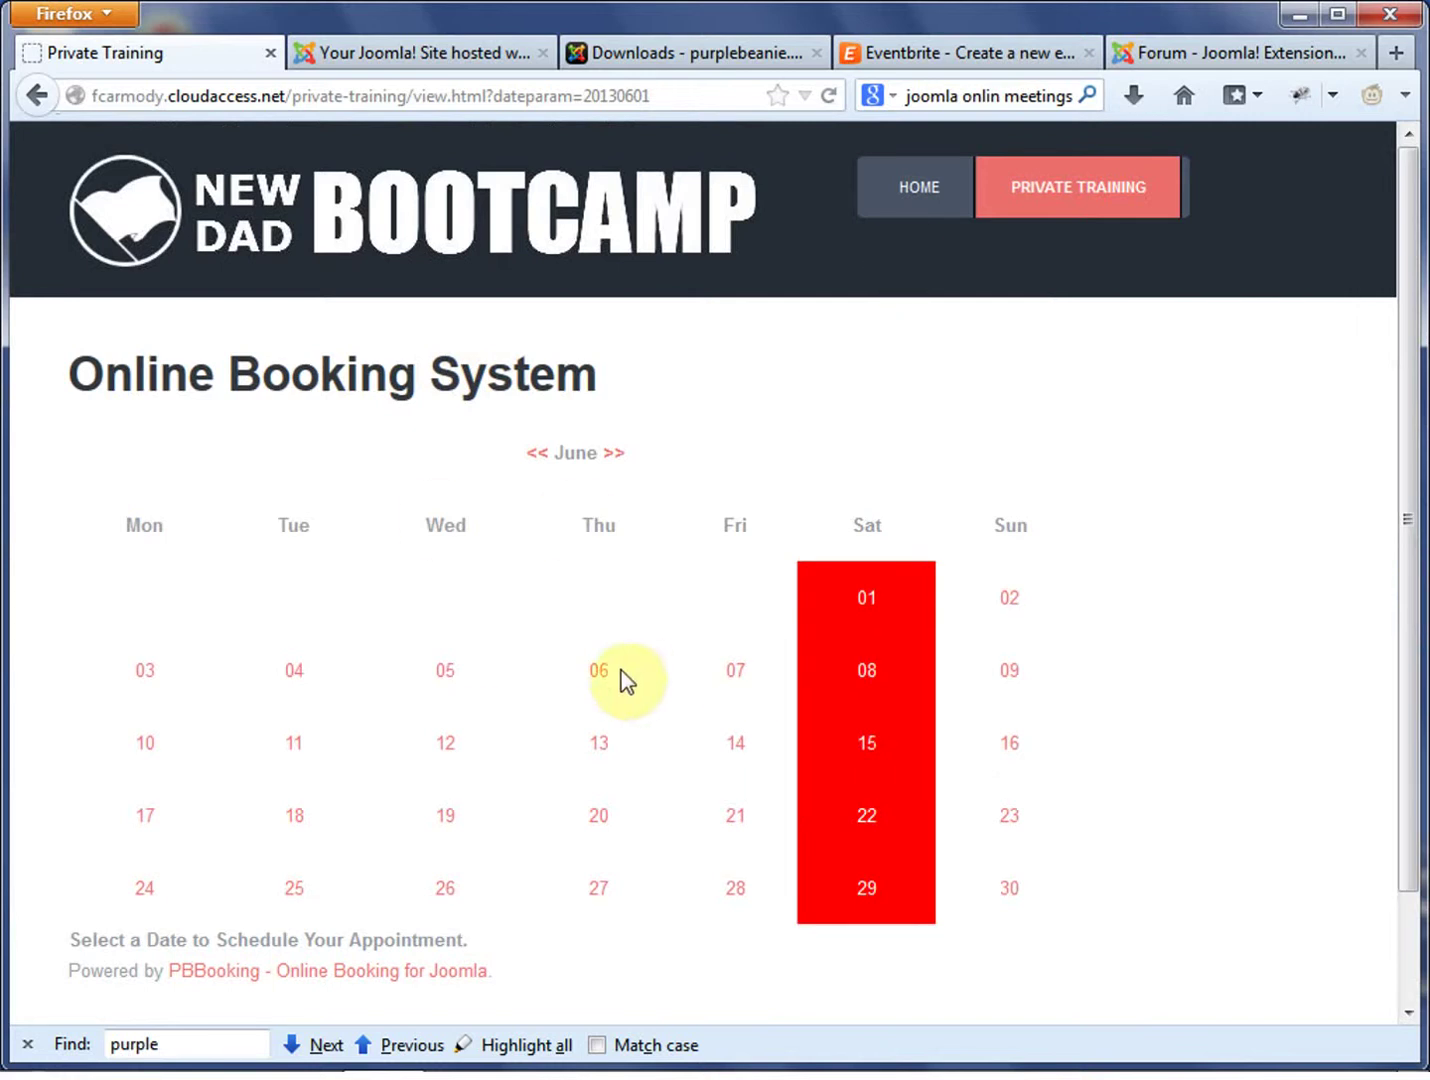
# Show Thursday 6 June and scroll through its half-hour In Home New Dad Training slots, all Available
pyautogui.click(596, 673)
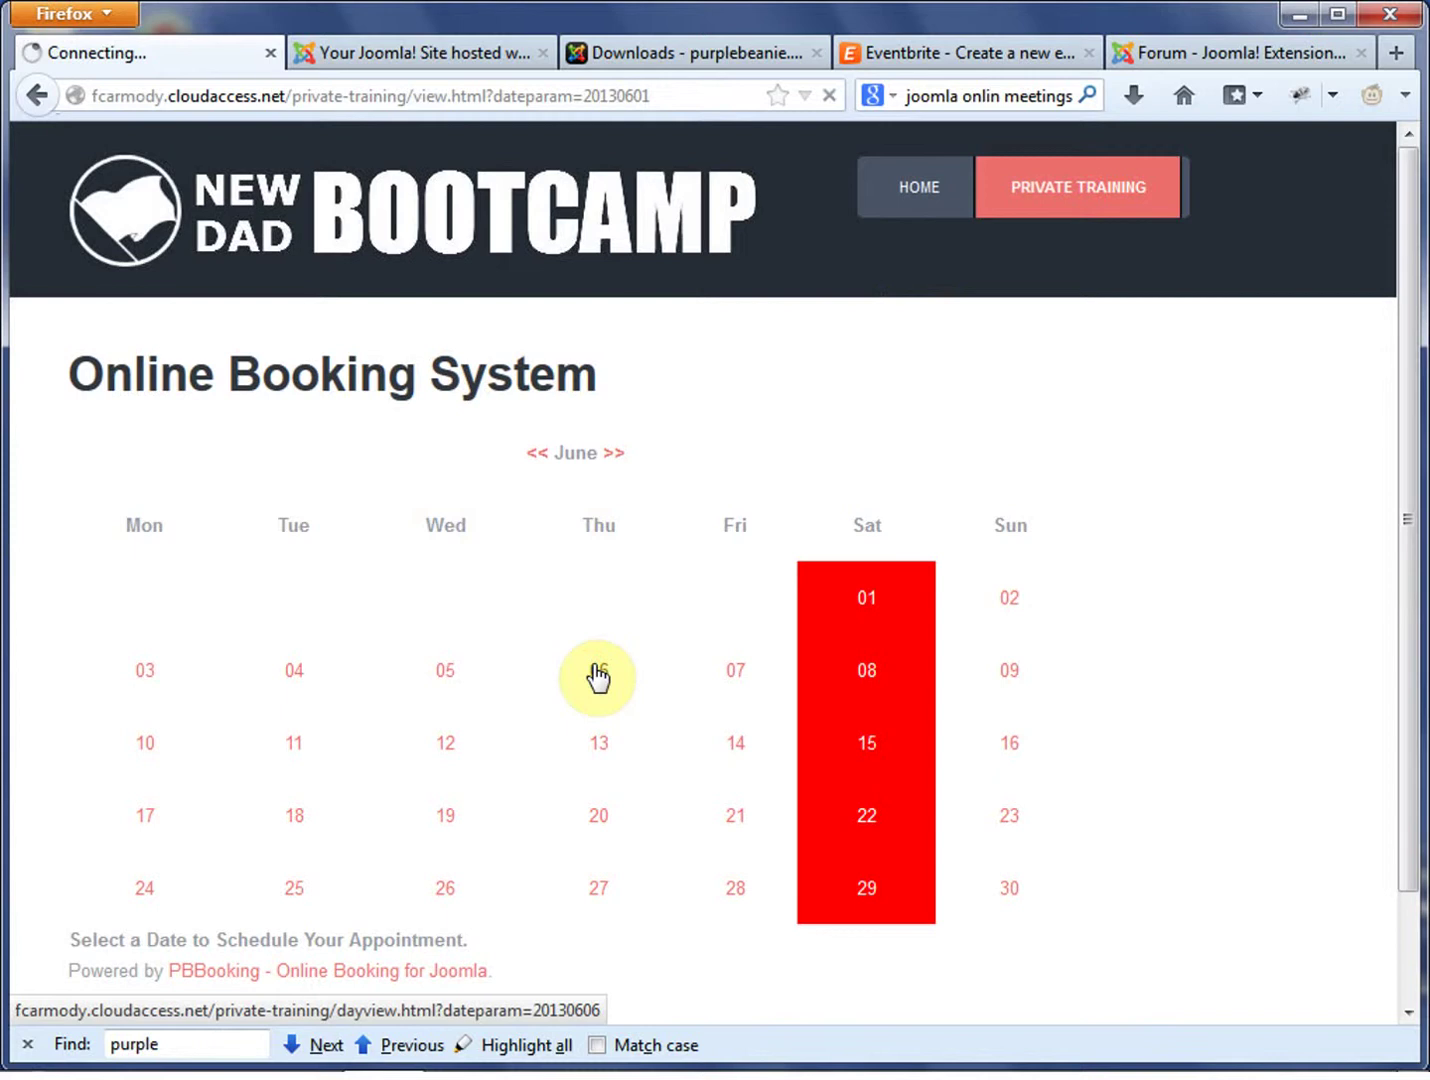
pyautogui.scroll(-5, 925, 673)
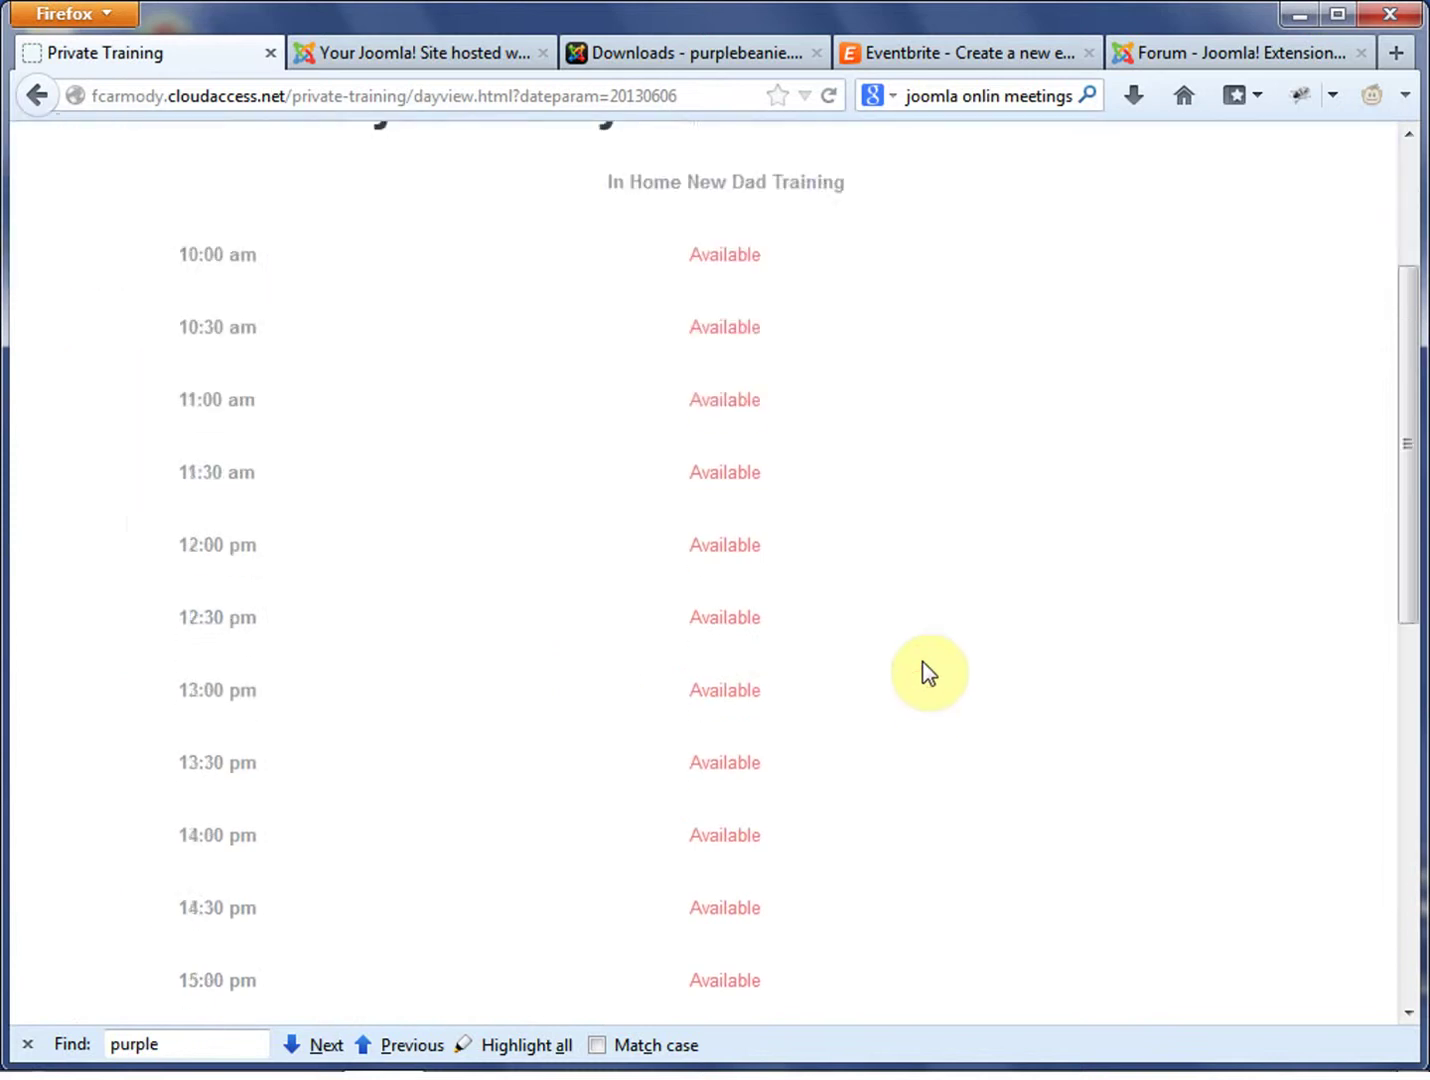
pyautogui.scroll(-8, 925, 673)
pyautogui.scroll(10, 929, 672)
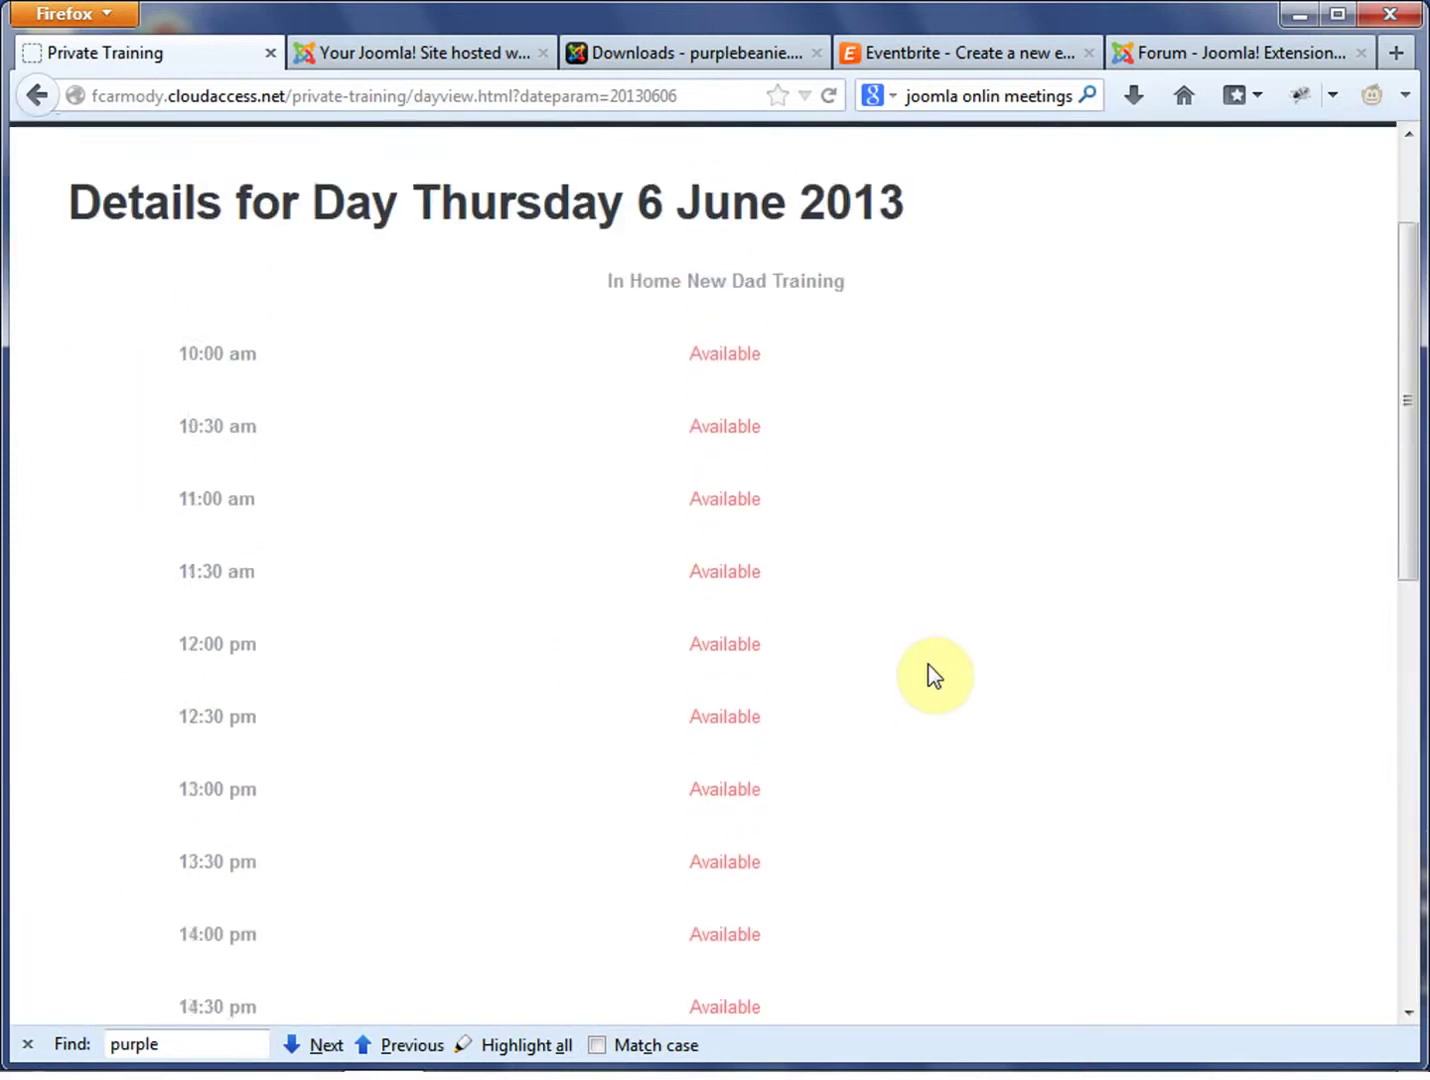
pyautogui.scroll(3, 928, 664)
pyautogui.click(1085, 567)
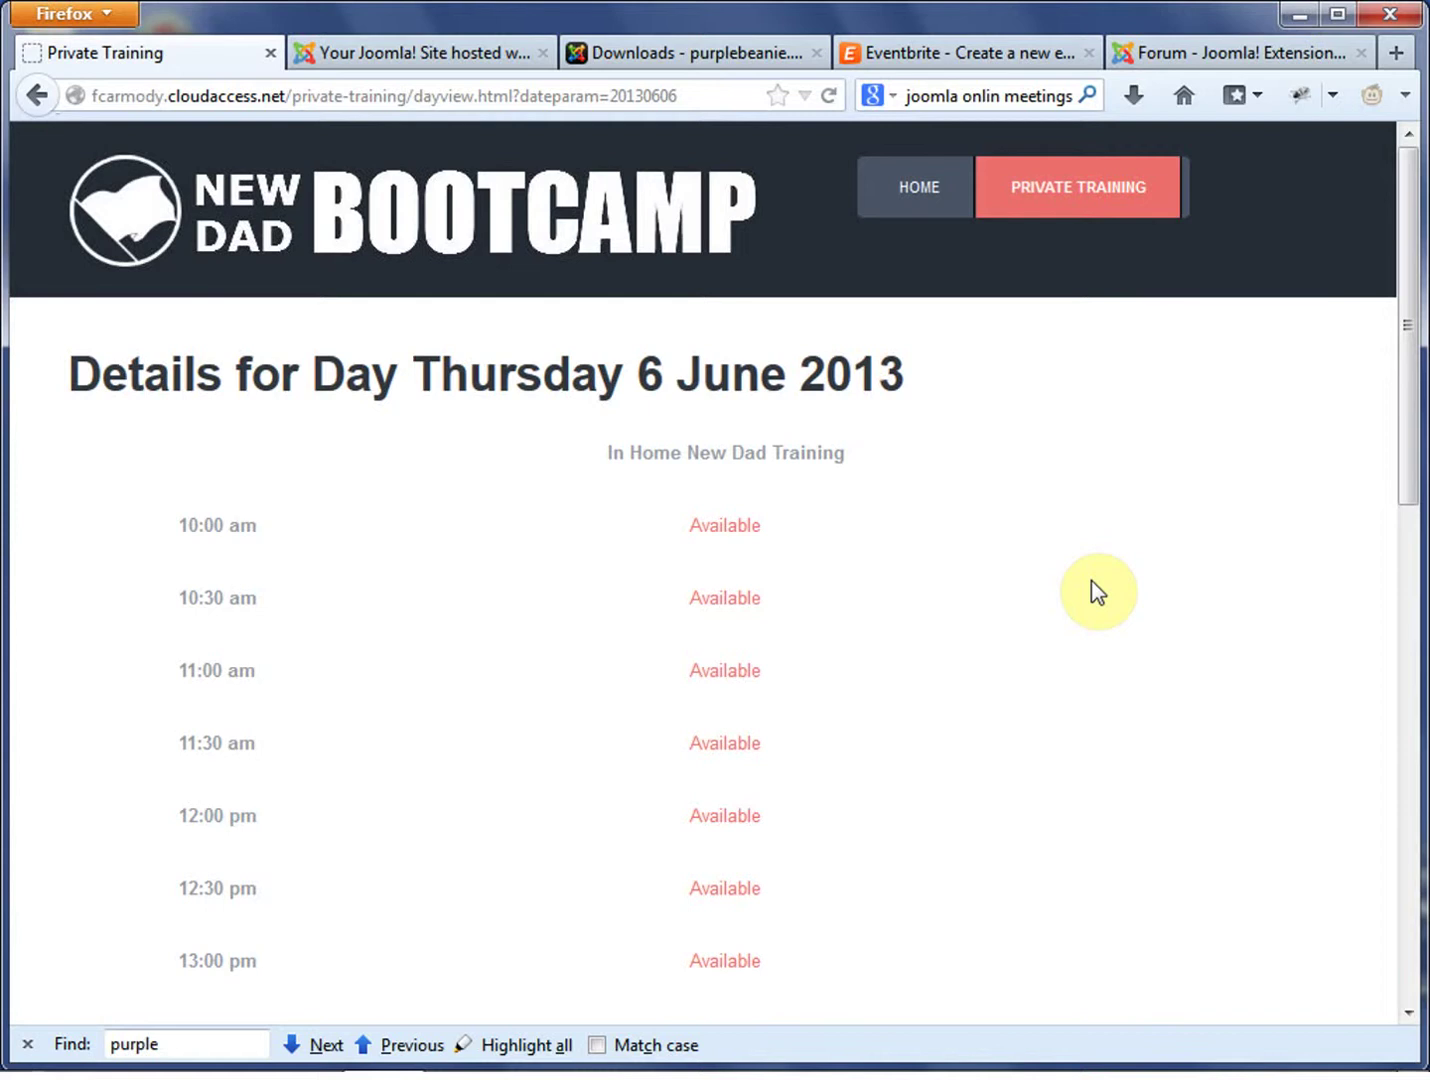
pyautogui.scroll(-5, 939, 695)
pyautogui.scroll(5, 937, 697)
pyautogui.scroll(-5, 935, 696)
pyautogui.scroll(5, 936, 696)
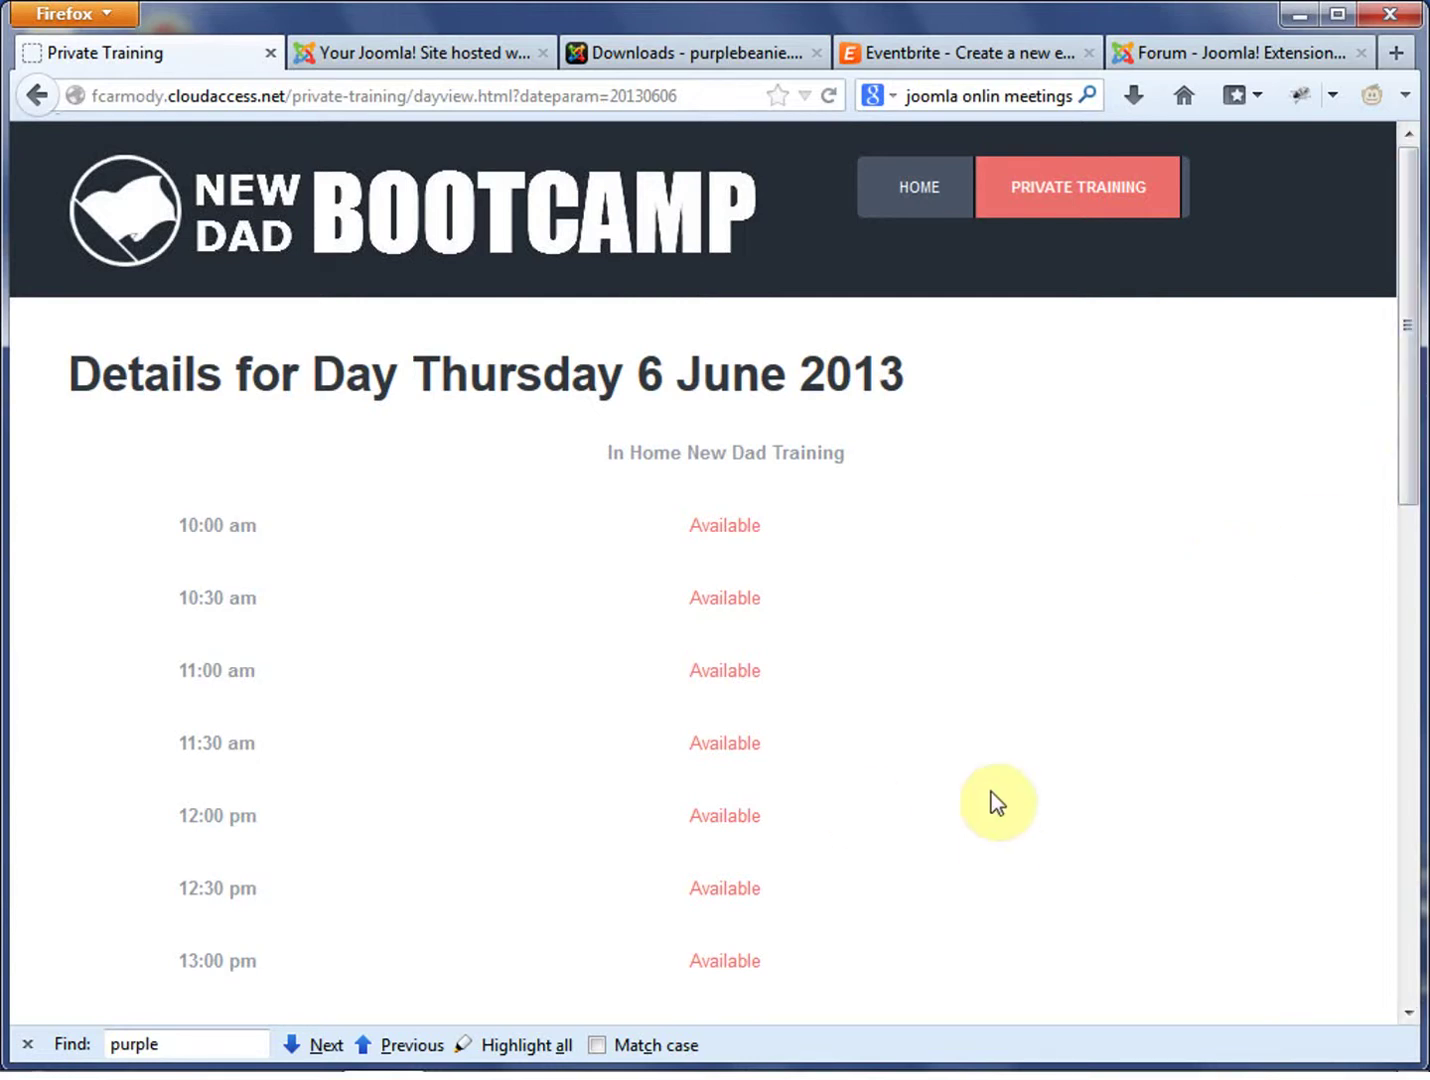
pyautogui.scroll(-1, 955, 777)
pyautogui.scroll(-10, 891, 777)
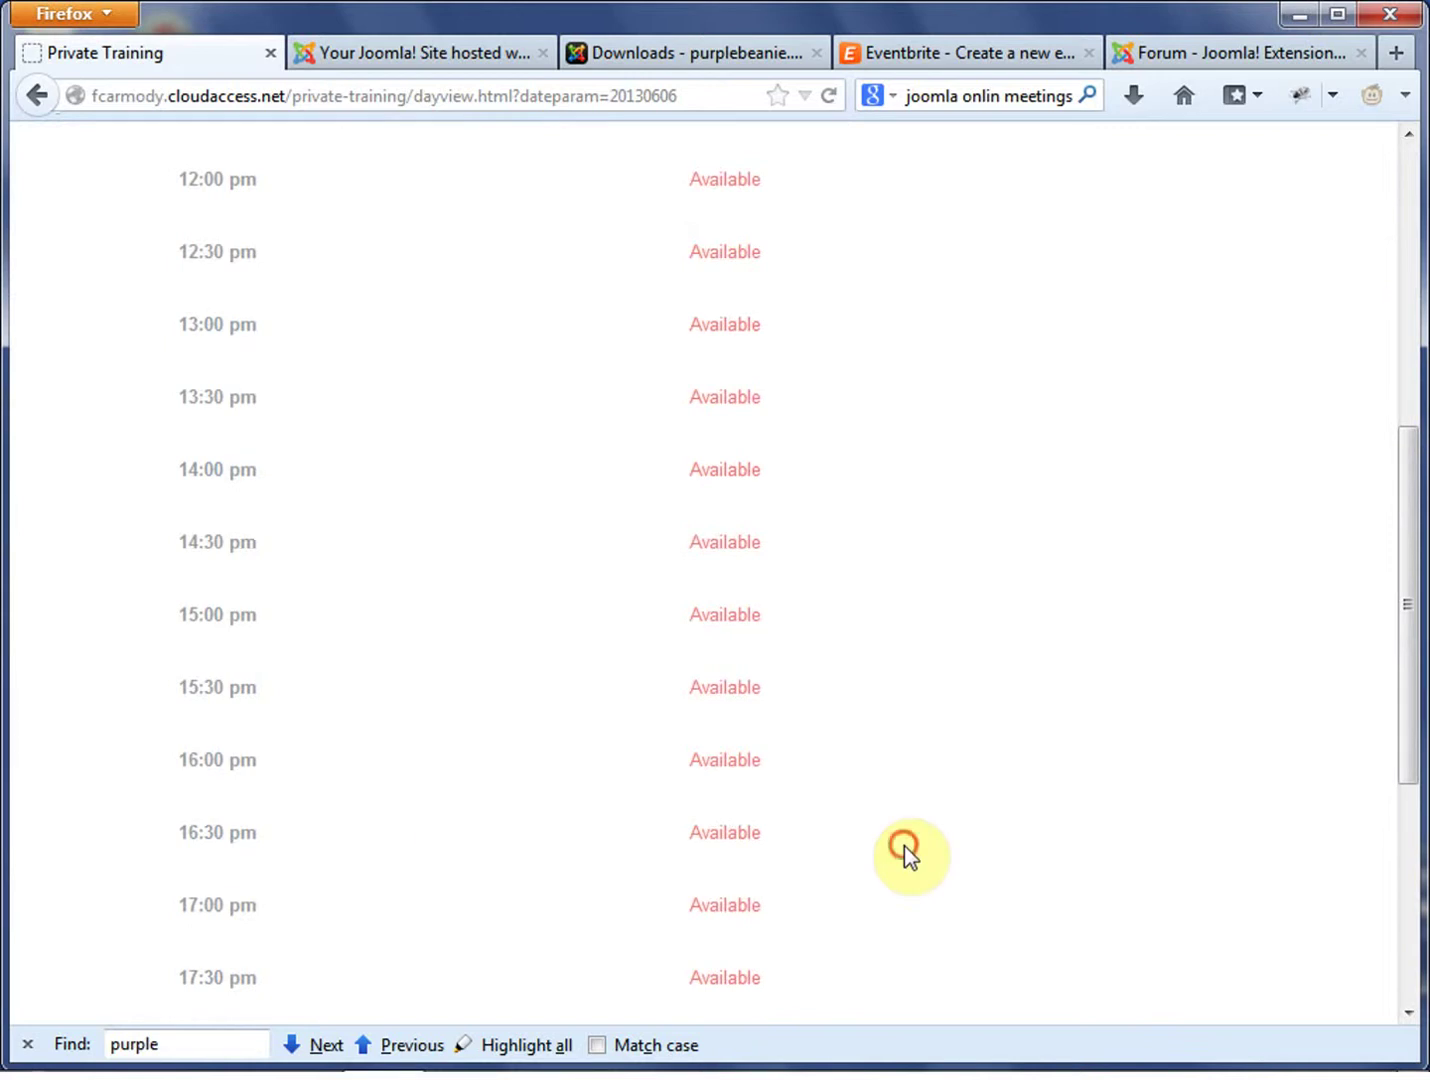
pyautogui.scroll(-3, 905, 846)
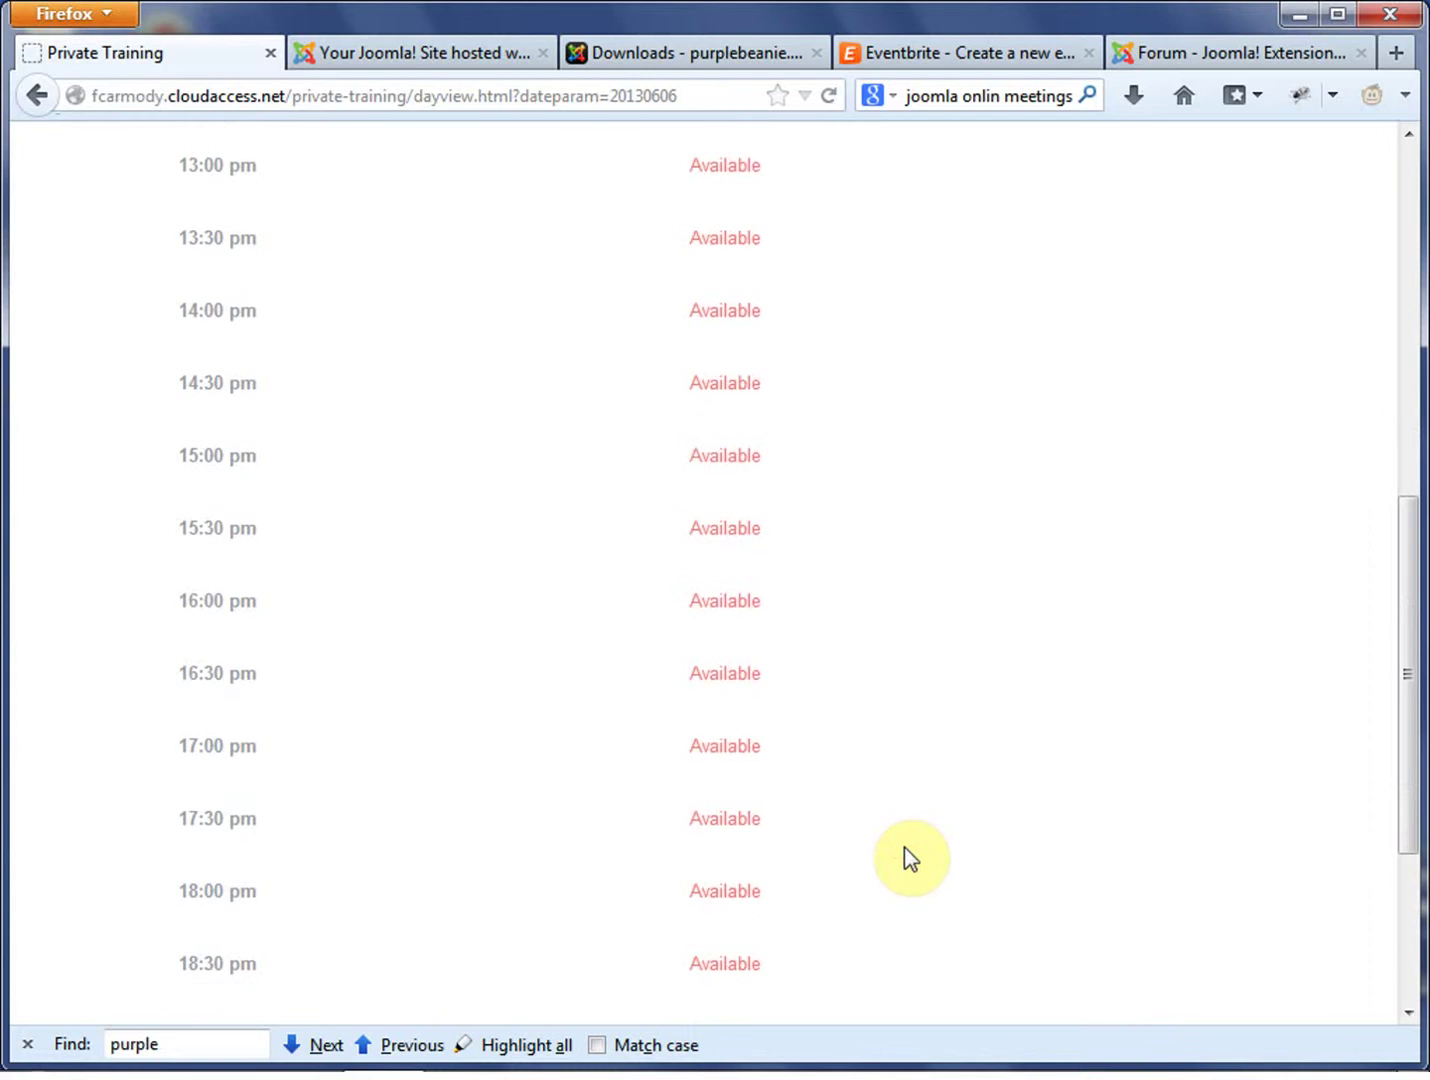
# In PBBooking's View Settings, change the Time Increment from 30 to 60
pyautogui.click(465, 53)
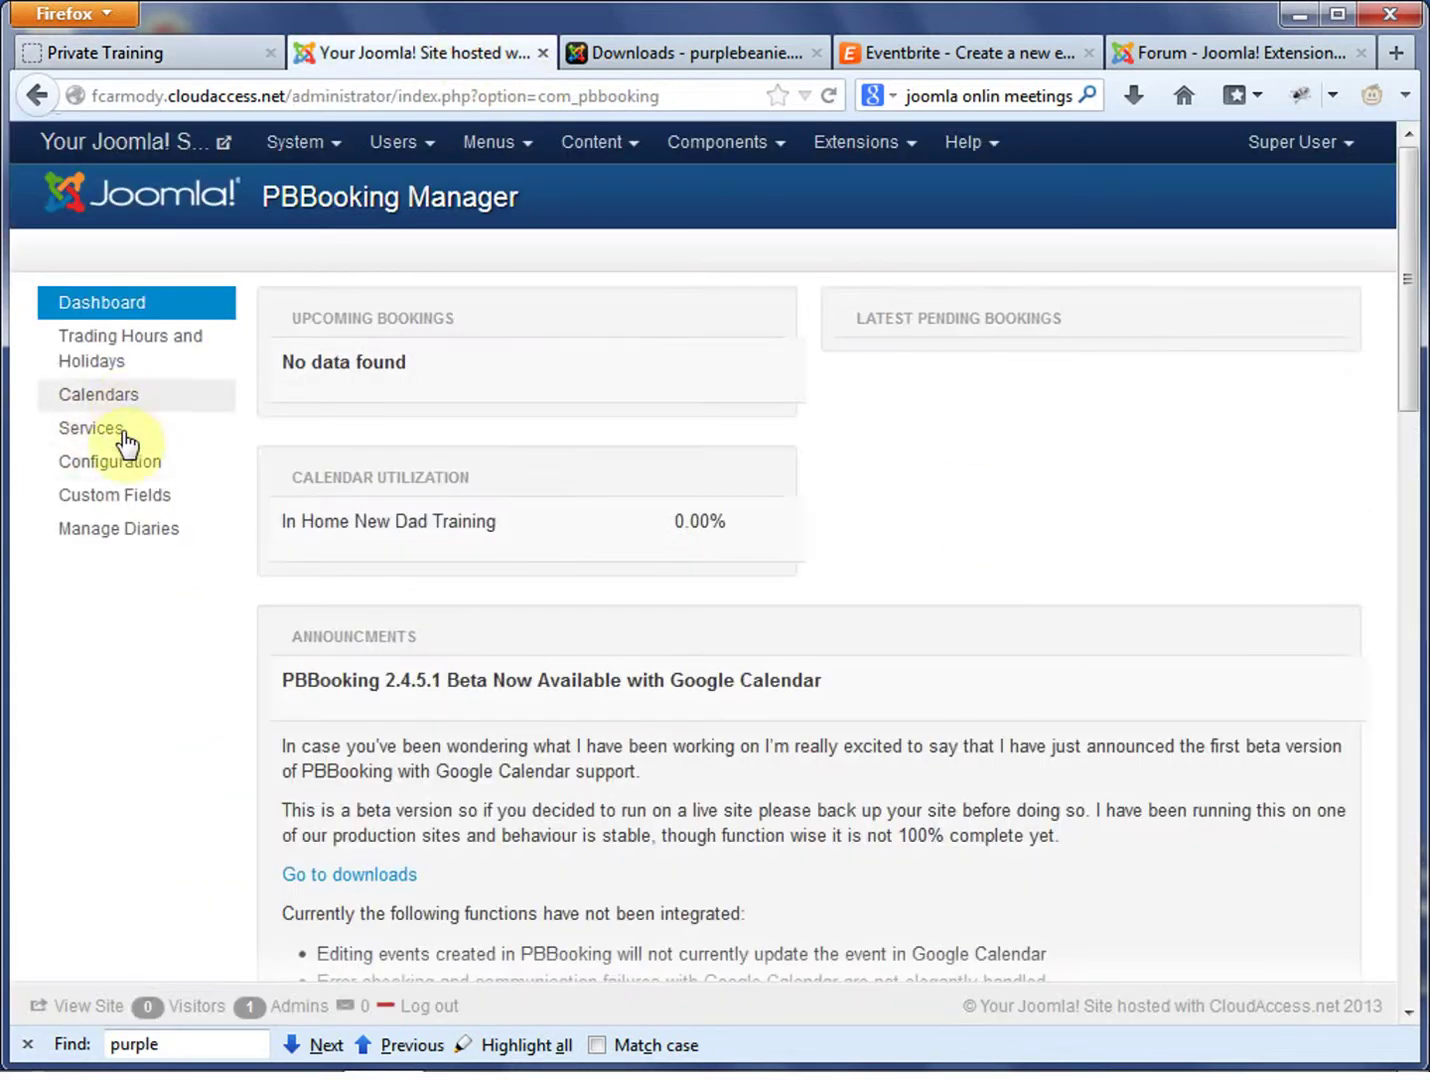
pyautogui.click(133, 463)
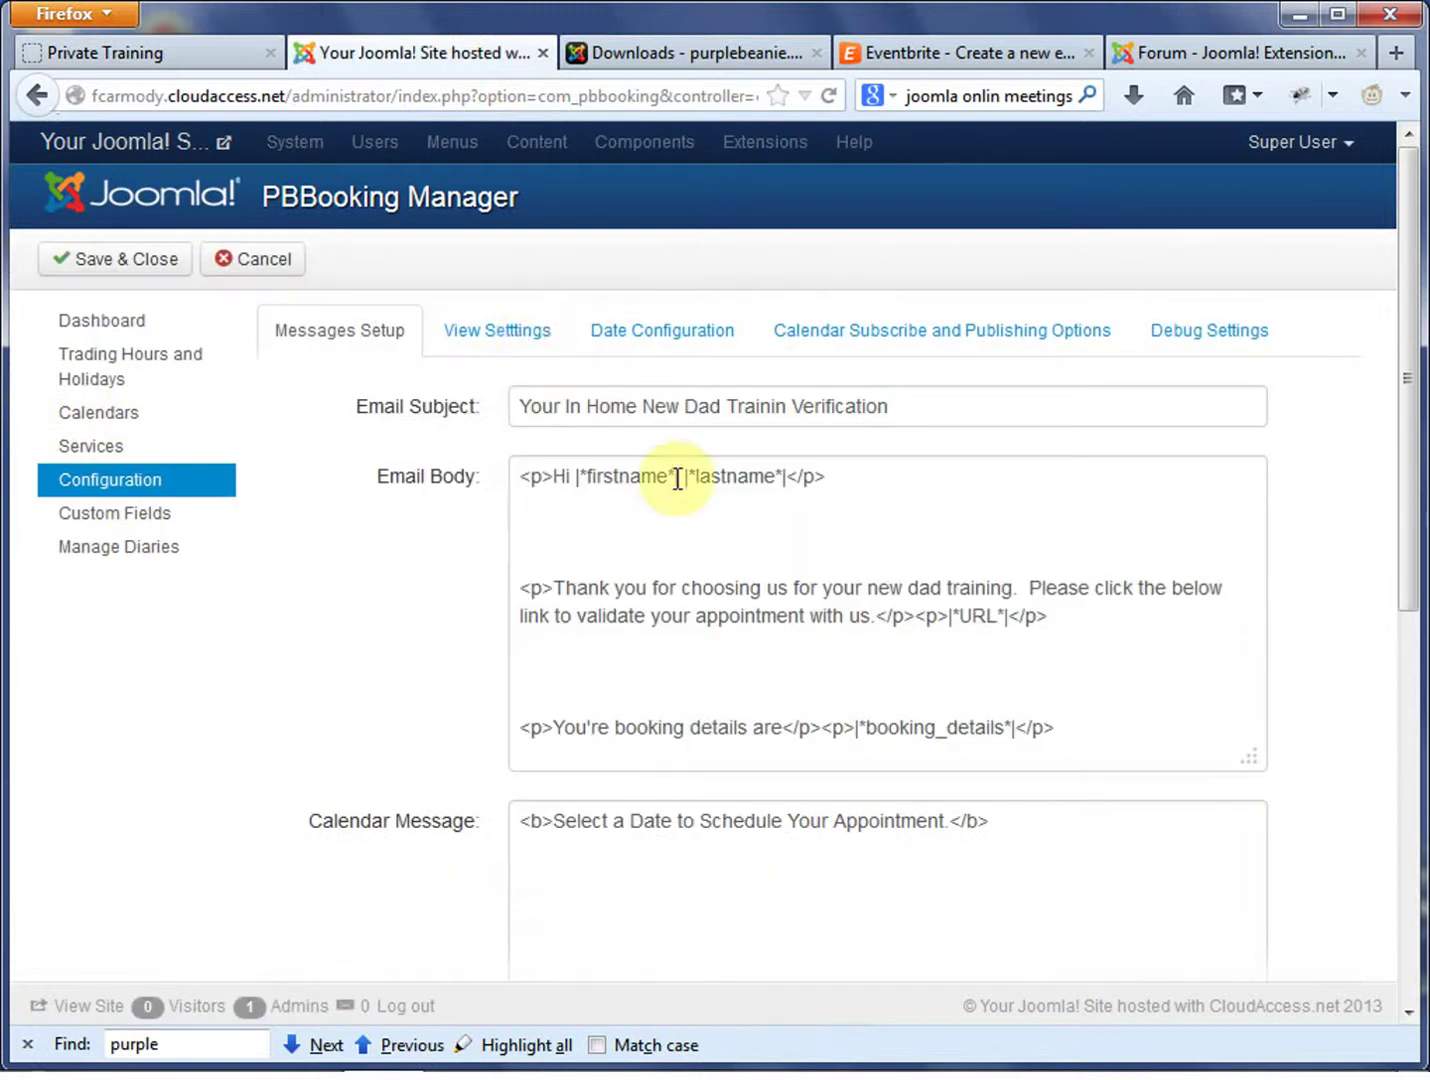
pyautogui.click(681, 329)
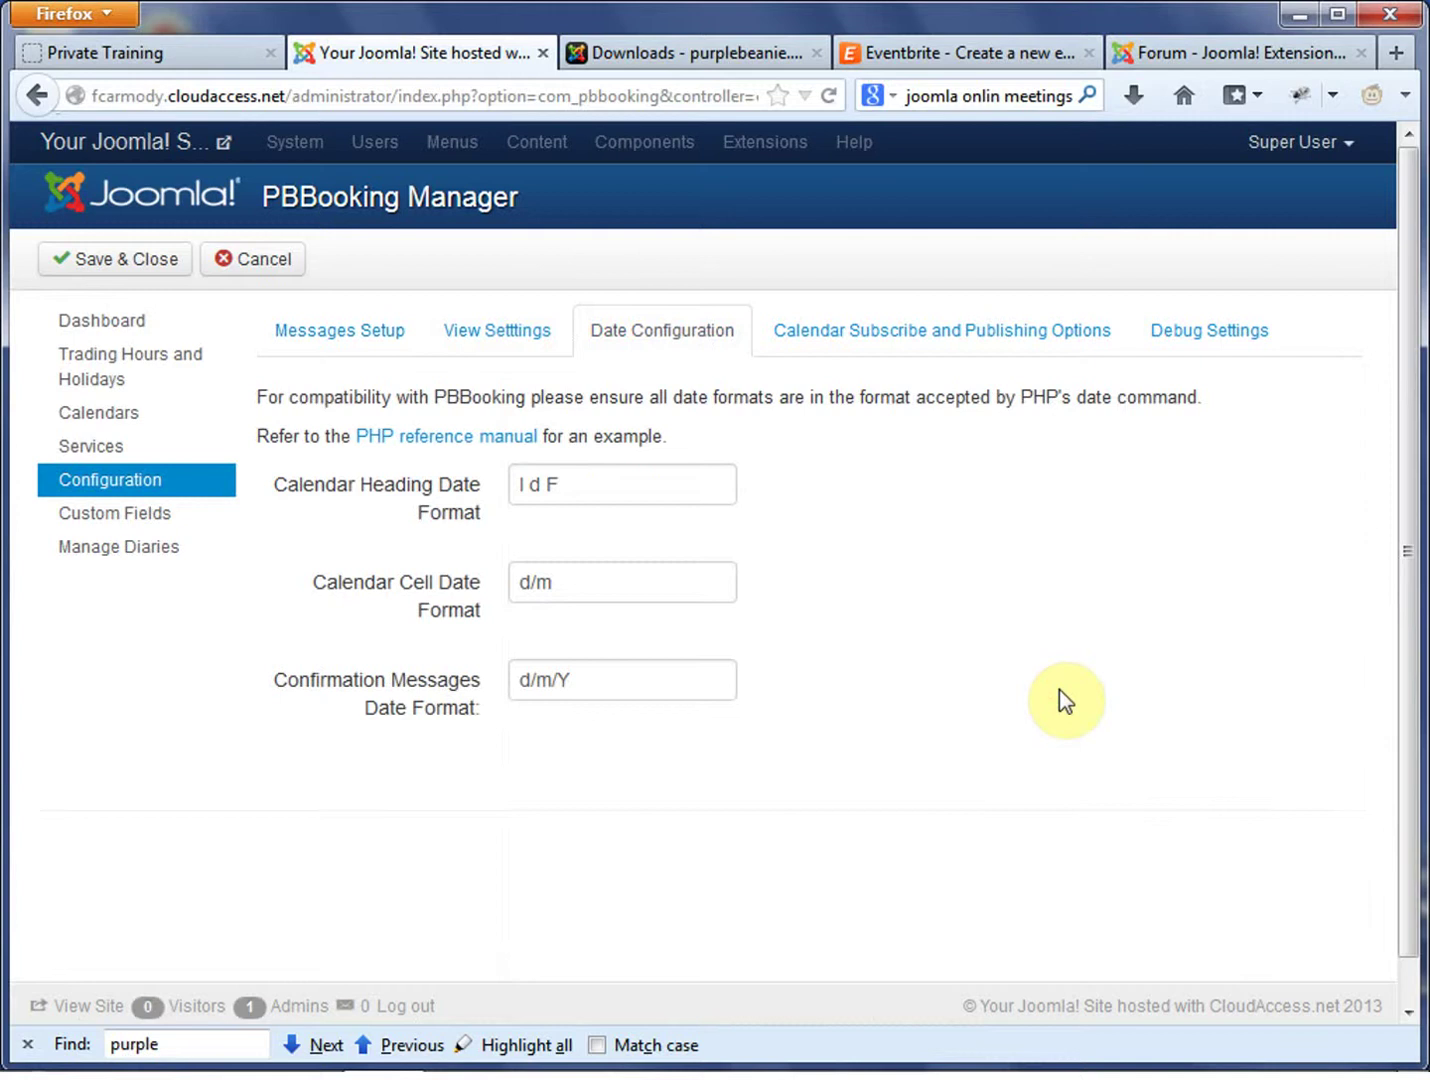
pyautogui.click(492, 336)
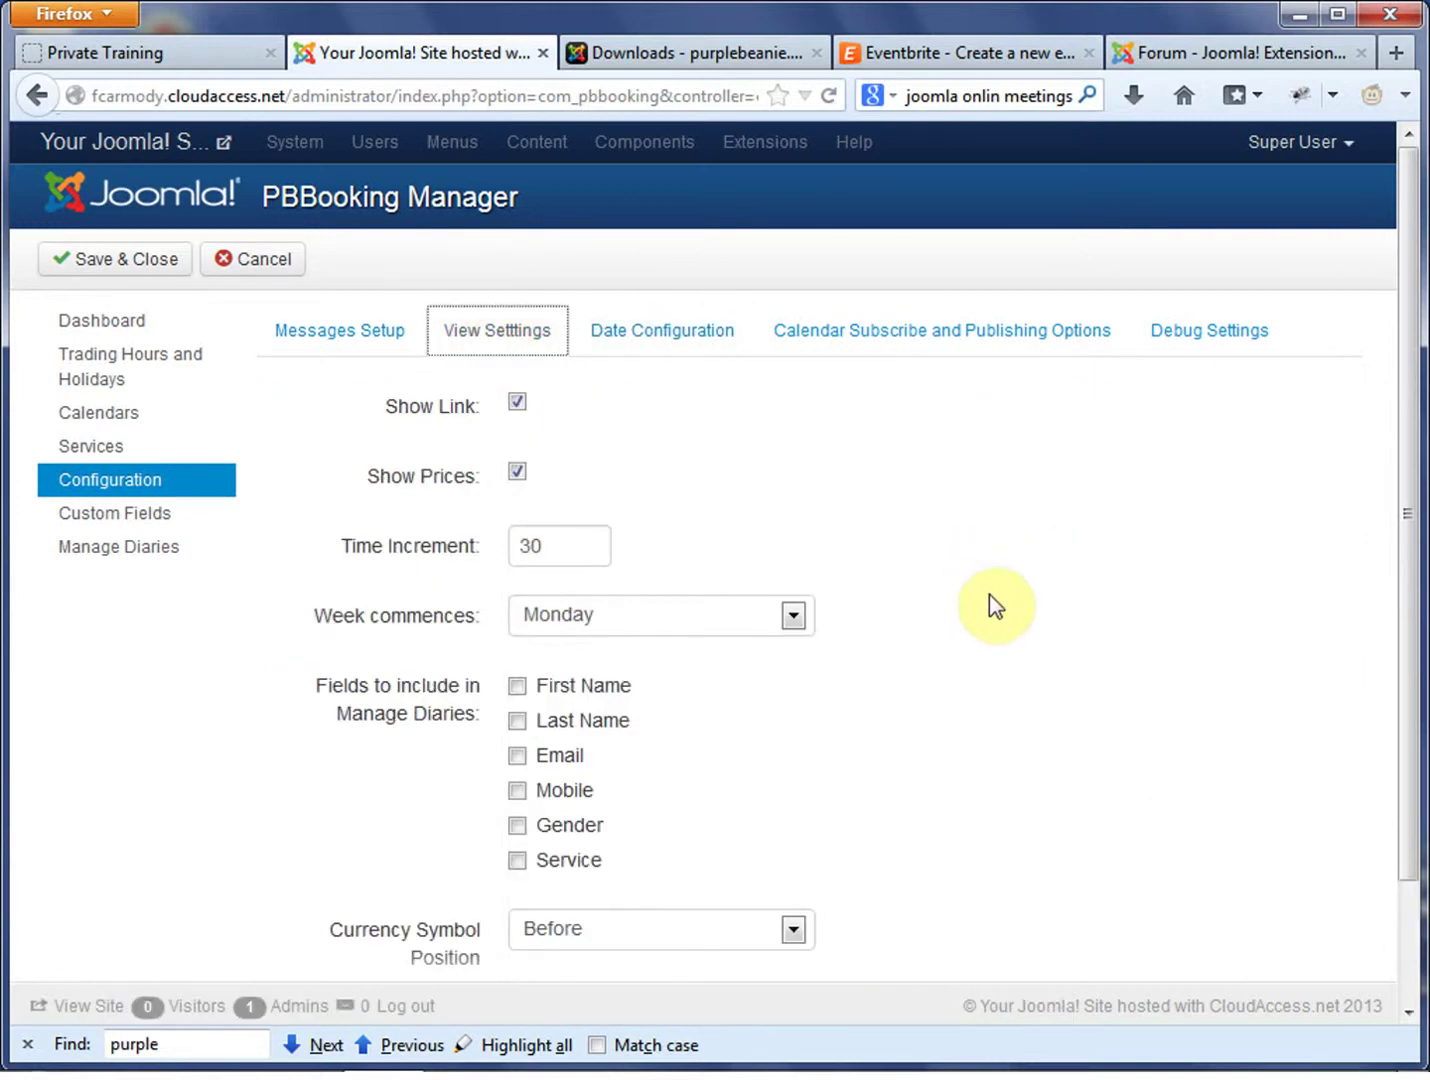
pyautogui.moveTo(548, 548); pyautogui.dragTo(489, 555)
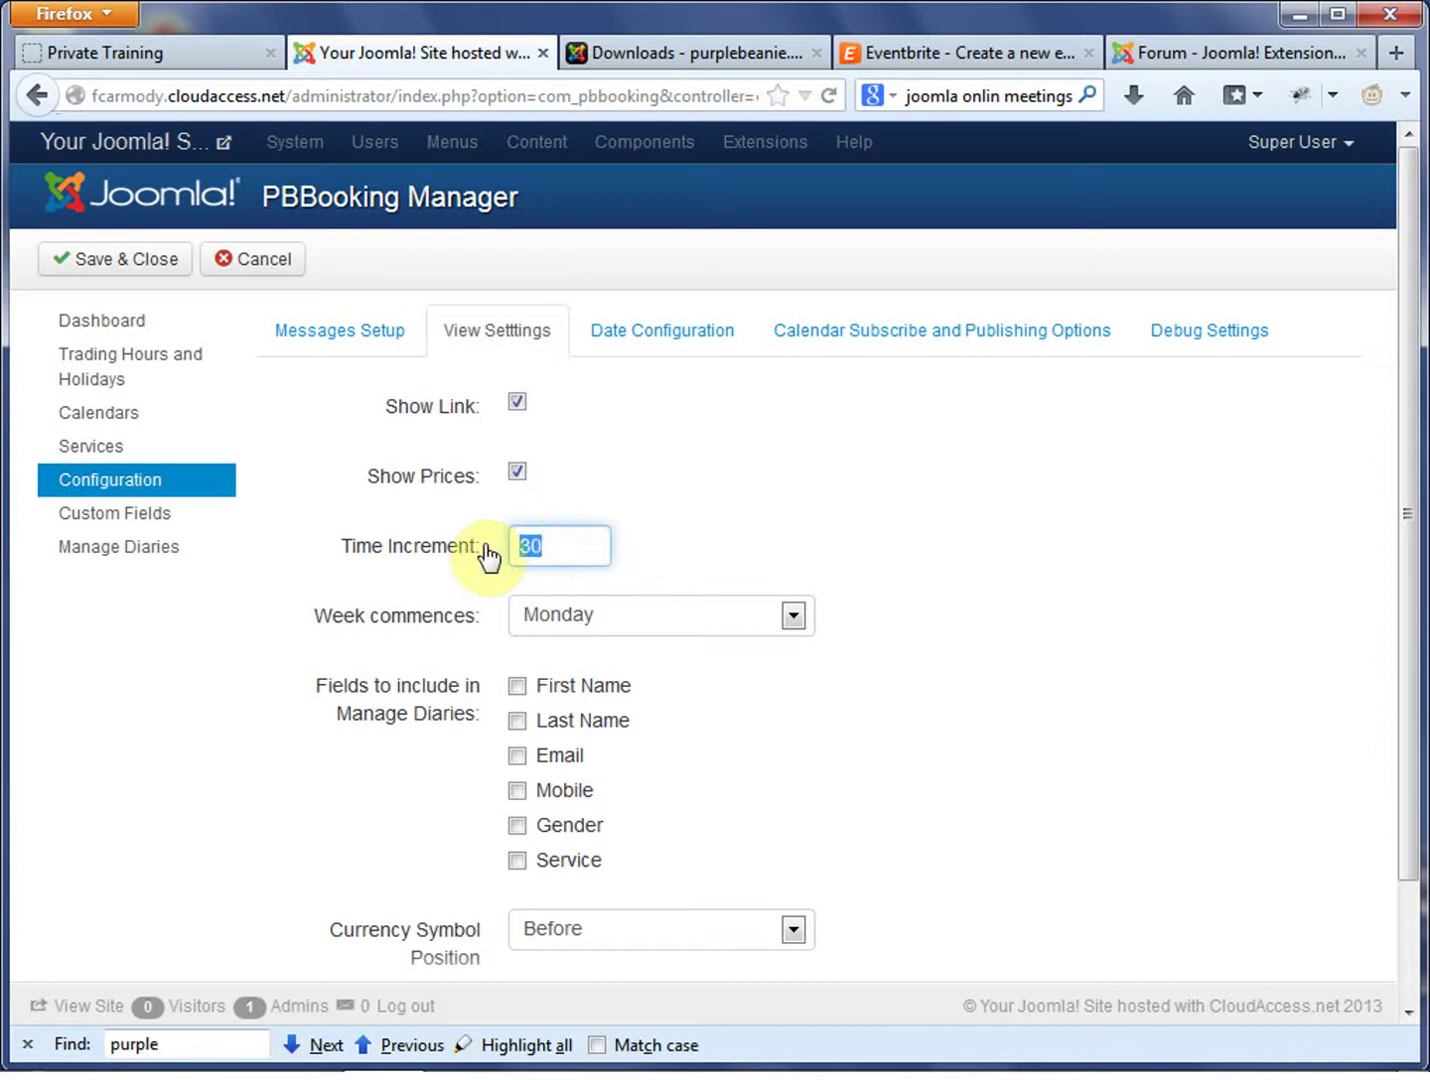
pyautogui.write('60')
pyautogui.click(967, 590)
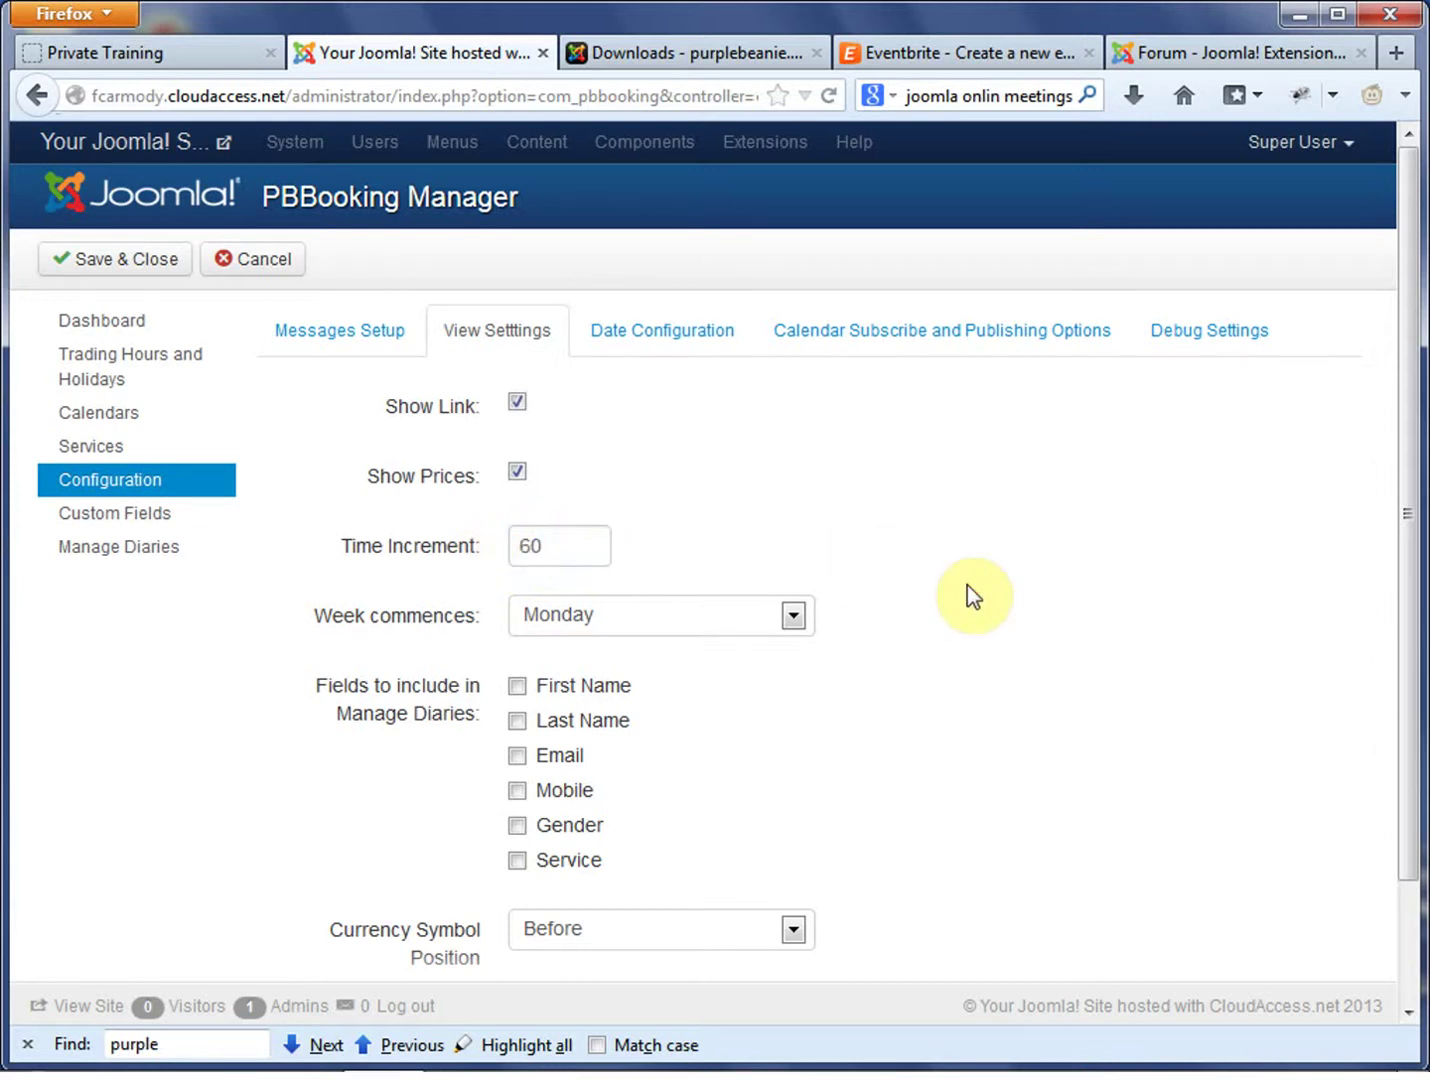
# Review the other PBBooking configuration sections, then save and close the configuration
pyautogui.scroll(-2, 967, 590)
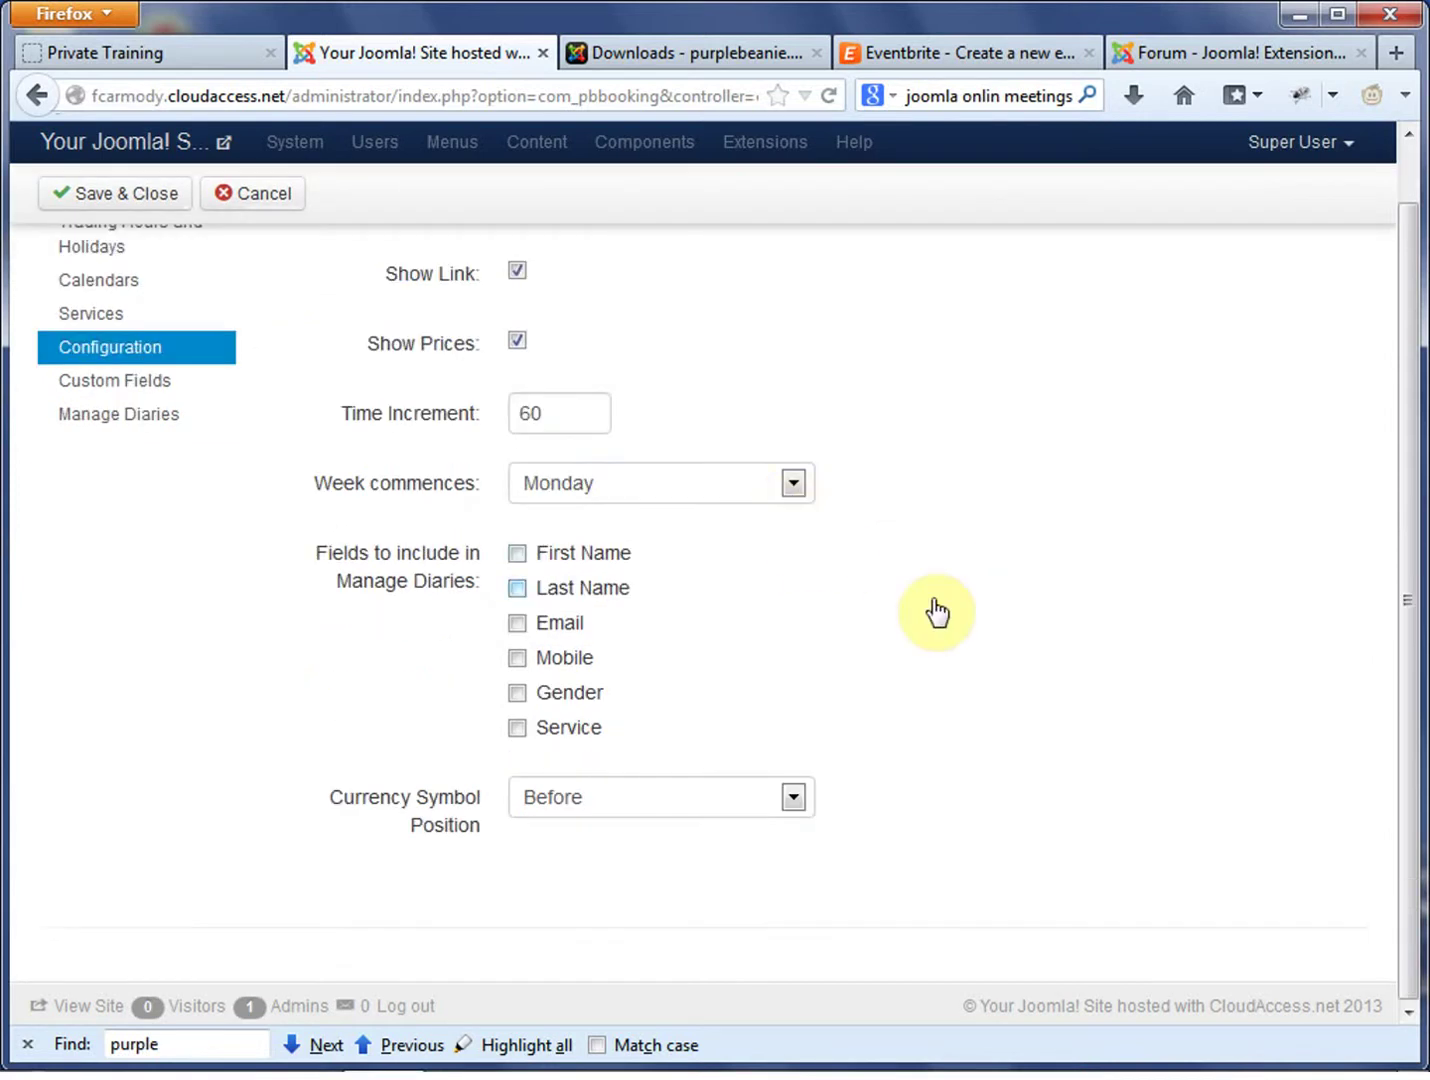
pyautogui.scroll(2, 956, 605)
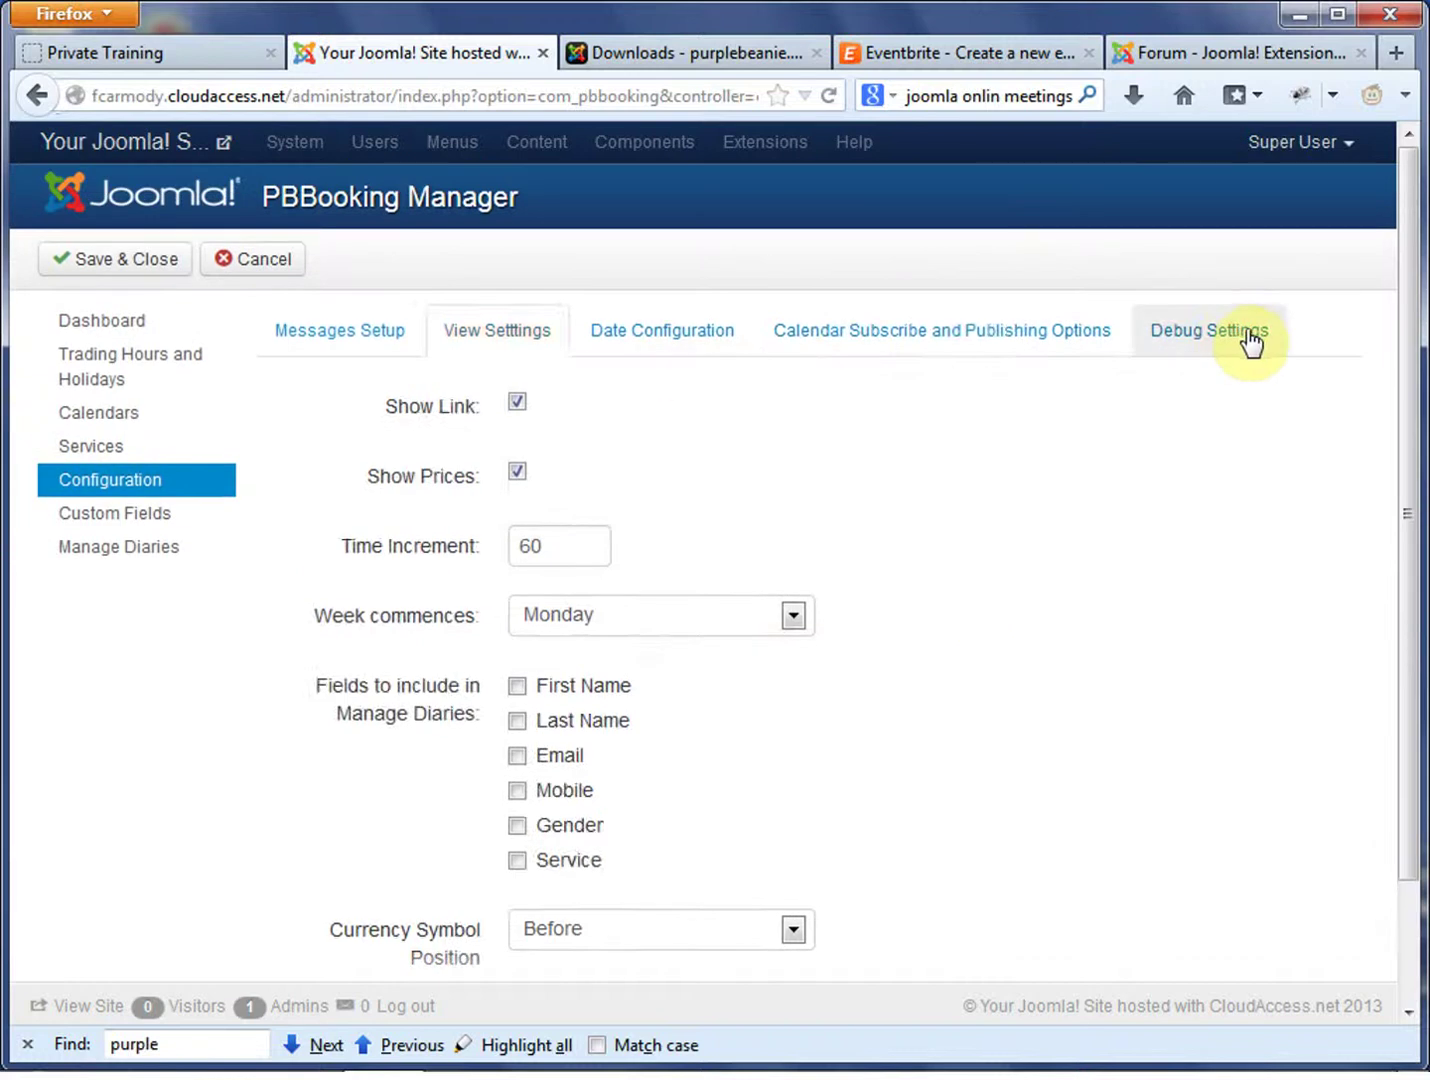
pyautogui.click(1244, 330)
pyautogui.click(965, 332)
pyautogui.click(712, 332)
pyautogui.click(502, 332)
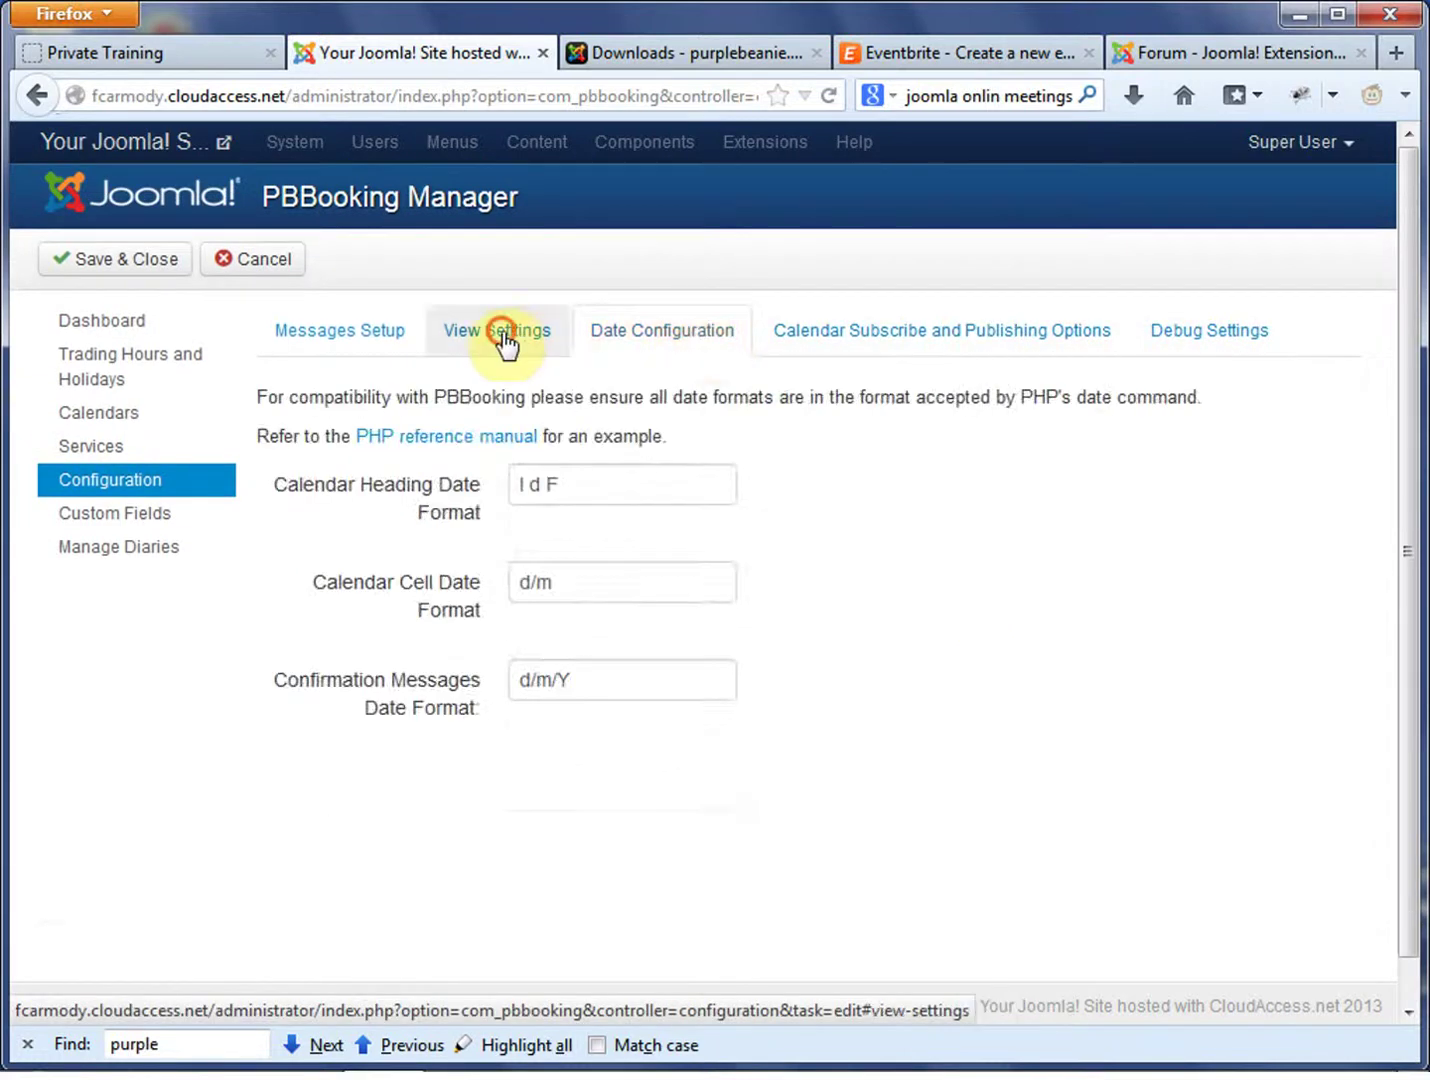
pyautogui.click(352, 338)
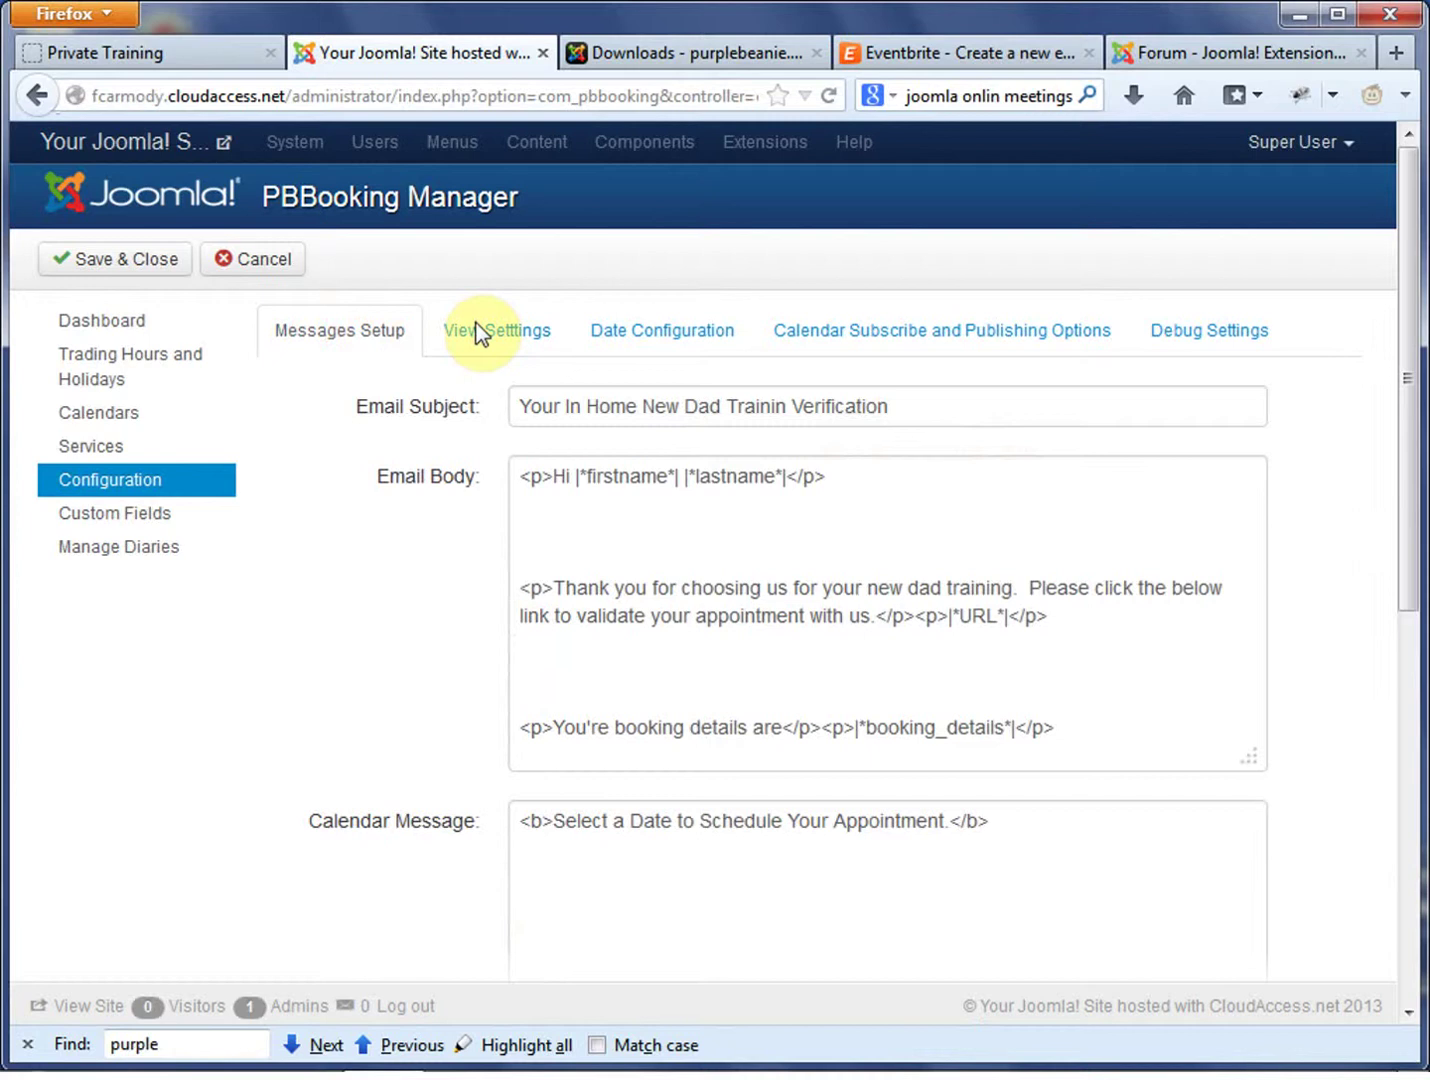
pyautogui.click(476, 324)
pyautogui.click(101, 263)
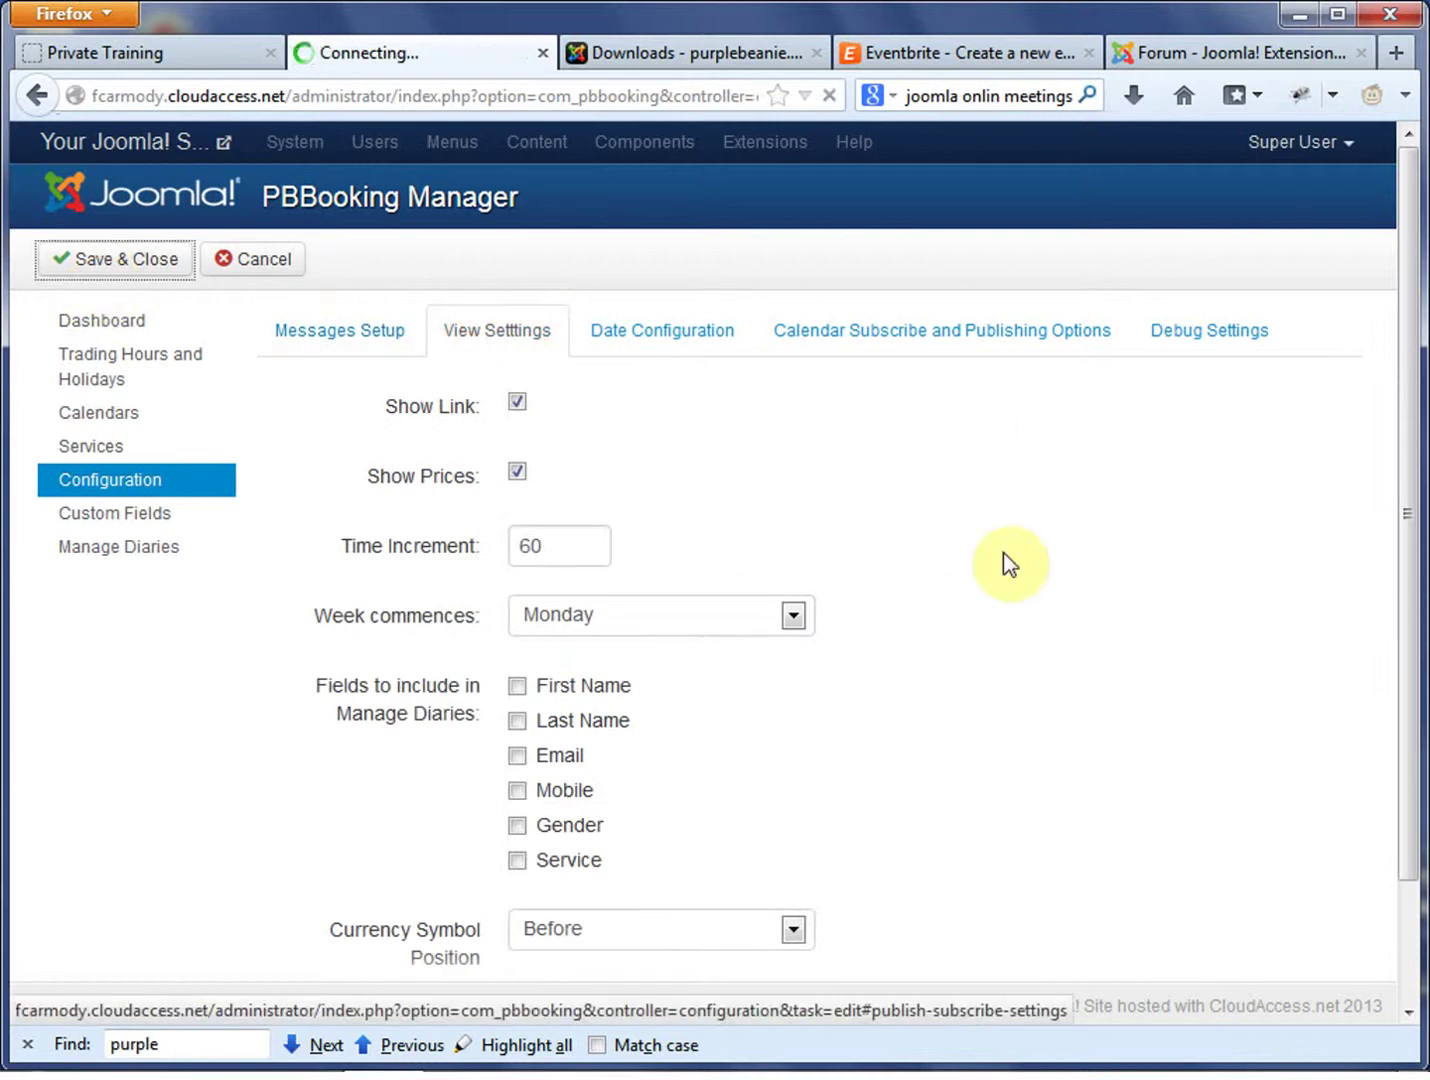
pyautogui.click(167, 53)
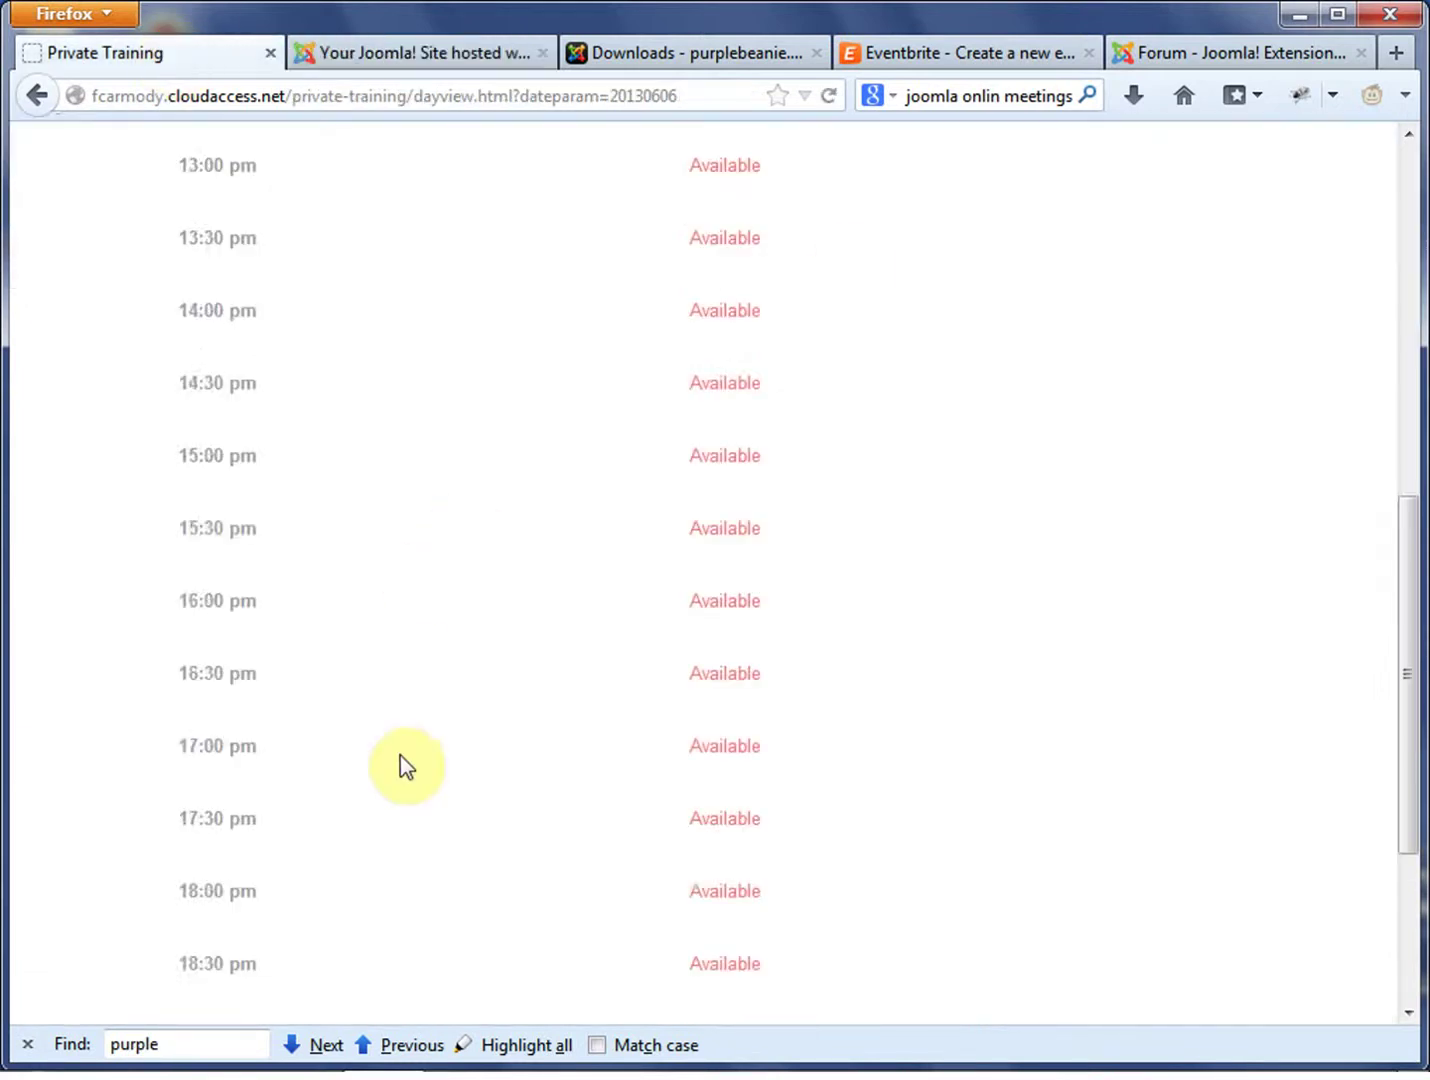
# Reload the 6 June 2013 day view so it lists hourly slots from 10:00 to 20:00
pyautogui.scroll(-3, 390, 800)
pyautogui.scroll(-2, 400, 863)
pyautogui.scroll(15, 1050, 760)
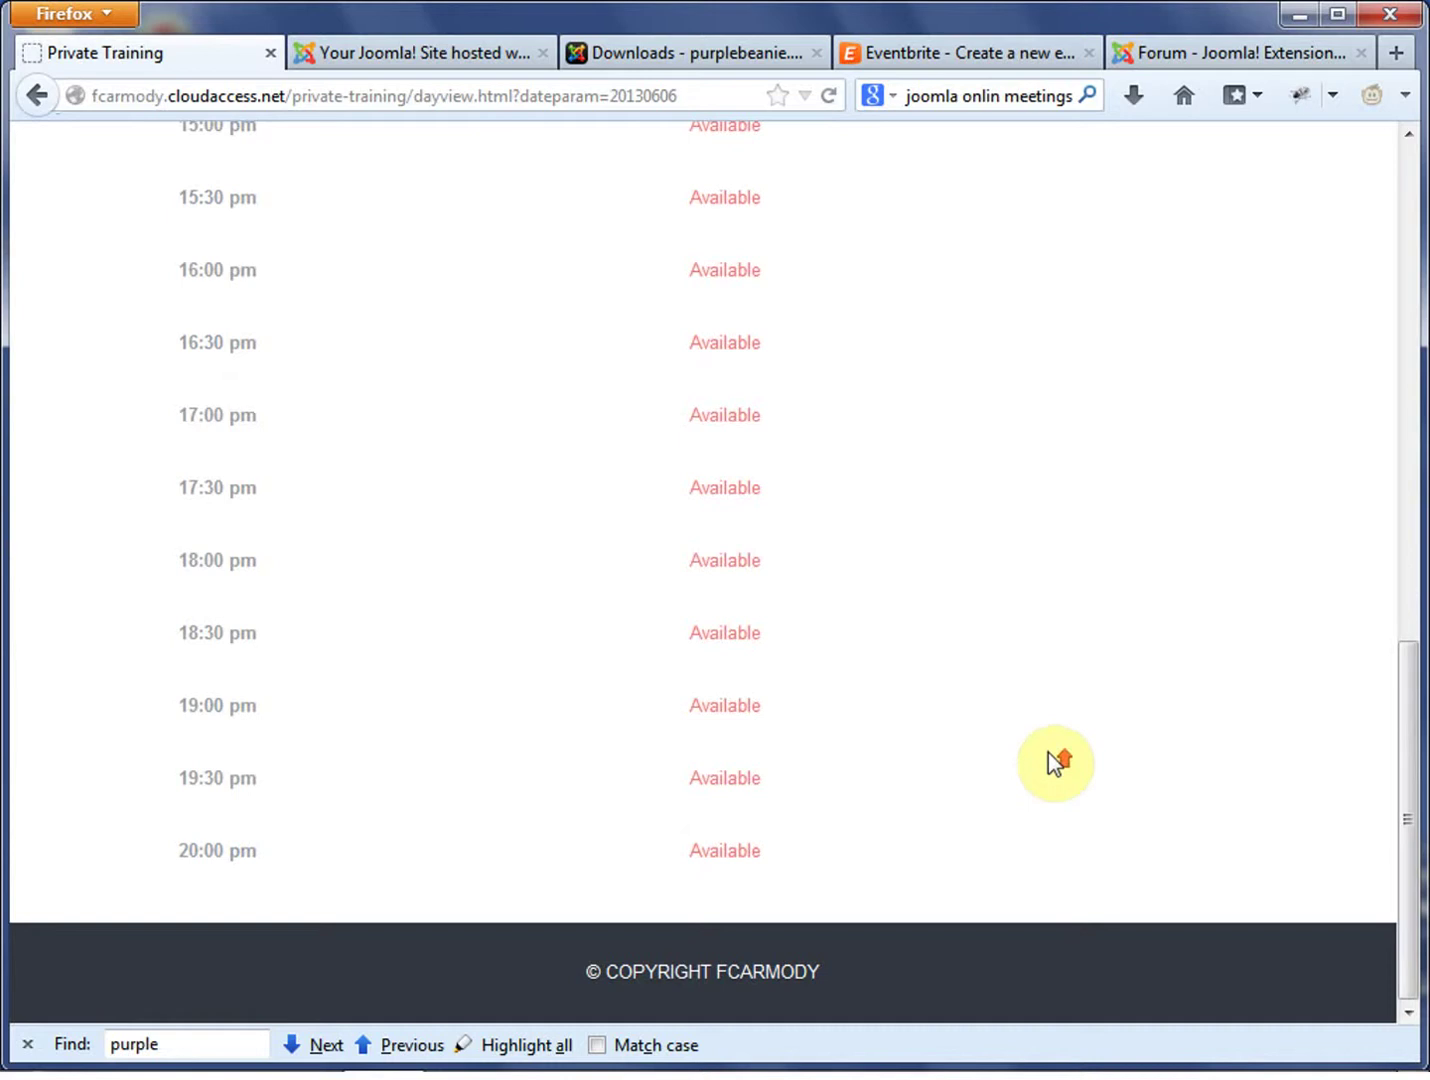
pyautogui.scroll(2, 851, 739)
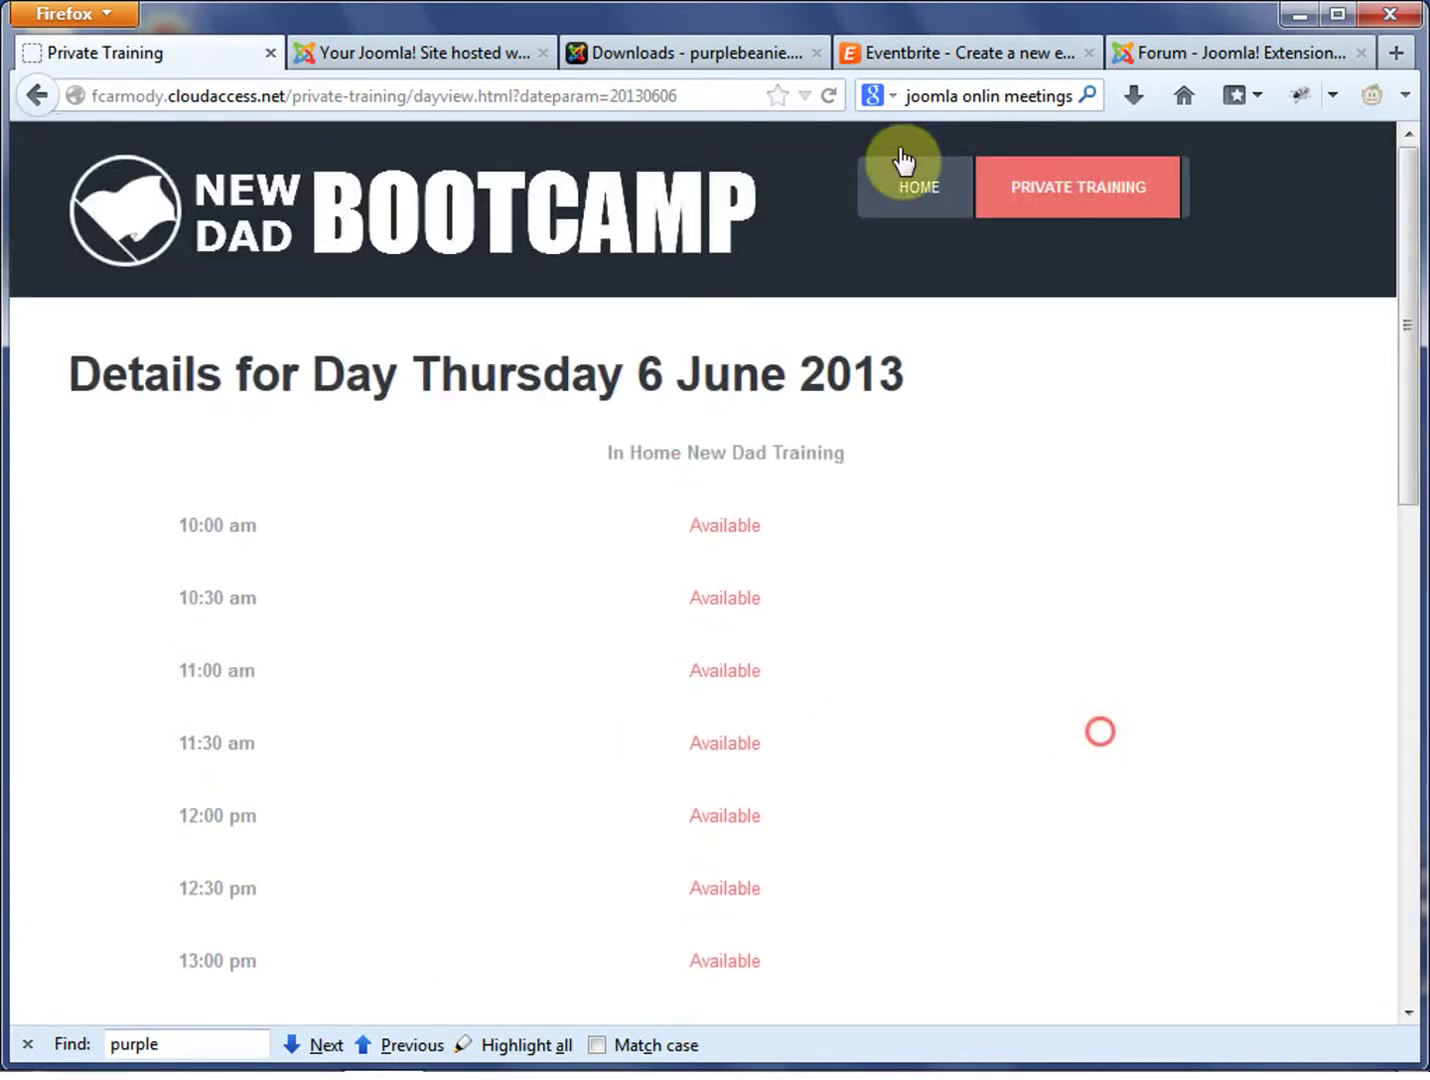
pyautogui.click(388, 53)
pyautogui.click(828, 94)
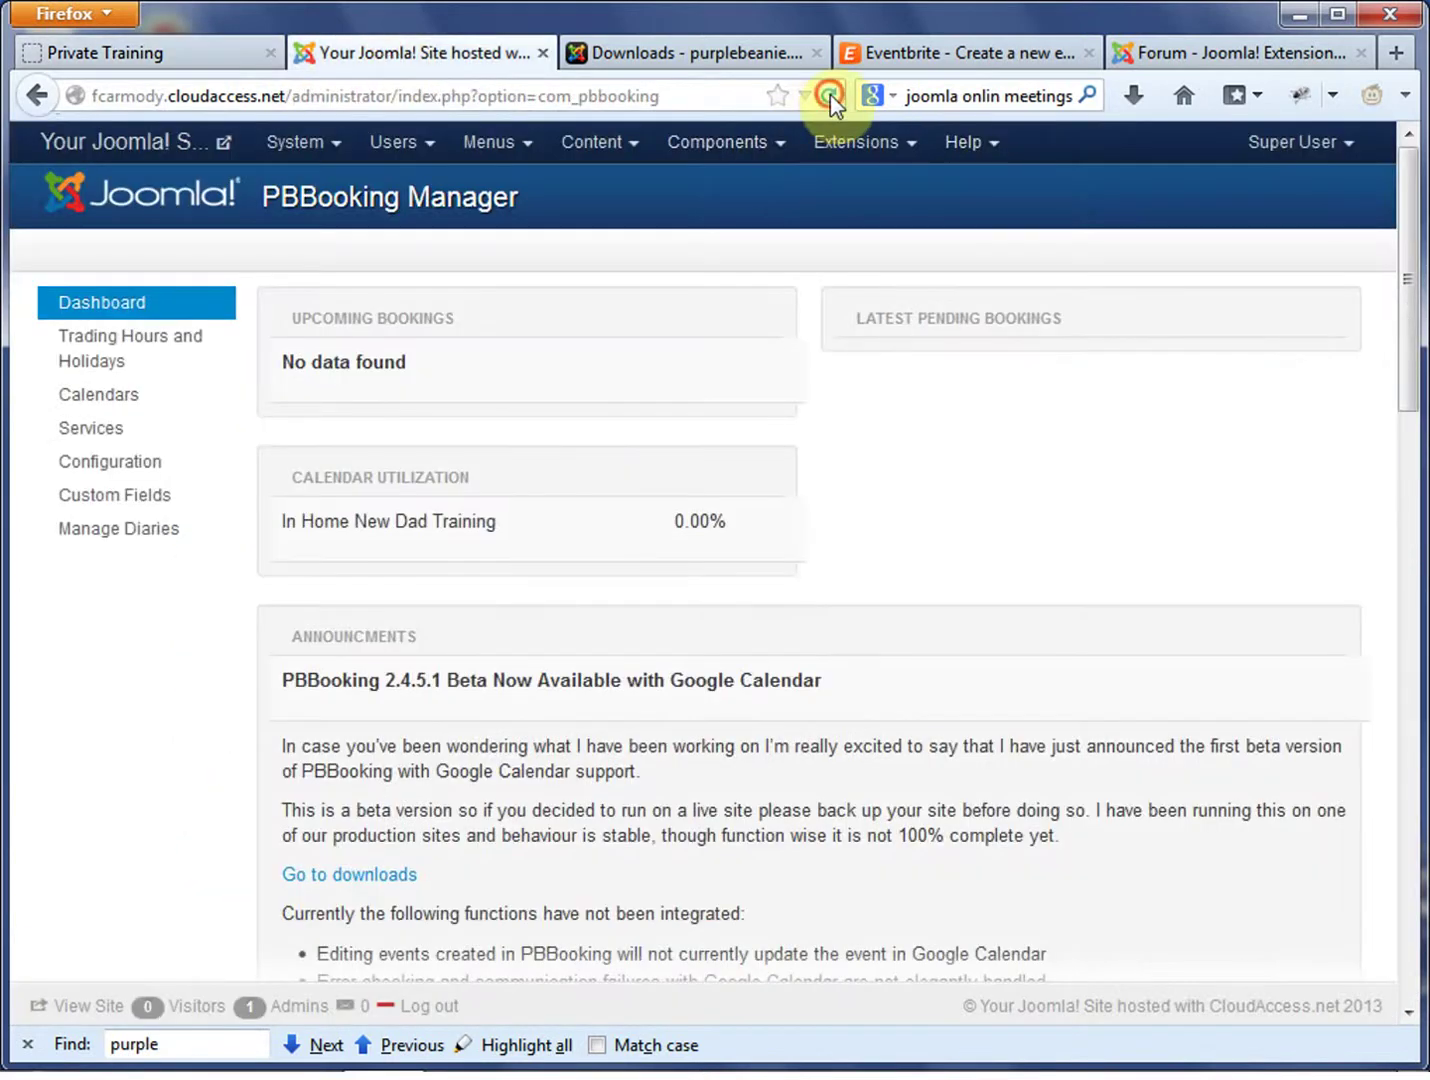
pyautogui.click(183, 41)
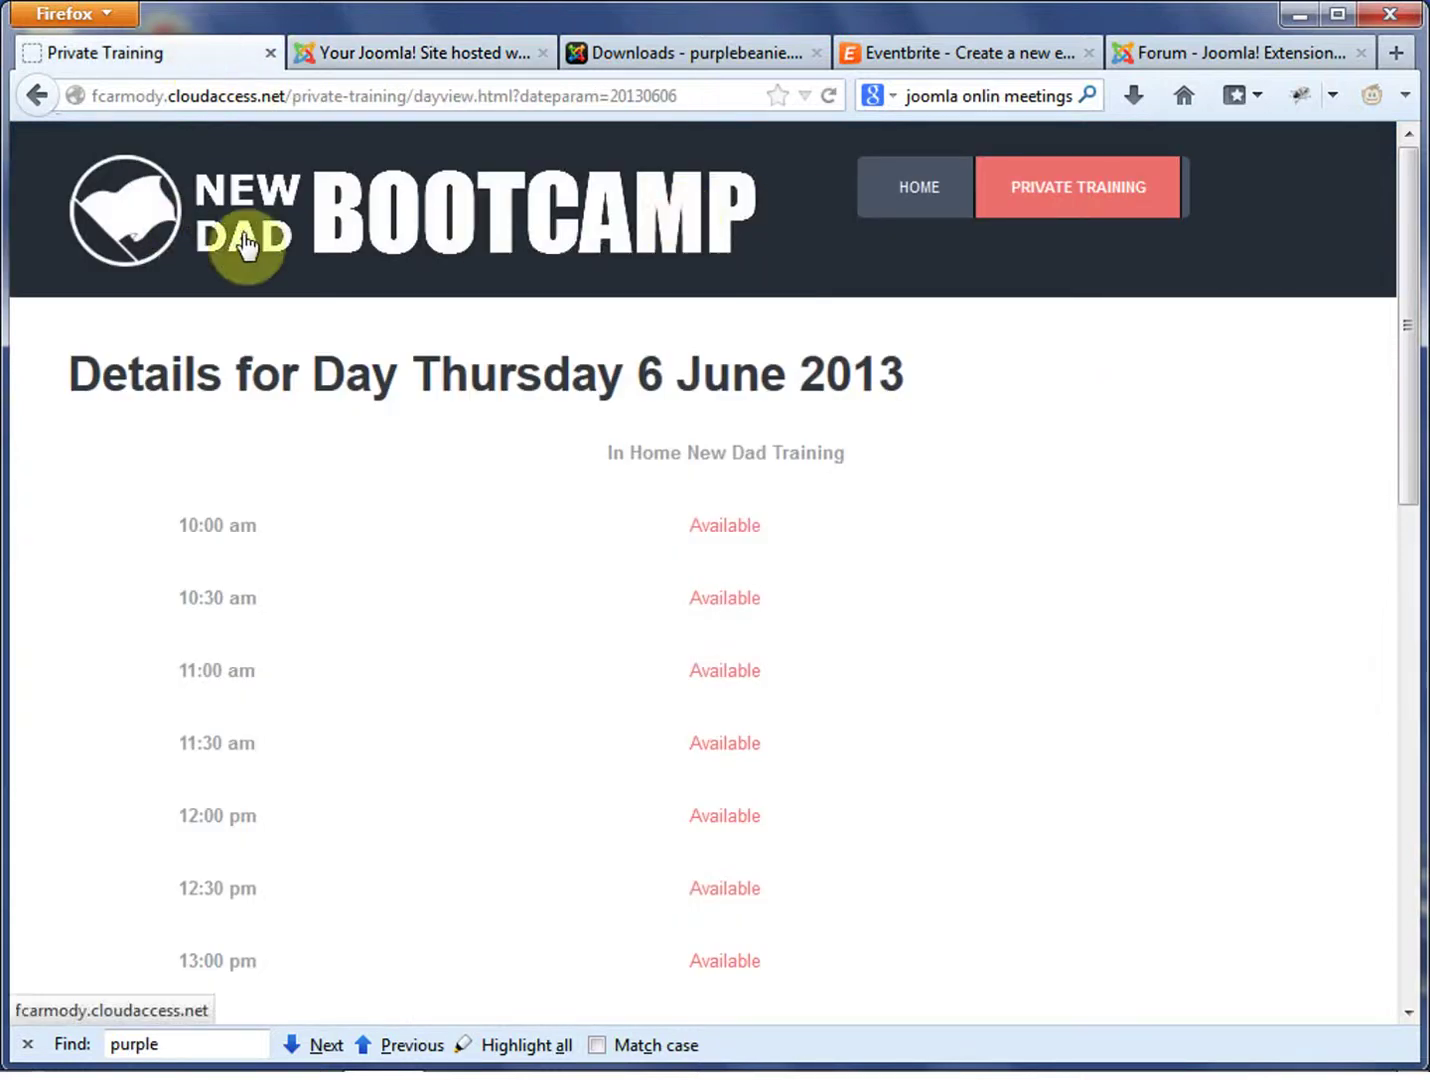
pyautogui.scroll(-6, 339, 614)
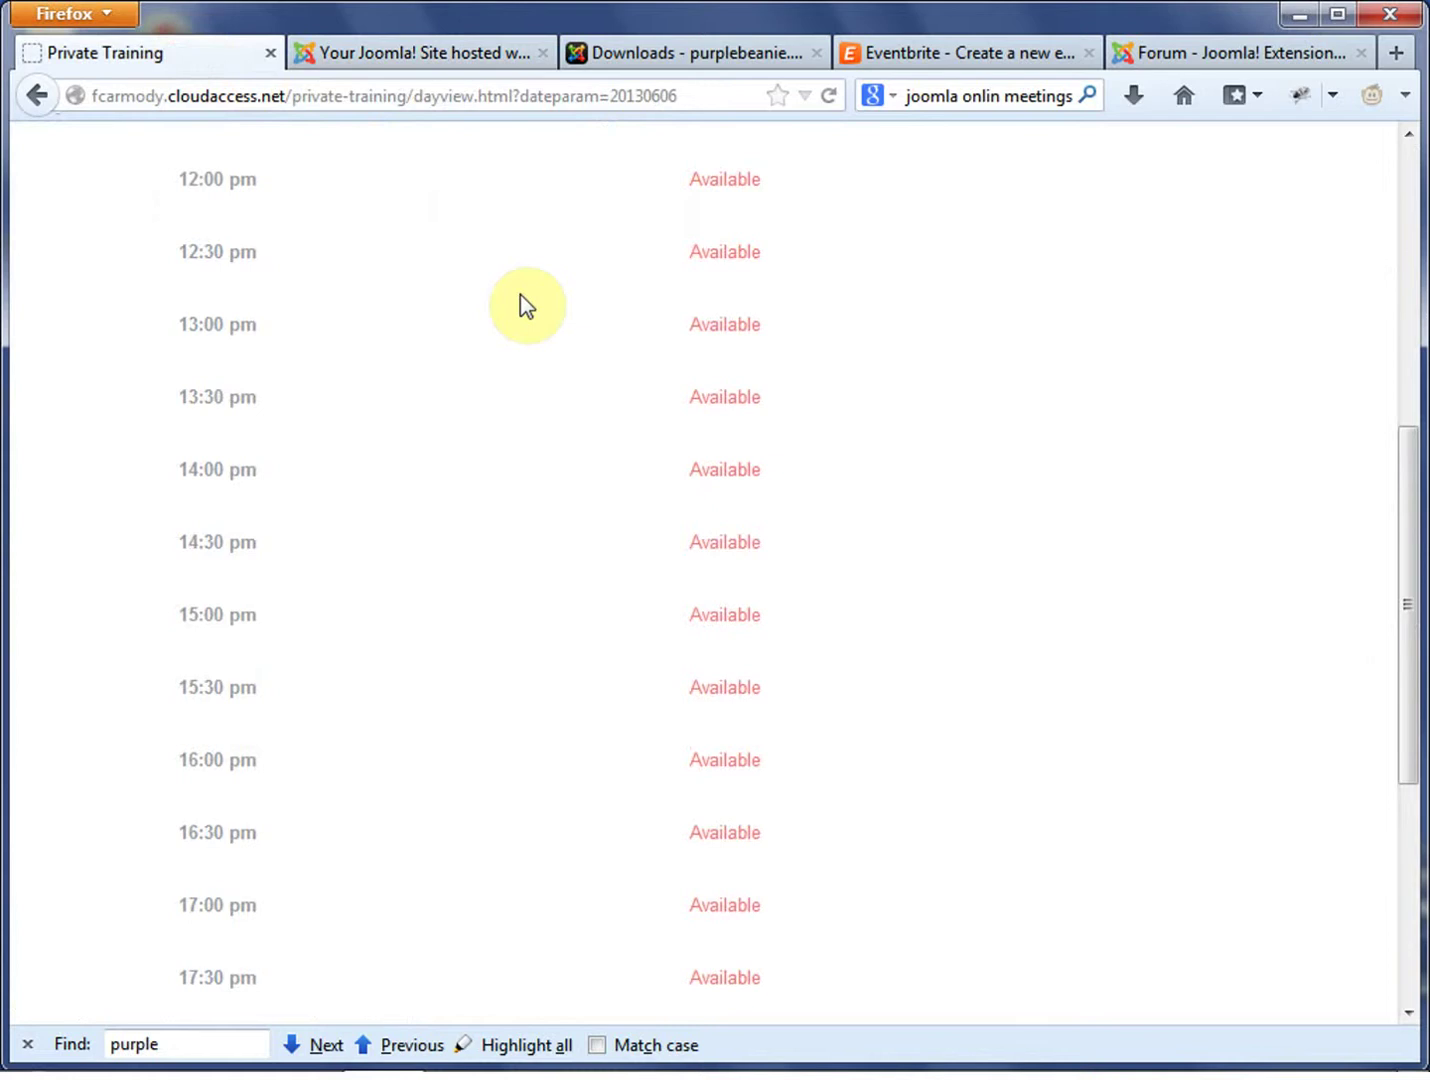
pyautogui.click(828, 96)
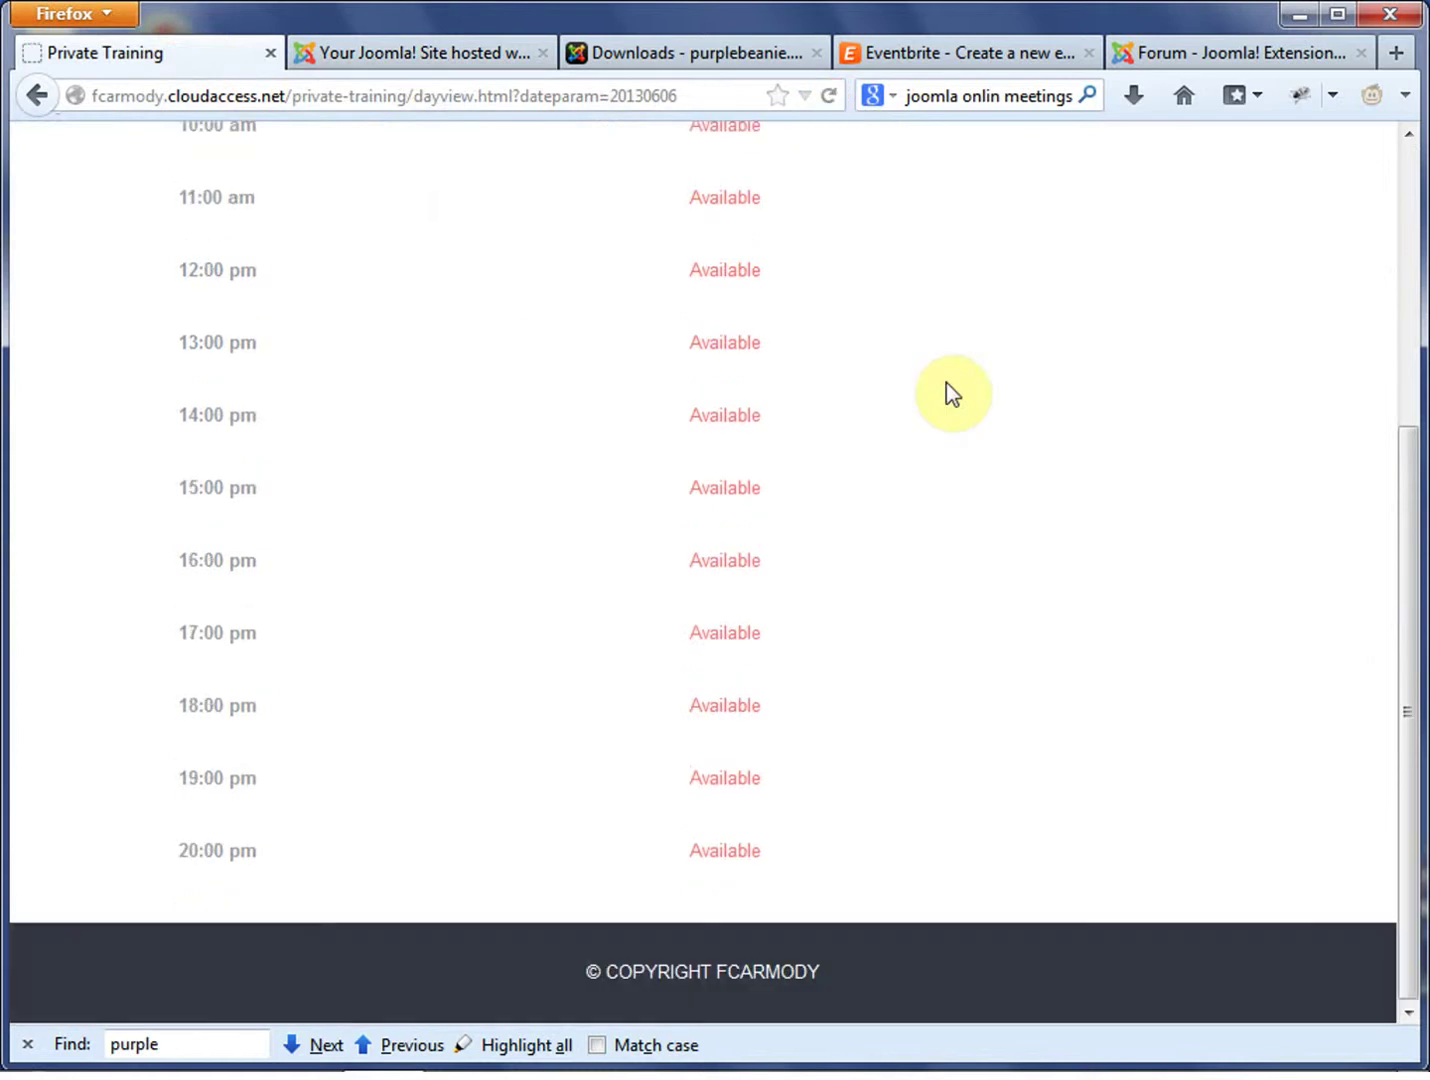
pyautogui.scroll(4, 1009, 625)
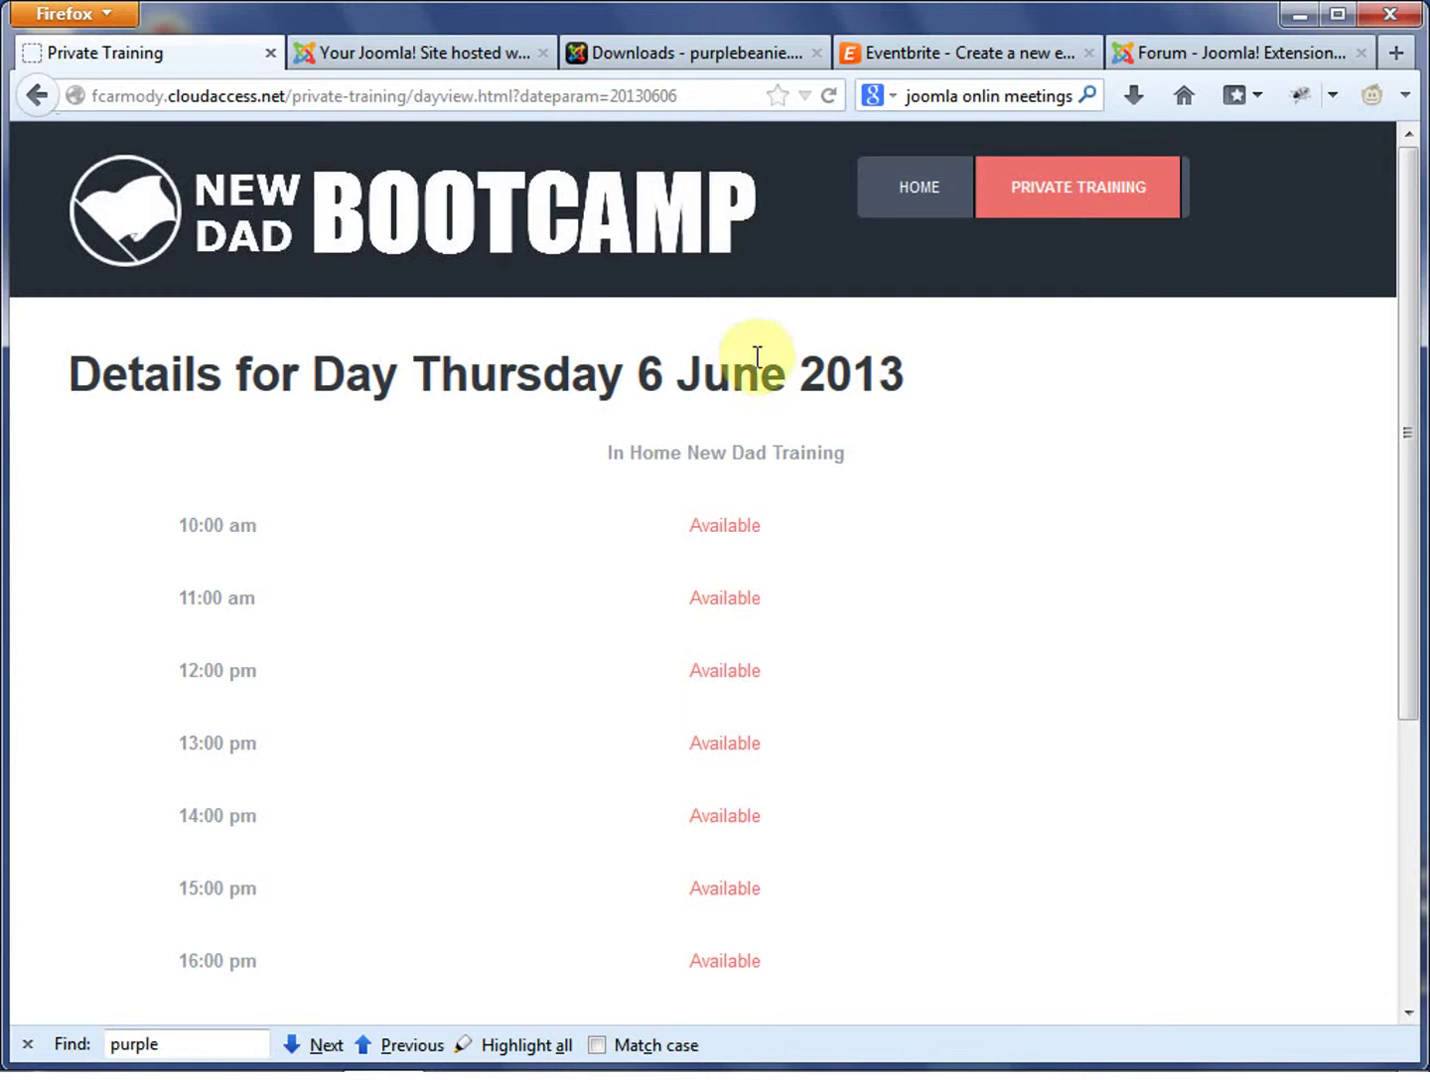
pyautogui.scroll(-3, 436, 606)
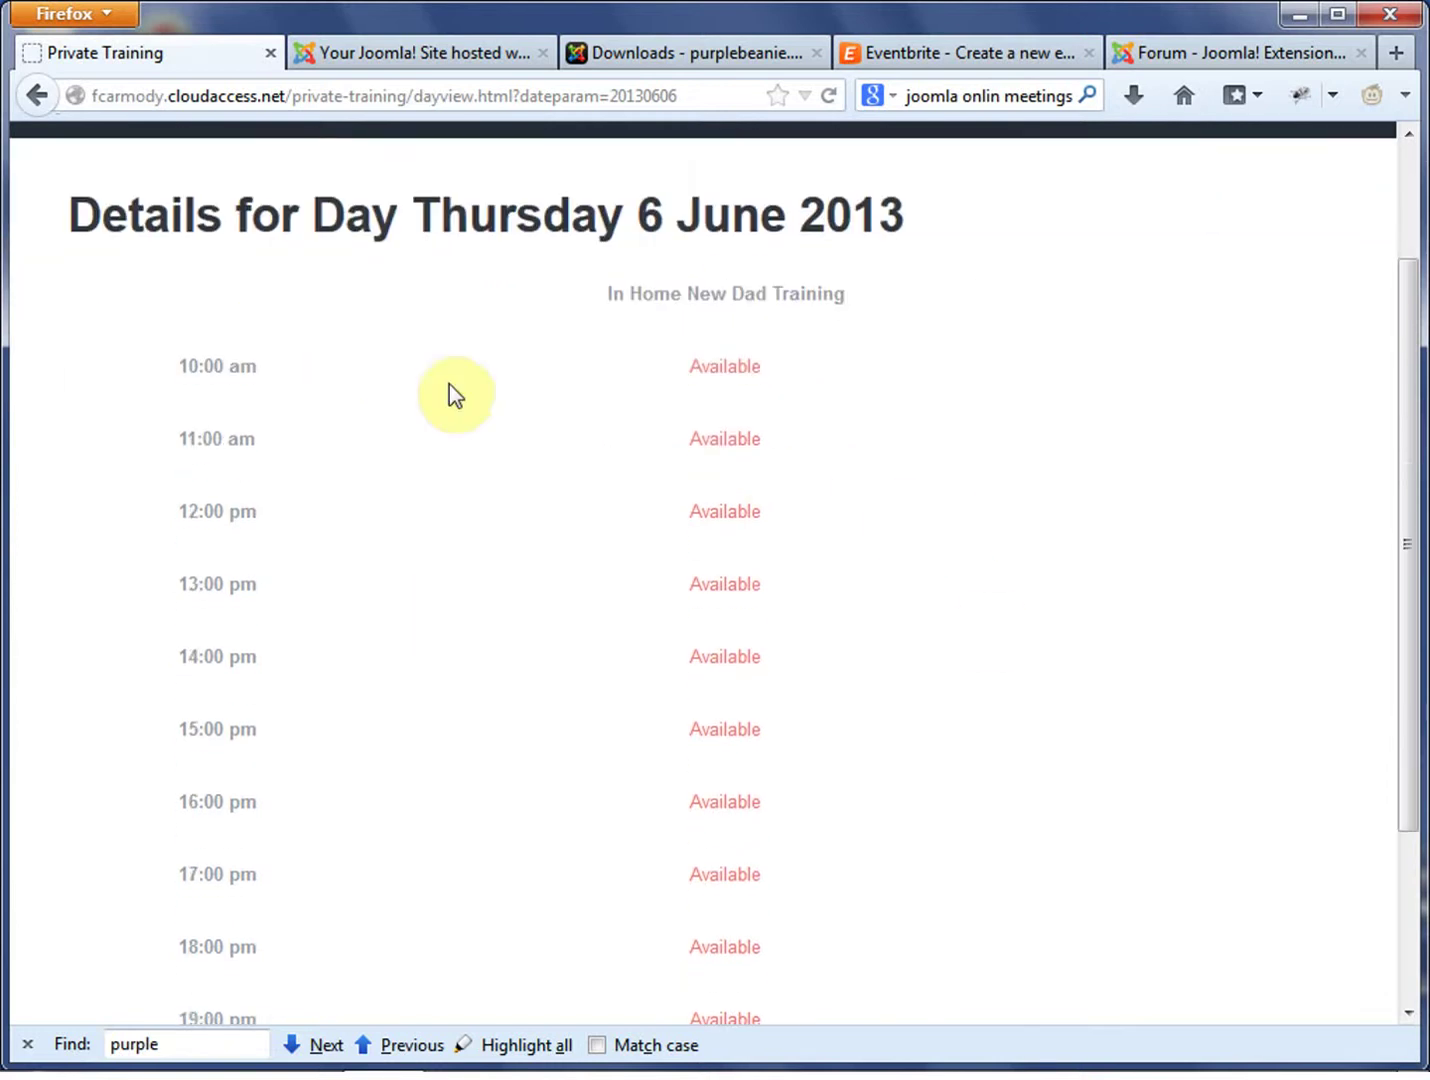
# Pick the 18:00 slot on 6 June and fill in the booker's name, contact details and gender
pyautogui.click(748, 944)
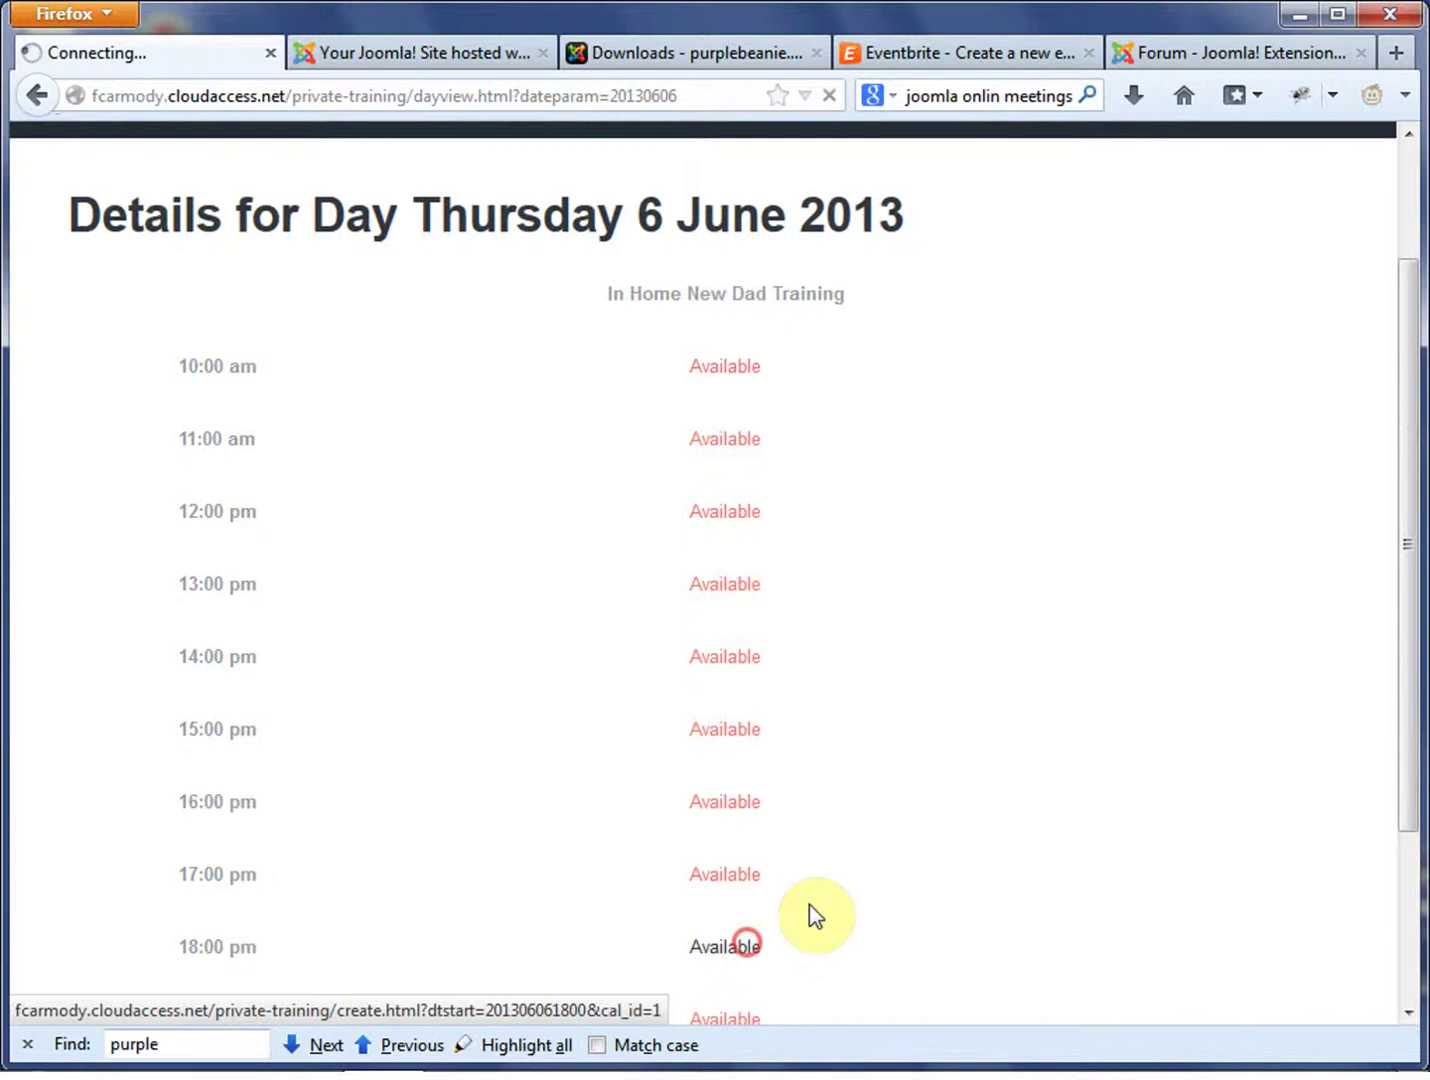
pyautogui.scroll(-4, 808, 705)
pyautogui.scroll(4, 520, 481)
pyautogui.scroll(-2, 738, 593)
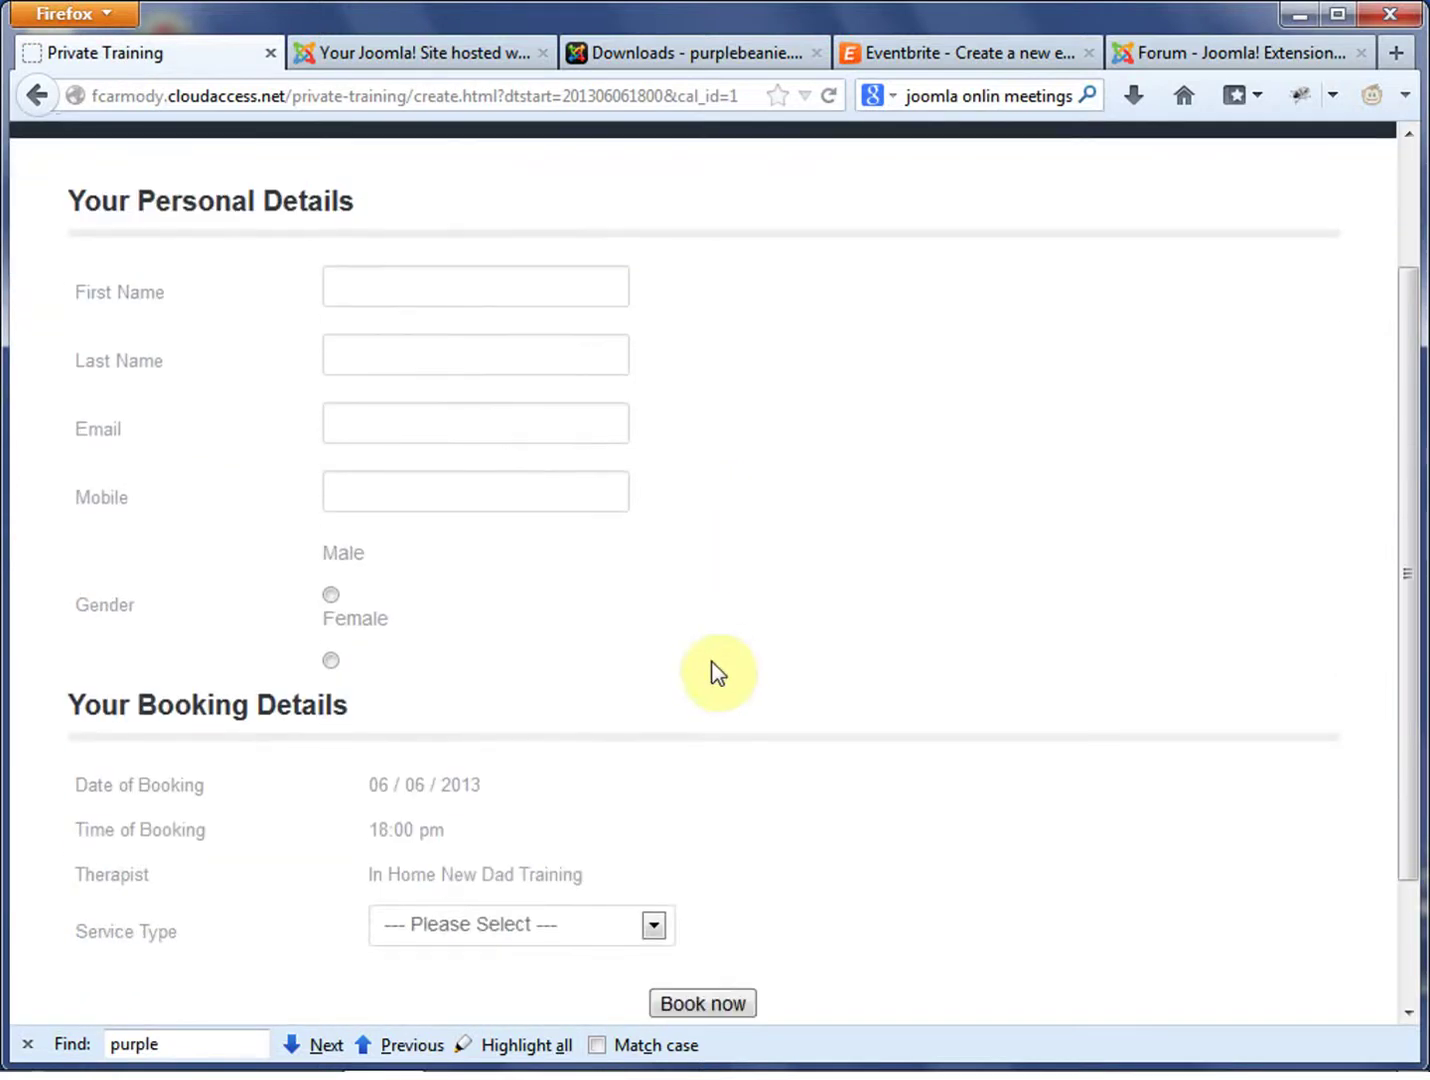
pyautogui.click(450, 297)
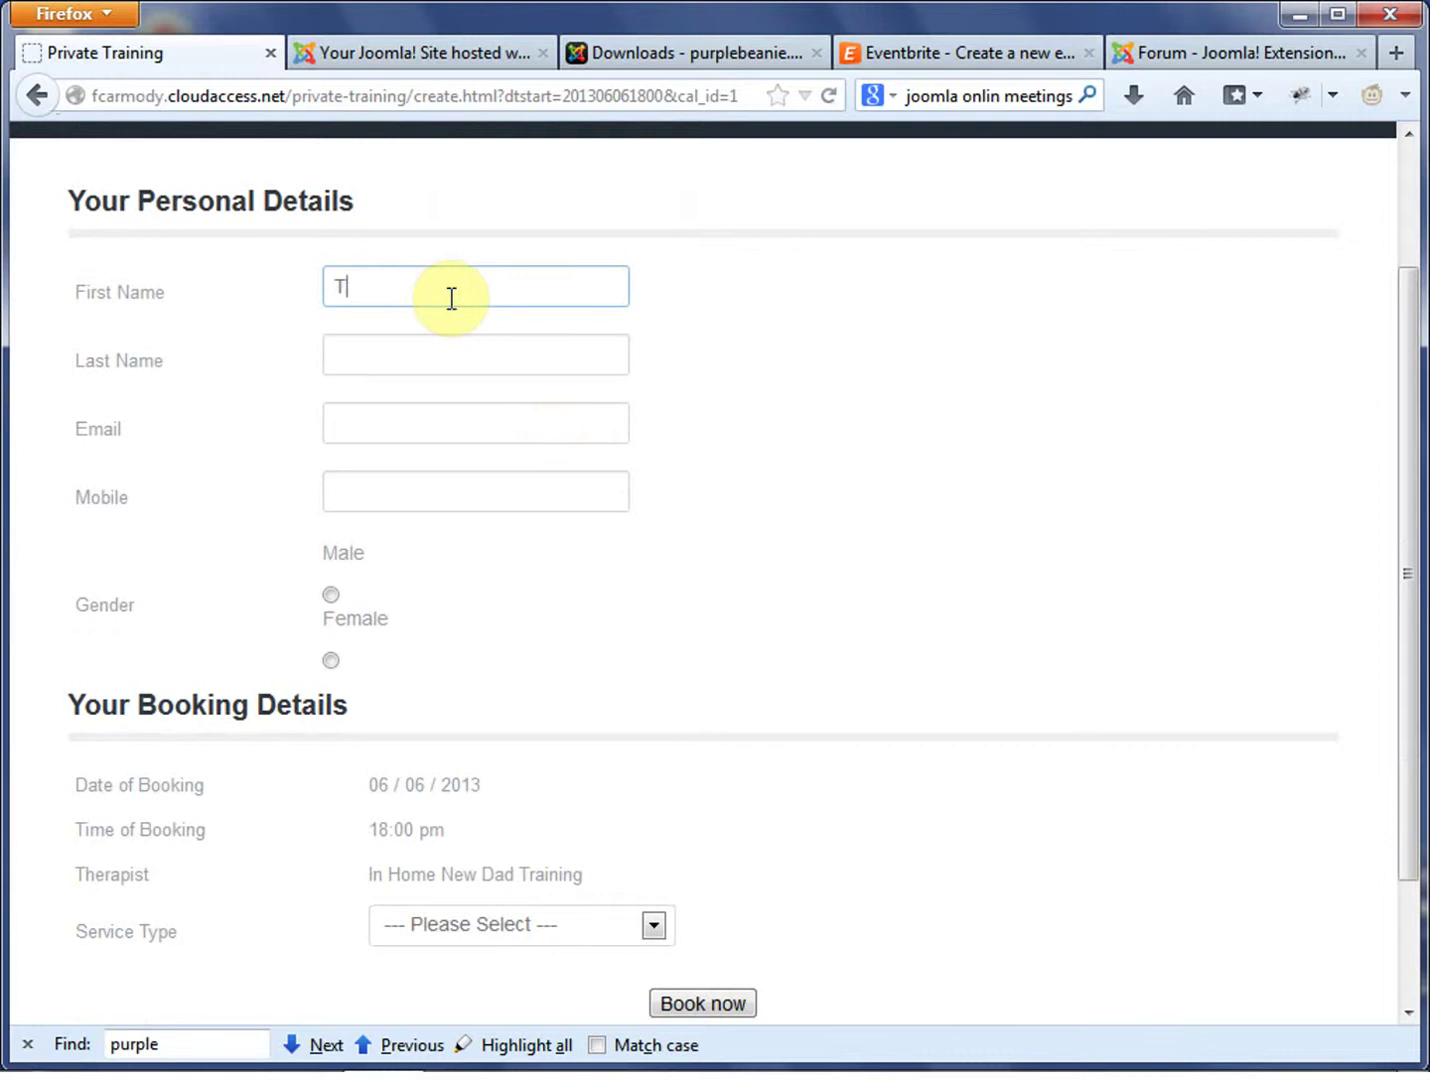
pyautogui.doubleClick(450, 297)
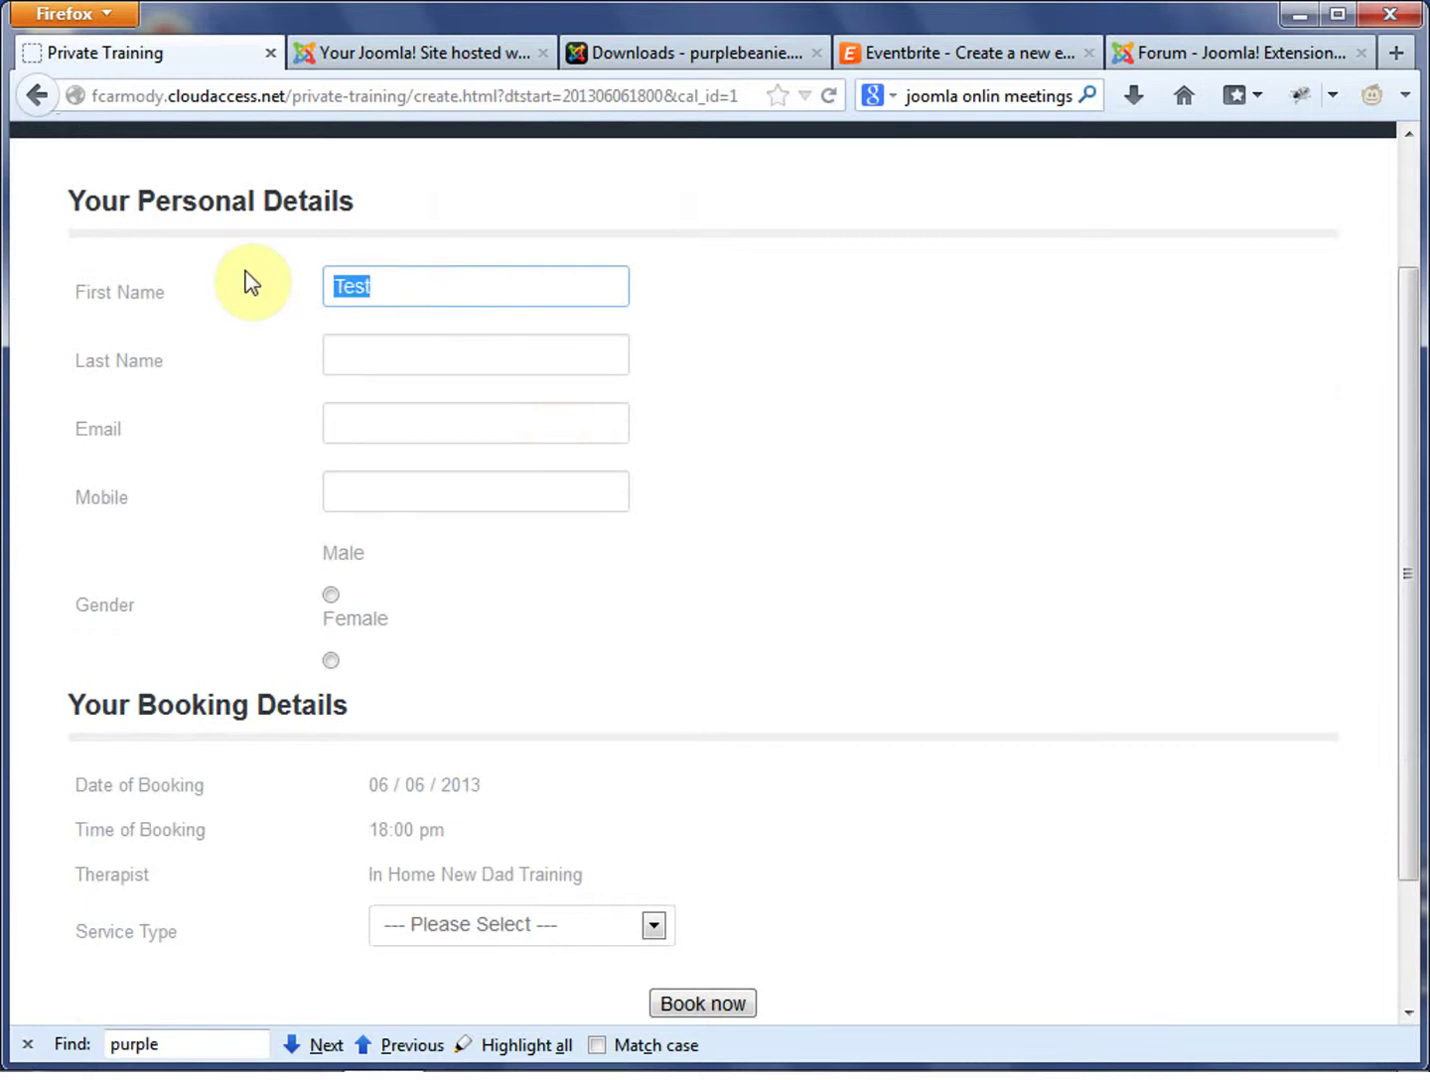
pyautogui.click(385, 352)
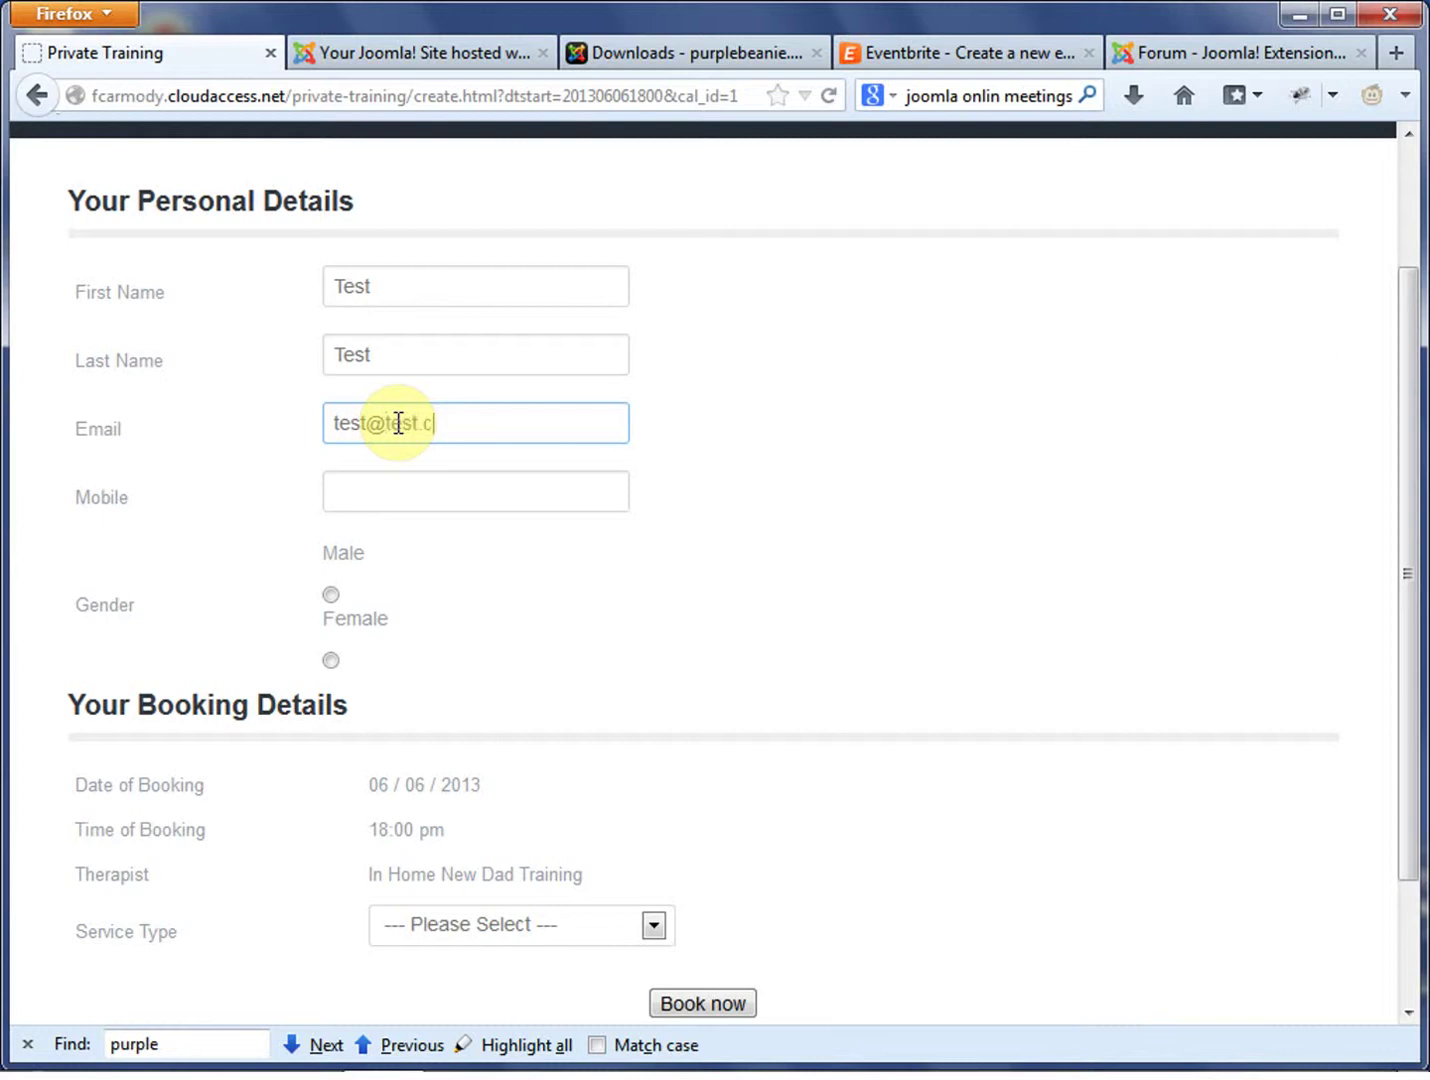
pyautogui.click(407, 501)
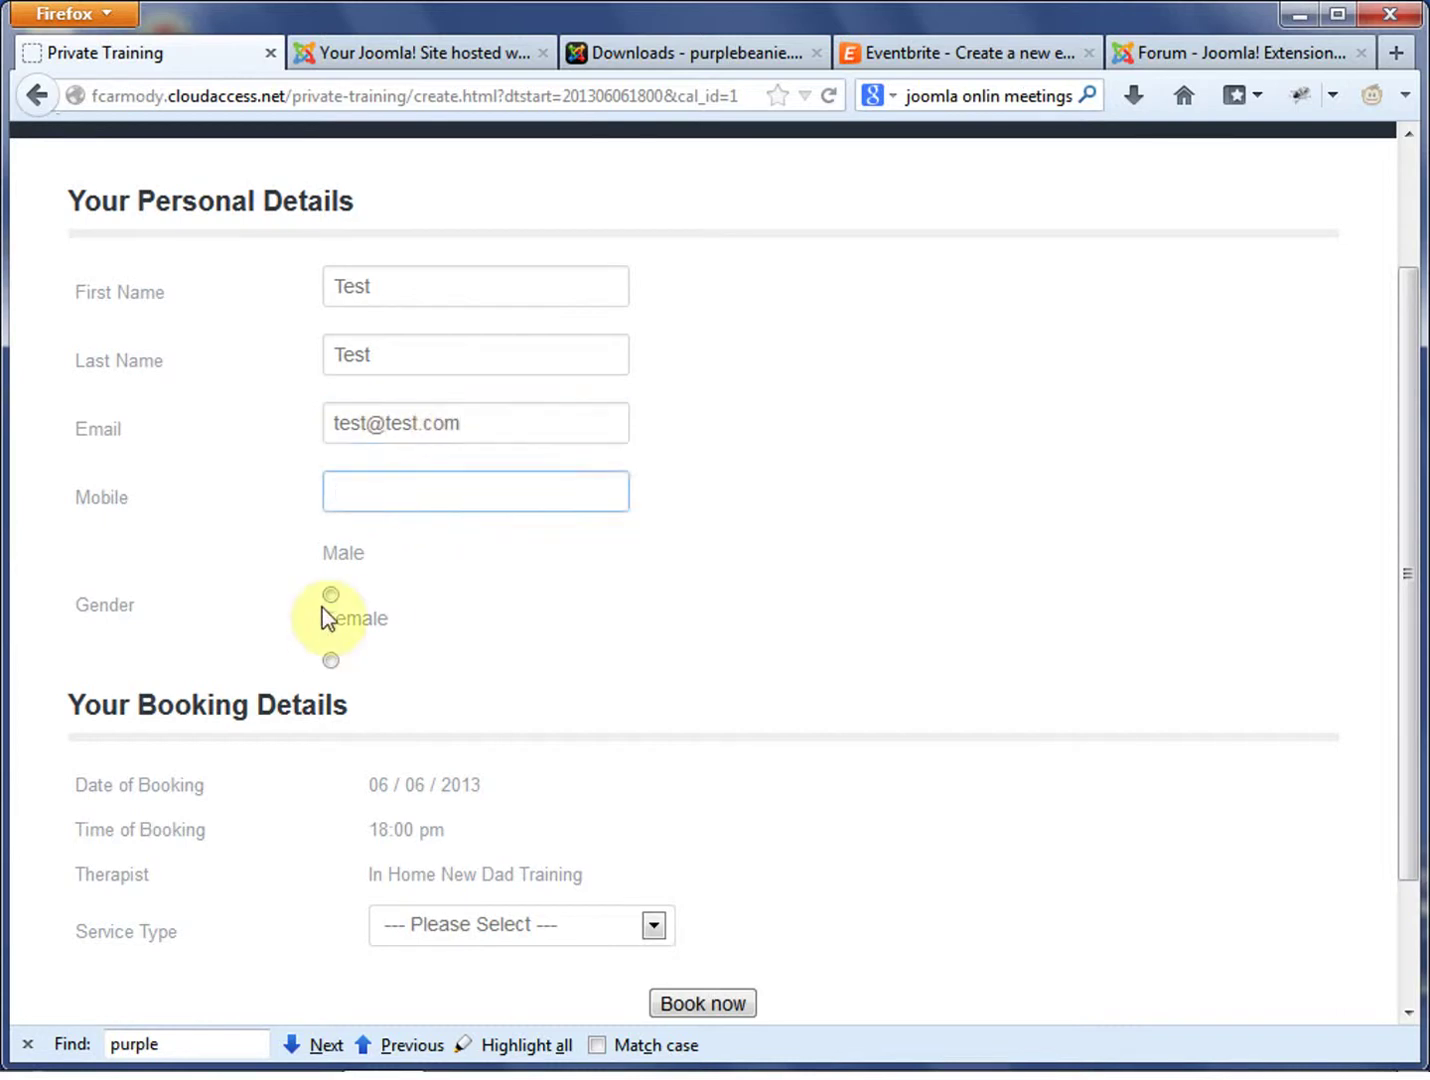
pyautogui.click(329, 601)
# Choose In Home New Dad Training, add the missing mobile number, and submit the booking
pyautogui.scroll(-3, 552, 597)
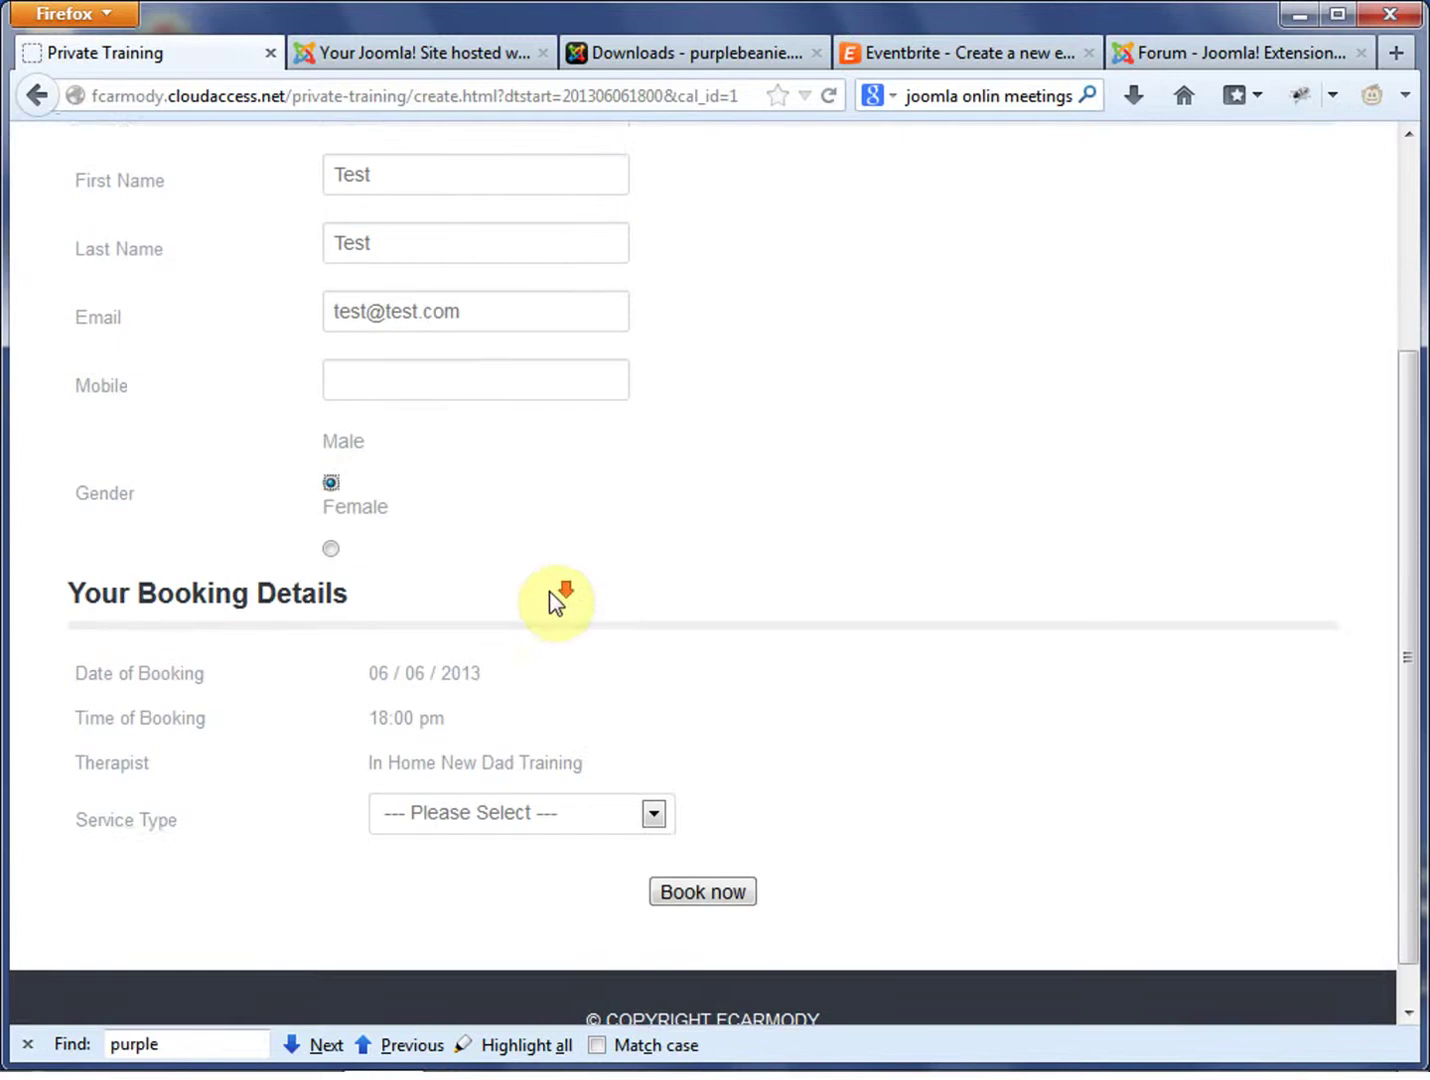
pyautogui.click(629, 759)
pyautogui.click(633, 822)
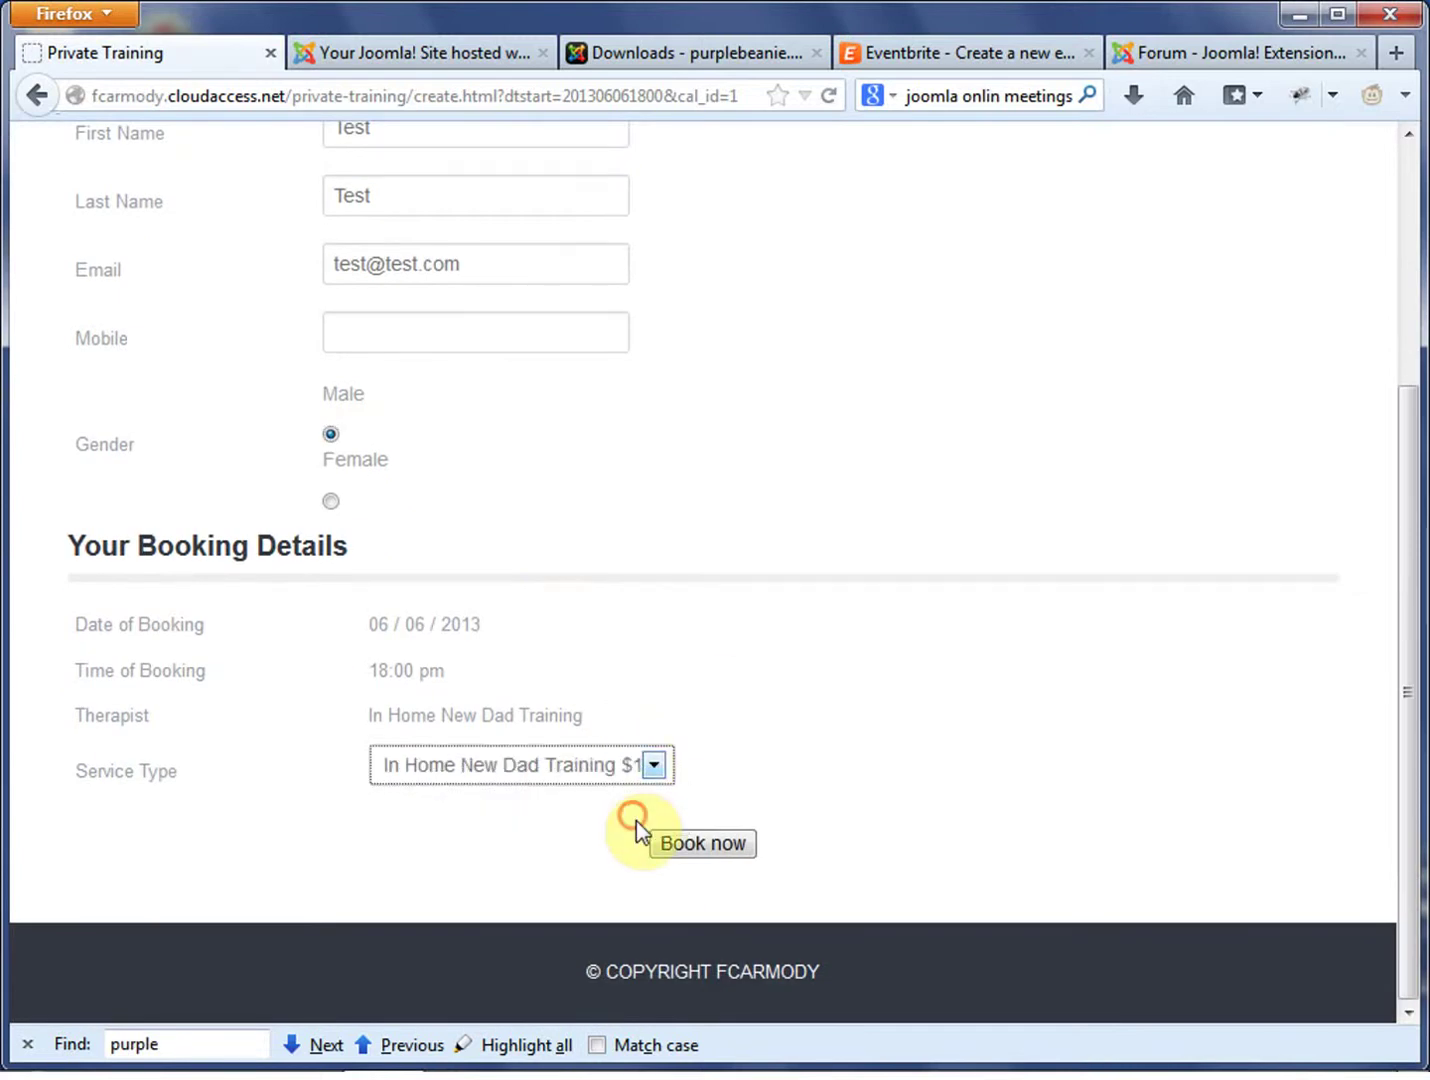
pyautogui.click(735, 843)
pyautogui.click(579, 321)
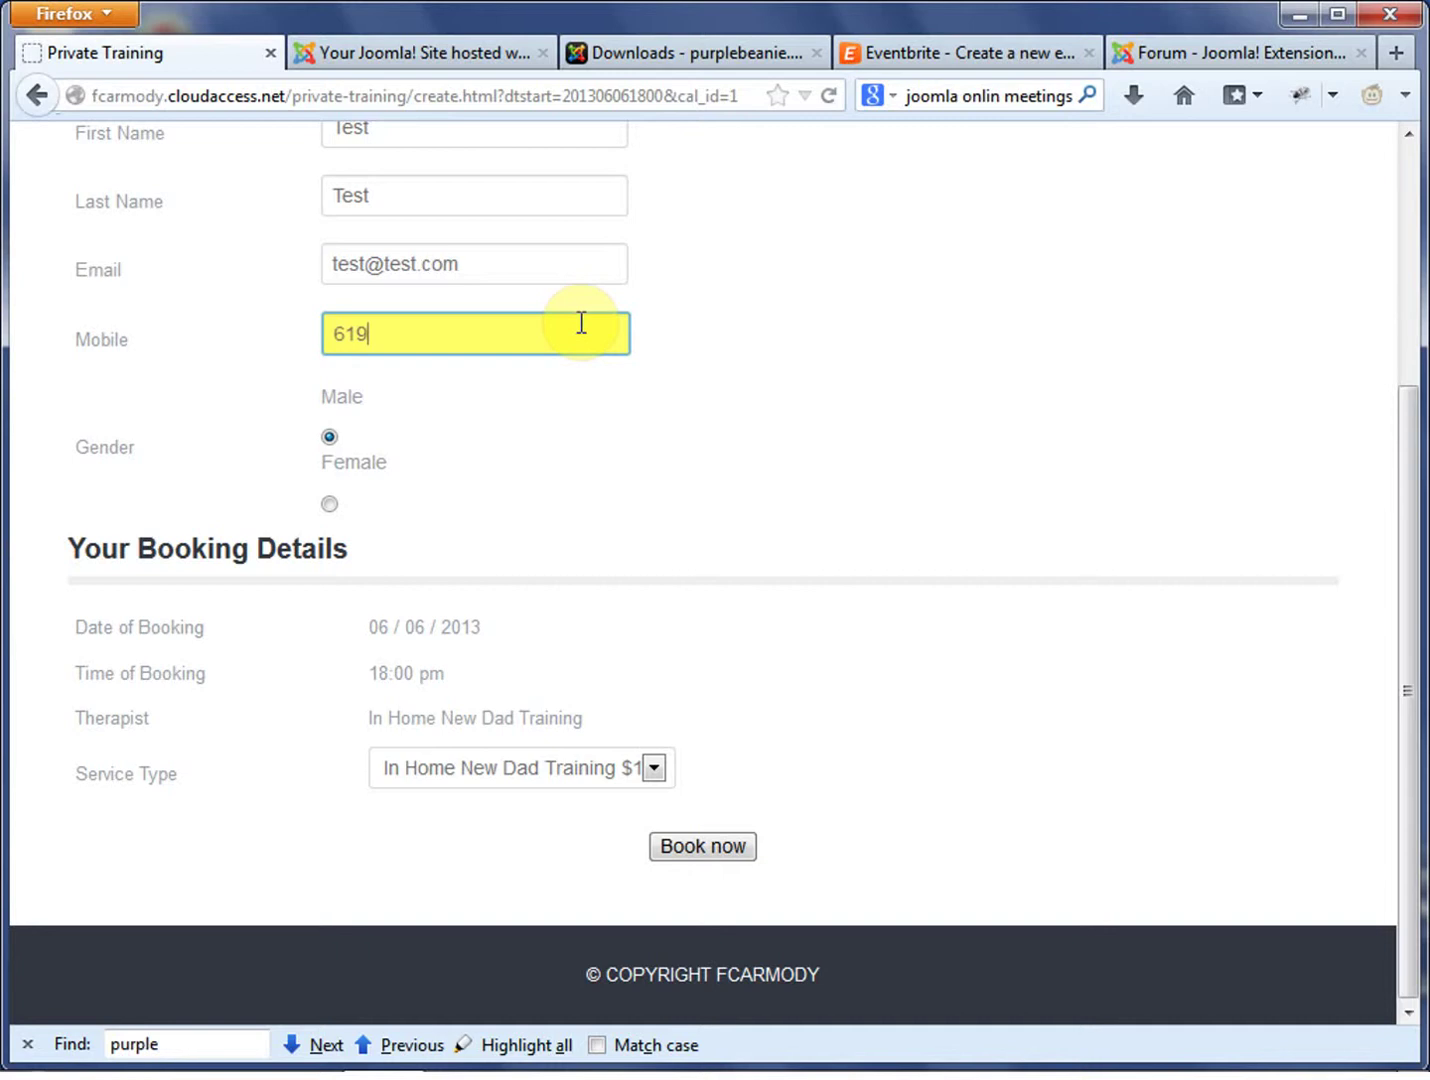
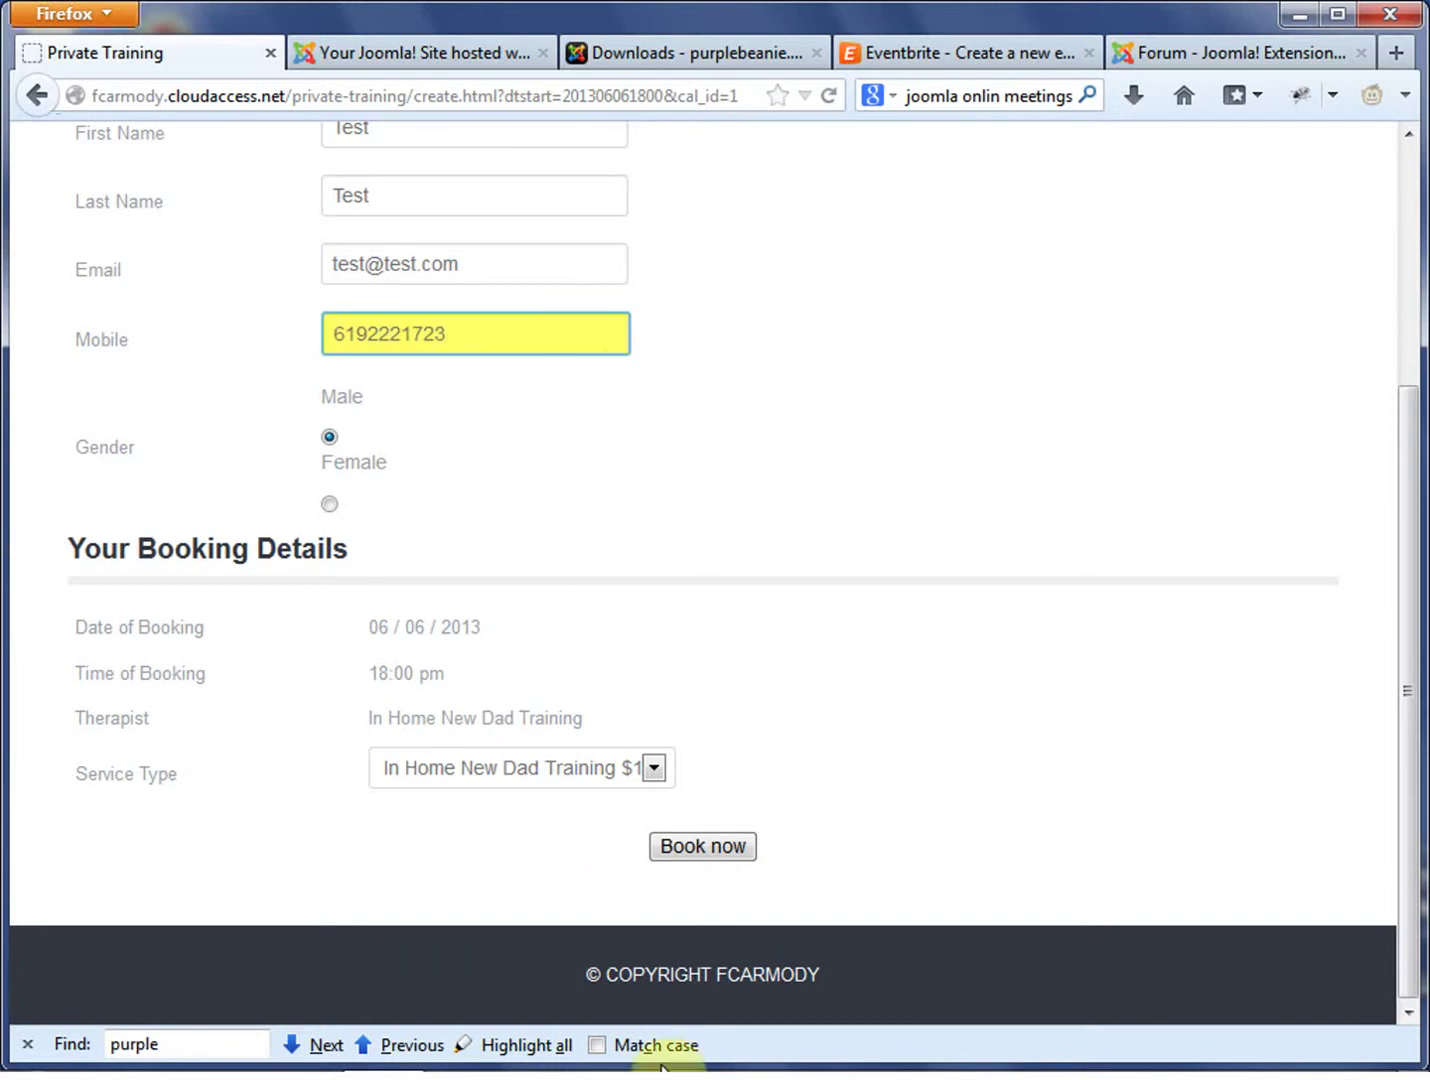
pyautogui.click(712, 847)
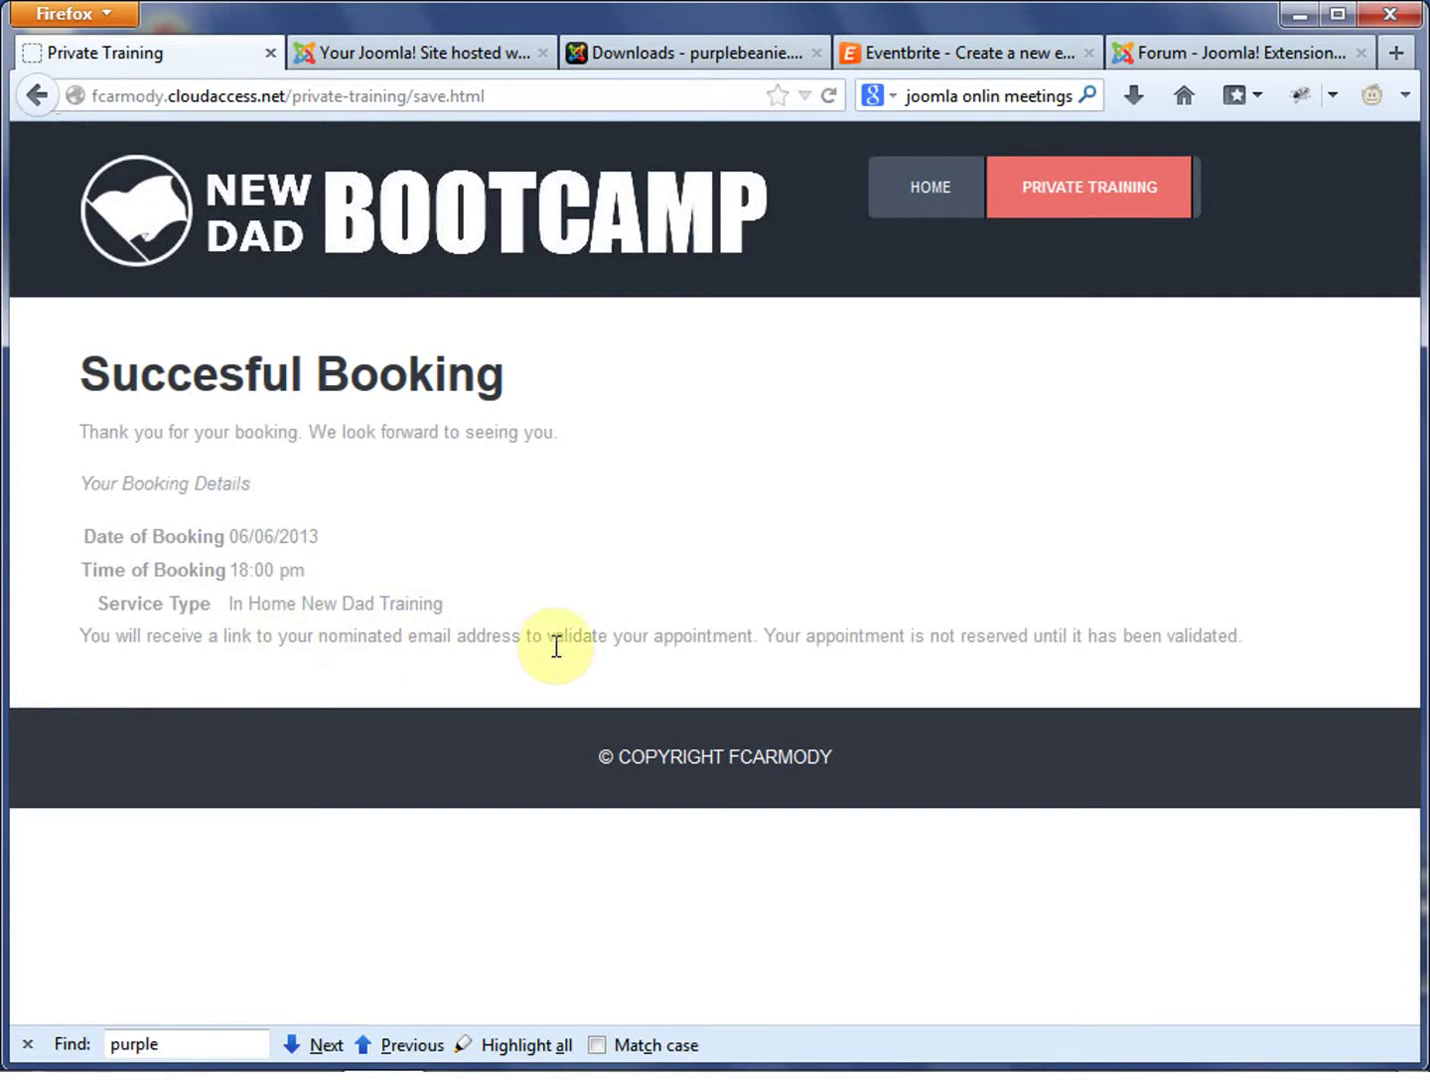
# Return to the site's Home page, then open the Private Training booking calendar
pyautogui.moveTo(1295, 628); pyautogui.dragTo(772, 628)
pyautogui.click(897, 578)
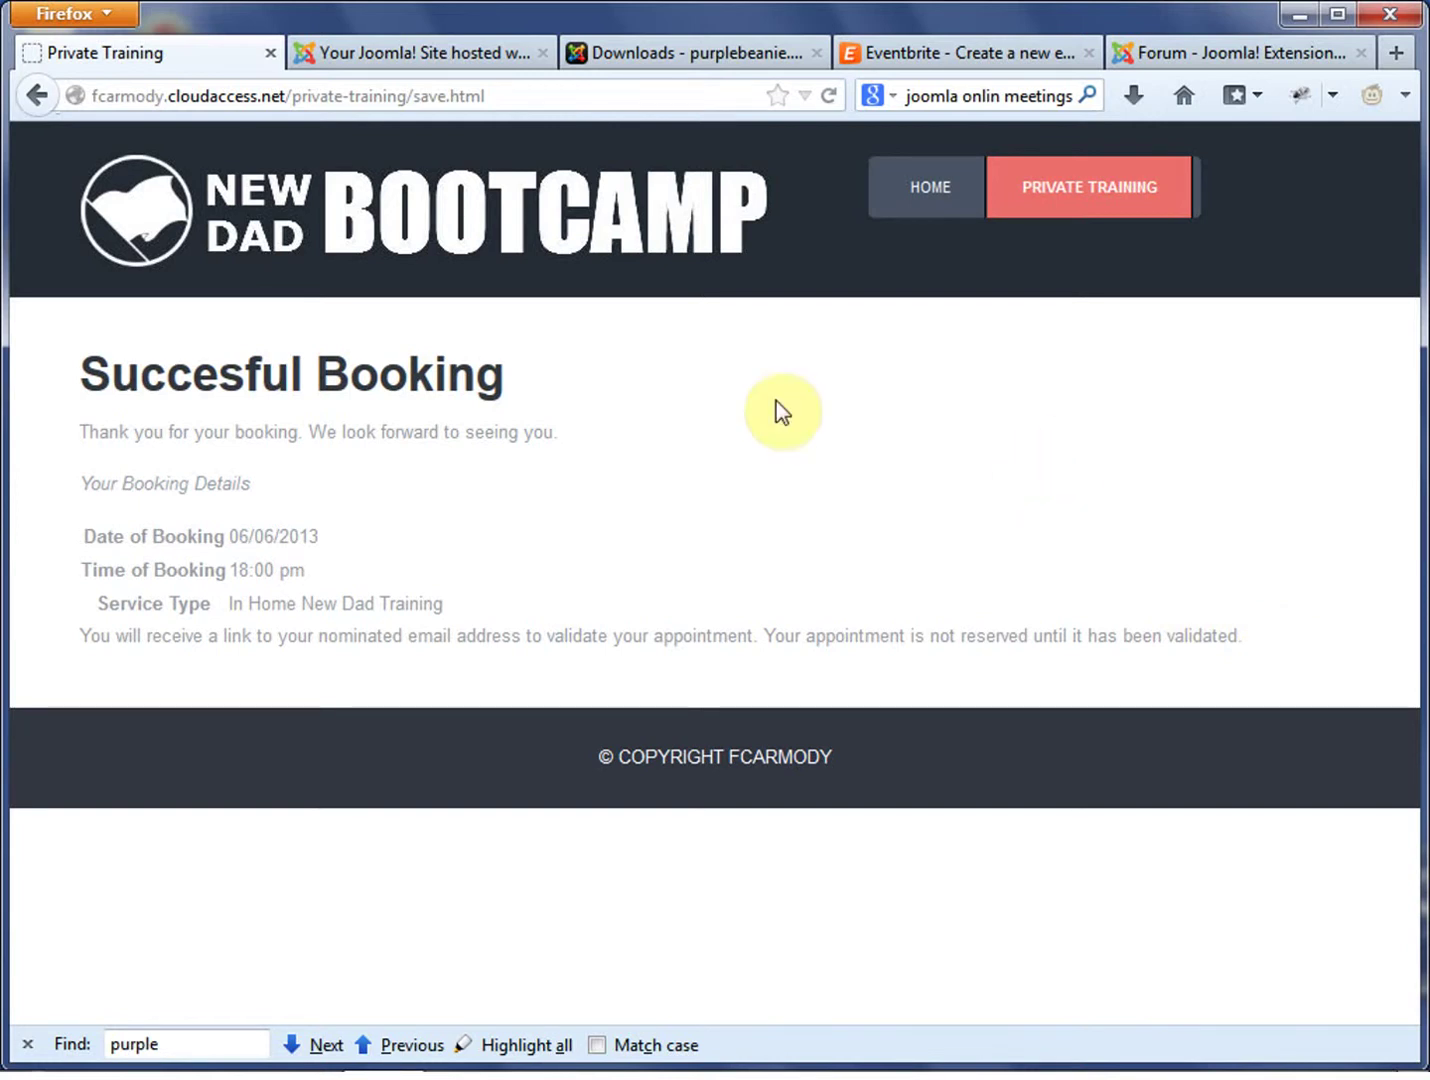
pyautogui.click(918, 189)
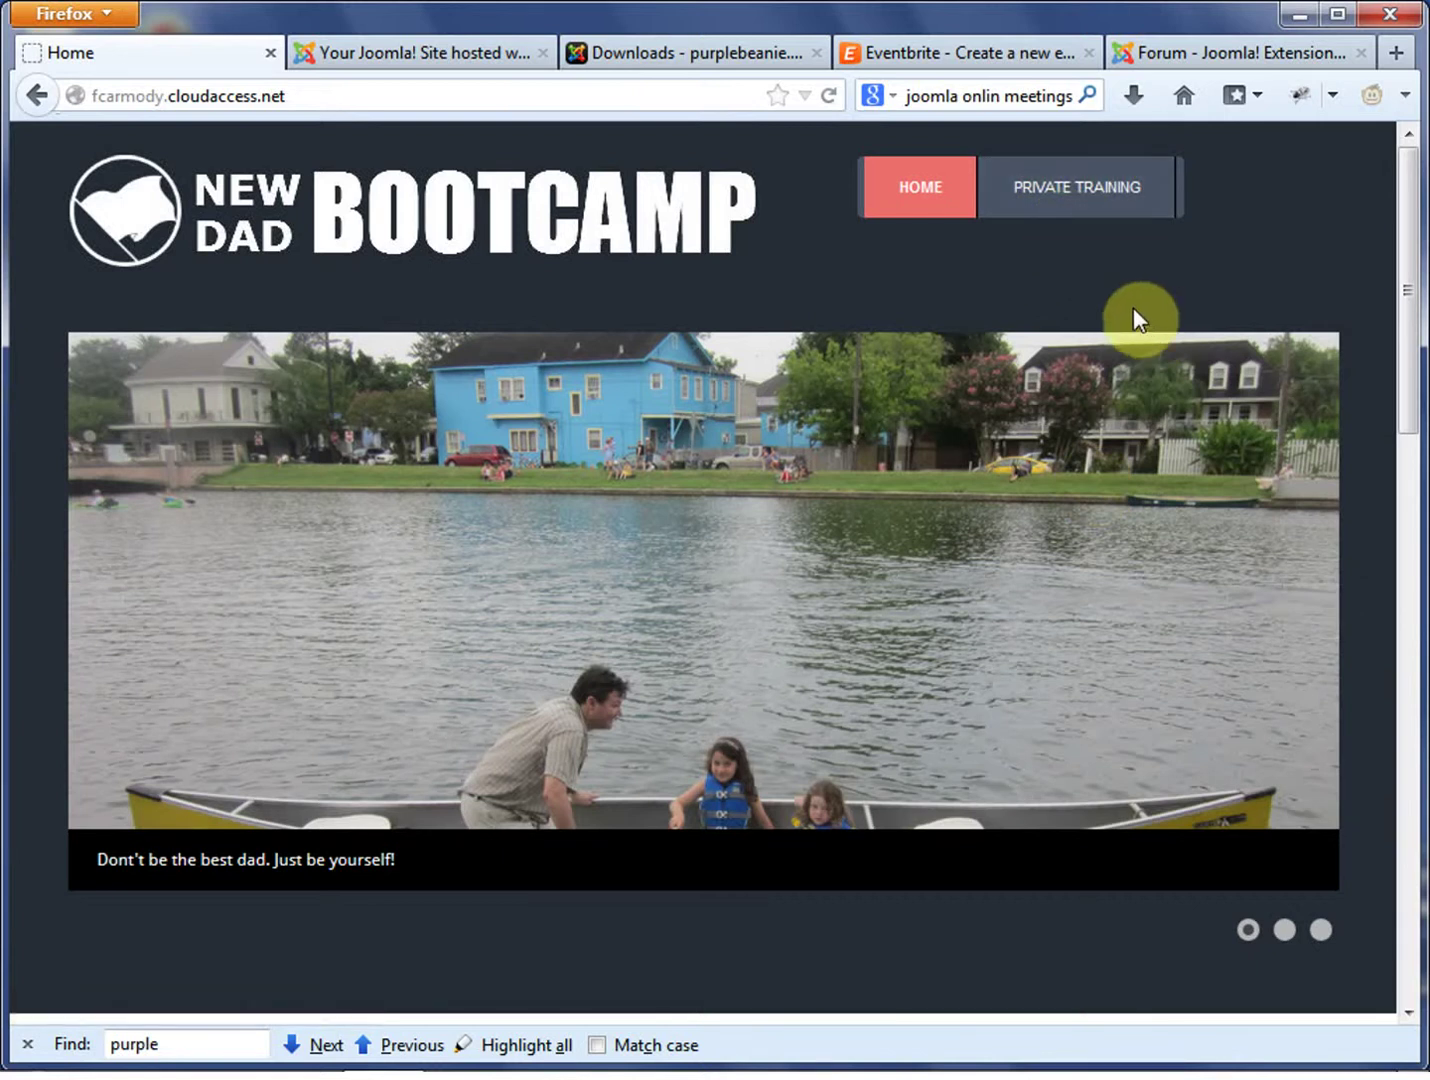
pyautogui.click(1086, 195)
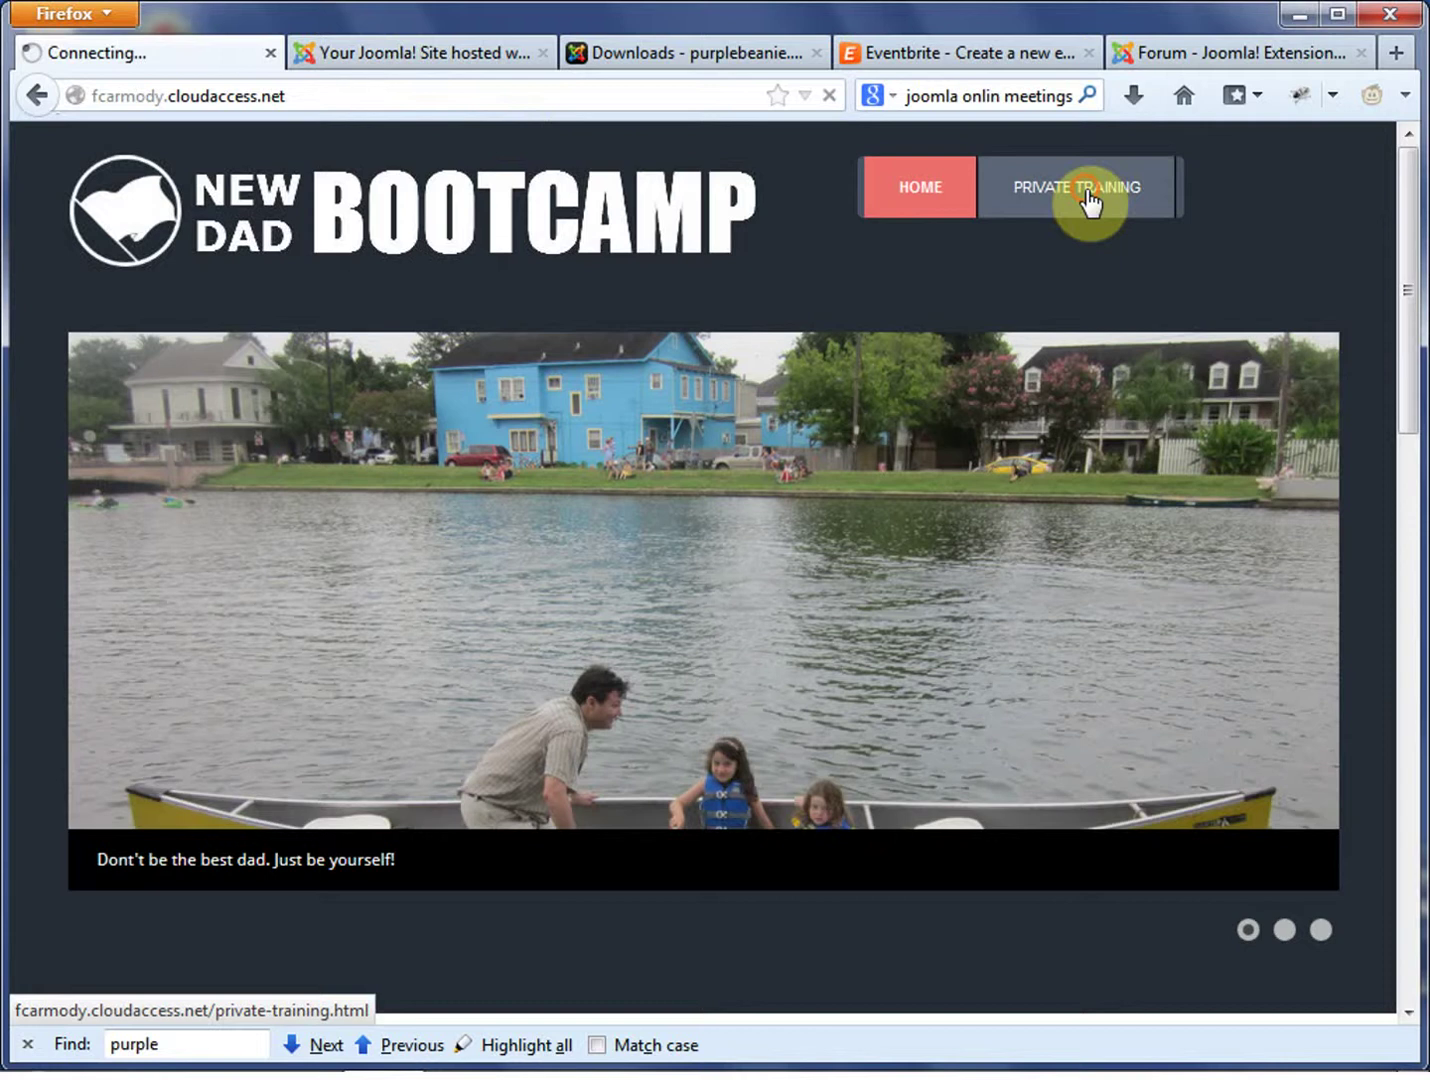